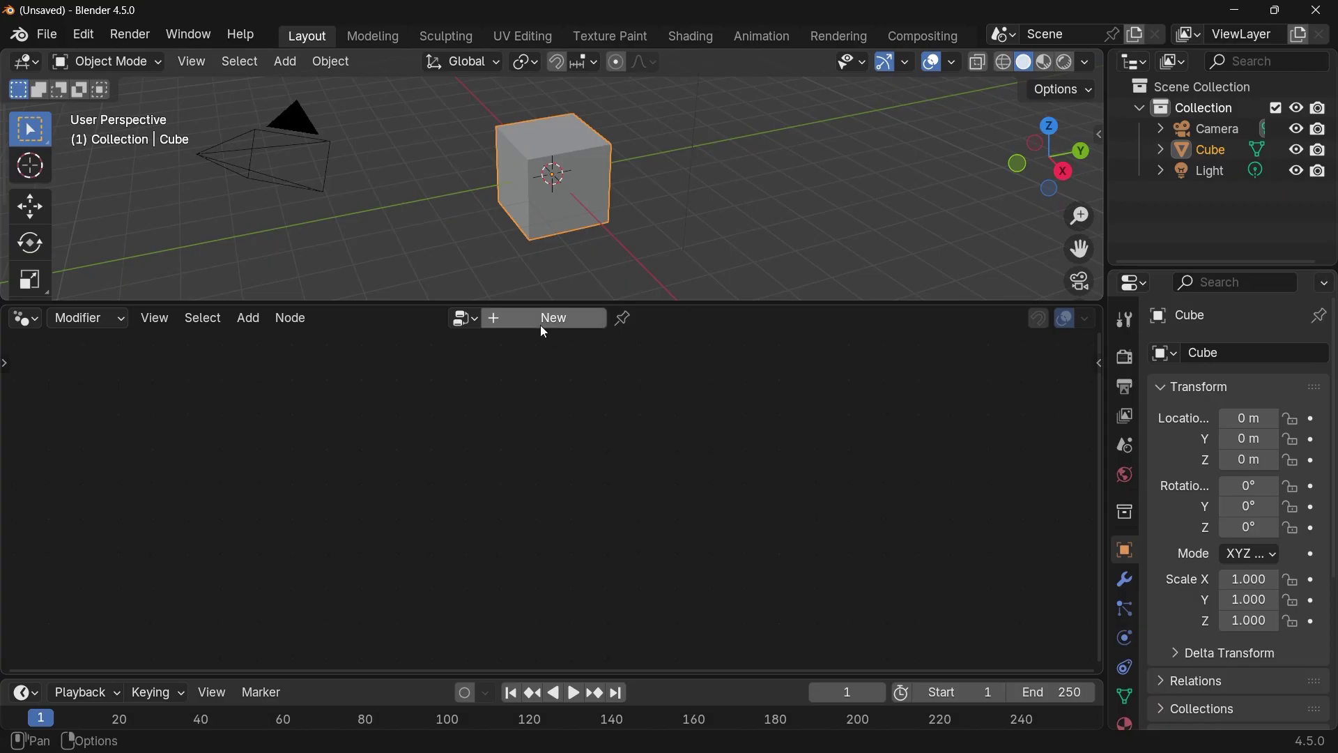
- Create a new geometry node tree for the cube and delete its Group Input node
left_click(541, 323)
middle_click_drag(584, 232, 731, 180)
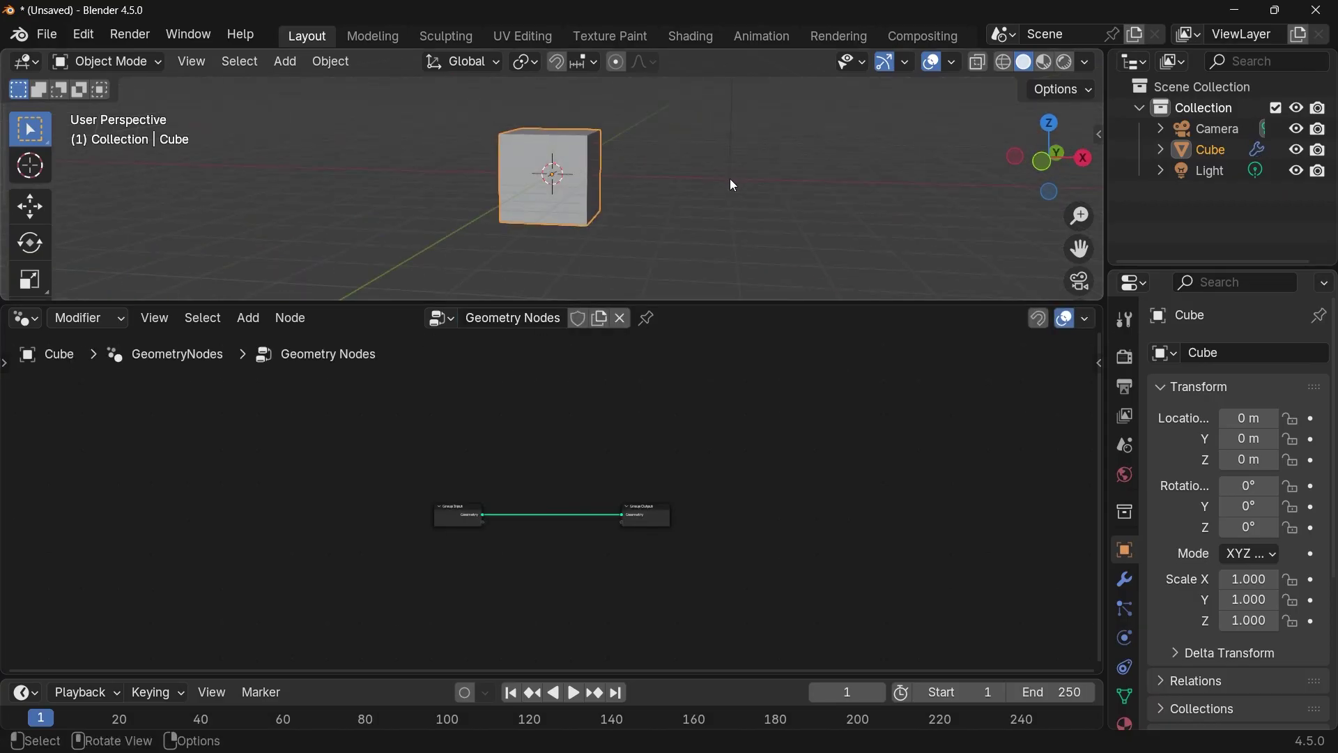
scroll(575, 485, "up", 5)
left_click(299, 516)
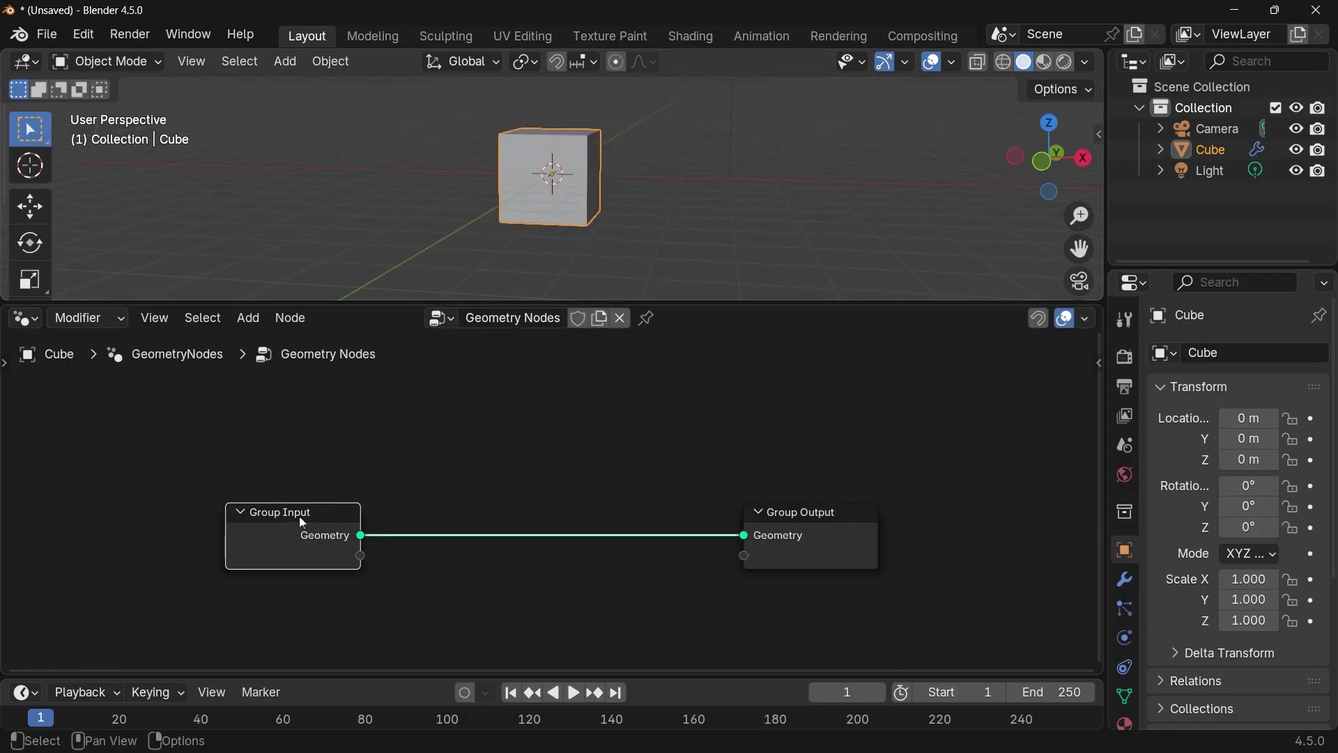
key("Delete")
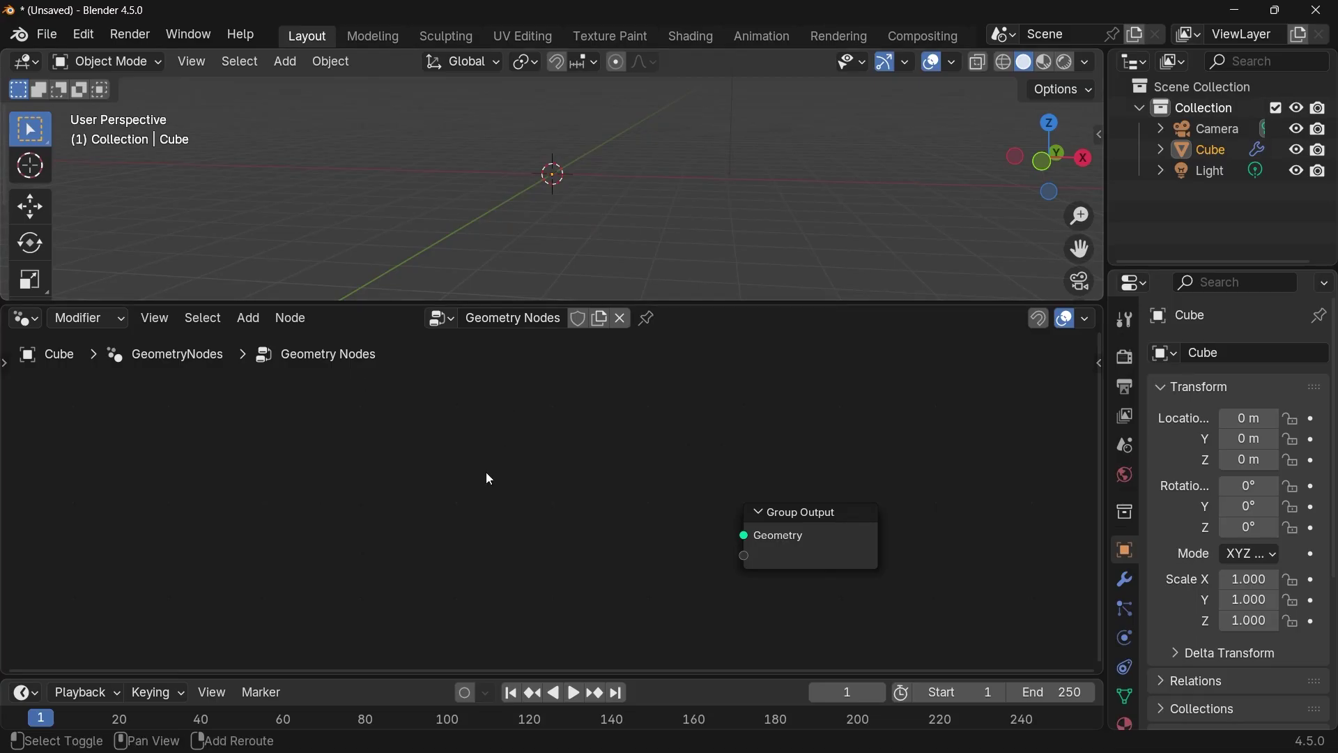
- Add a Grid node, connect its Mesh output to the Group Output geometry, and place it well ahead of that node
key("shift+a")
mouse_move(487, 471)
type("grid")
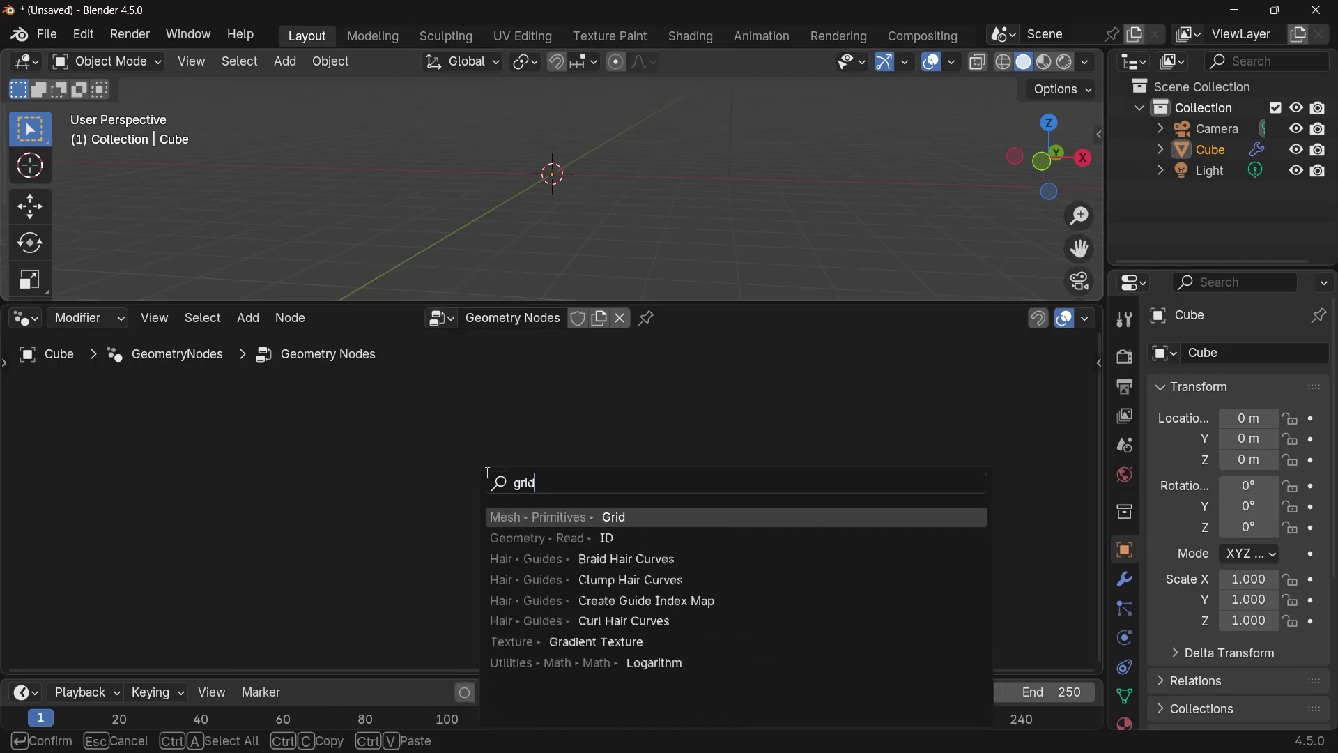
key("Return")
left_click(314, 455)
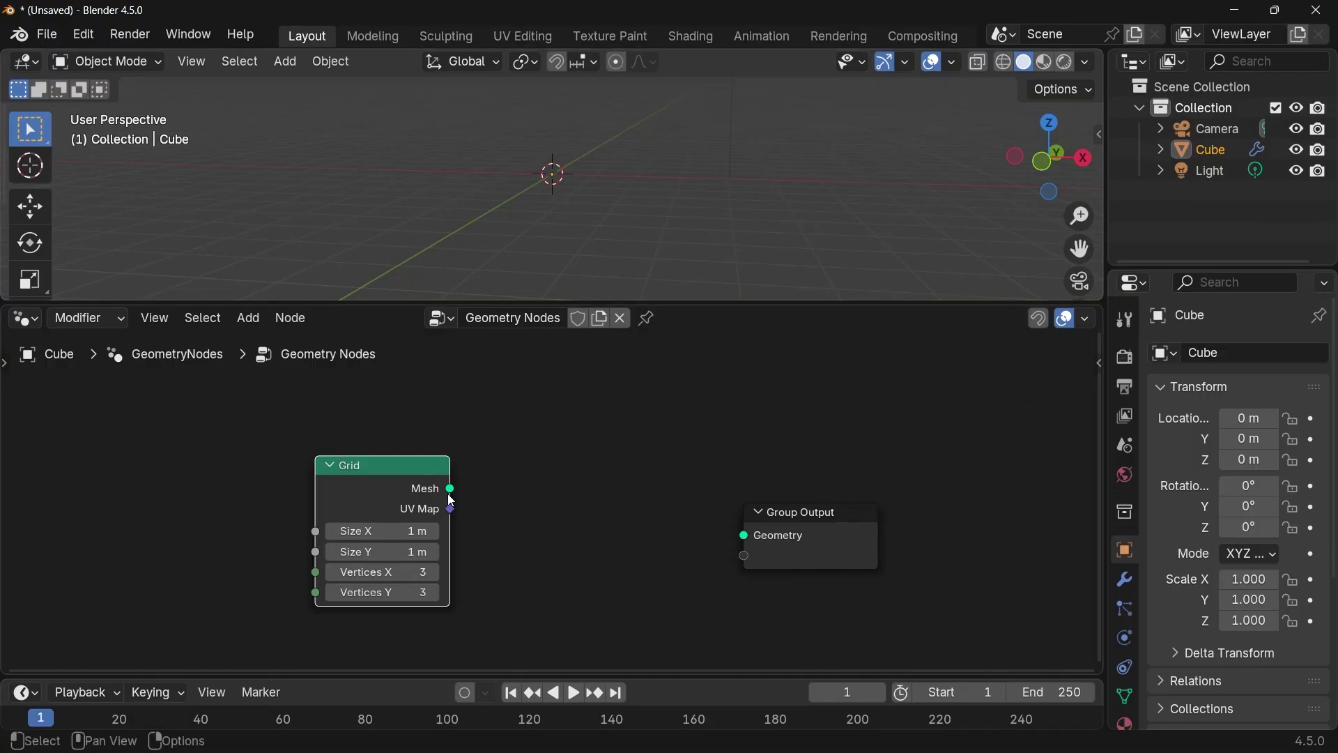
left_click_drag(450, 495, 743, 535)
left_click_drag(399, 485, 302, 516)
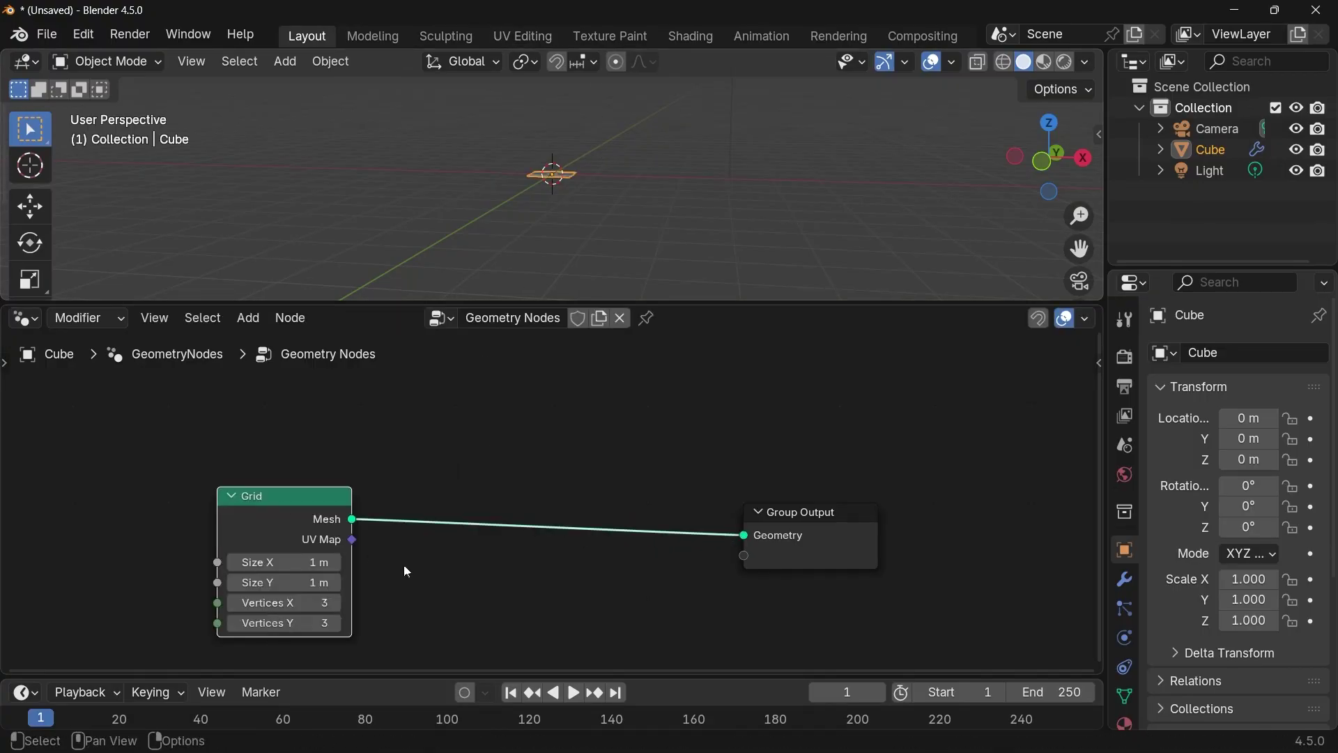
- Set the Grid node's Size X to 15.4 m and Size Y to 10.9 m
middle_click_drag(405, 566, 744, 526)
scroll(738, 526, "up", 1)
left_click_drag(616, 525, 724, 525)
left_click_drag(618, 544, 704, 543)
- Add a Group Input node before the Grid and expose the grid's Size X and Size Y through it
middle_click_drag(448, 483, 669, 483)
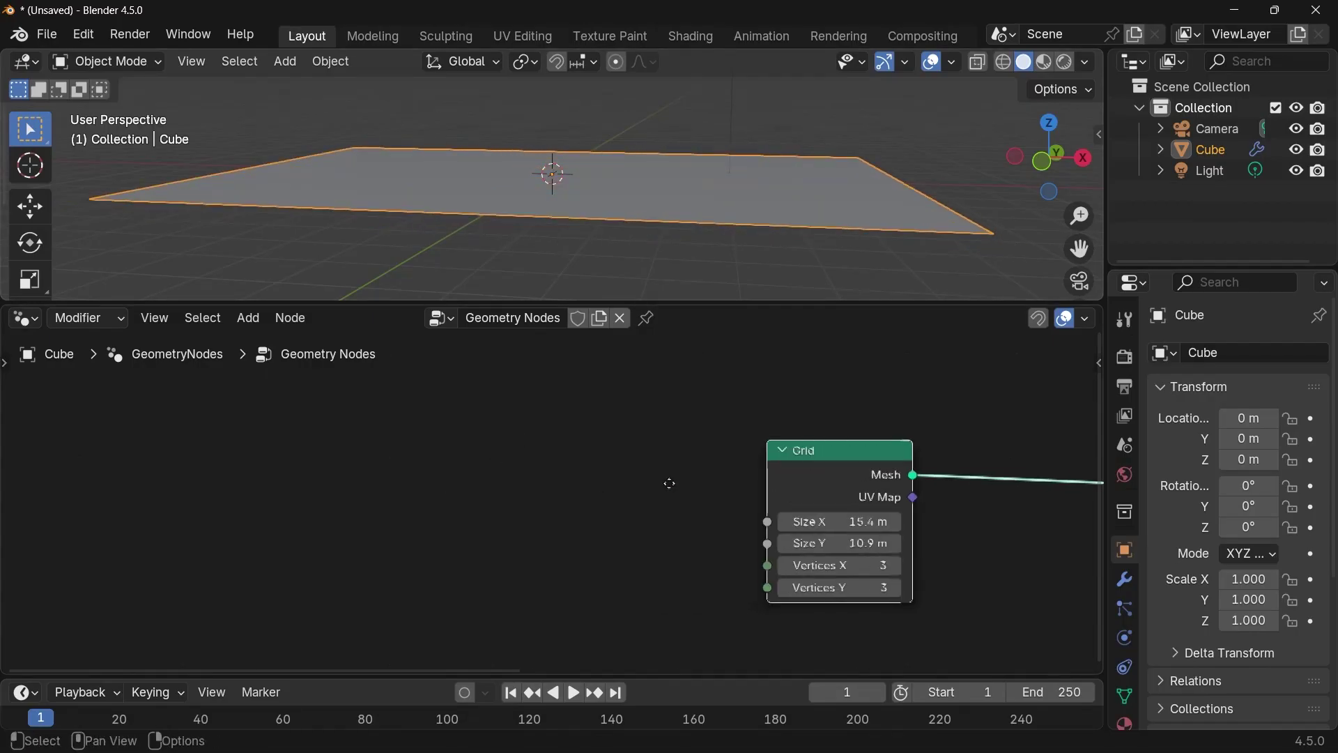
key("shift+a")
type("grou[")
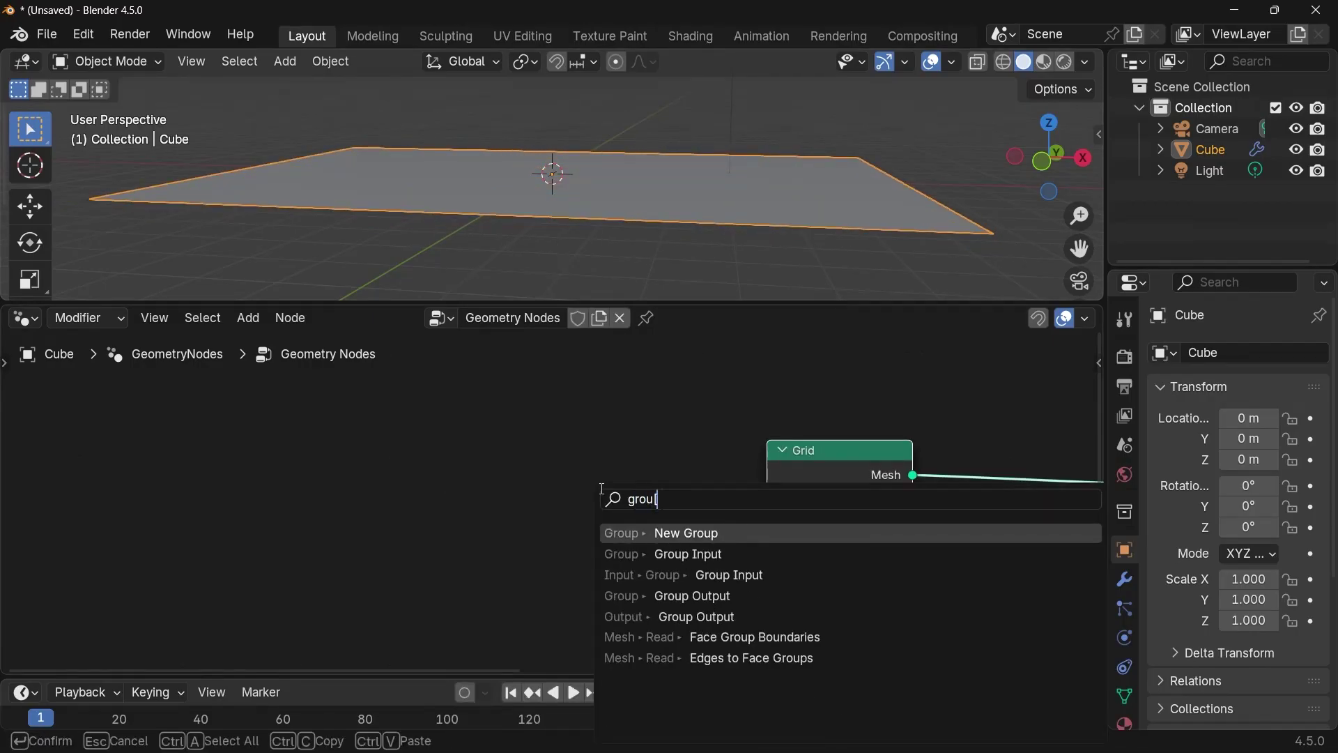
type(" in")
key("Return")
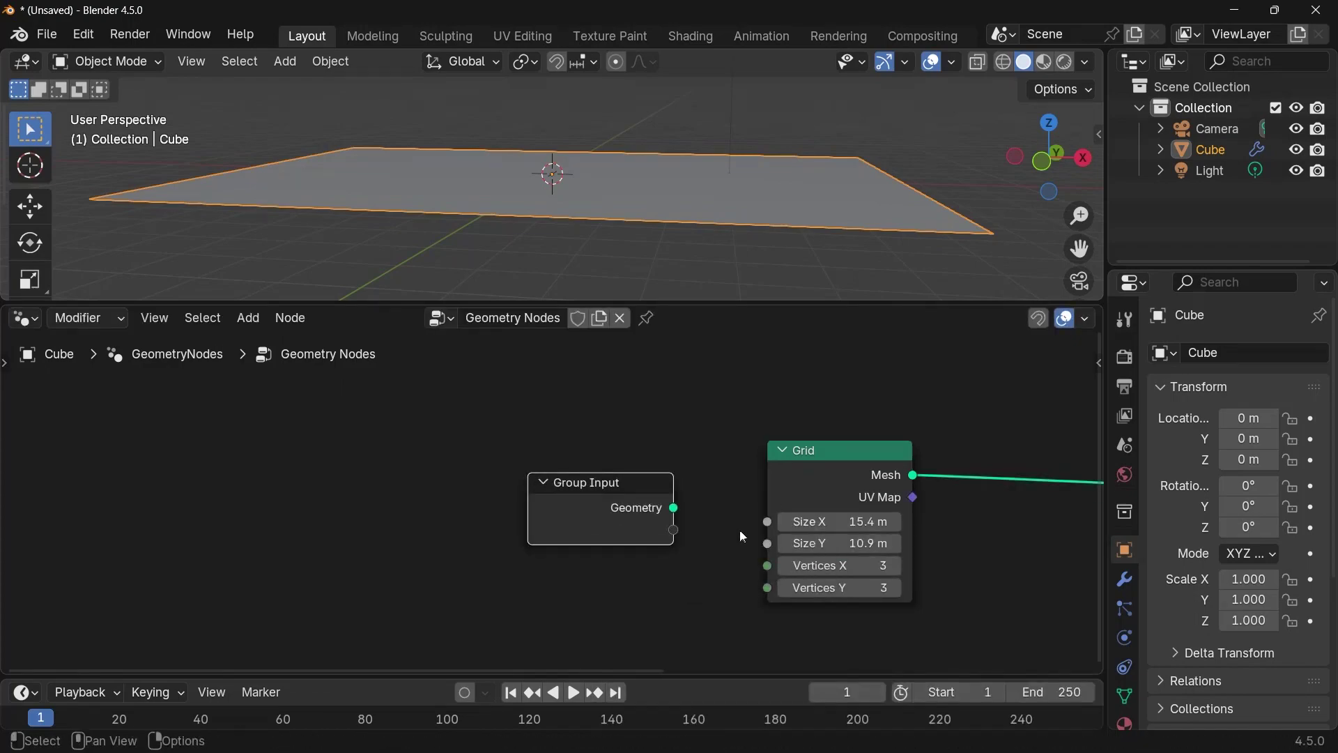
left_click_drag(767, 521, 673, 530)
left_click_drag(767, 543, 662, 558)
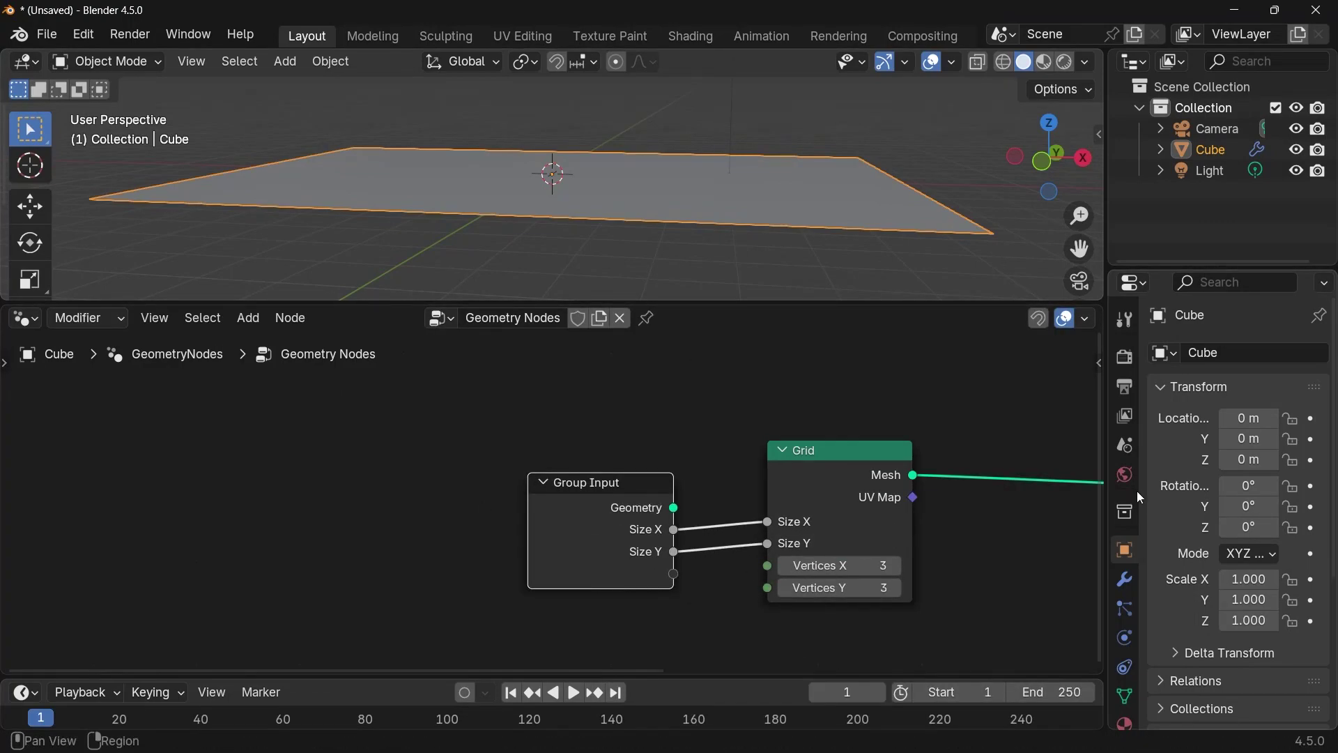
- Set the modifier's Size X to 13.8 and Size Y to 10.1, and regroup the Group Input and Grid nodes side by side
left_click(1125, 579)
mouse_move(1235, 454)
left_mouse_down()
mouse_move(1276, 454)
mouse_move(1216, 454)
mouse_move(1303, 469)
mouse_move(1247, 469)
left_mouse_up()
scroll(472, 497, "down", 2)
left_click_drag(584, 534, 291, 434)
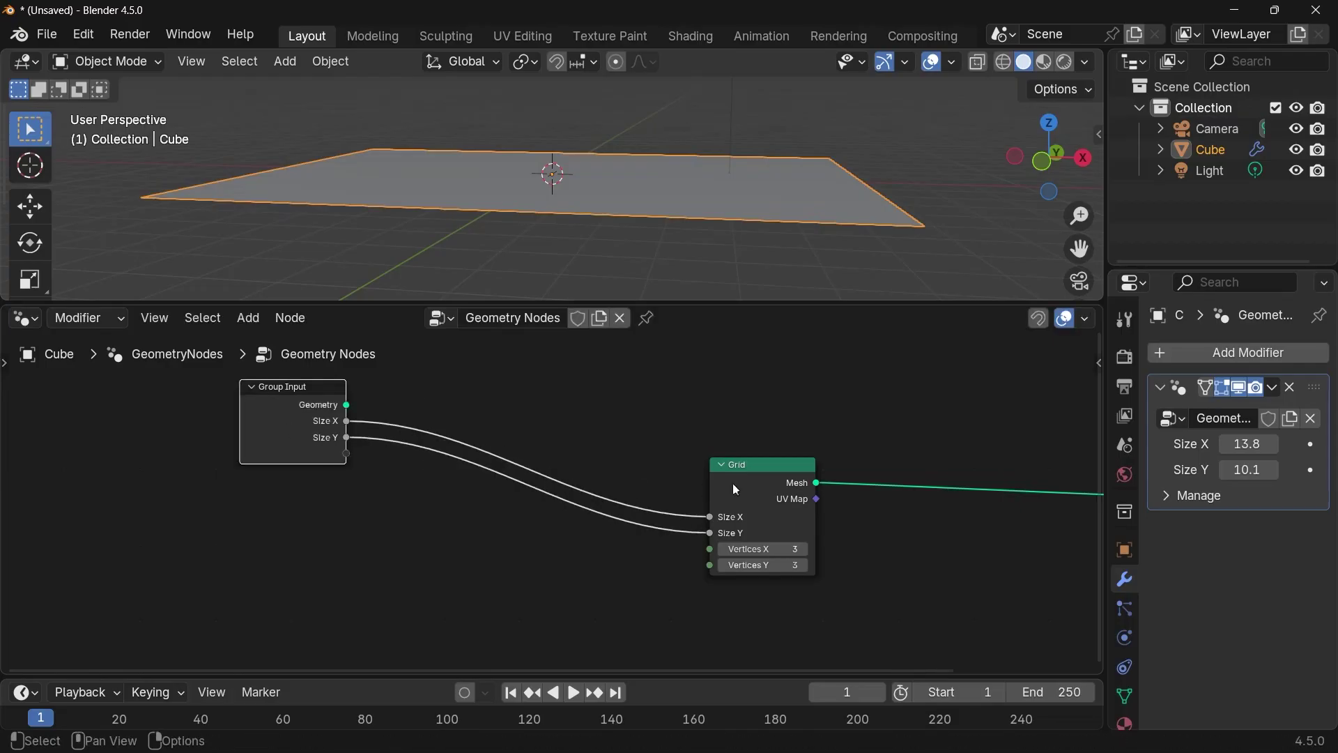
left_click_drag(733, 483, 408, 412)
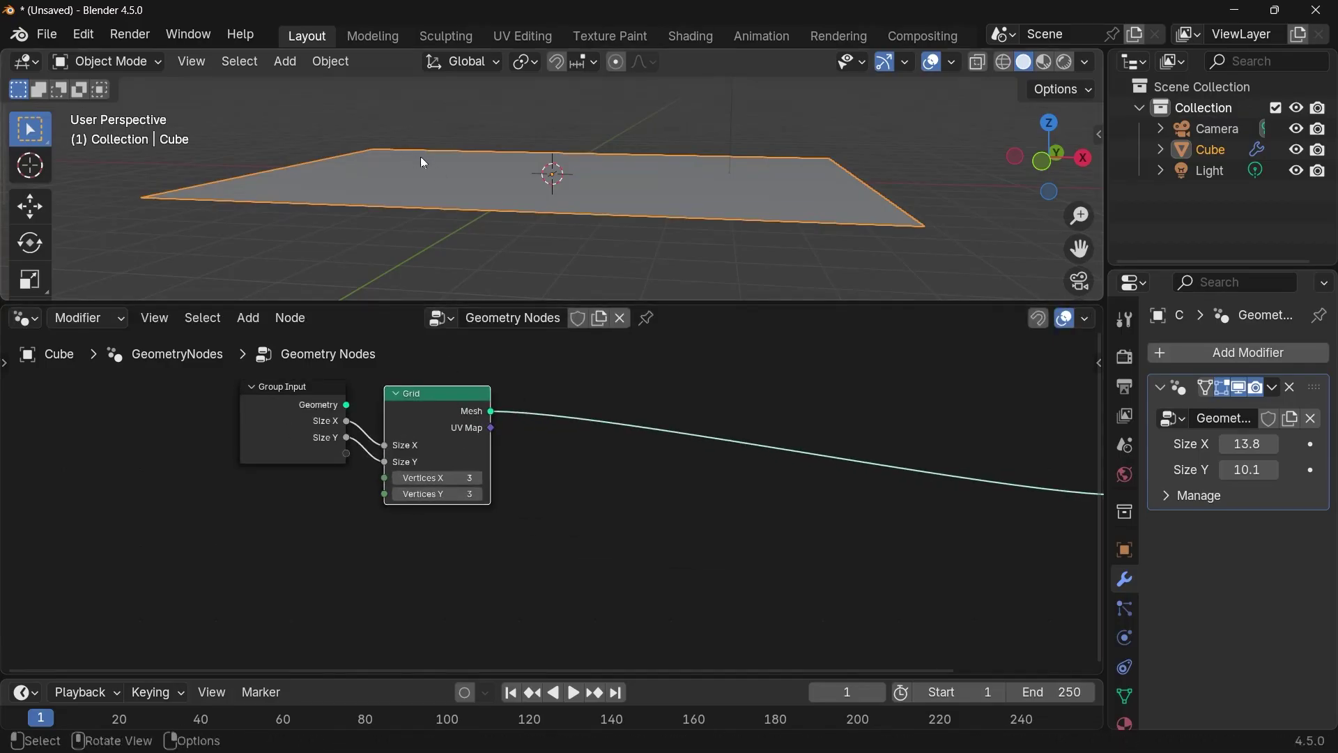
- Insert a Distribute Points on Faces node on the link between the Grid and the Group Output
middle_click_drag(420, 156, 368, 161)
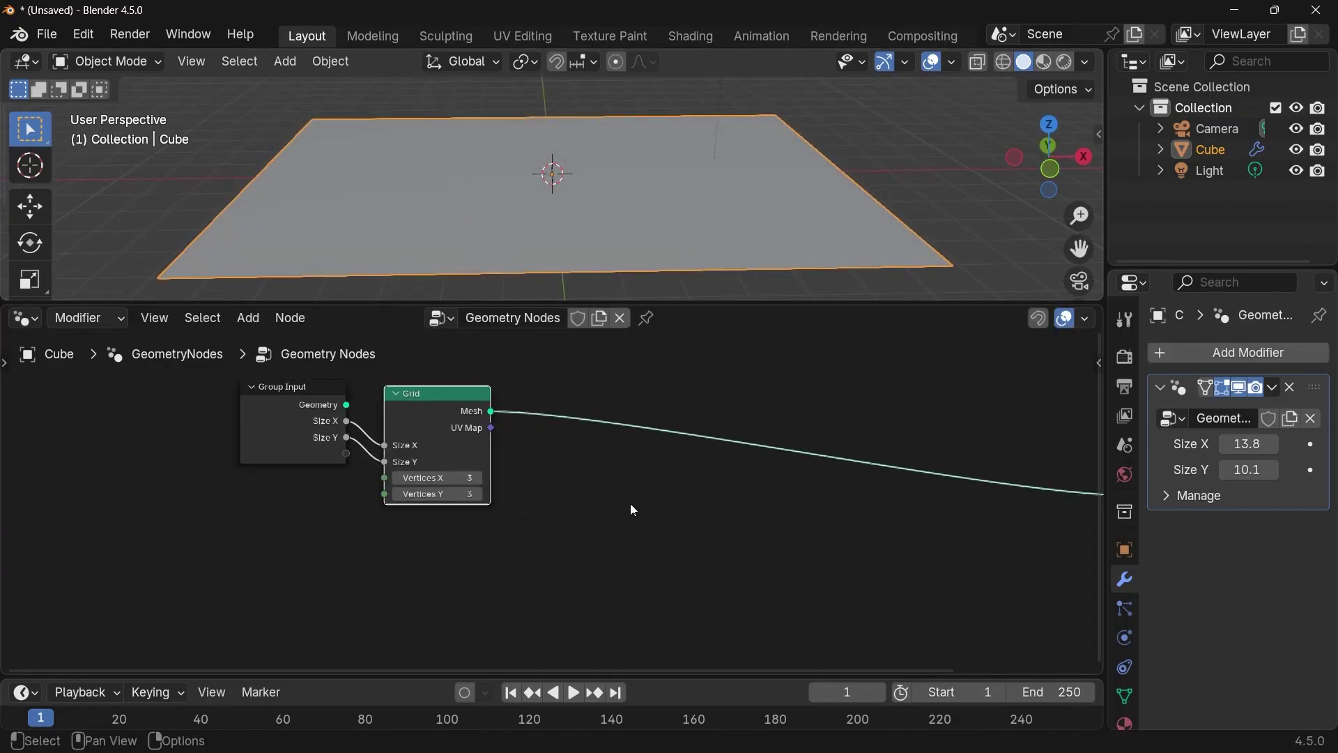
middle_click_drag(633, 510, 566, 514)
key("shift+a")
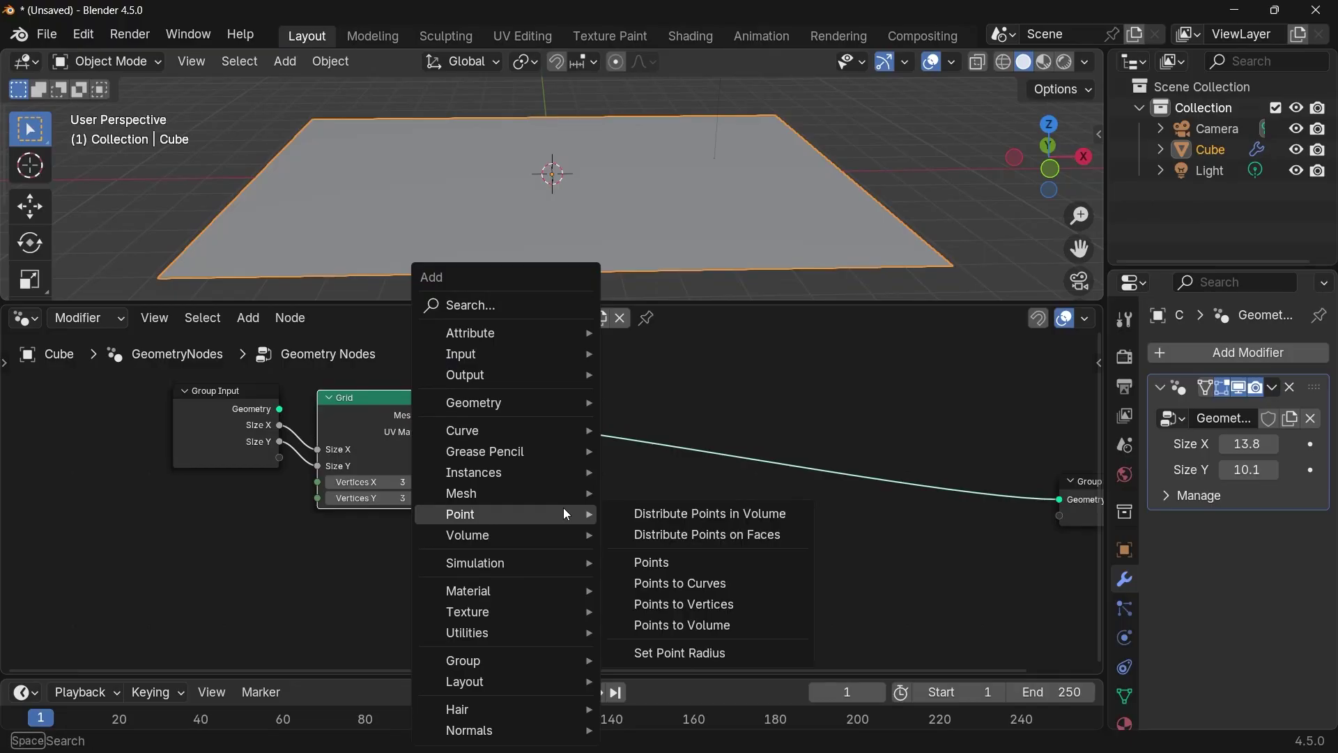
type("dis")
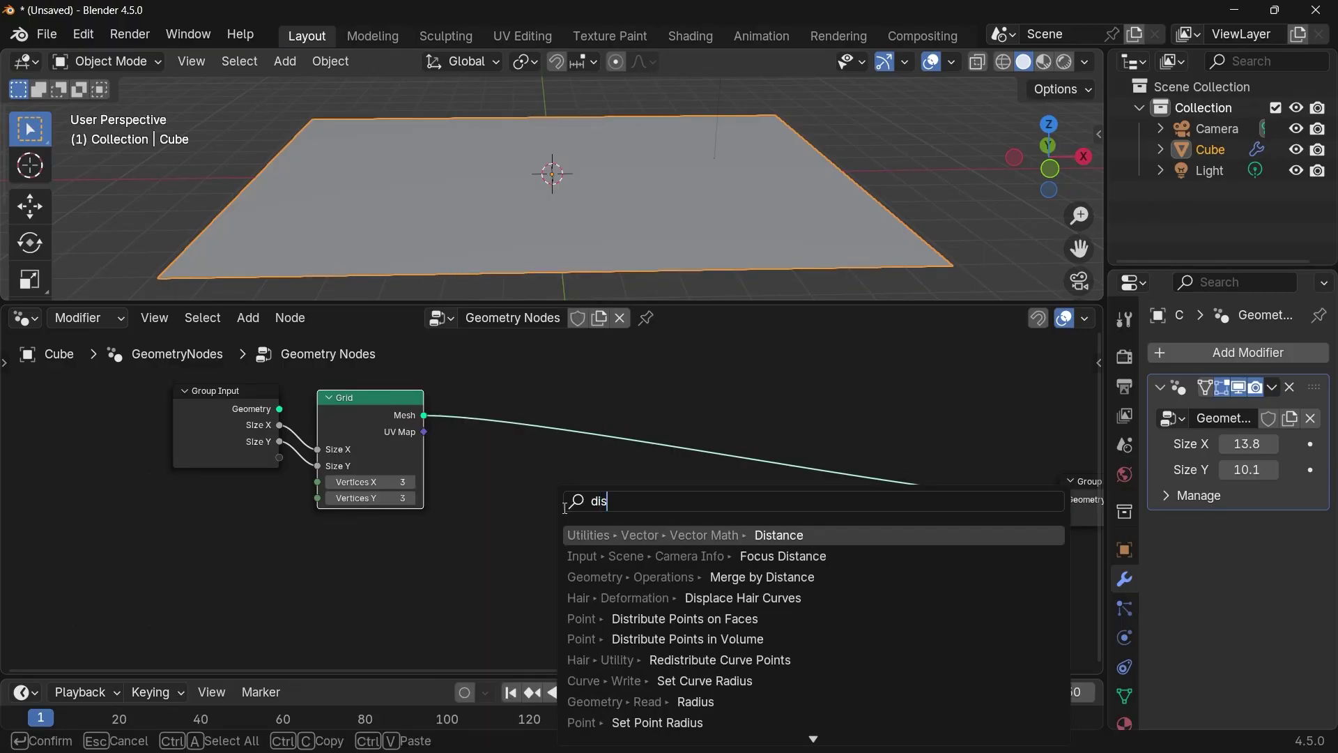
type("tr")
key("Return")
left_click(529, 394)
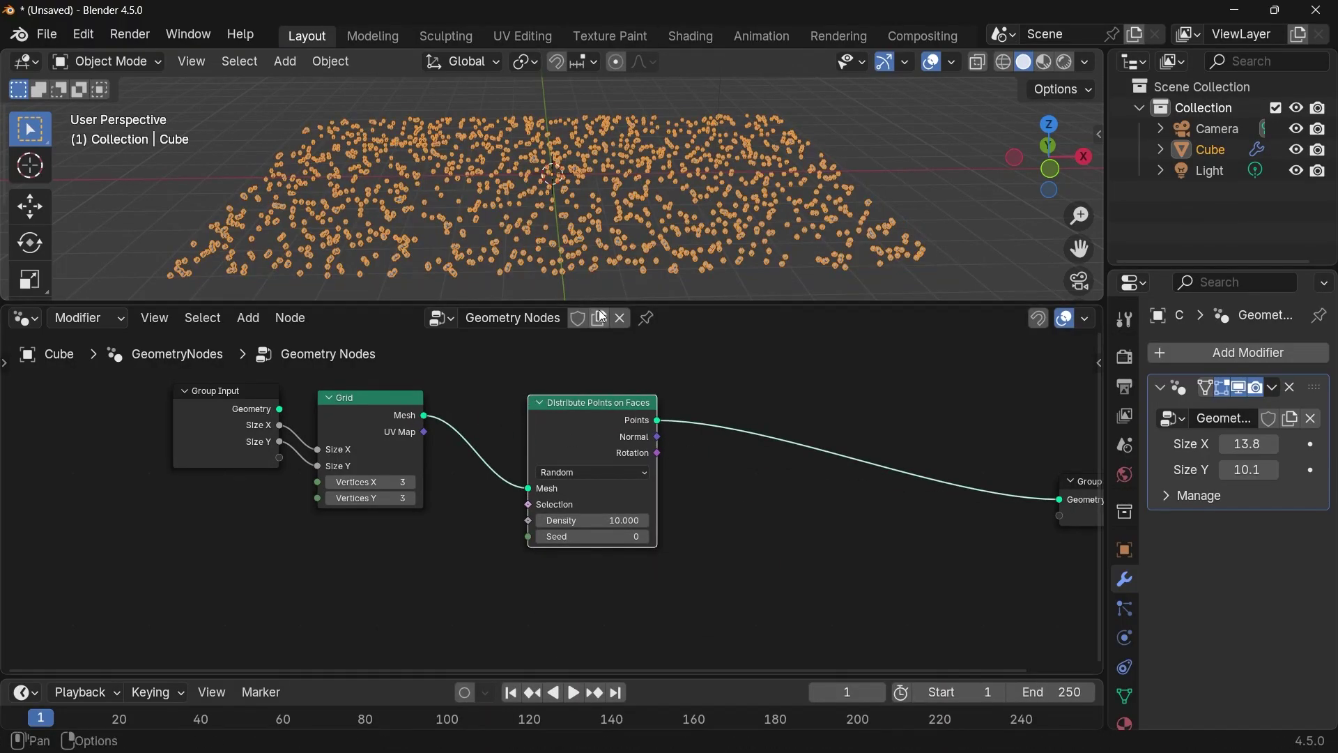
- Switch the point distribution method to Poisson Disk and set Distance Min to 4.62 m
middle_click_drag(574, 240, 513, 212)
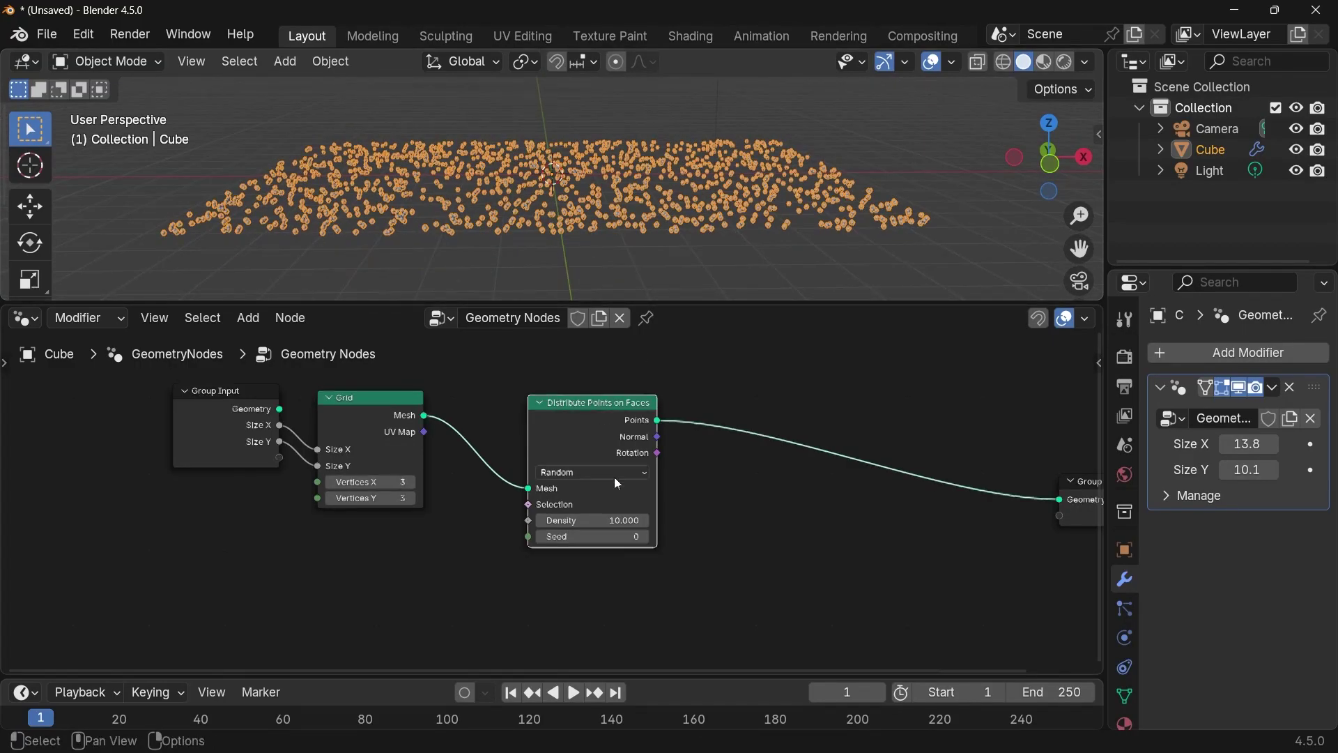
scroll(613, 477, "up", 2)
left_click(592, 459)
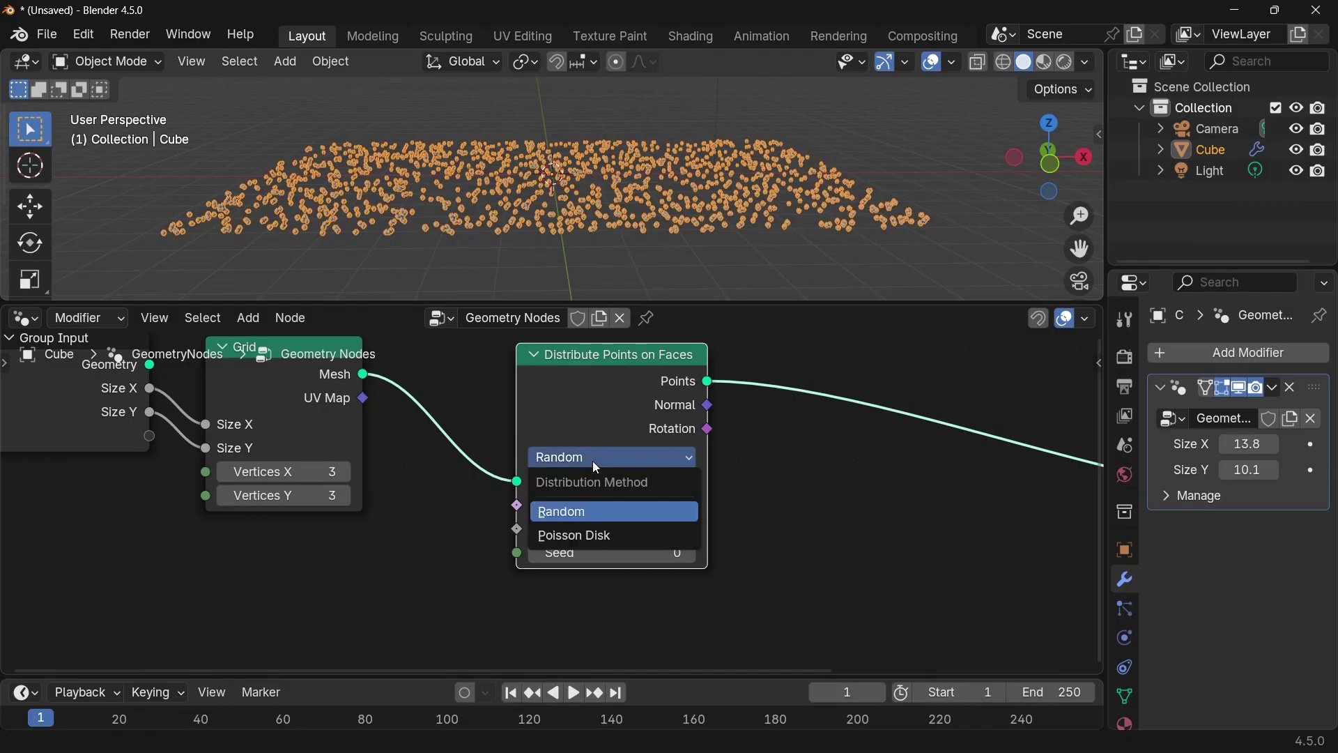
left_click(593, 533)
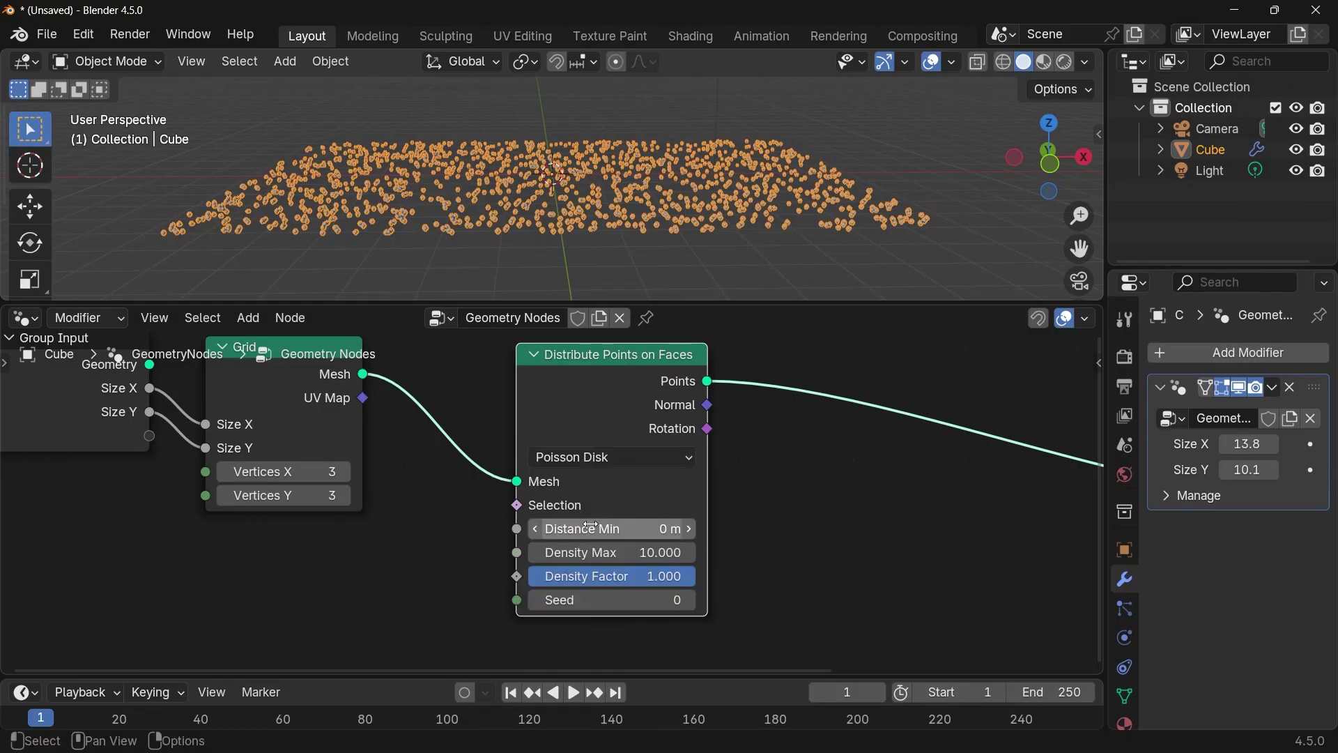
left_click_drag(592, 525, 669, 526)
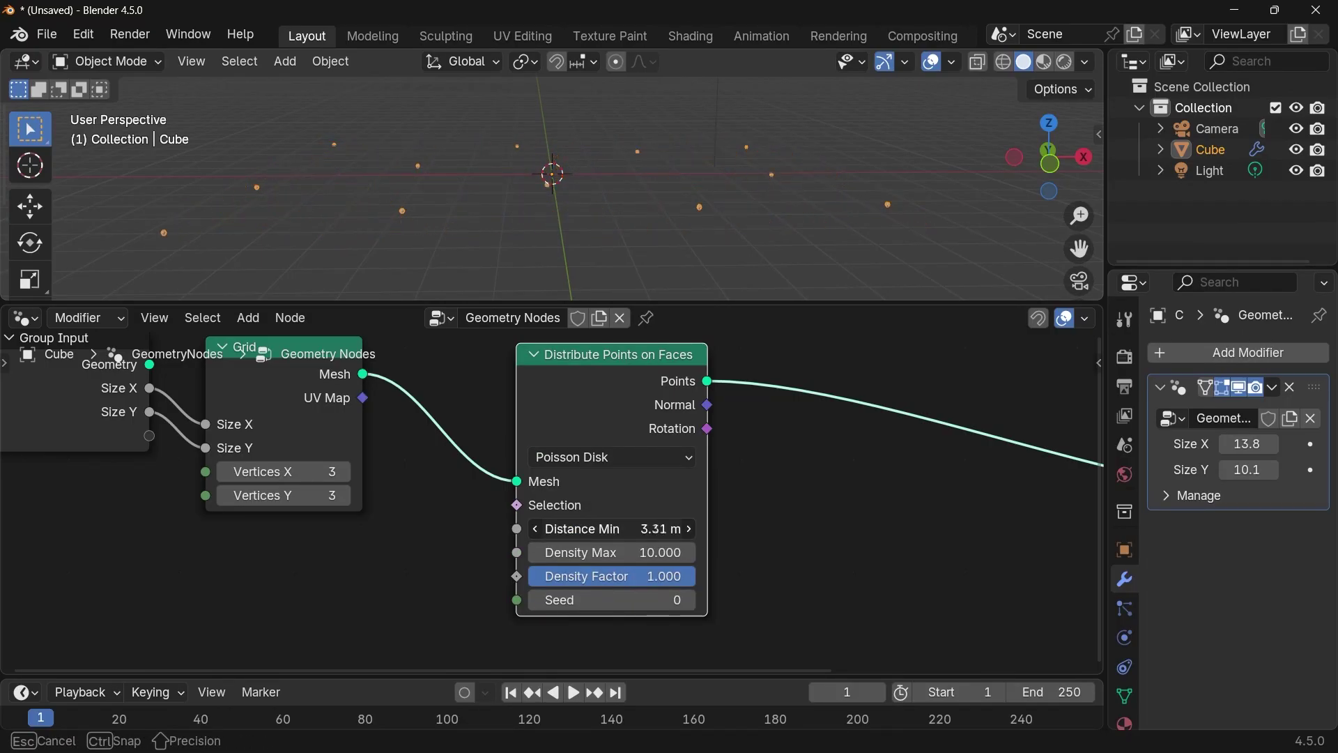
- Expose Distance Min of the Distribute Points on Faces node as a Group Input parameter
middle_click_drag(613, 230, 420, 150)
middle_click_drag(662, 236, 724, 110, "shift")
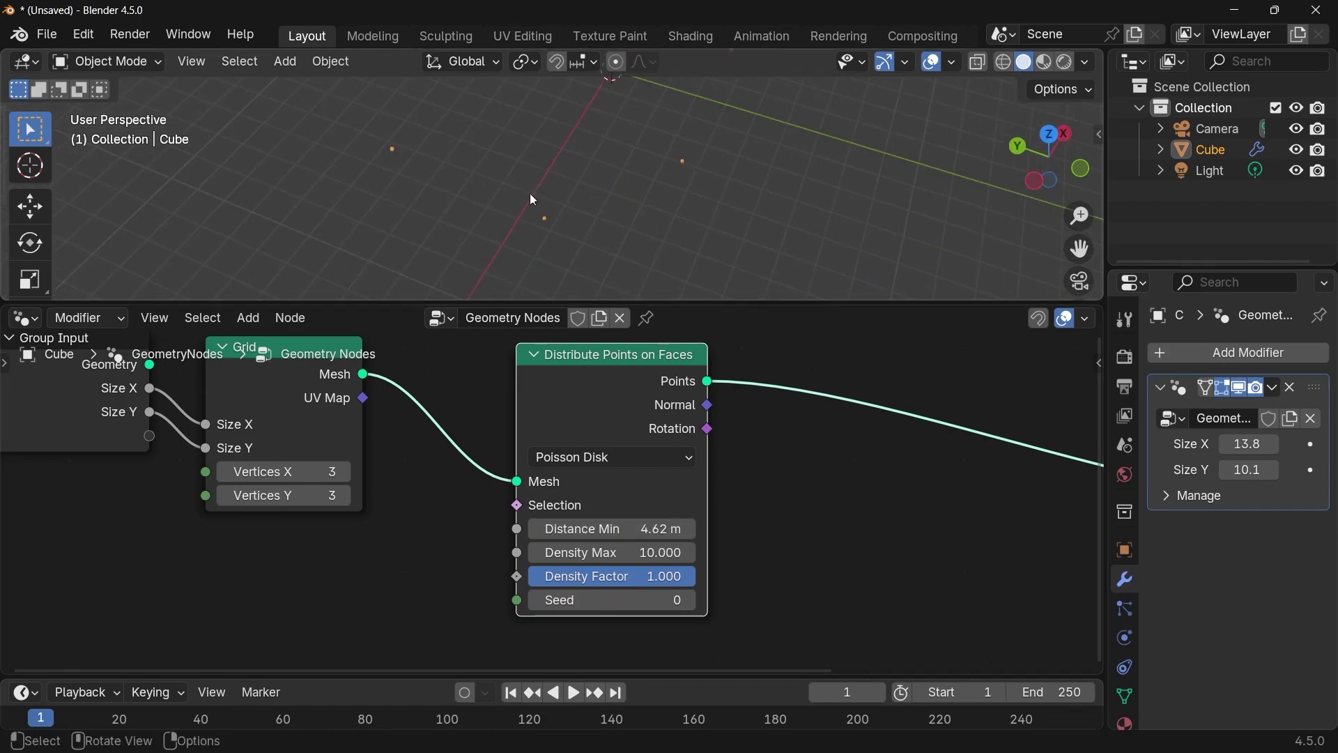
middle_click_drag(566, 197, 610, 294, "shift")
scroll(518, 494, "down", 1)
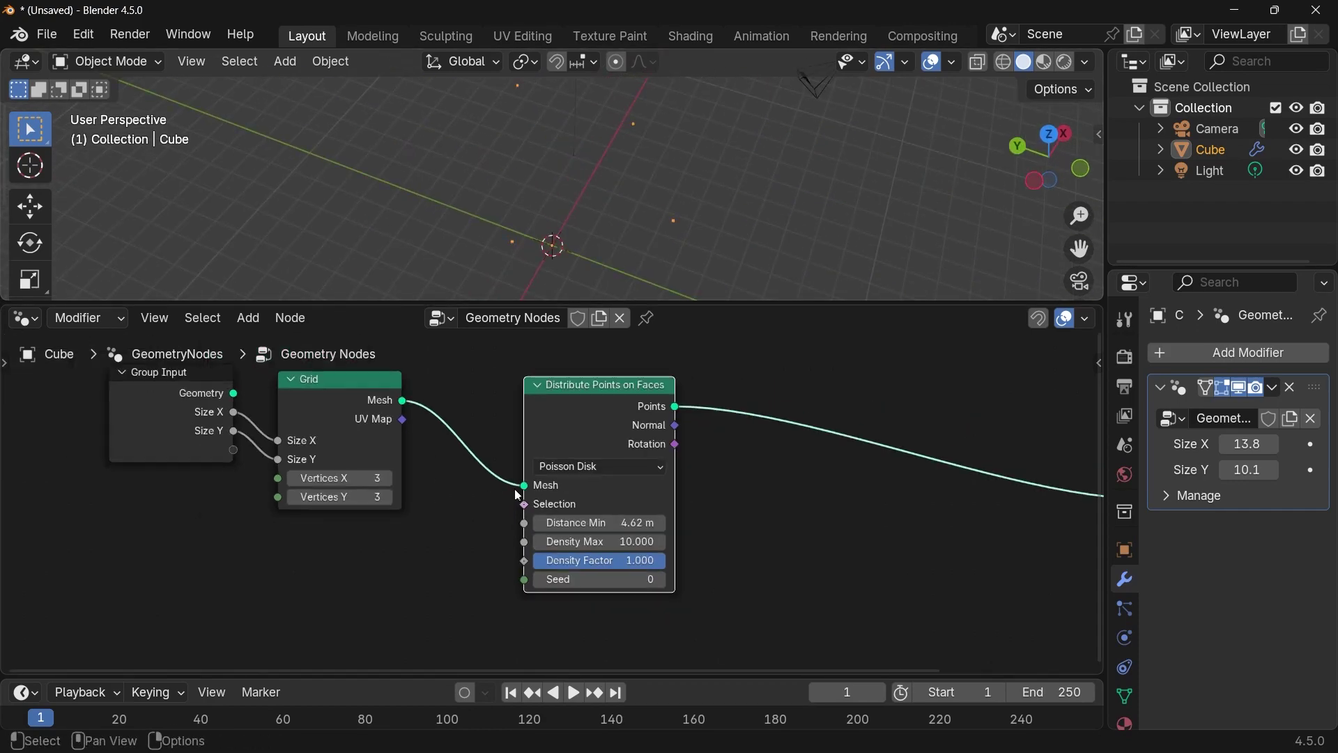
left_click_drag(524, 523, 226, 448)
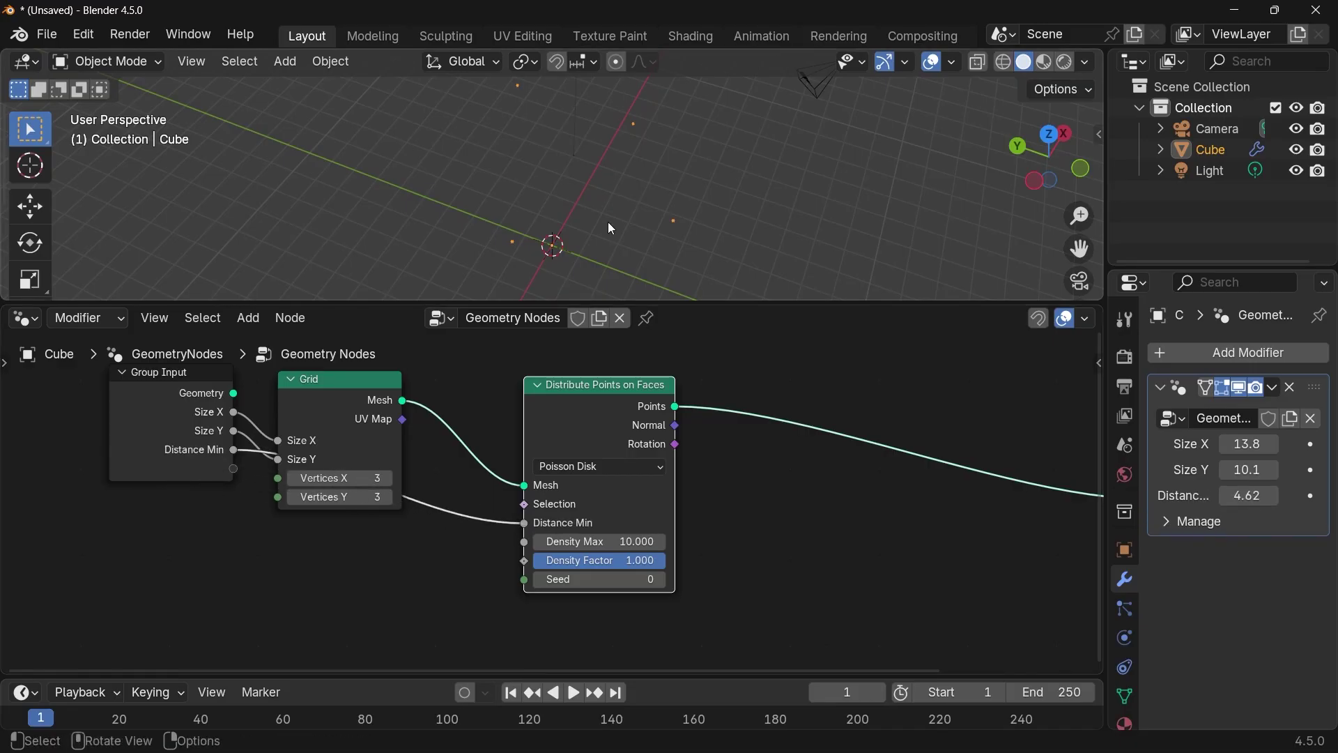
- Insert an Instance on Points node between Distribute Points on Faces and Group Output, leaving a gap before it
middle_click_drag(608, 222, 478, 111)
scroll(678, 349, "down", 4)
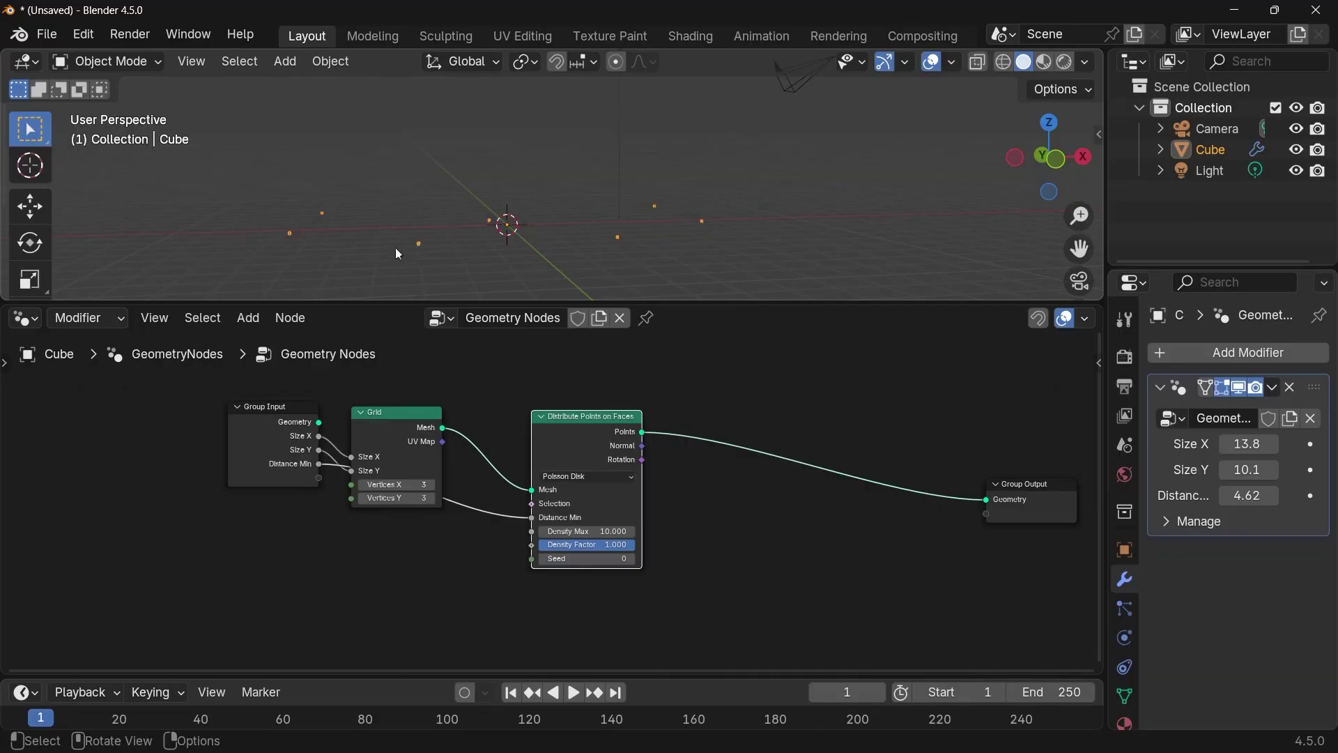
middle_click_drag(708, 514, 655, 513, "shift")
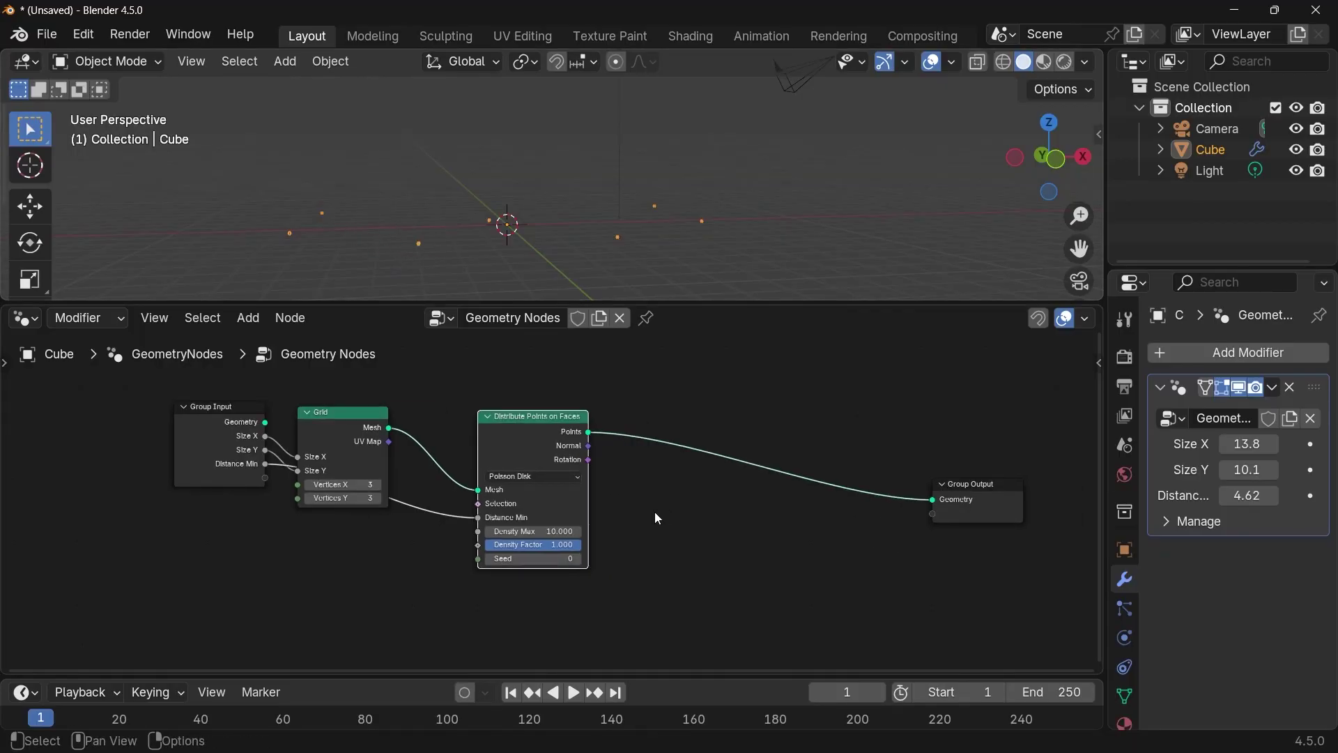
key("shift+a")
type("insta")
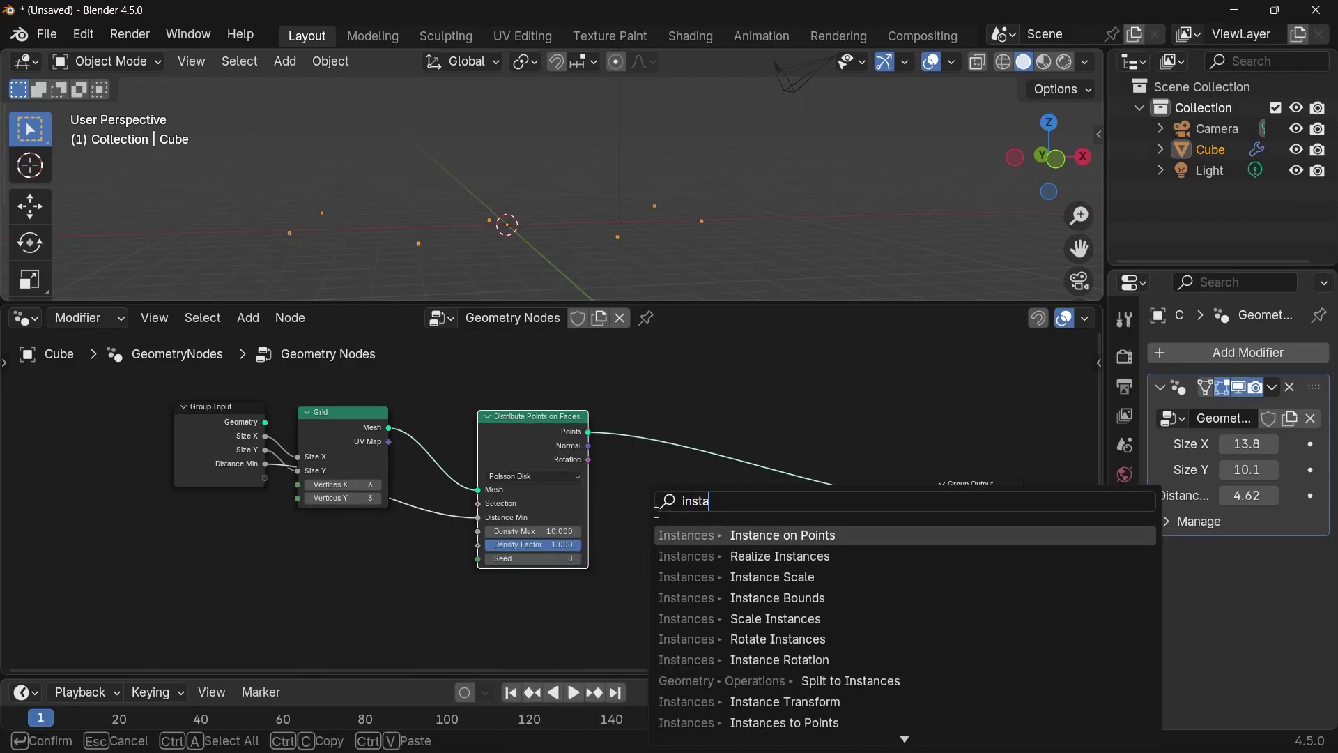
key("Return")
left_click(660, 478)
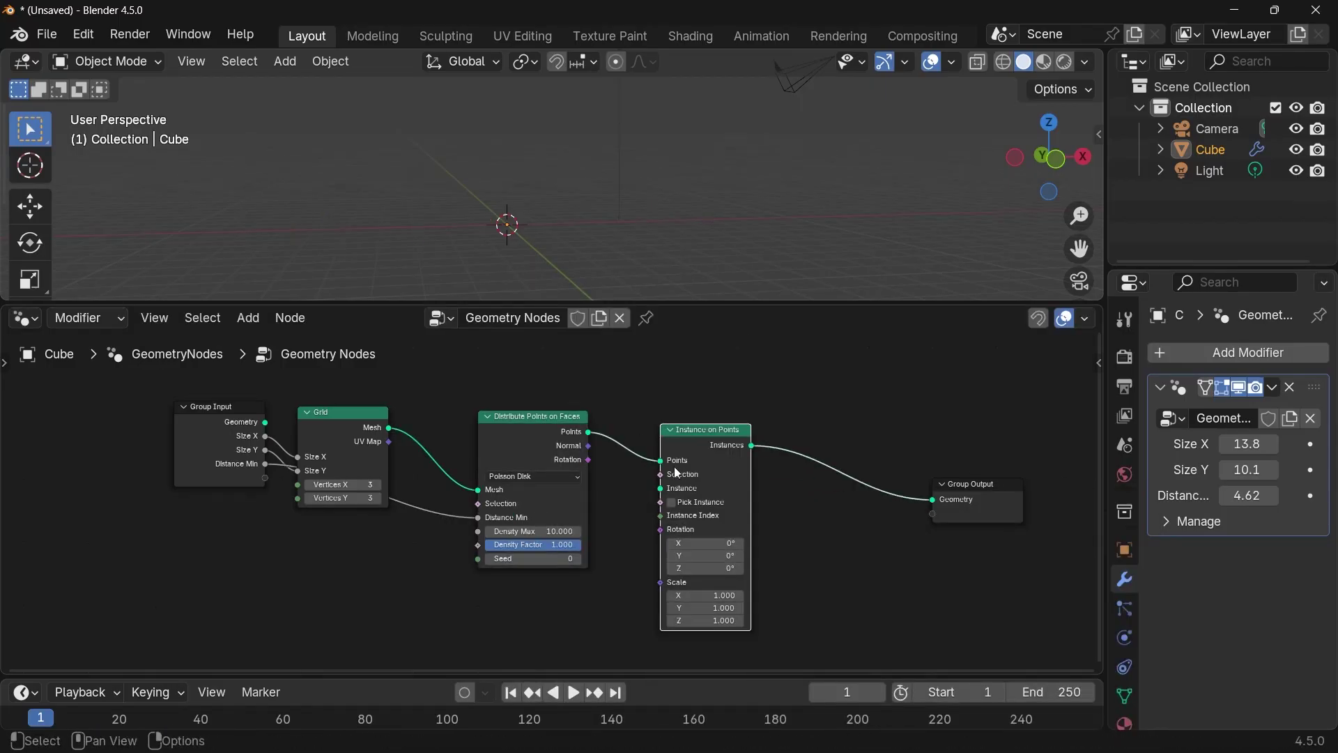
left_click_drag(677, 473, 789, 471)
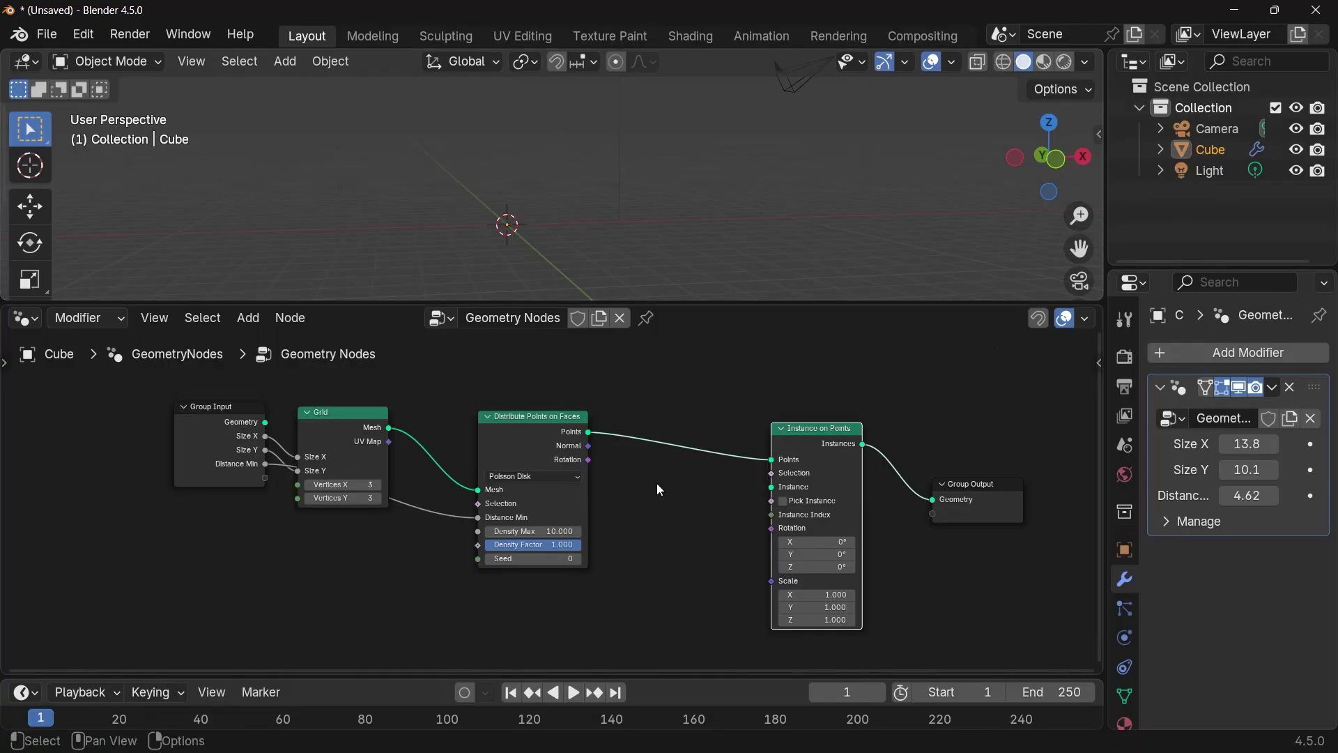
- Add a Cube mesh node and connect its Mesh output to the Instance input of Instance on Points
middle_click_drag(657, 484, 590, 478)
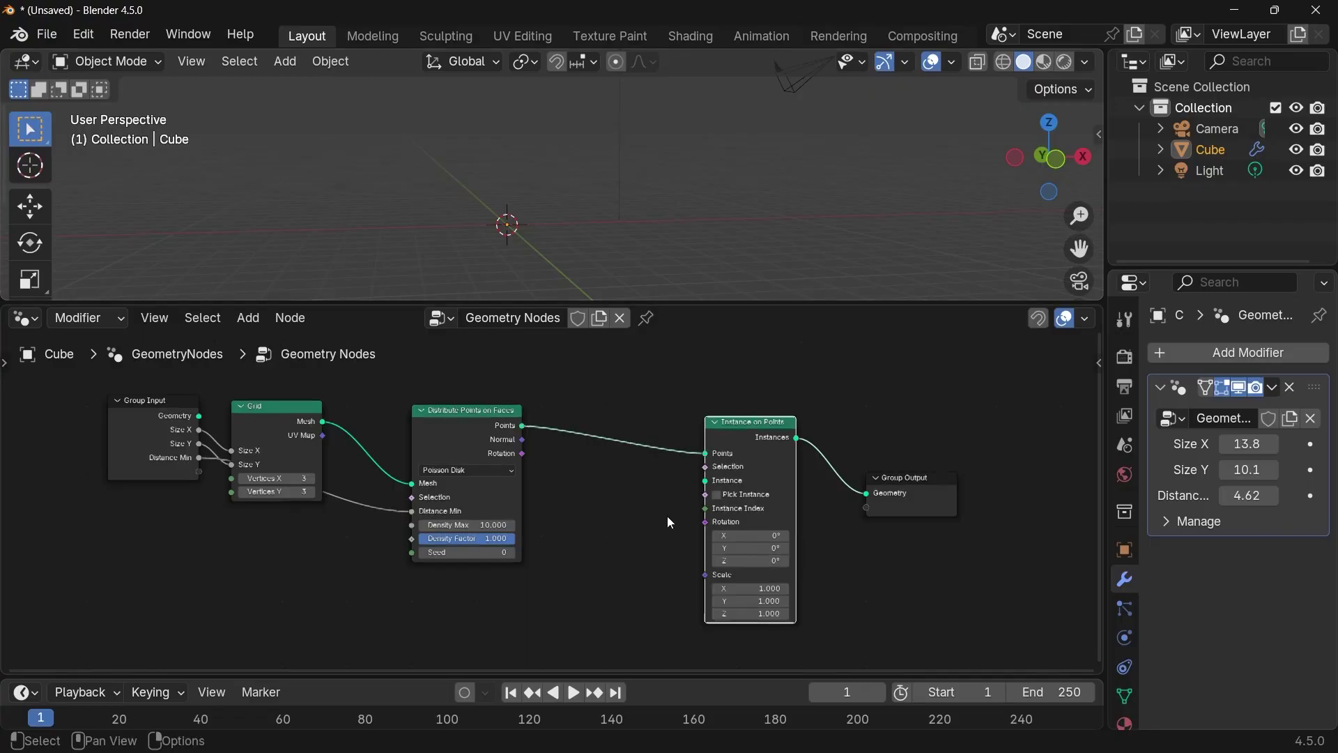
scroll(667, 516, "up", 2)
key("shift+a")
type("cube")
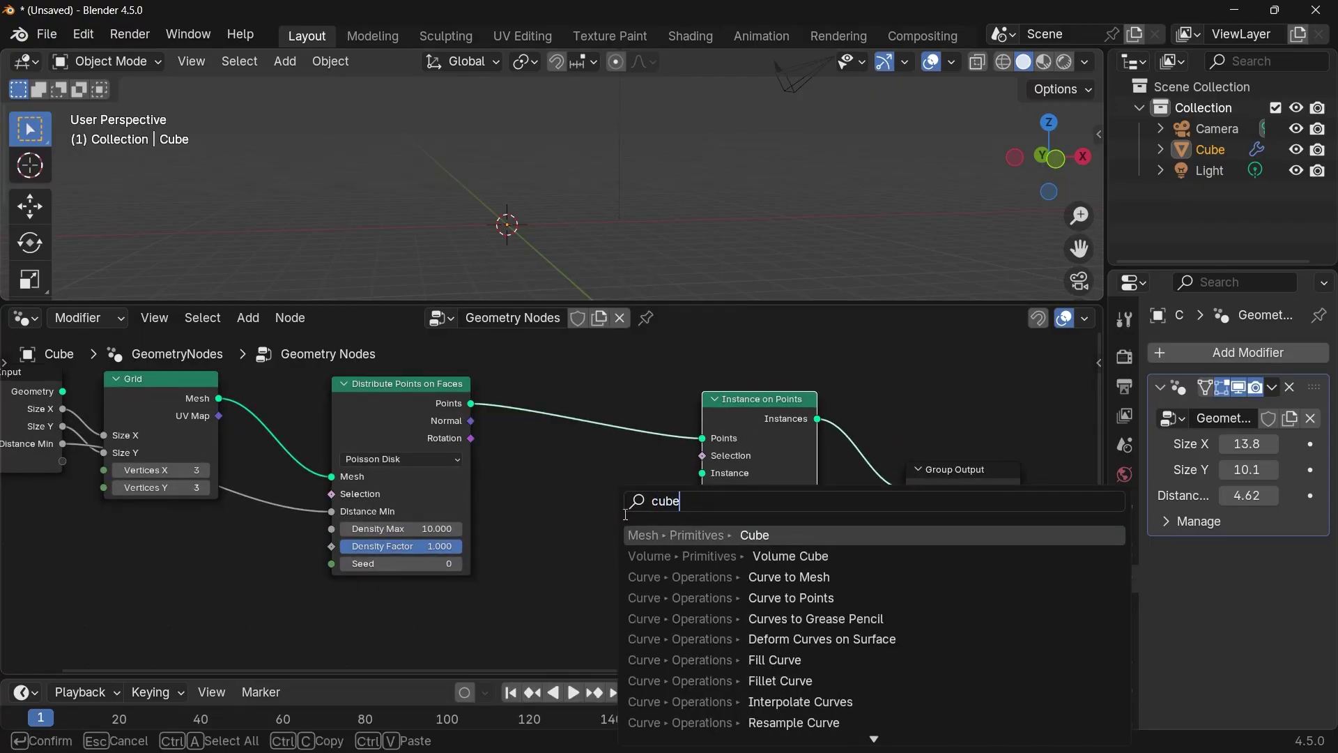
left_click(686, 535)
left_click_drag(589, 492, 702, 473)
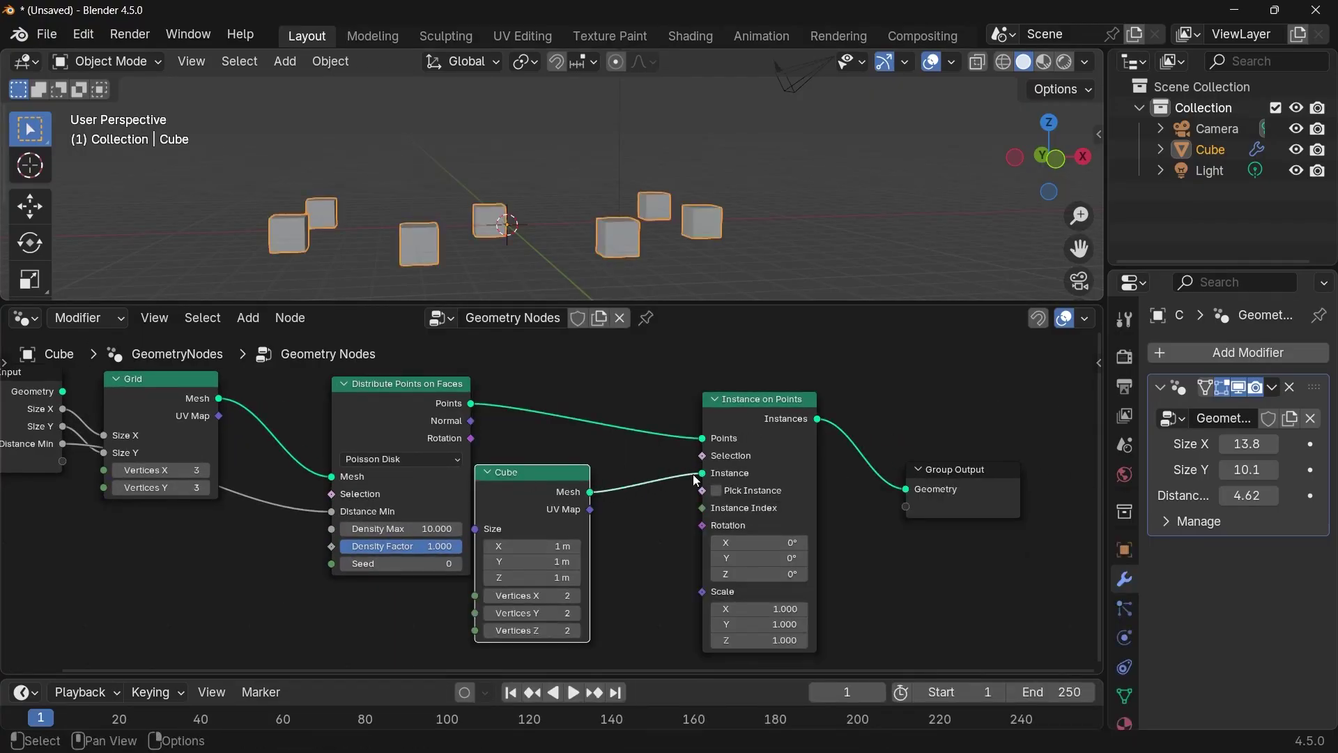
- Move the Cube node below Distribute Points on Faces and insert a Transform Geometry node on its link to Instance on Points
scroll(661, 208, "up", 5)
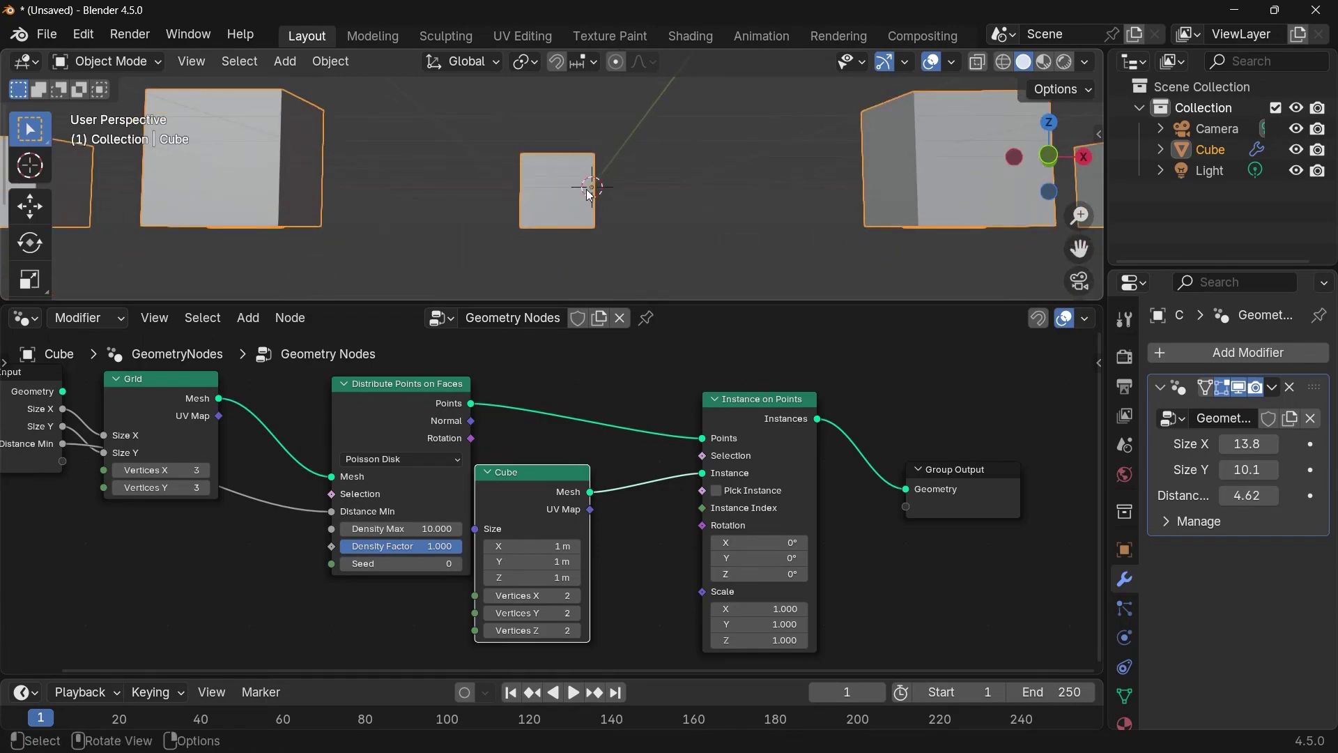
left_click_drag(527, 477, 335, 607)
middle_click_drag(512, 614, 521, 586)
key("shift+a")
mouse_move(523, 590)
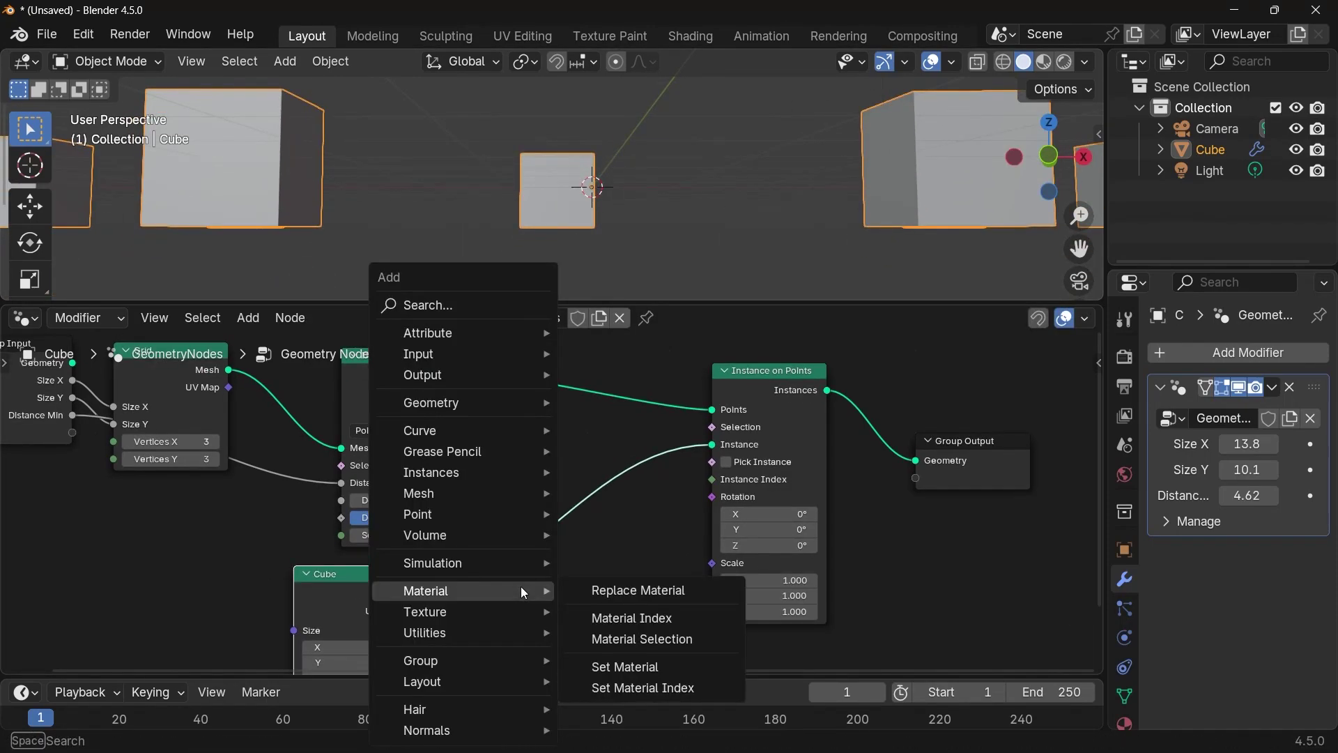
type("transfor")
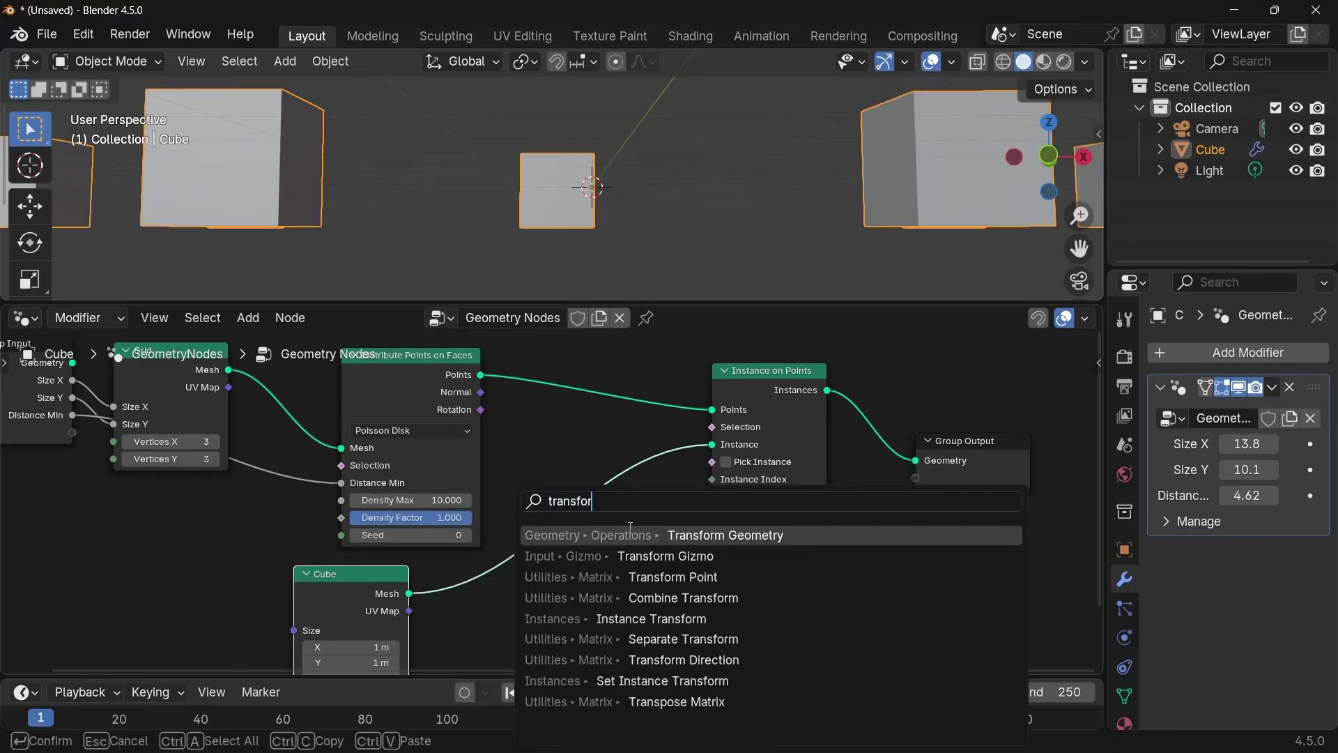
key("Return")
left_click(453, 542)
middle_click_drag(607, 615, 661, 486)
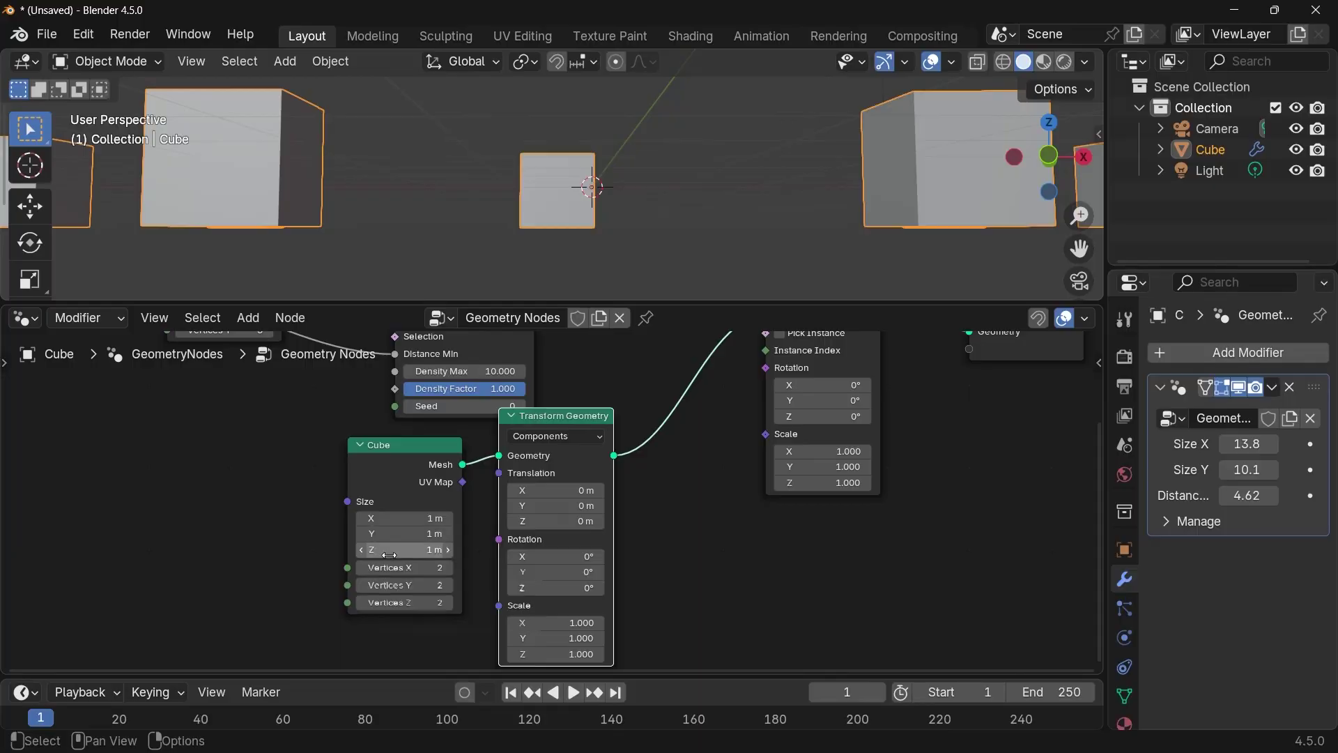
- Set the Z translation of the Transform Geometry node to 0.5 m
left_click(538, 523)
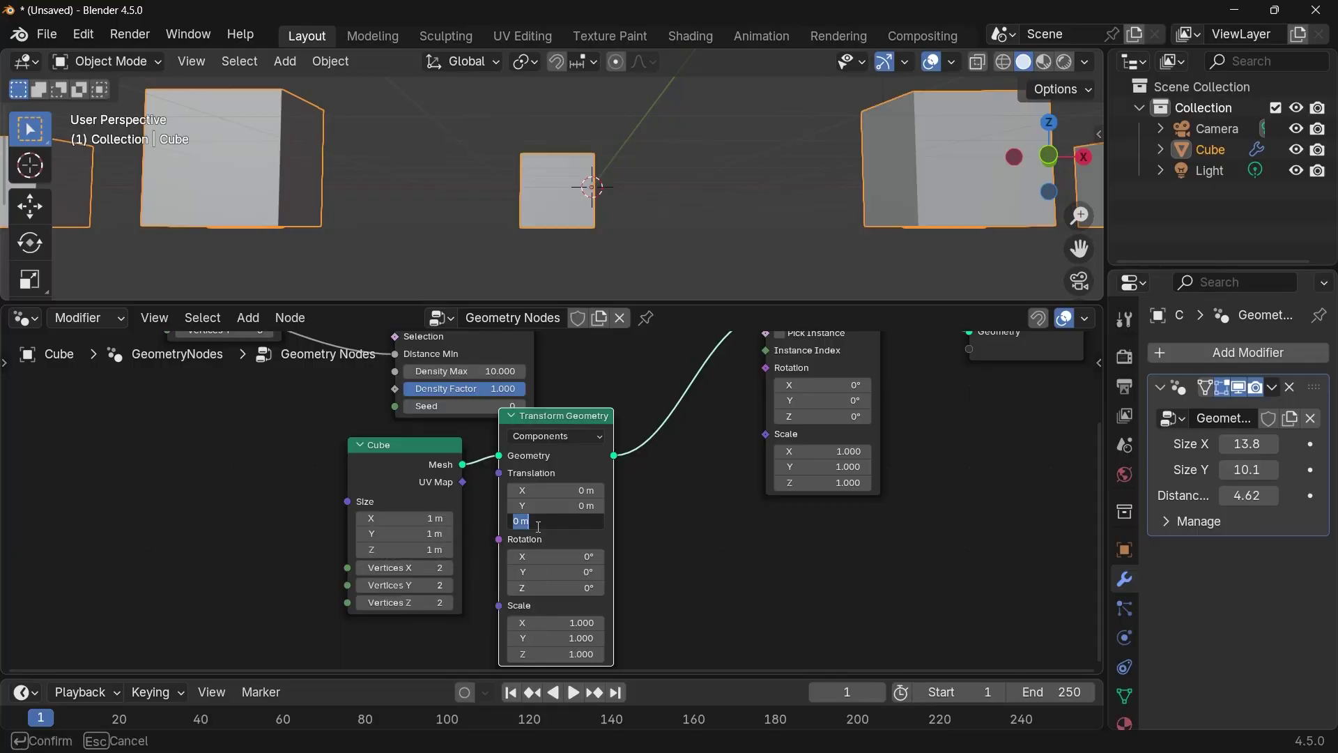
key("Return")
middle_click_drag(571, 185, 417, 182)
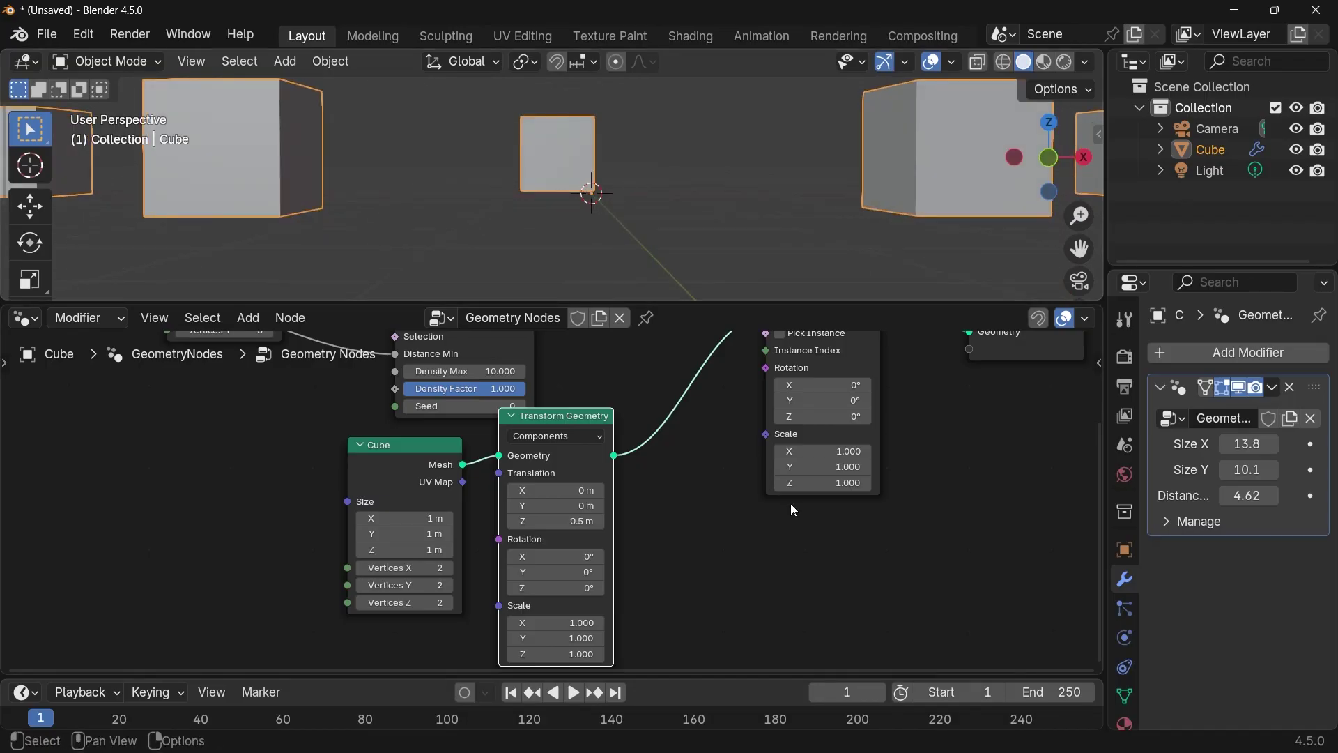
- Raise the Z scale of the Instance on Points node to 15.7
left_click_drag(826, 483, 928, 483)
scroll(583, 198, "down", 8)
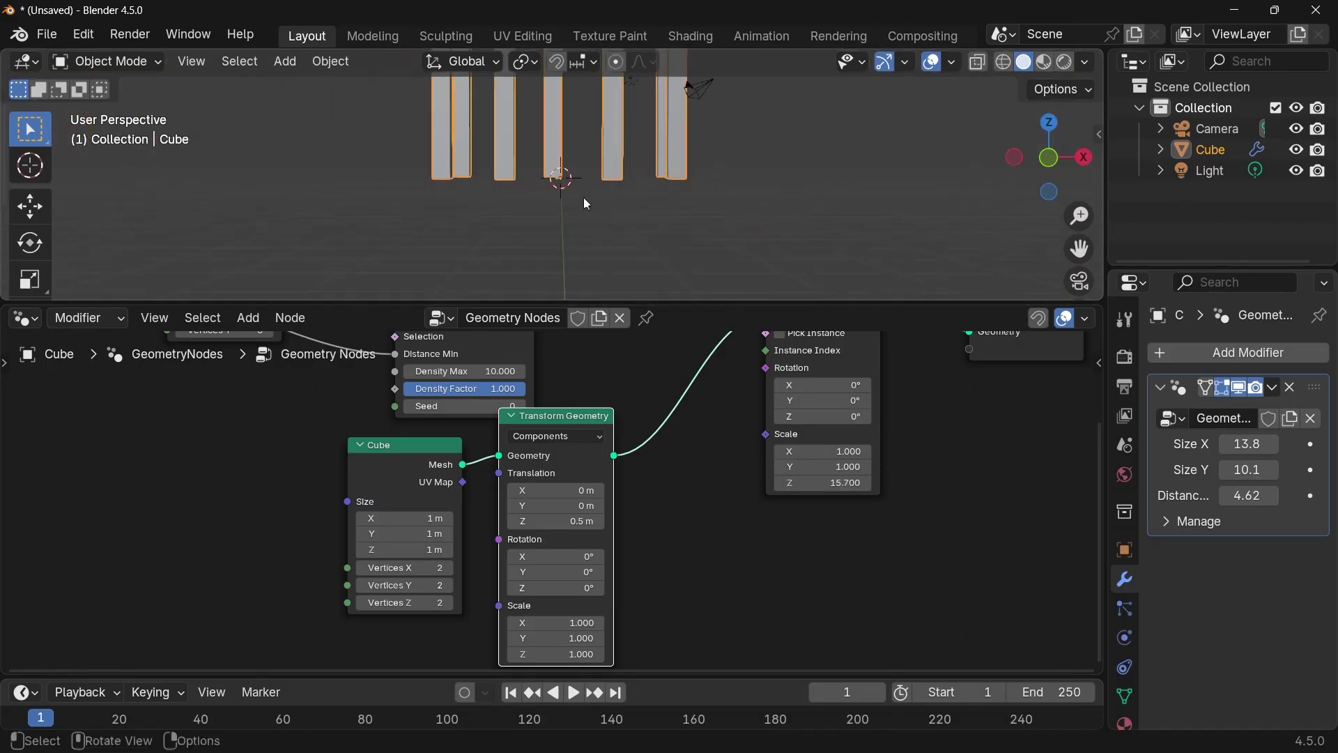
middle_click_drag(583, 198, 666, 82, "shift")
- Move Instance on Points and Group Output together away from the other nodes to widen the gap before them
scroll(516, 432, "down", 4)
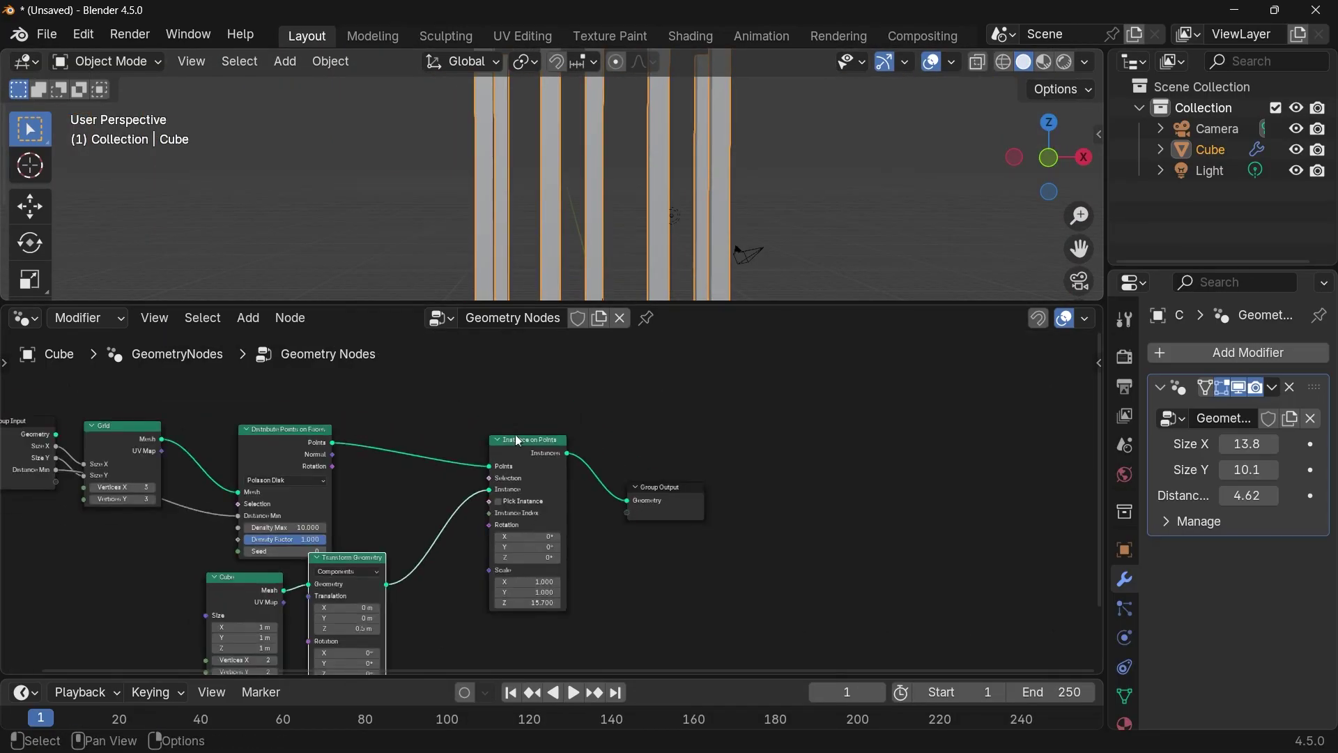
left_click_drag(515, 415, 709, 546)
left_click_drag(542, 467, 708, 474)
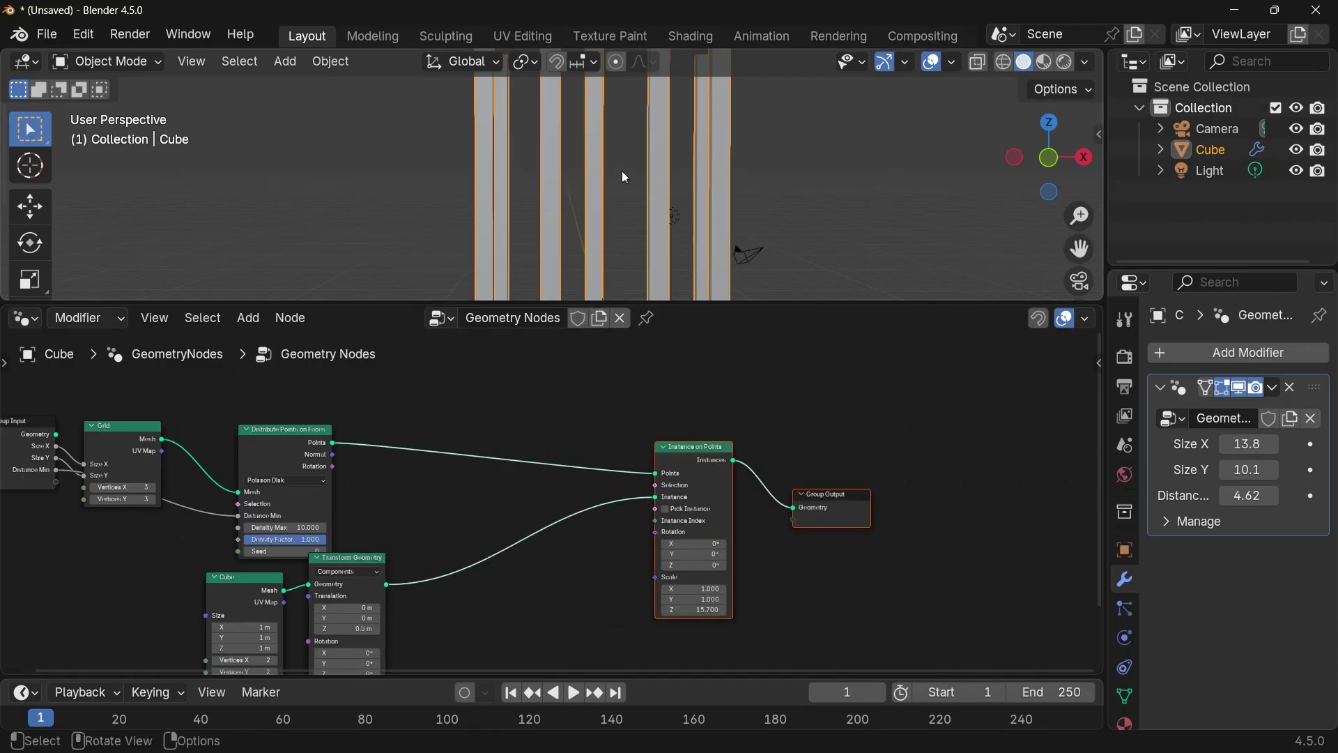
- Add a Random Value node between Transform Geometry and Instance on Points and place a duplicate of it directly below
scroll(621, 170, "up", 2)
scroll(635, 197, "down", 3)
scroll(605, 216, "down", 1)
middle_click_drag(541, 546, 418, 337)
scroll(493, 404, "up", 3)
middle_click_drag(493, 403, 598, 467)
key("shift+a")
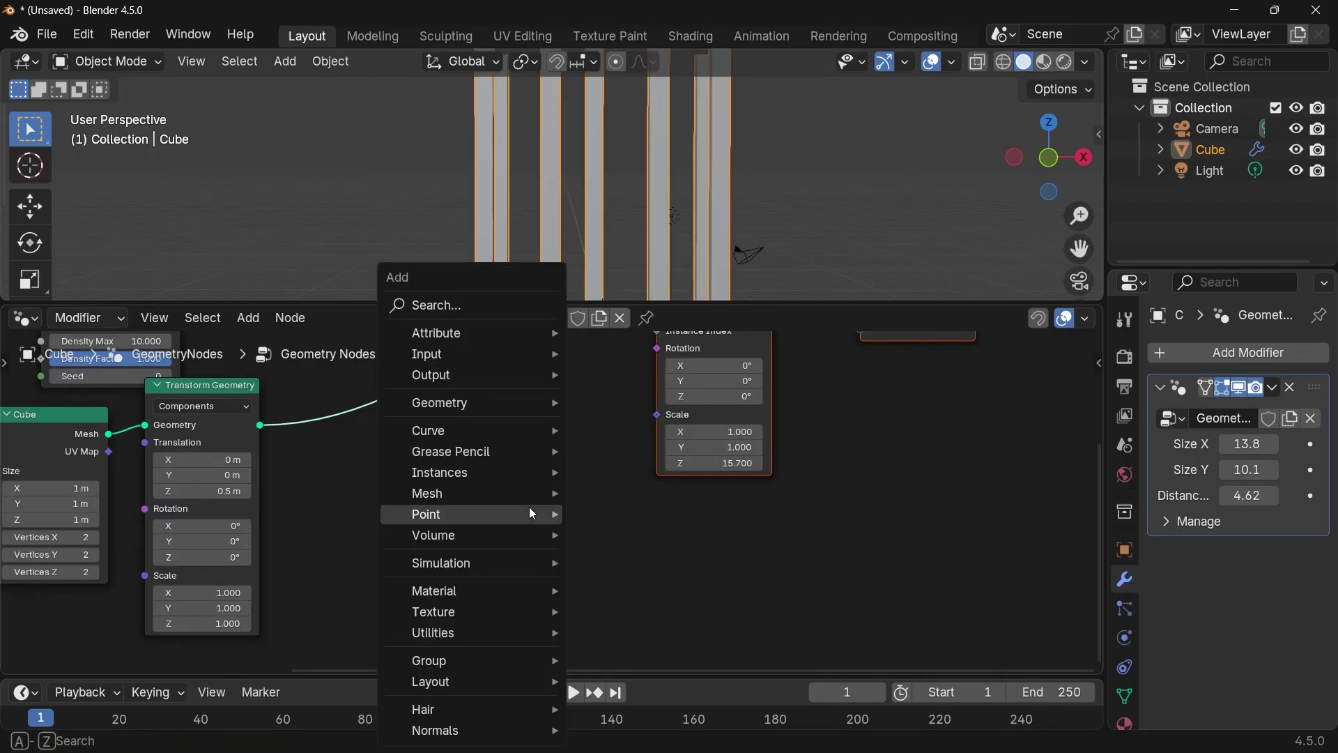
type("rnaom")
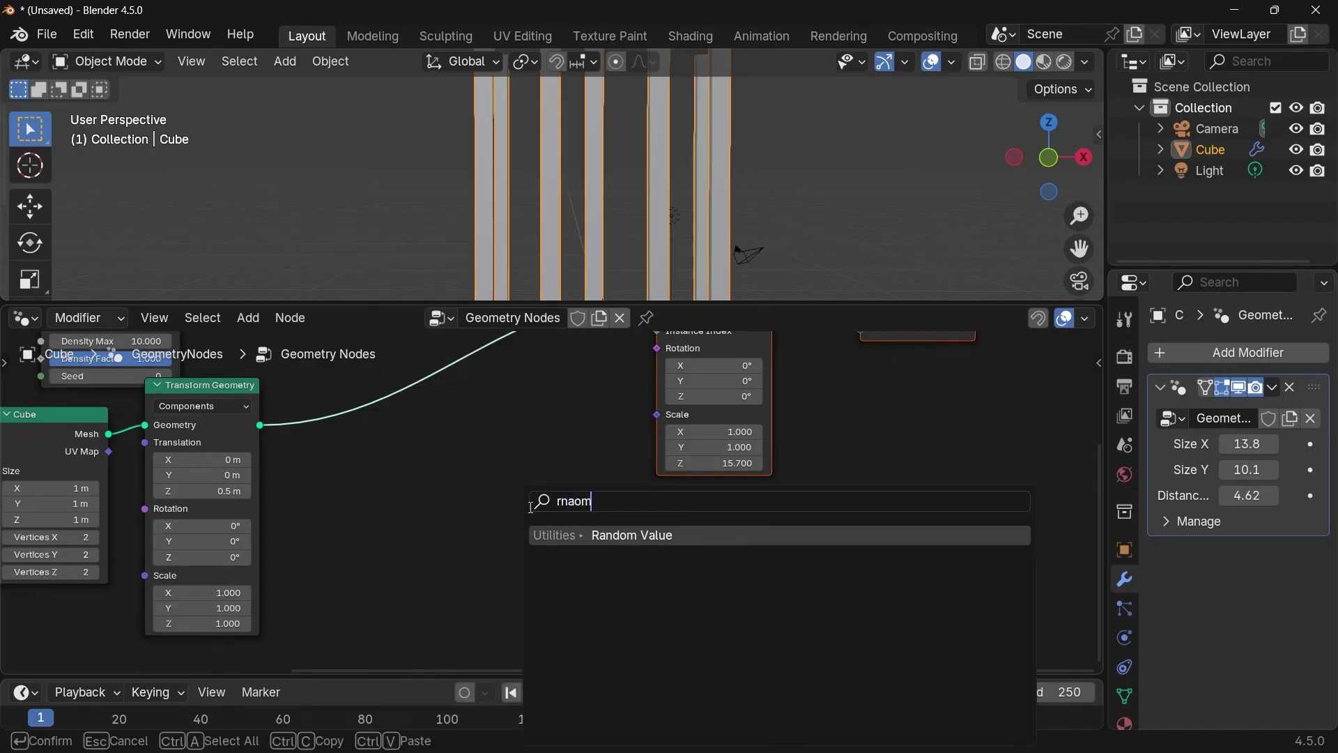
key("Return")
left_click(531, 506)
key("shift+d")
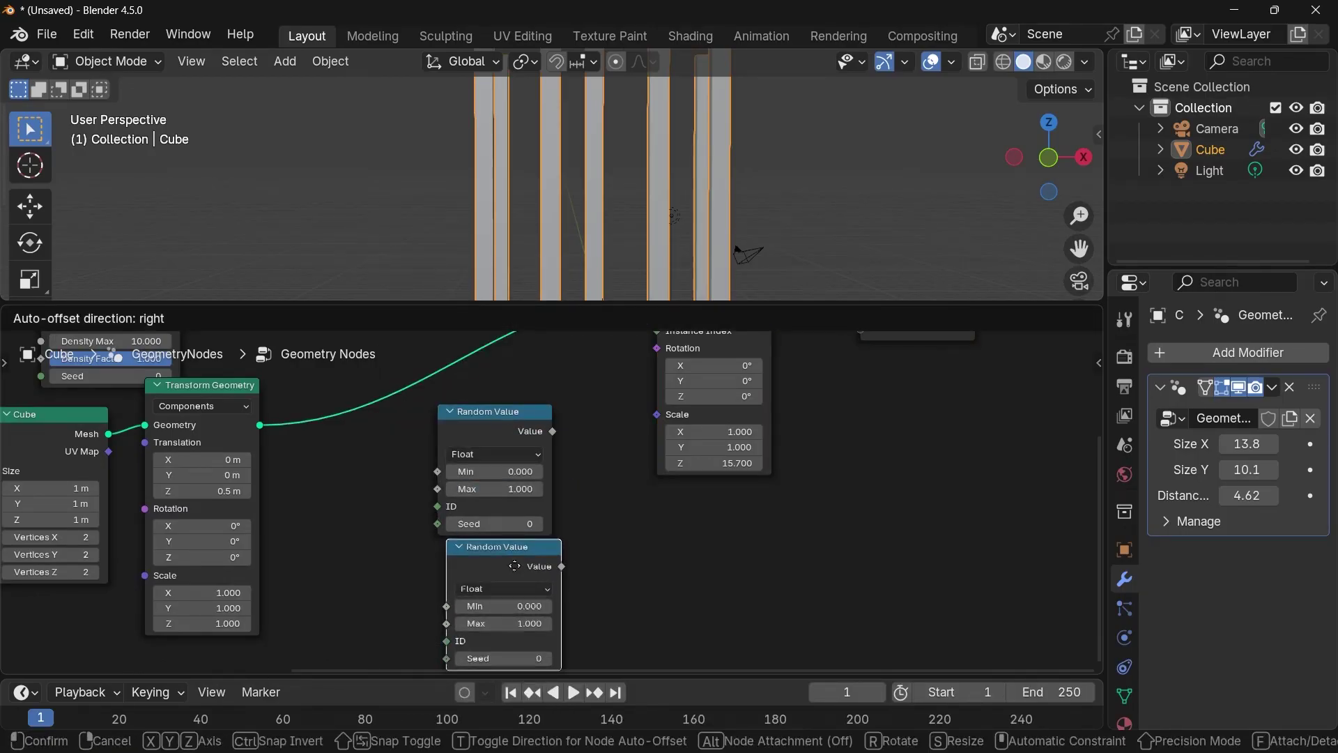
left_click(502, 584)
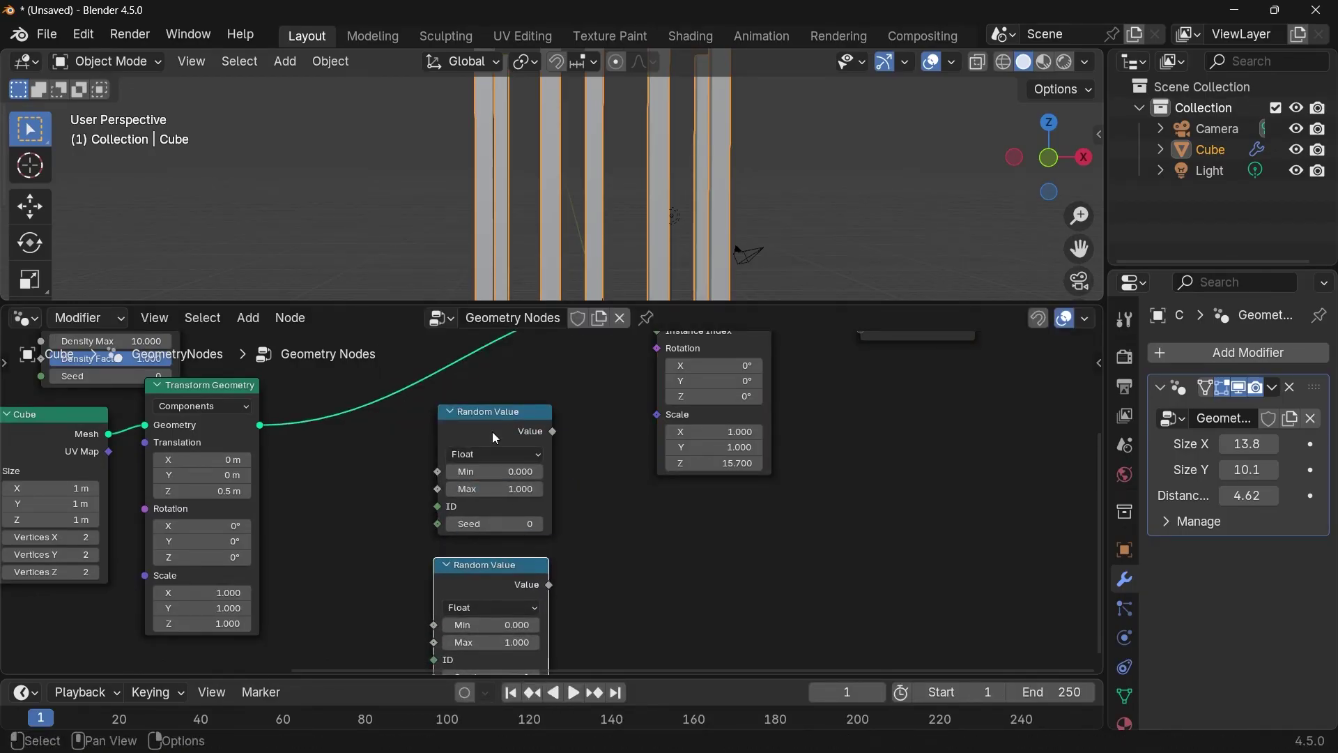
- Move both Random Value nodes next to the Transform Geometry node
left_click(530, 583)
left_click_drag(379, 466, 507, 626)
key("g")
left_click(335, 490)
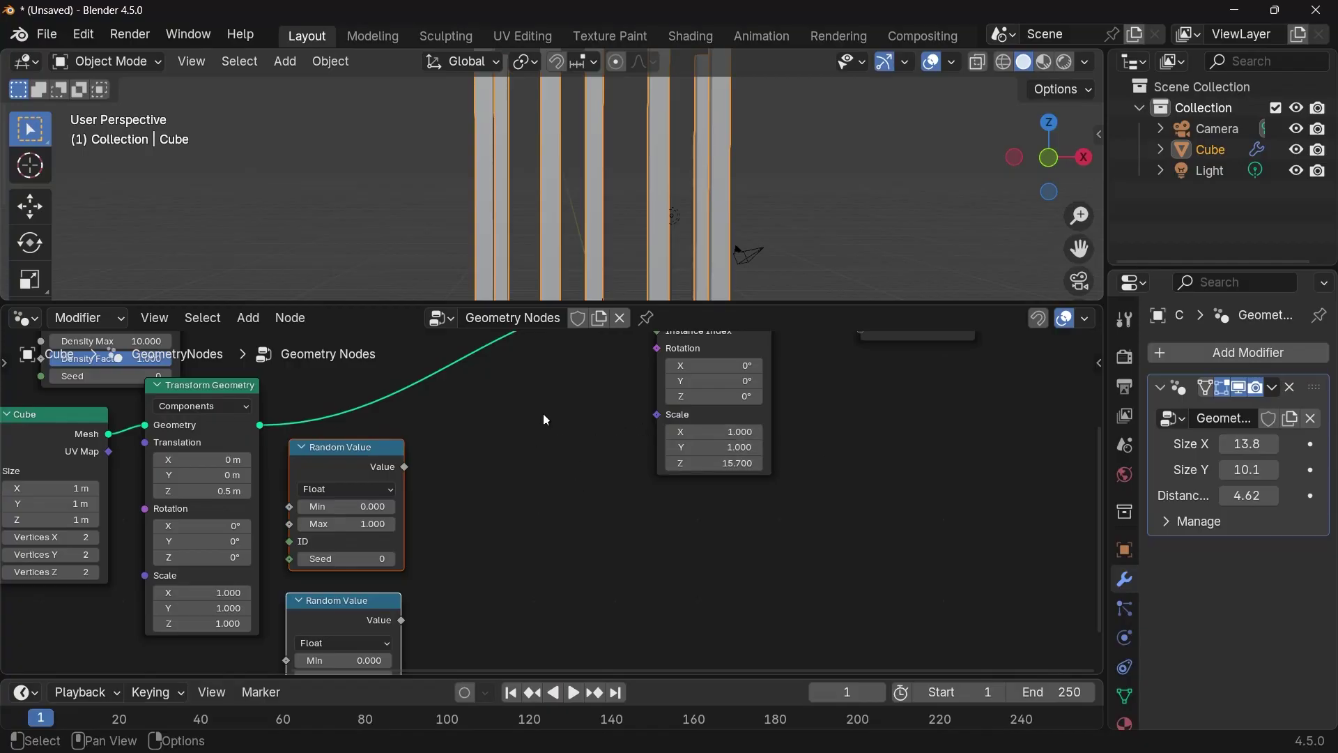
- Add a Combine XYZ node between the Random Value nodes and Instance on Points
key("shift+a")
type("combine")
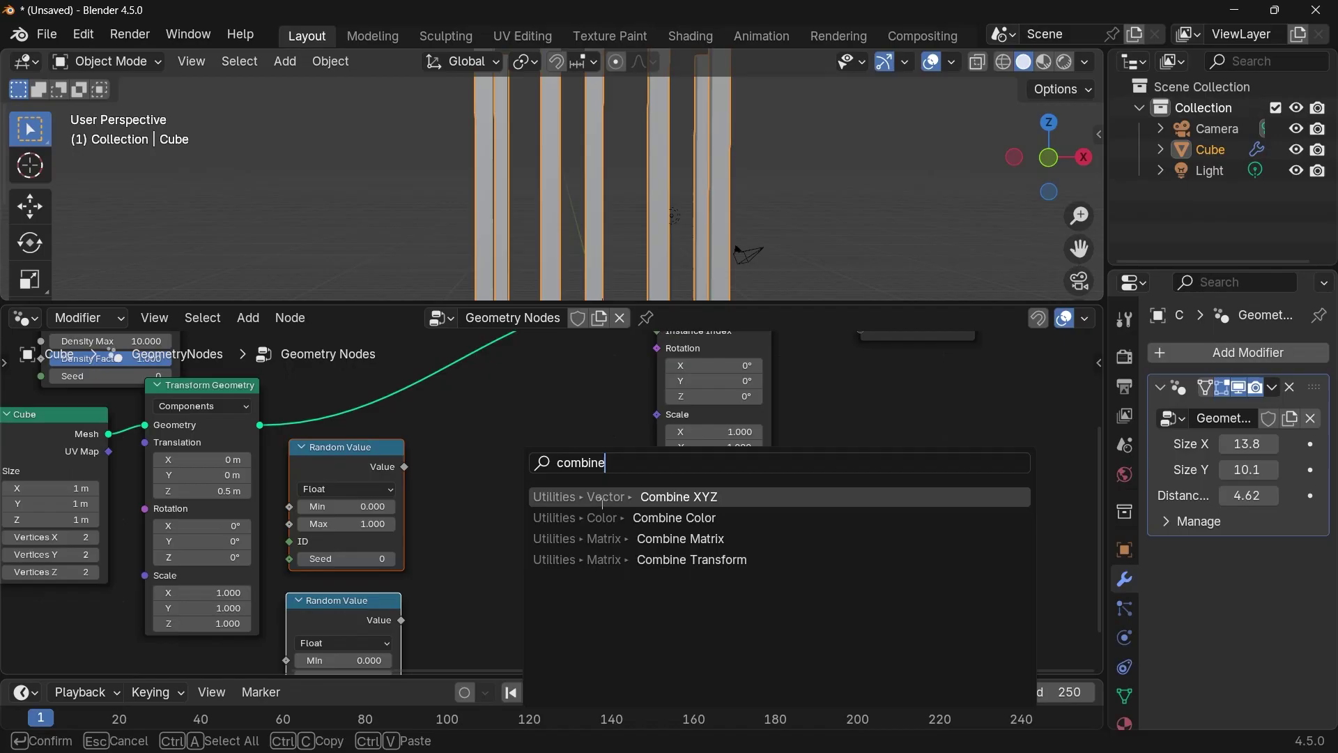
left_click(603, 496)
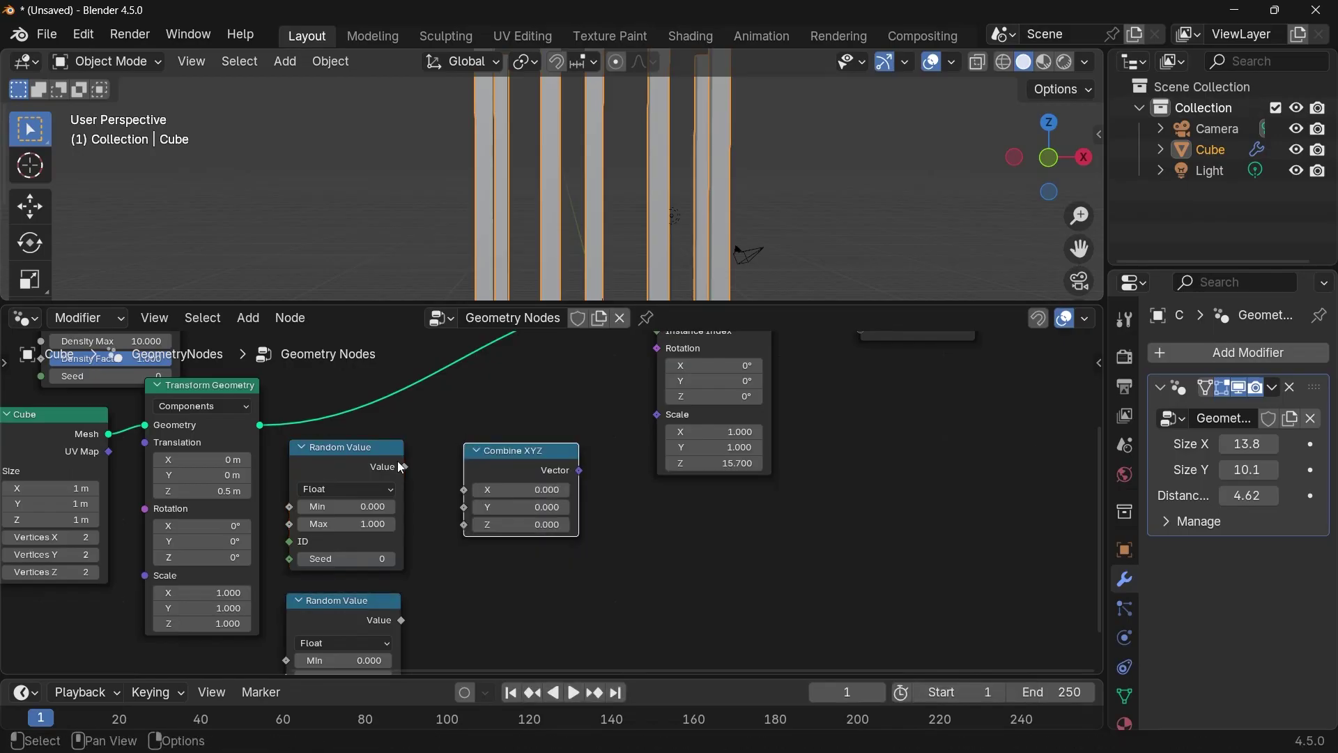
- Connect the upper Random Value to X and Y of Combine XYZ, and its Vector output to Scale of Instance on Points
left_click_drag(404, 467, 463, 506)
left_click_drag(575, 470, 643, 416)
middle_click_drag(621, 243, 647, 119, "shift")
- Set the lower Random Value's seed to 554 and connect its Value output to Z of Combine XYZ
middle_click_drag(465, 584, 569, 457)
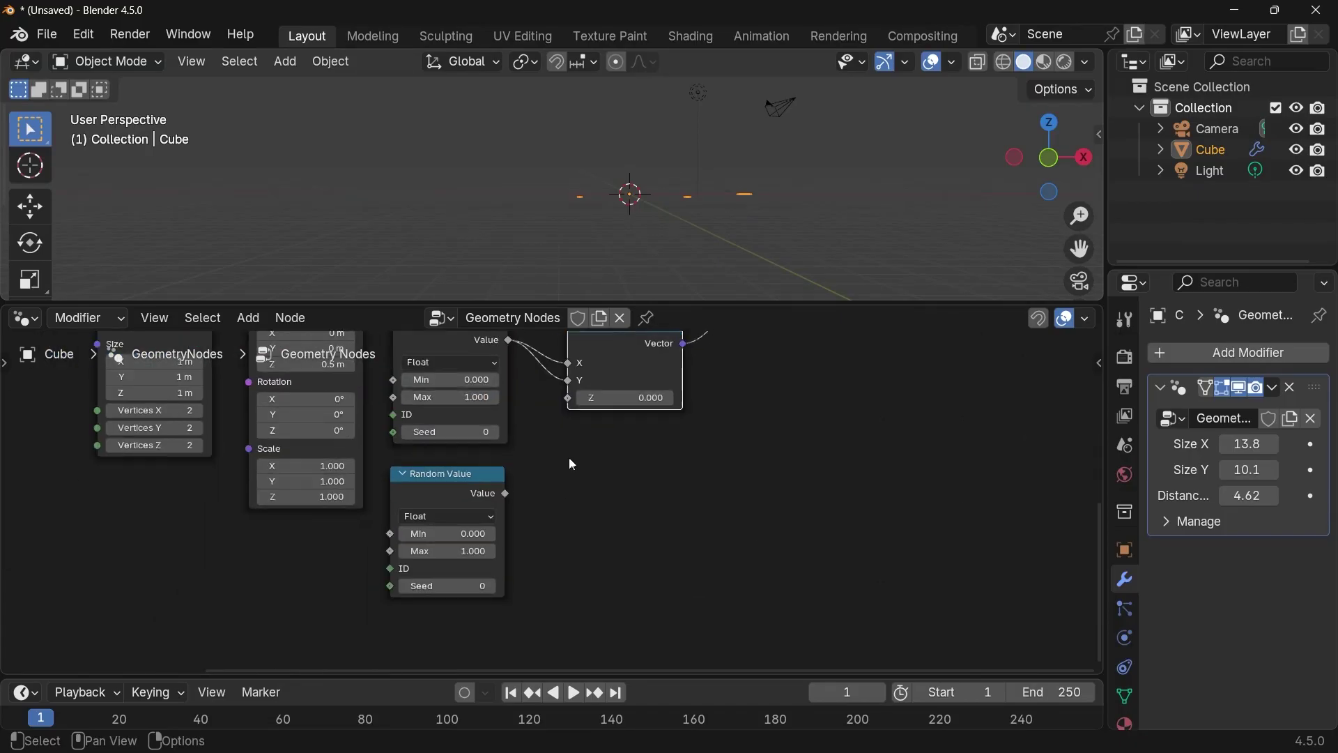
left_click_drag(444, 587, 781, 586)
middle_click_drag(569, 527, 555, 567)
left_click_drag(492, 533, 554, 443)
scroll(616, 189, "up", 4)
middle_click_drag(616, 188, 653, 234)
- Set the upper Random Value node's Min to 2.1 and Max to 4.5
middle_click_drag(641, 439, 784, 439)
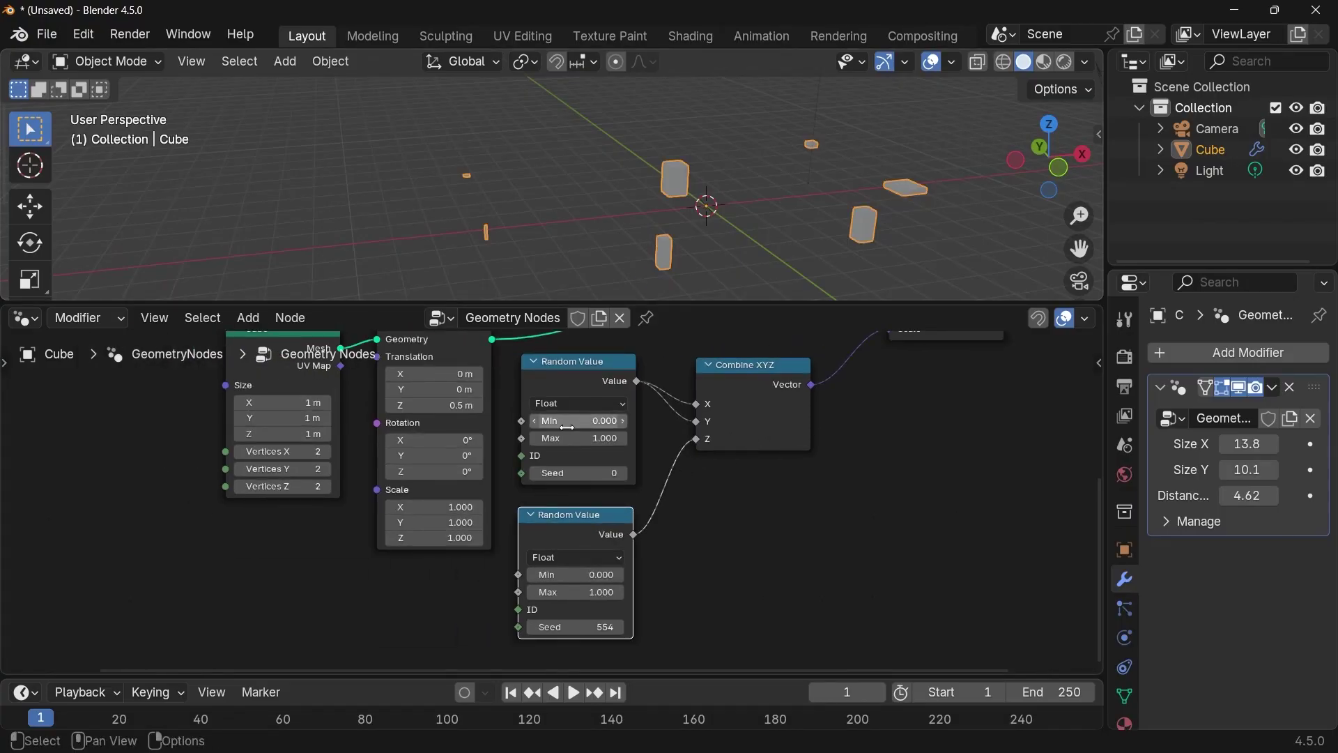
mouse_move(573, 421)
left_mouse_down()
mouse_move(574, 438)
mouse_move(574, 420)
left_mouse_up()
middle_click_drag(697, 249, 587, 219)
- Set the lower Random Value node's Min to 8.5 and Max to 32.4
middle_click_drag(771, 575, 830, 464)
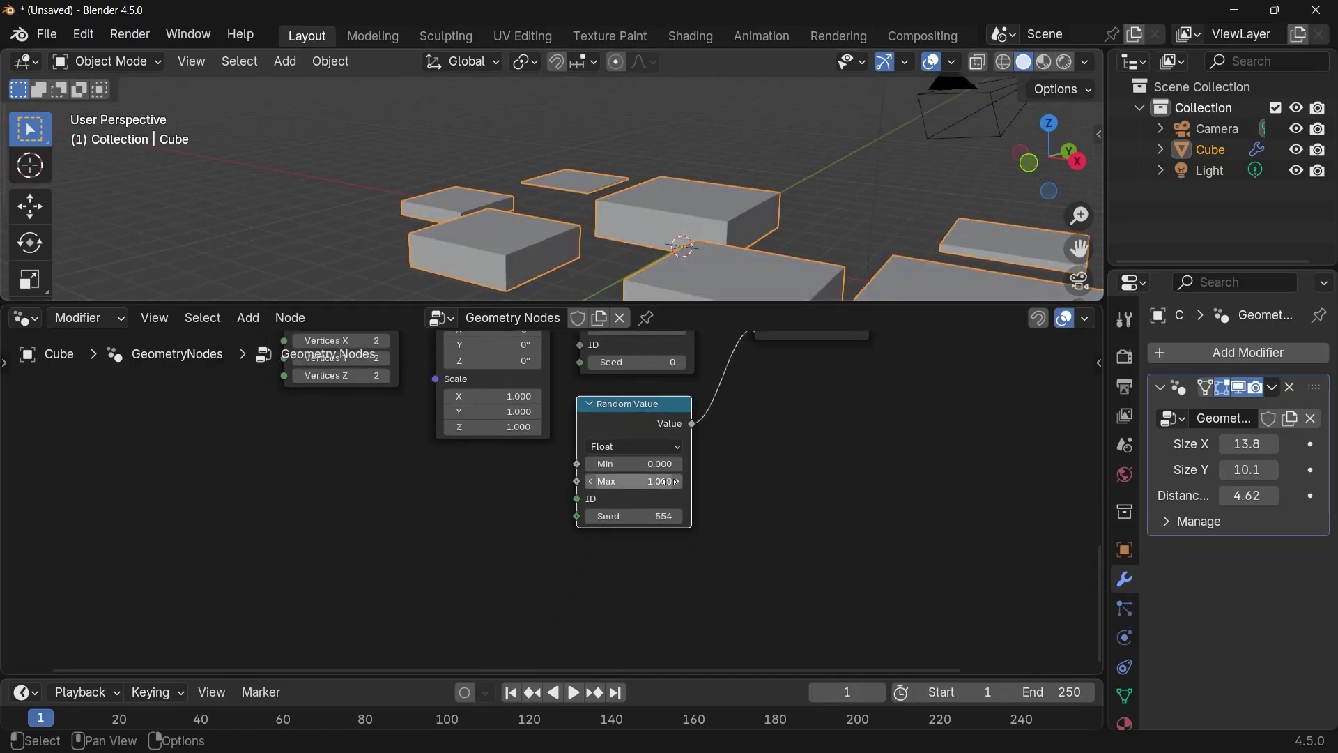
left_click_drag(630, 462, 683, 482)
middle_click_drag(701, 132, 504, 204)
- Place a duplicate of the Group Input node below Transform Geometry, beside the lower Random Value node
middle_click_drag(483, 508, 663, 593)
scroll(544, 481, "down", 4)
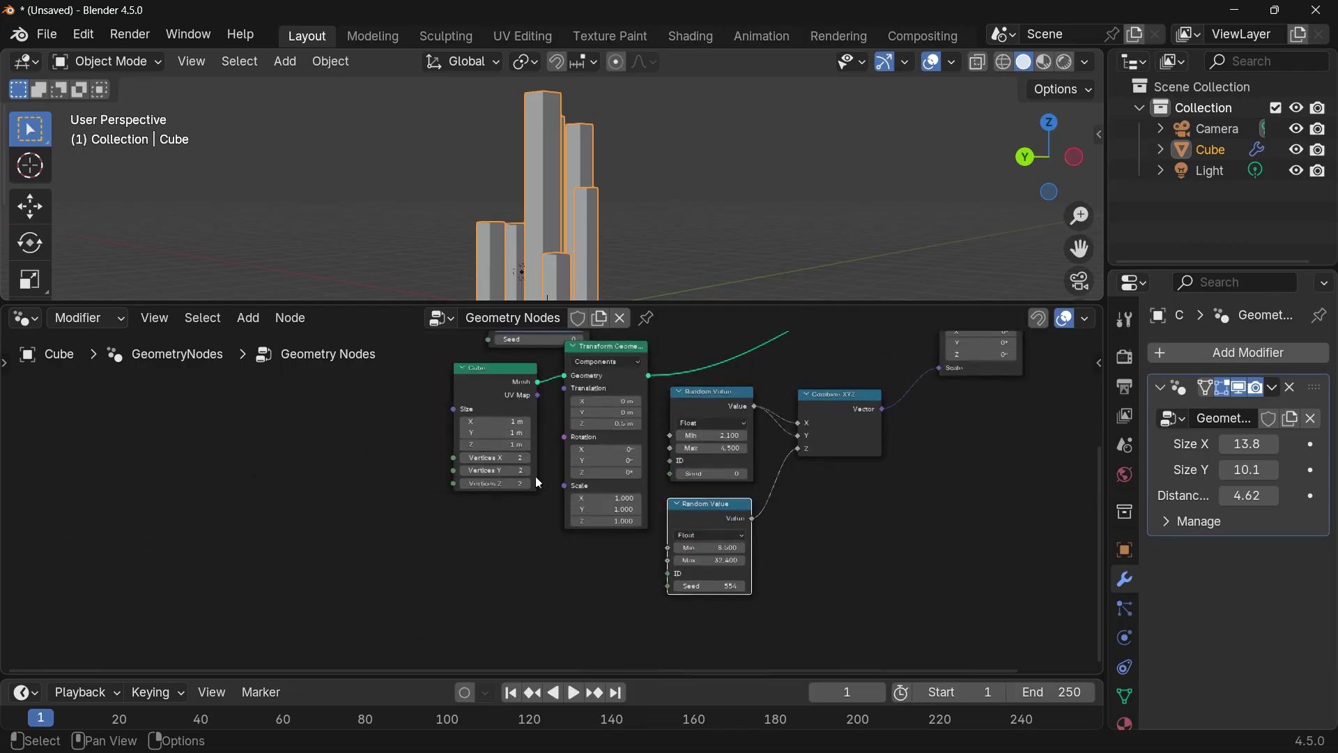
middle_click_drag(535, 475, 654, 654)
left_click(353, 408)
left_click_drag(353, 407, 695, 542)
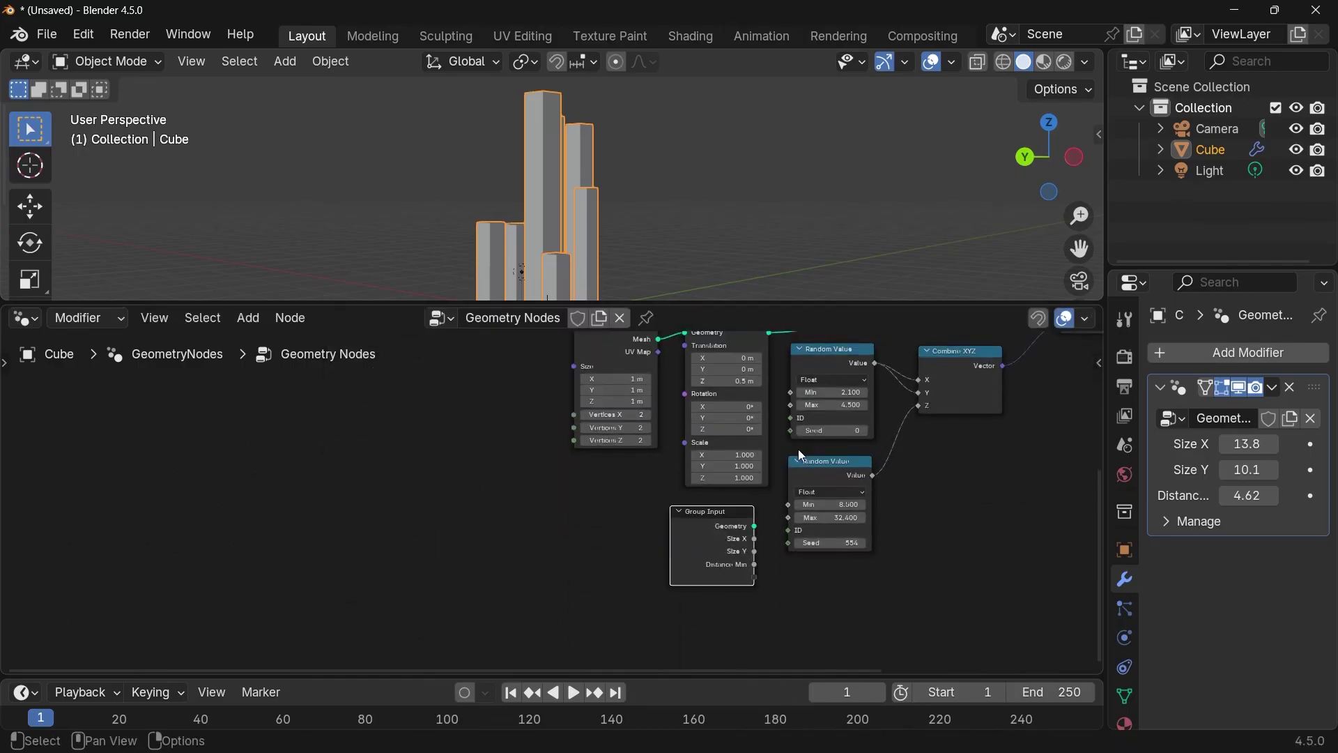
- Expose Min and Max of both Random Value nodes as parameters through the nearby Group Input node
left_click_drag(790, 405, 755, 577)
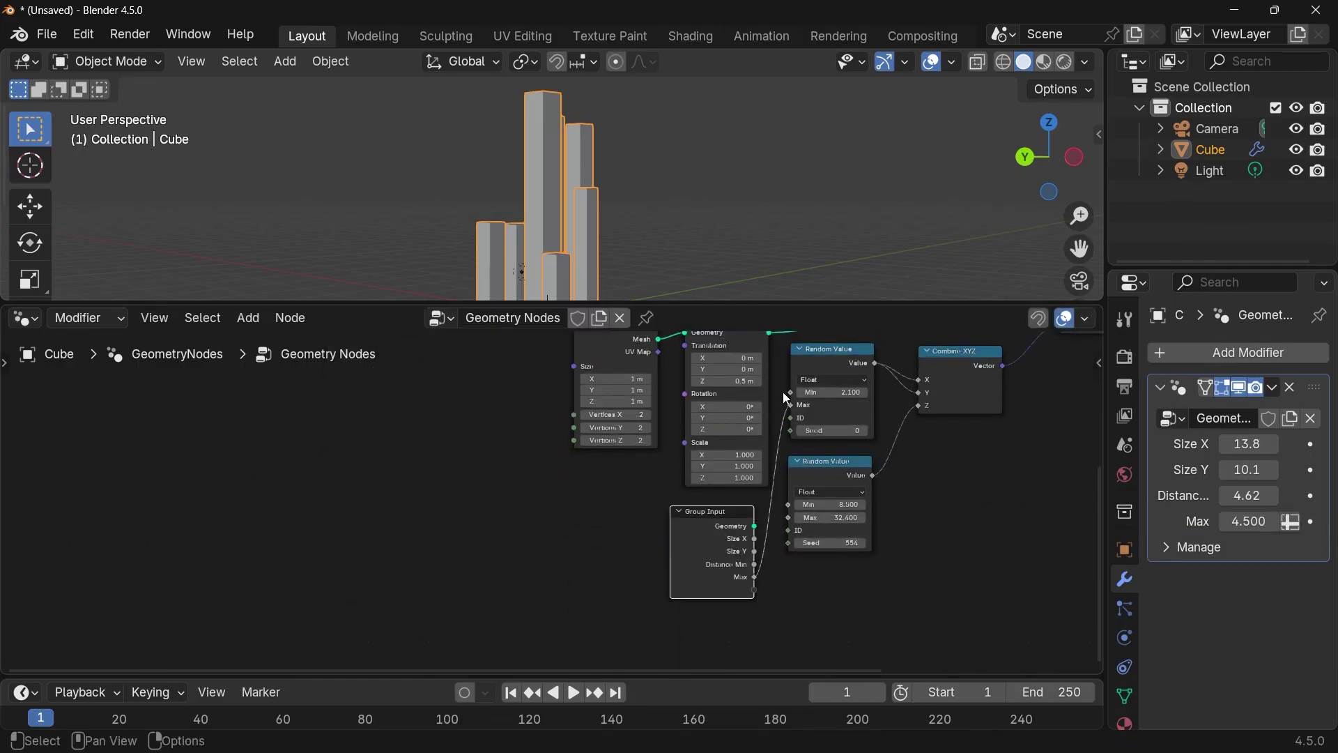
left_click_drag(790, 392, 755, 590)
left_click_drag(790, 487, 750, 604)
scroll(739, 599, "up", 2)
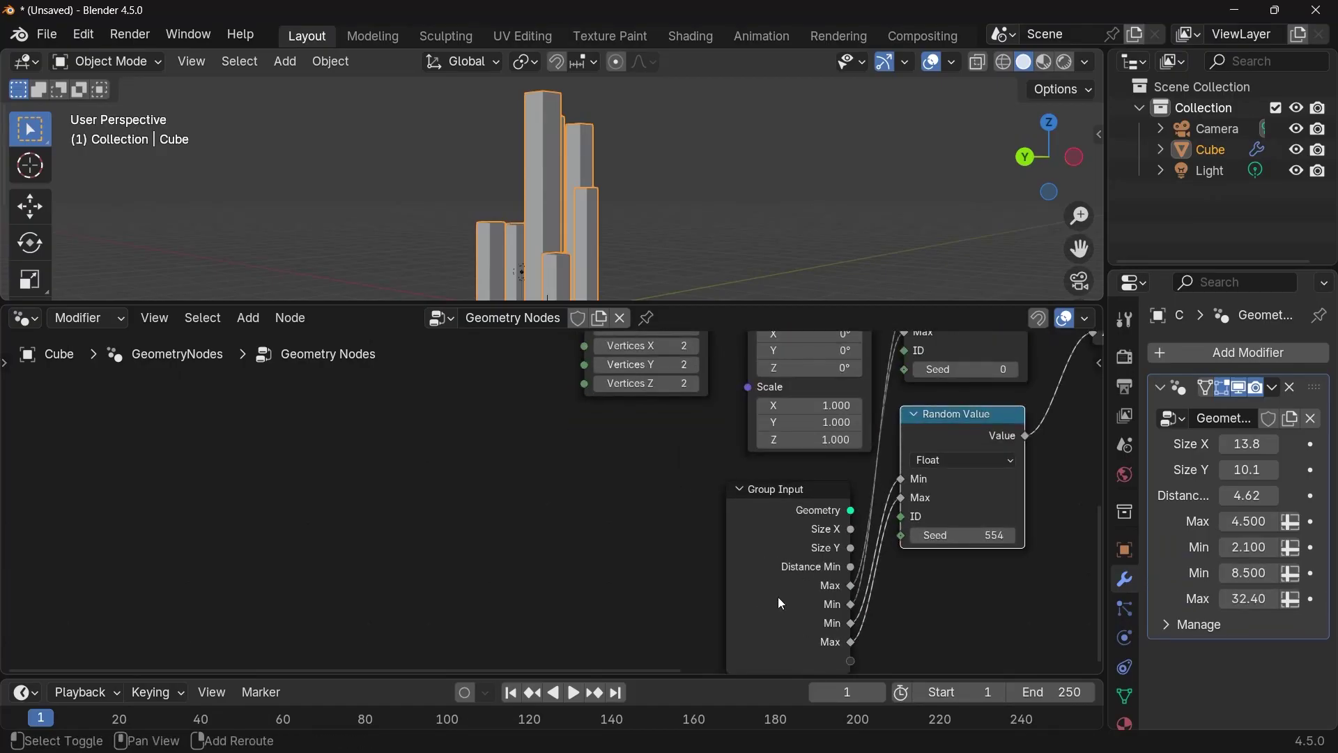
- Show the node group's sockets and move the first Min input above the first Max input
middle_click_drag(778, 598, 548, 557)
key("n")
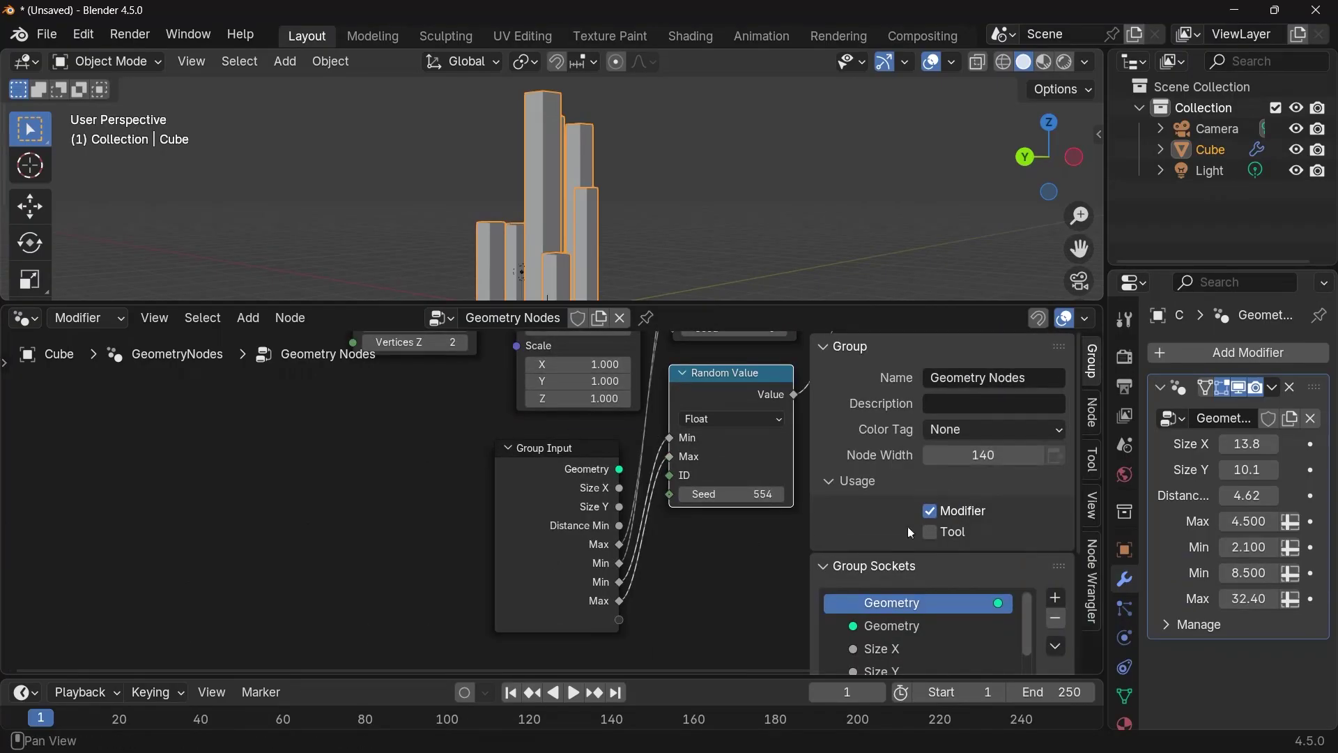
scroll(886, 622, "down", 4)
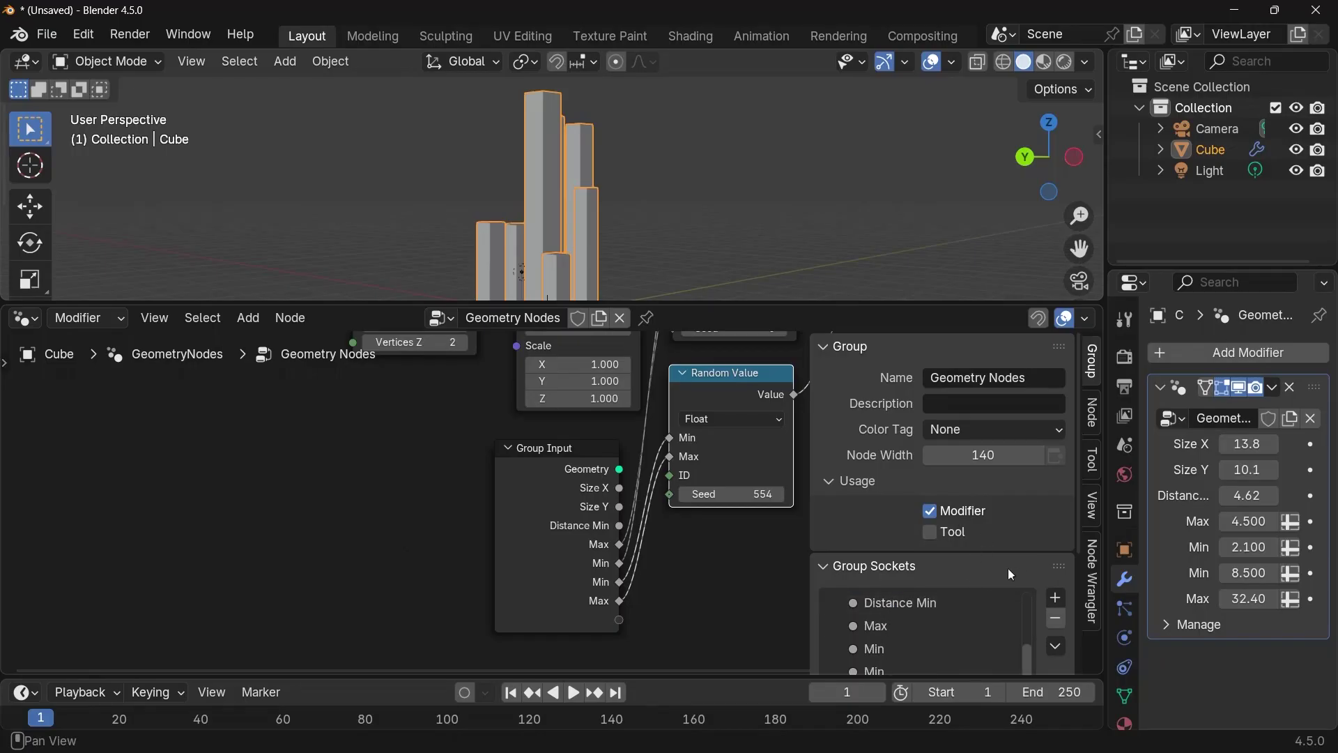
scroll(976, 544, "down", 5)
scroll(899, 481, "up", 3)
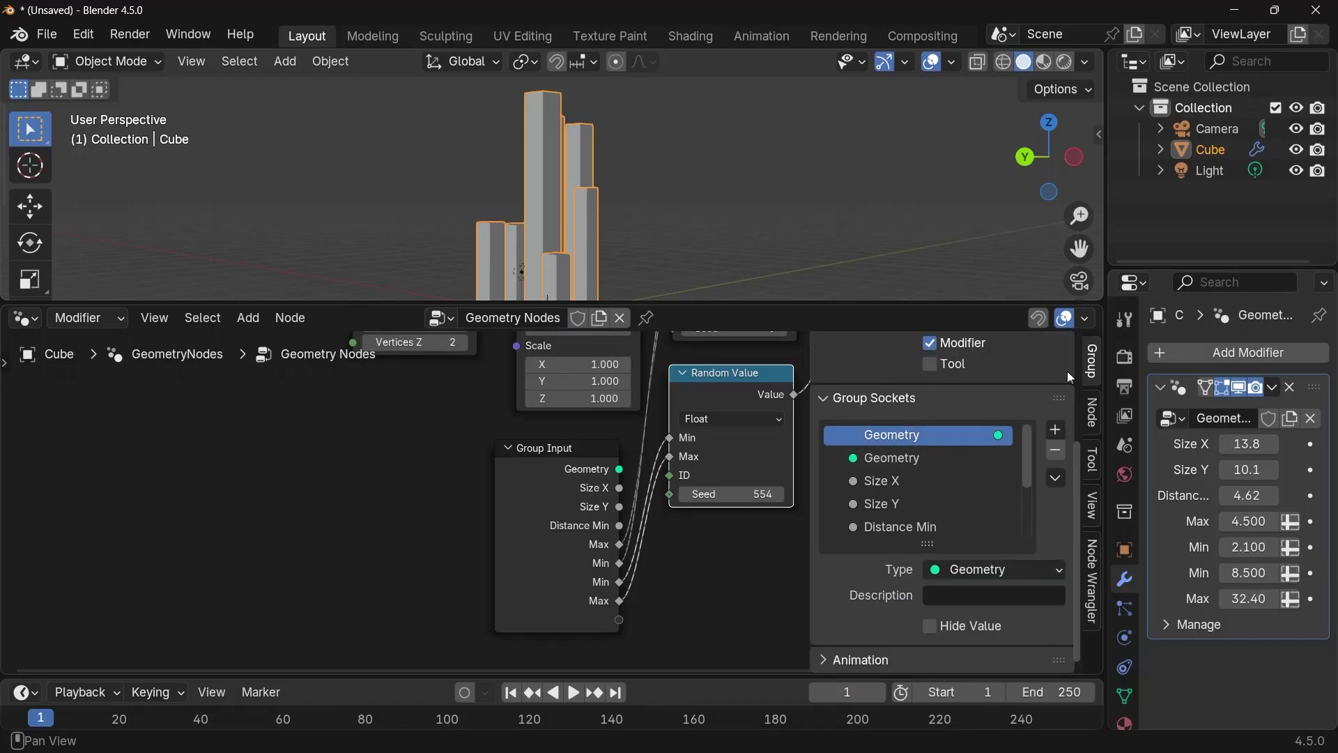
scroll(1090, 365, "up", 5)
scroll(975, 530, "down", 6)
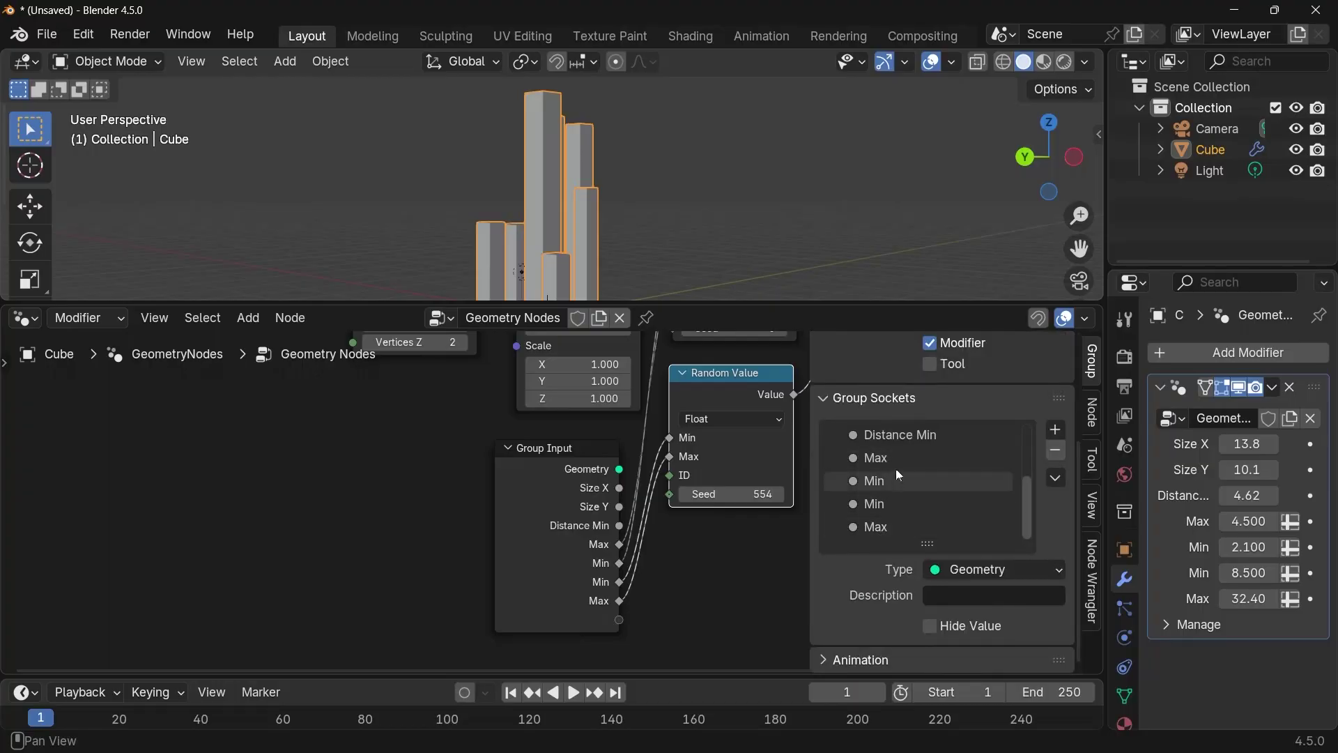
left_click(888, 481)
left_click_drag(897, 463, 898, 465)
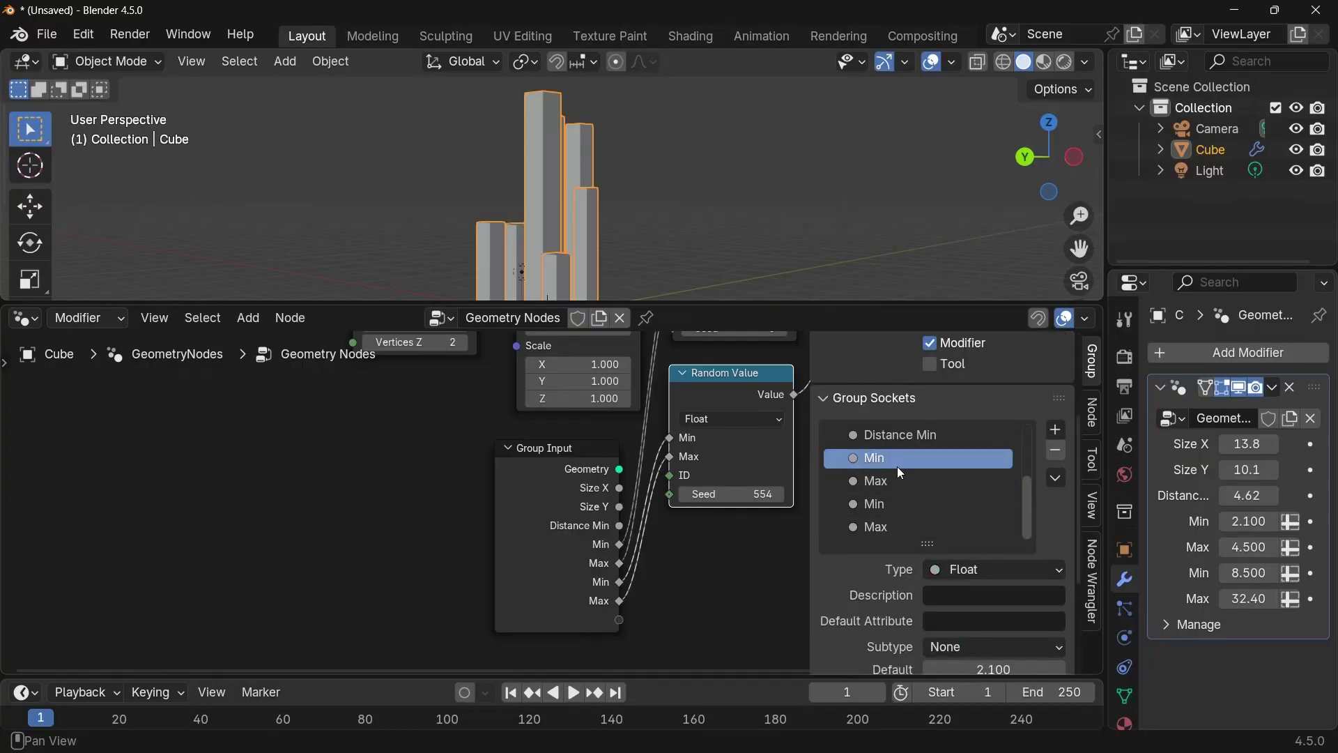
- Rename the first Min and Max group inputs to Min_Width and Max_Width
double_click(898, 467)
type("_Width")
key("Return")
double_click(902, 481)
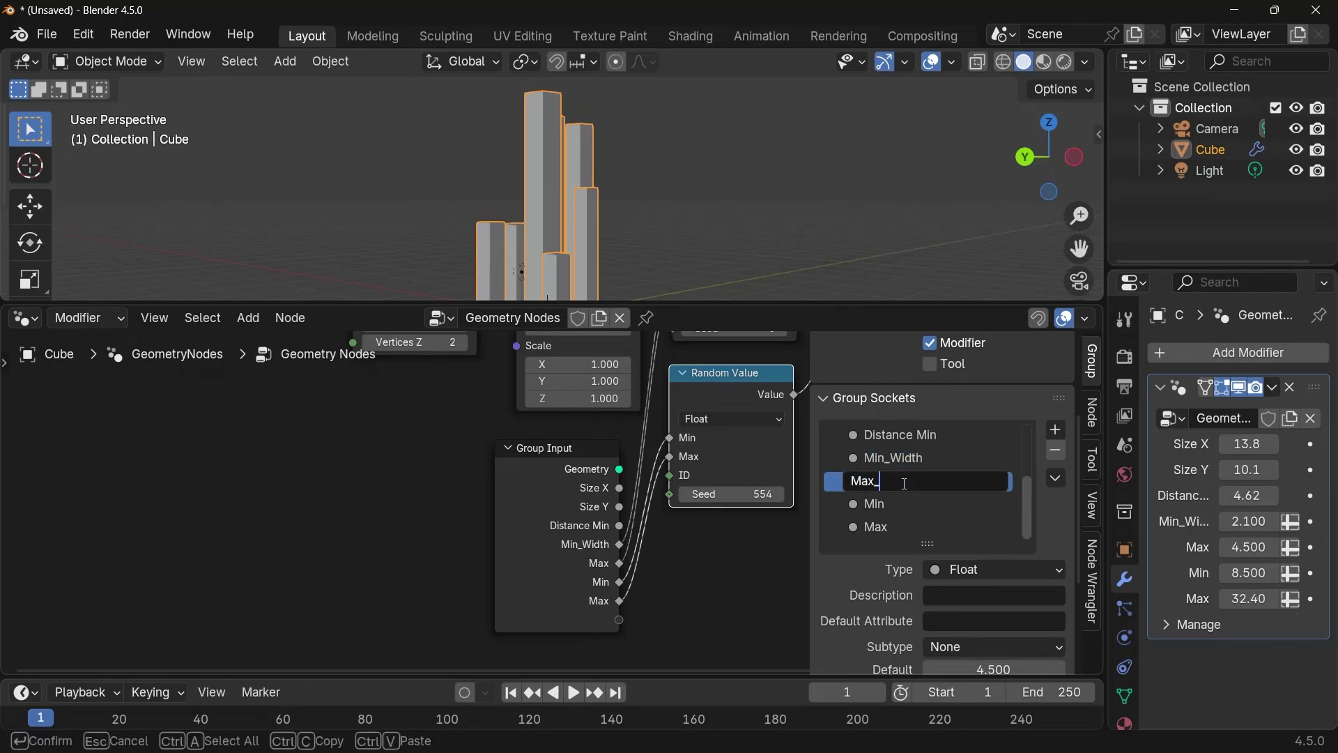
type("_Width")
key("Return")
- Rename the remaining Min and Max group inputs to Min_Height and Max_Height
double_click(909, 499)
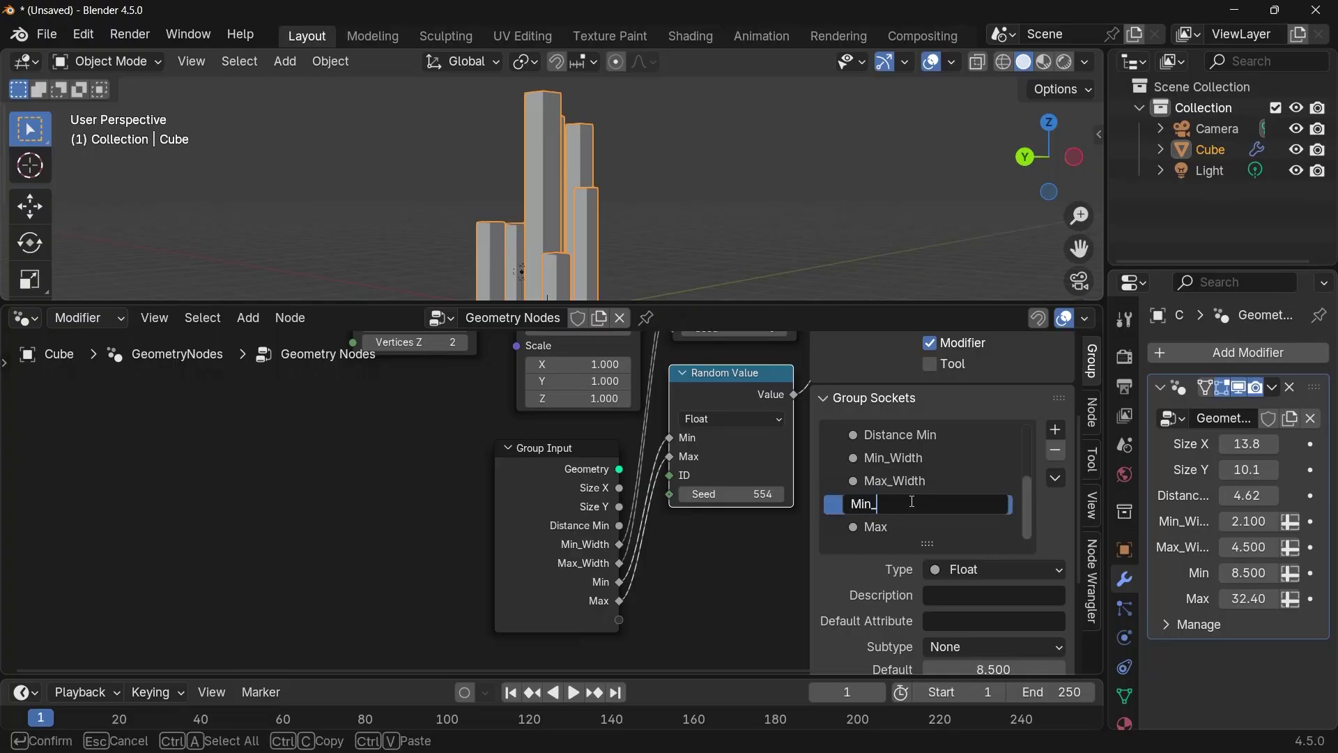
type("_Height")
key("Return")
double_click(910, 524)
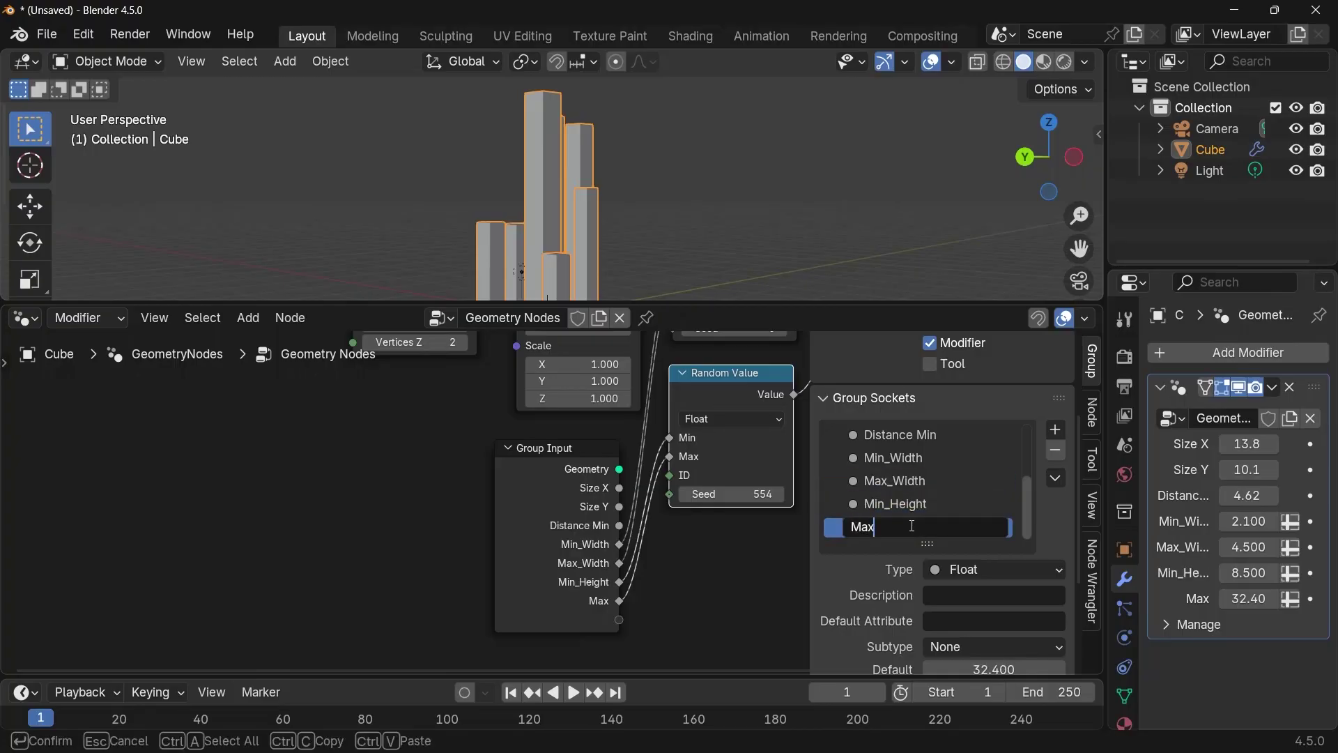
type("_Height")
key("Return")
- Rename the Size X group input to Block Width and Size Y to Block Length, then hide the group settings
scroll(856, 476, "up", 4)
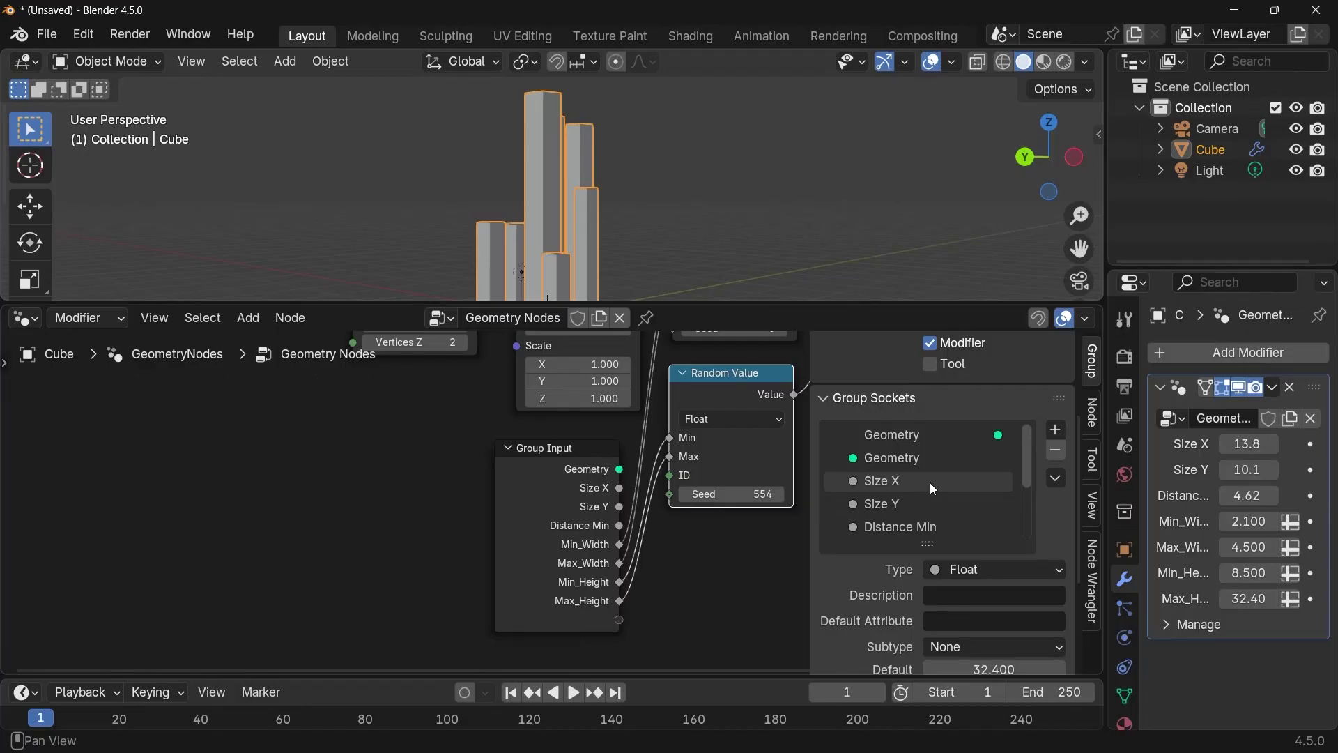
double_click(930, 482)
type("Block Width")
key("Return")
double_click(928, 499)
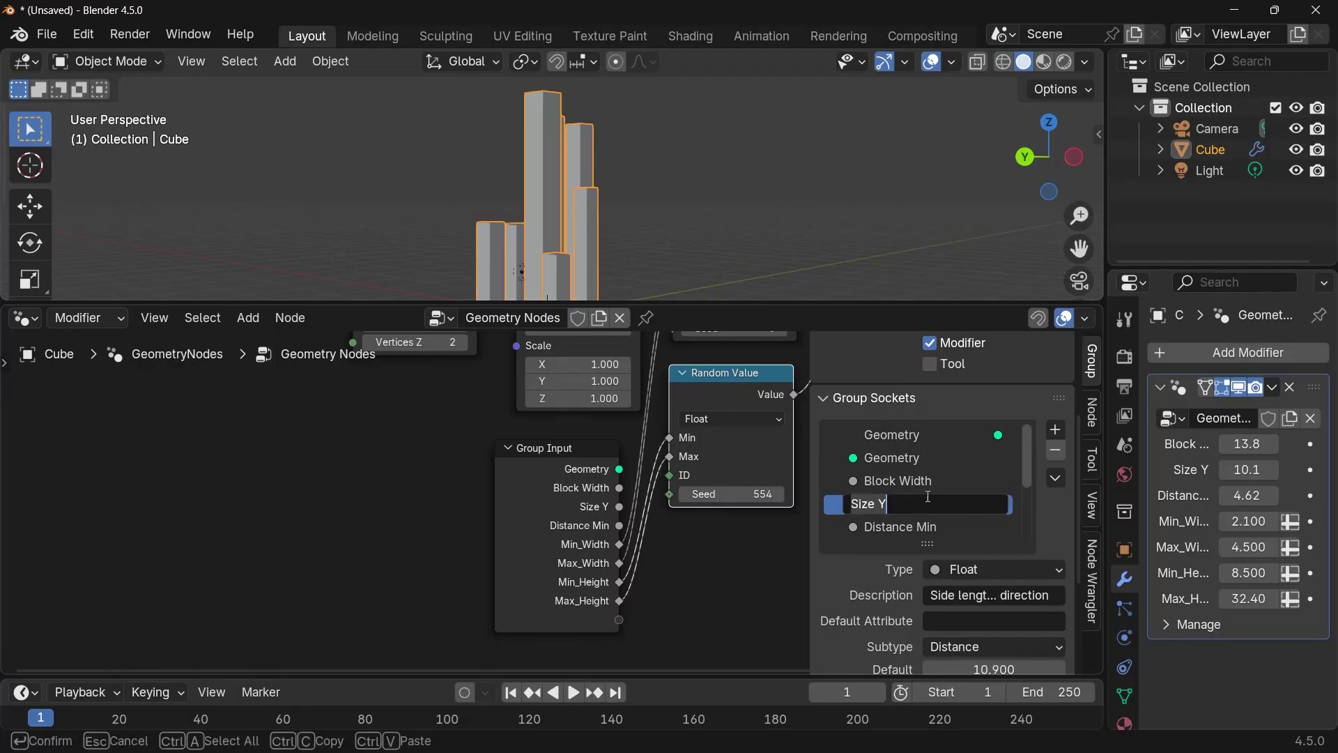
type("Block Length")
key("Return")
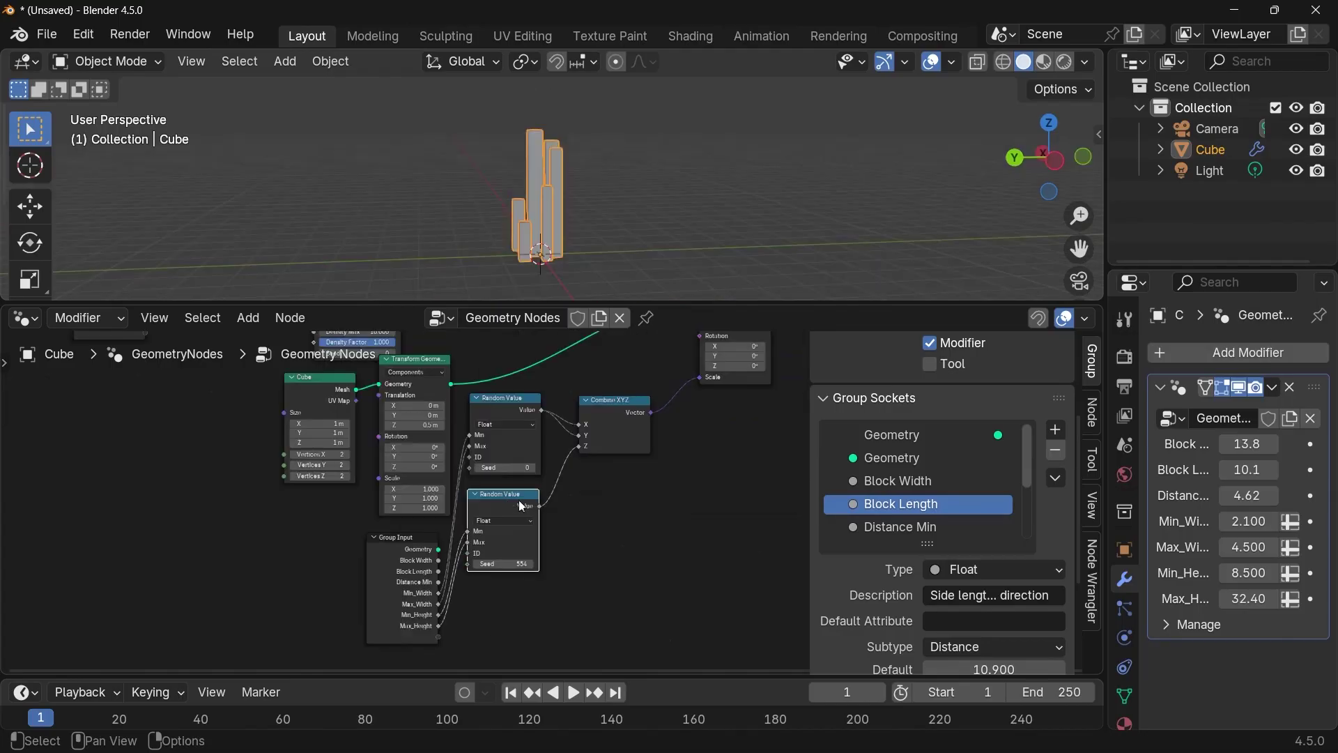
key("n")
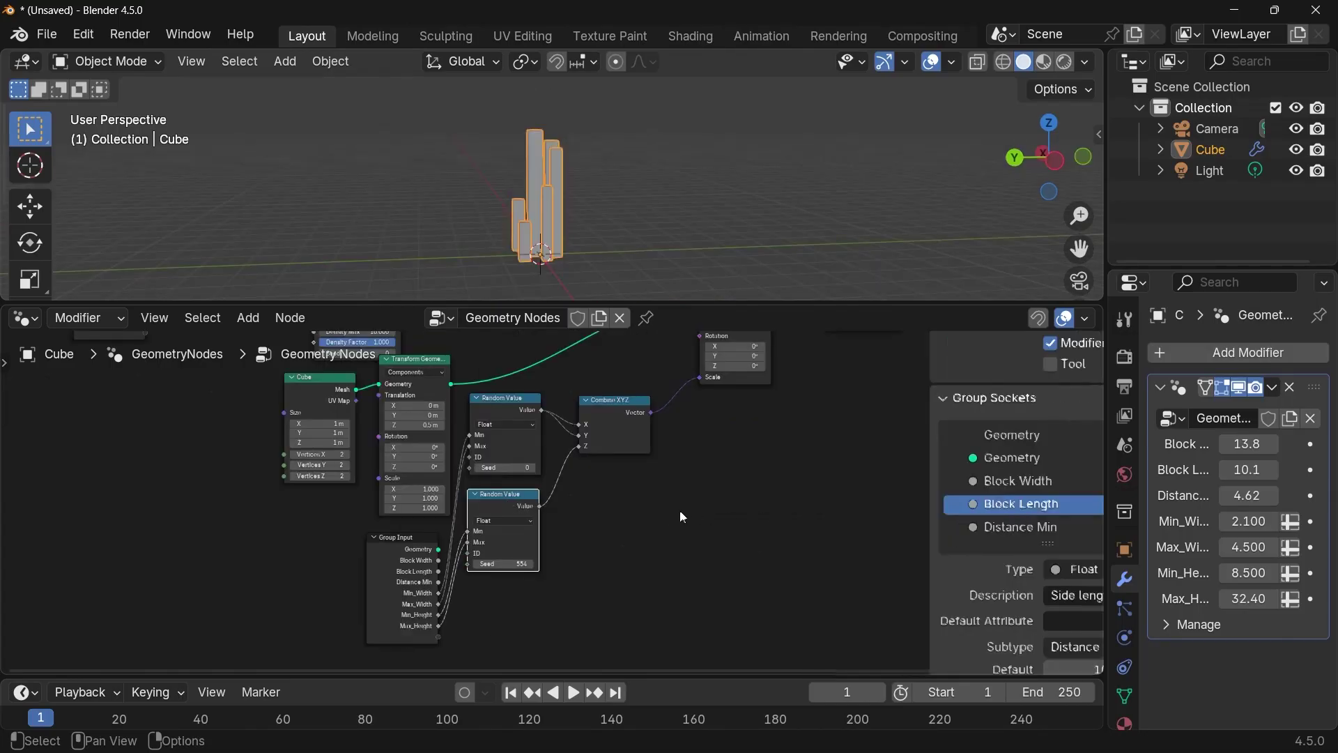
- Move the Group Output node farther from Instance on Points, leaving a wide gap between them
scroll(795, 477, "down", 1)
middle_click_drag(794, 477, 533, 620)
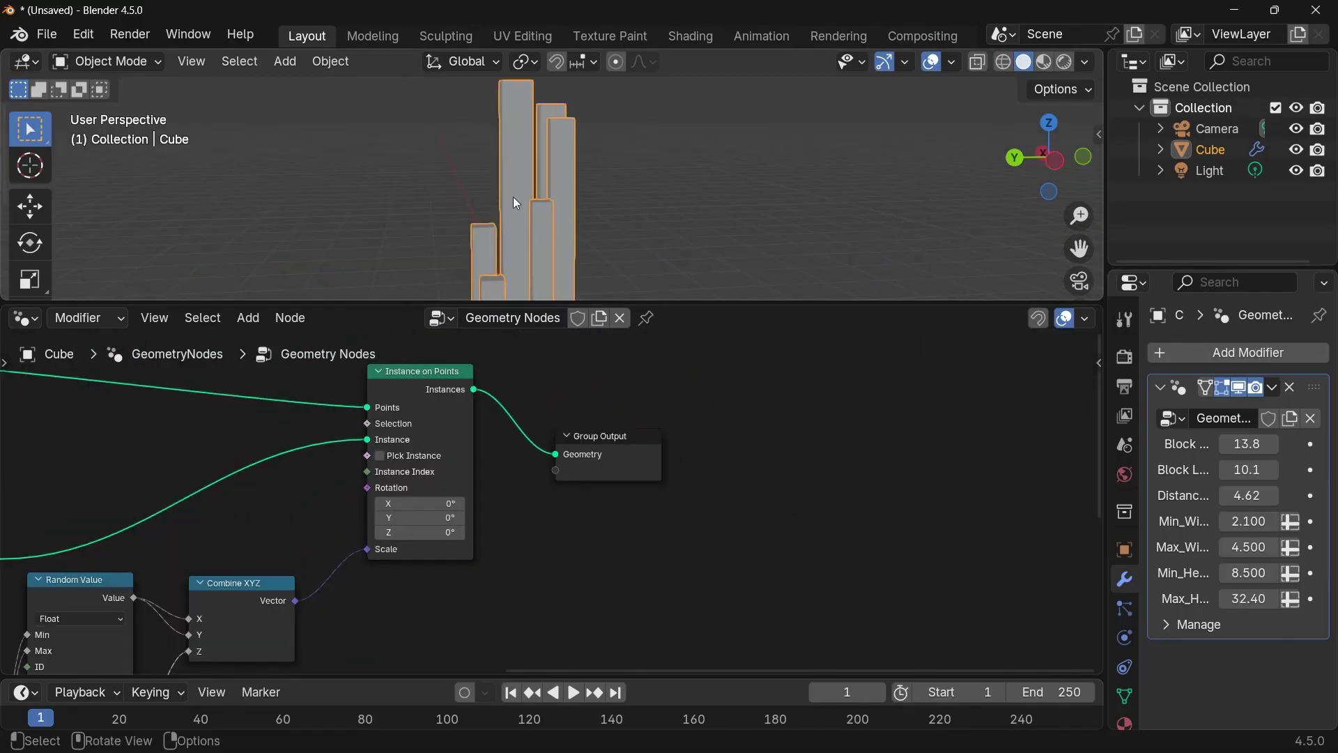
middle_click_drag(516, 203, 588, 200)
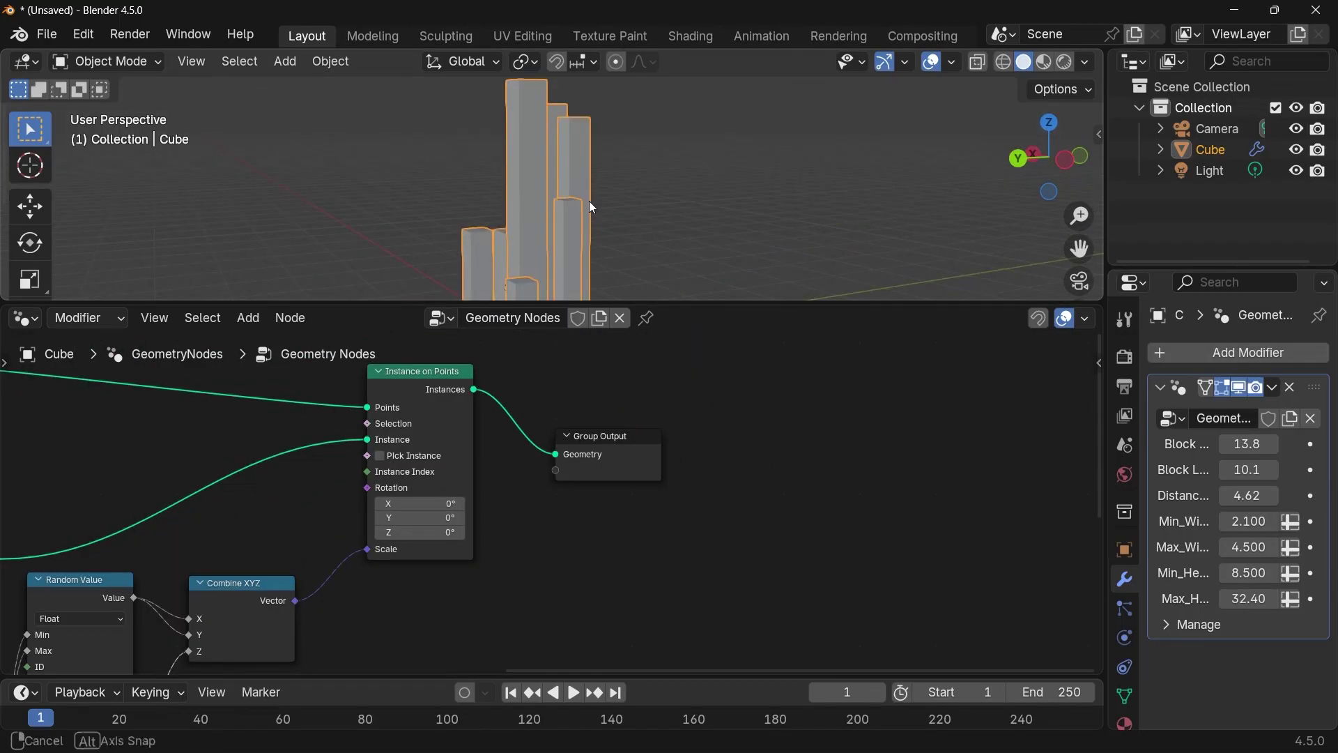
left_click_drag(626, 457, 1025, 408)
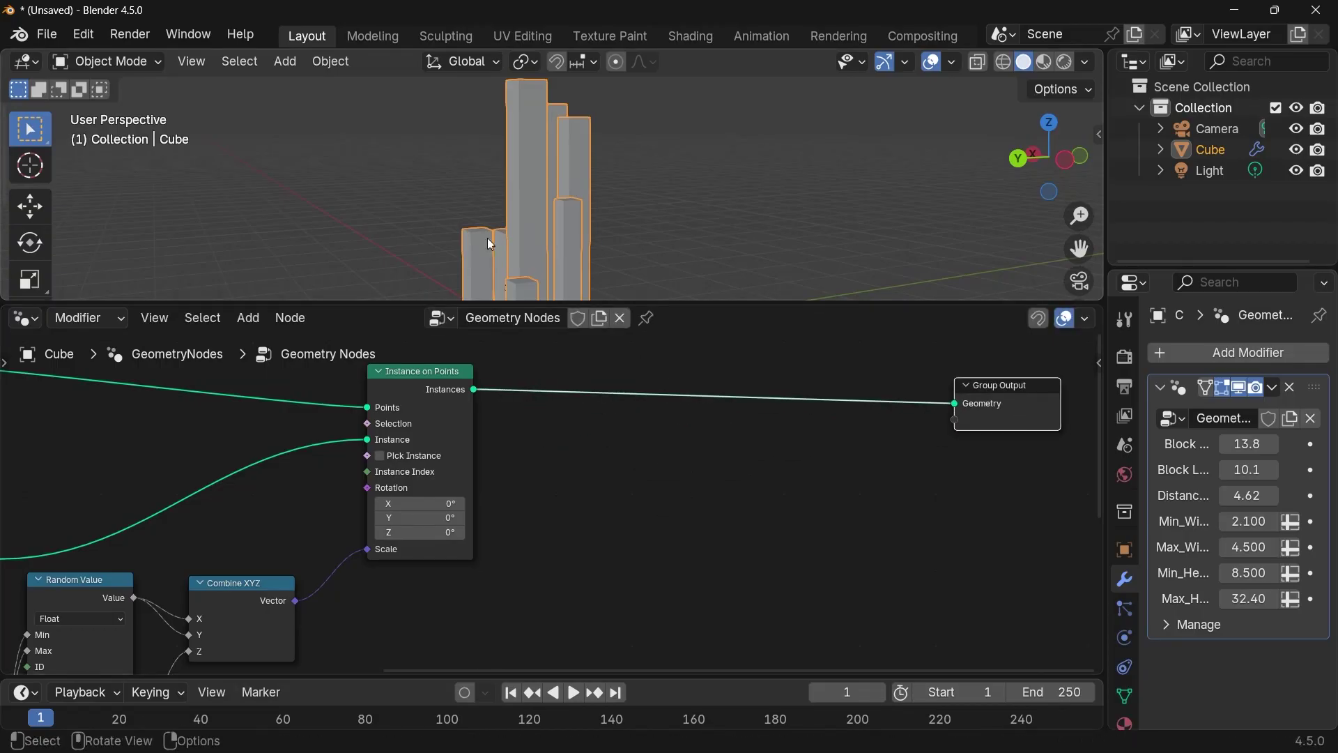
middle_click_drag(487, 237, 630, 213)
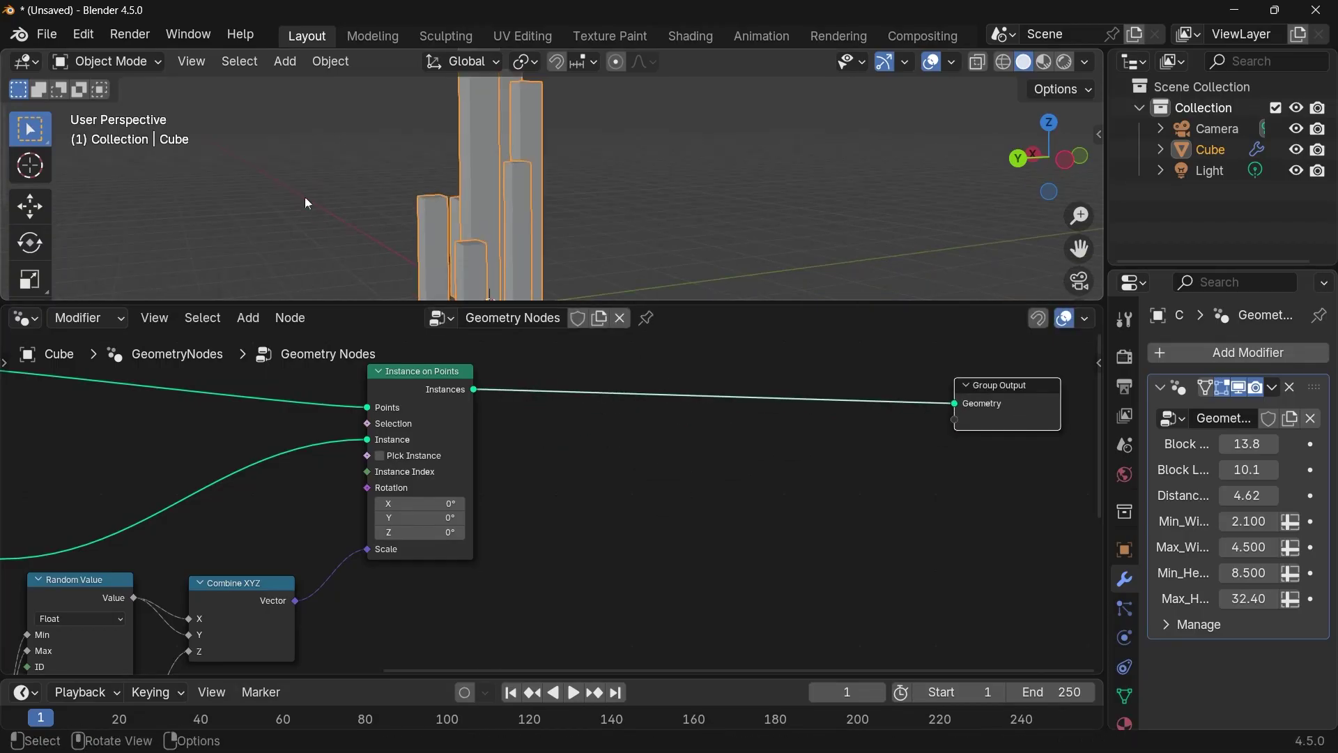
- Insert a Store Named Attribute node on the link between Instance on Points and Group Output
left_click(494, 139)
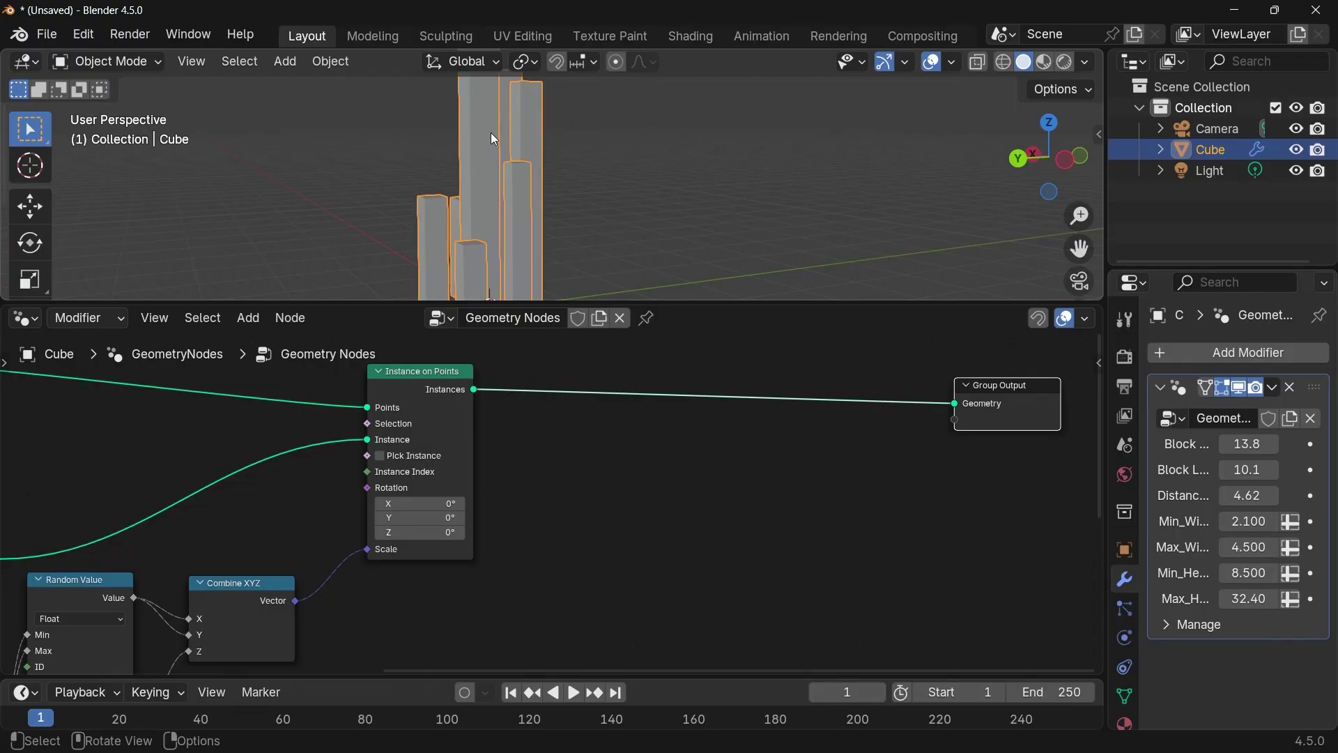
middle_click_drag(558, 433, 507, 459)
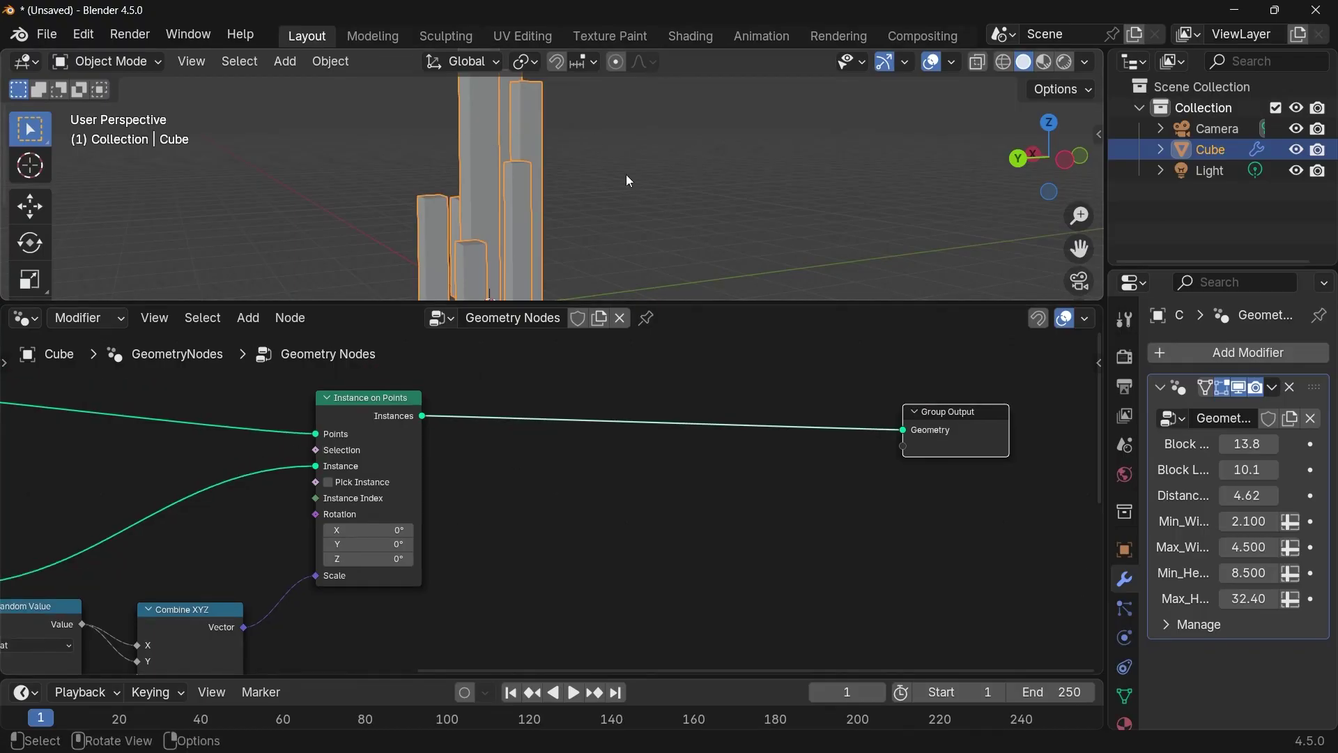
scroll(579, 433, "down", 1)
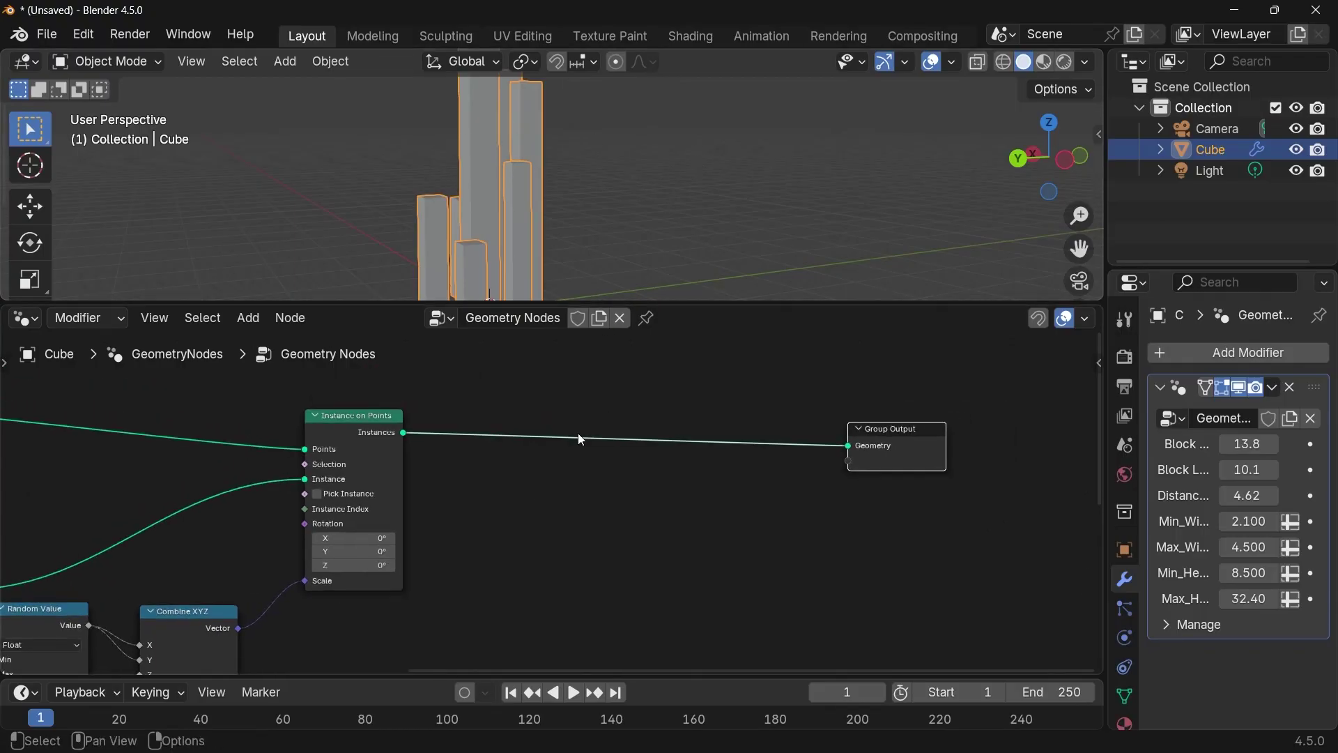
left_click(379, 466)
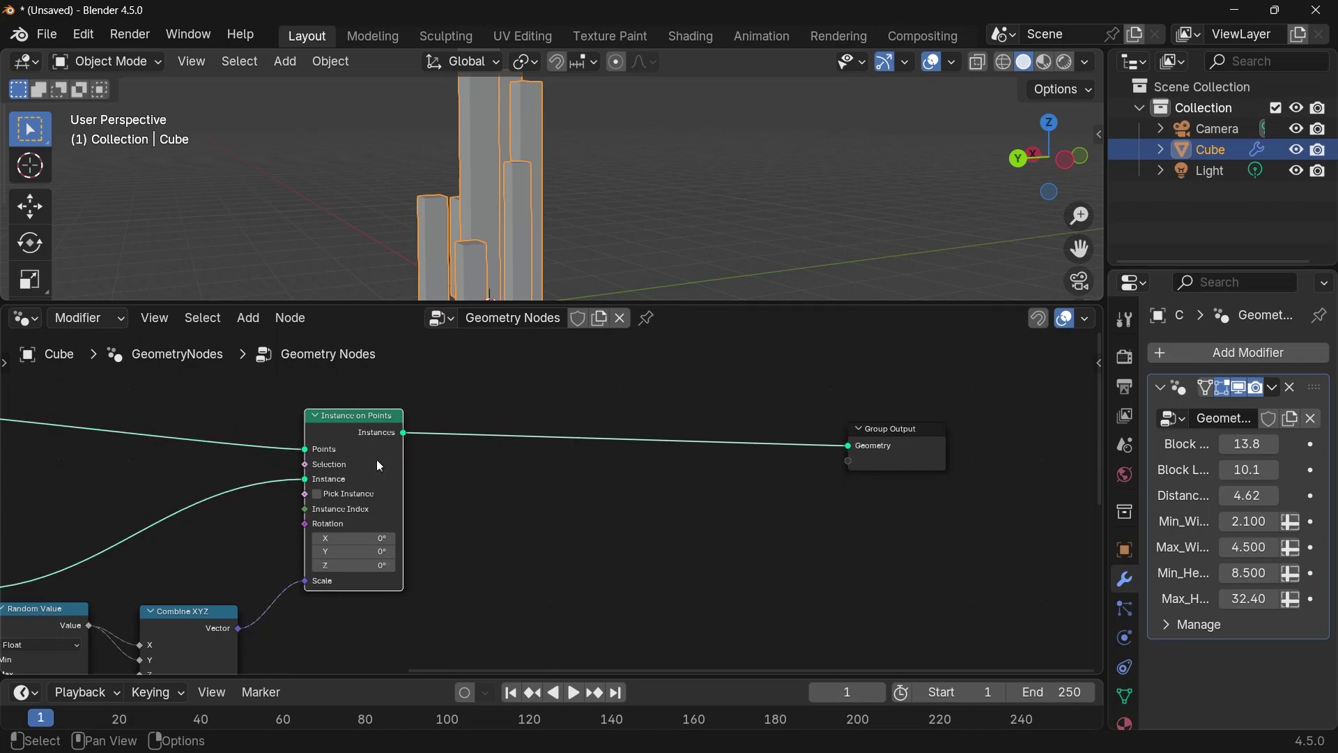
scroll(495, 510, "up", 1)
key("shift+a")
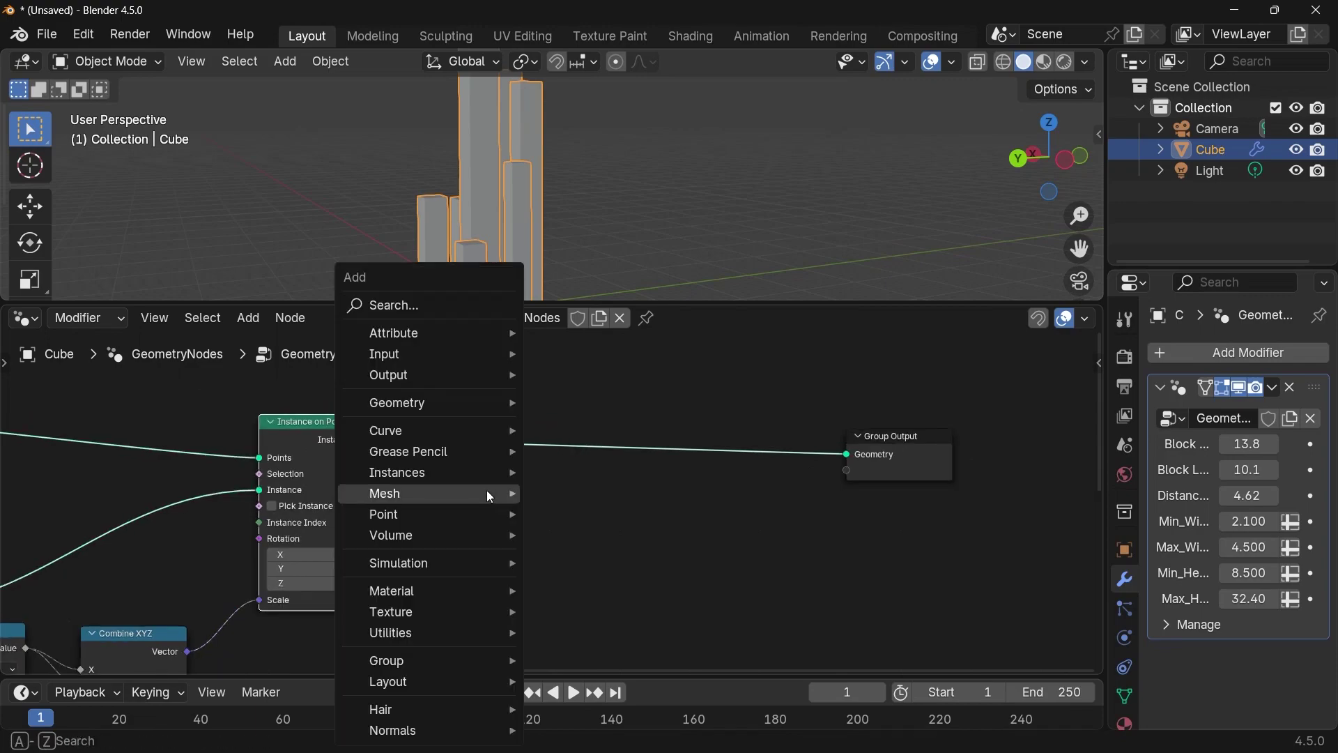
type("store na")
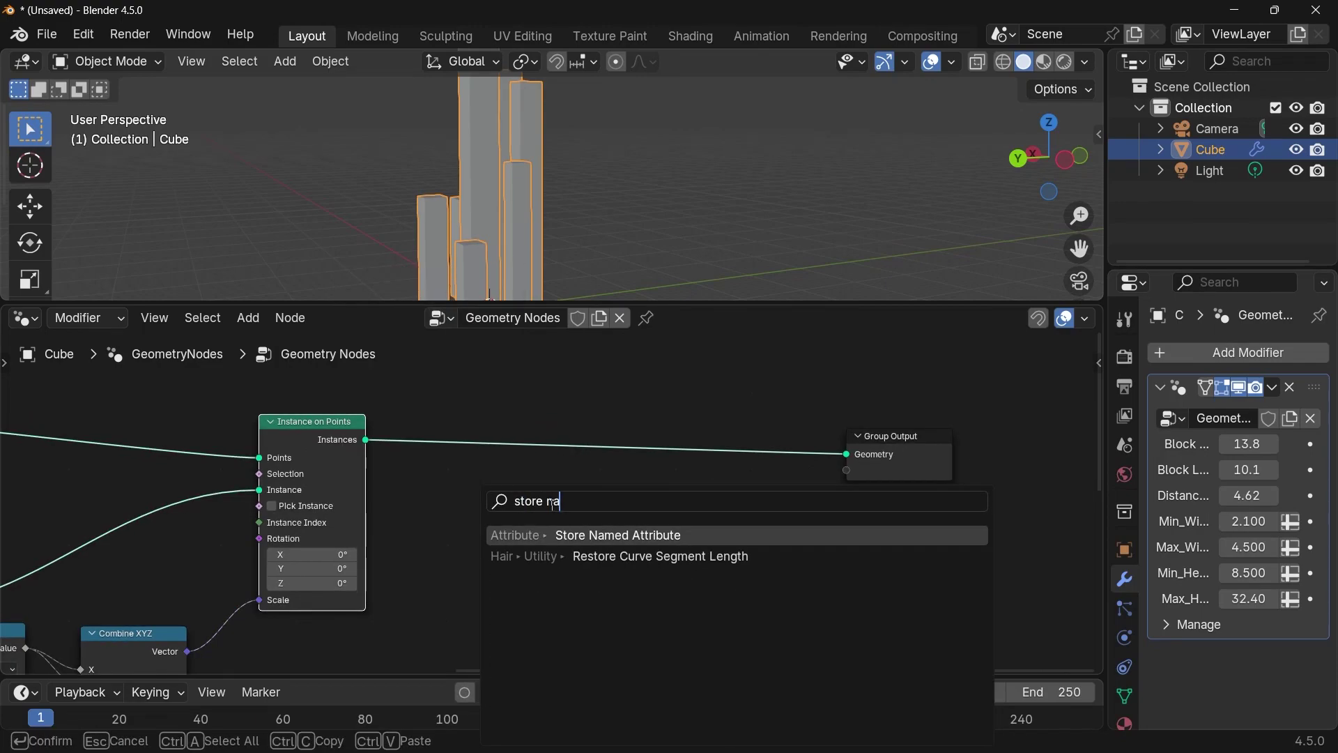
key("Return")
left_click(444, 433)
- Name the stored attribute RandV and set its domain to Instance
left_click(488, 528)
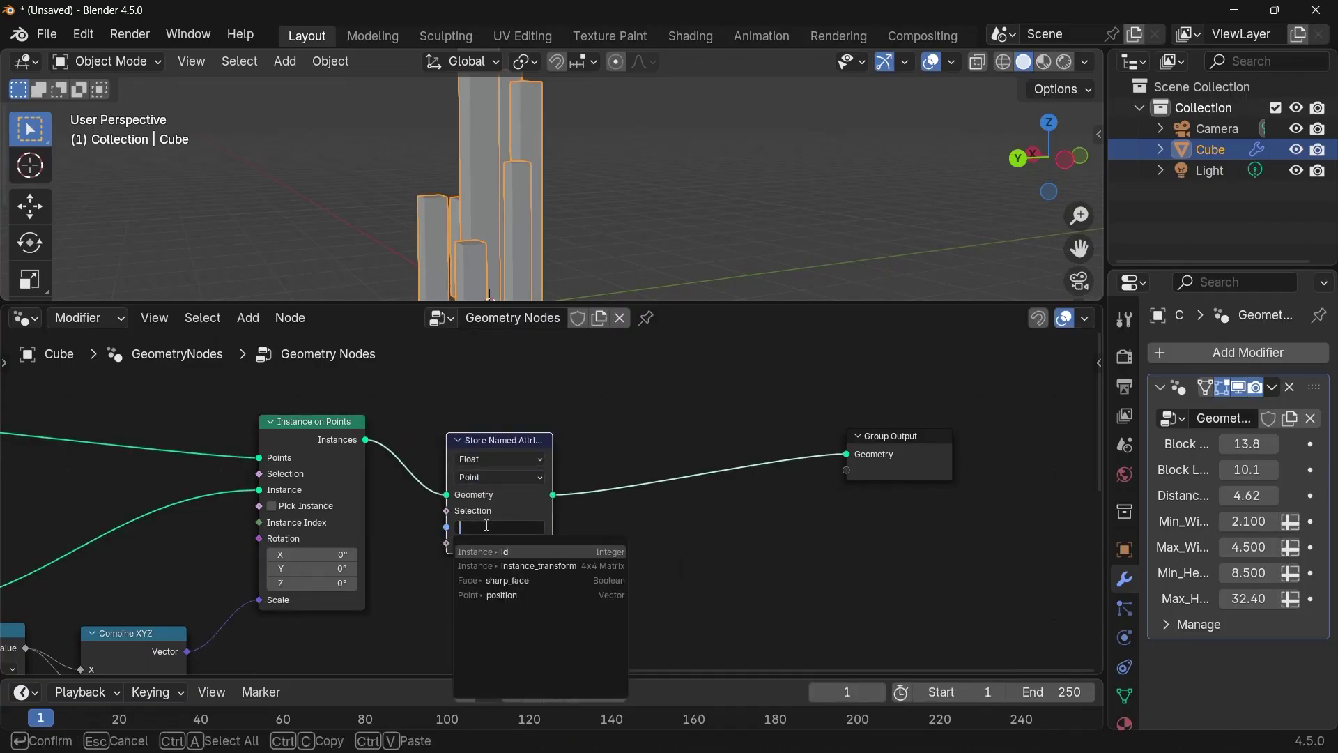
type("RandV")
key("Return")
scroll(488, 530, "up", 2)
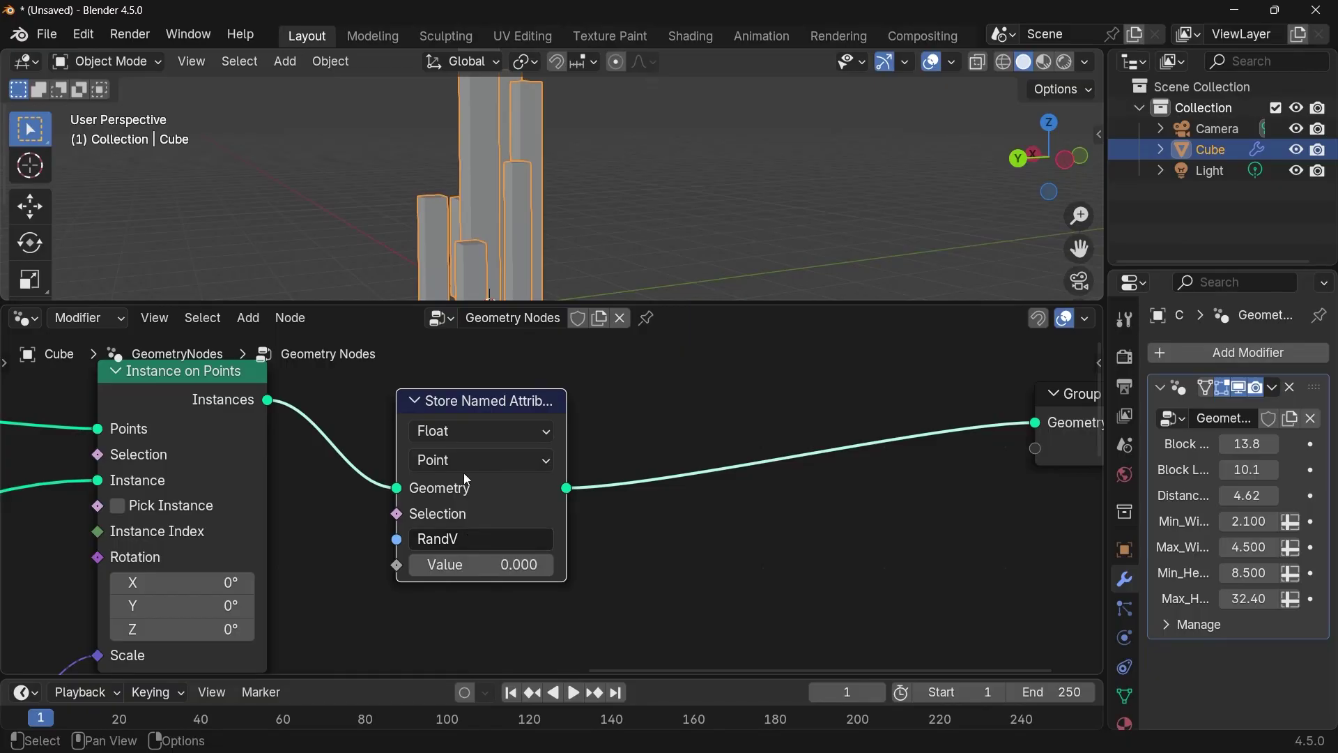
left_click(484, 460)
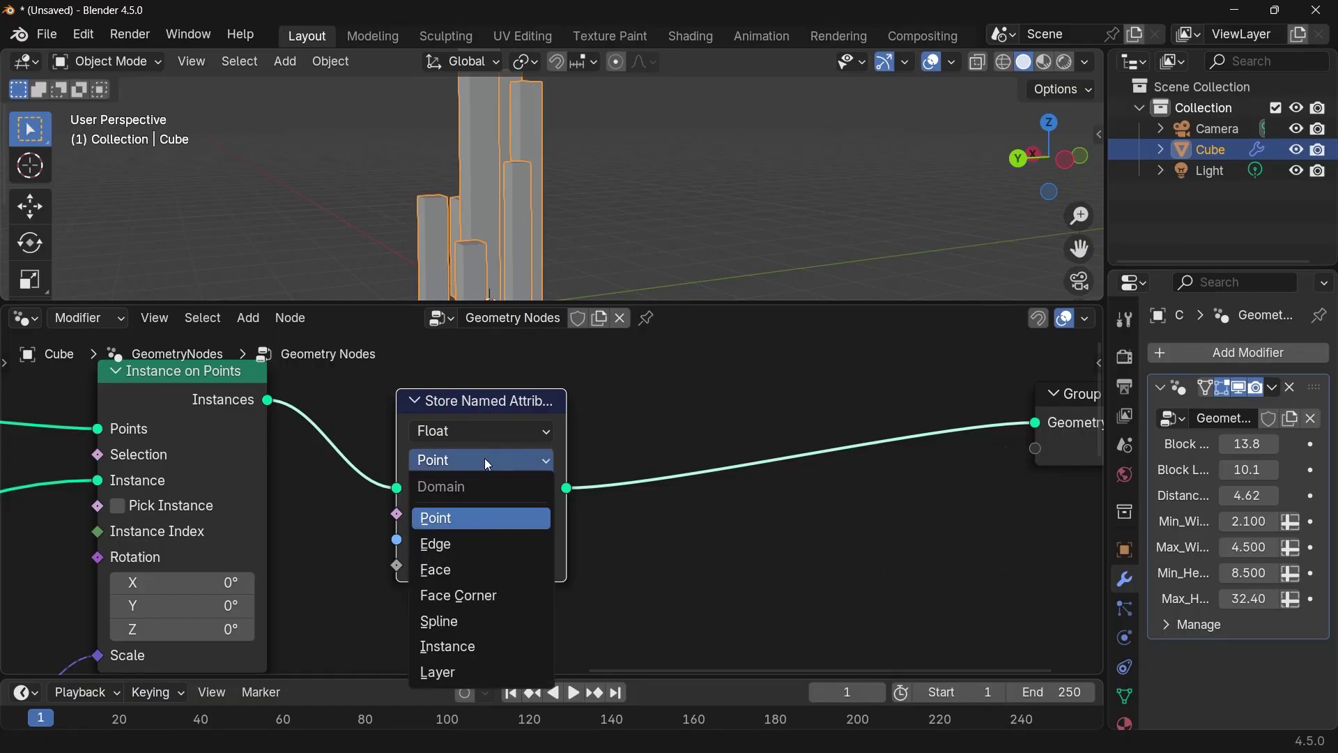
left_click(454, 648)
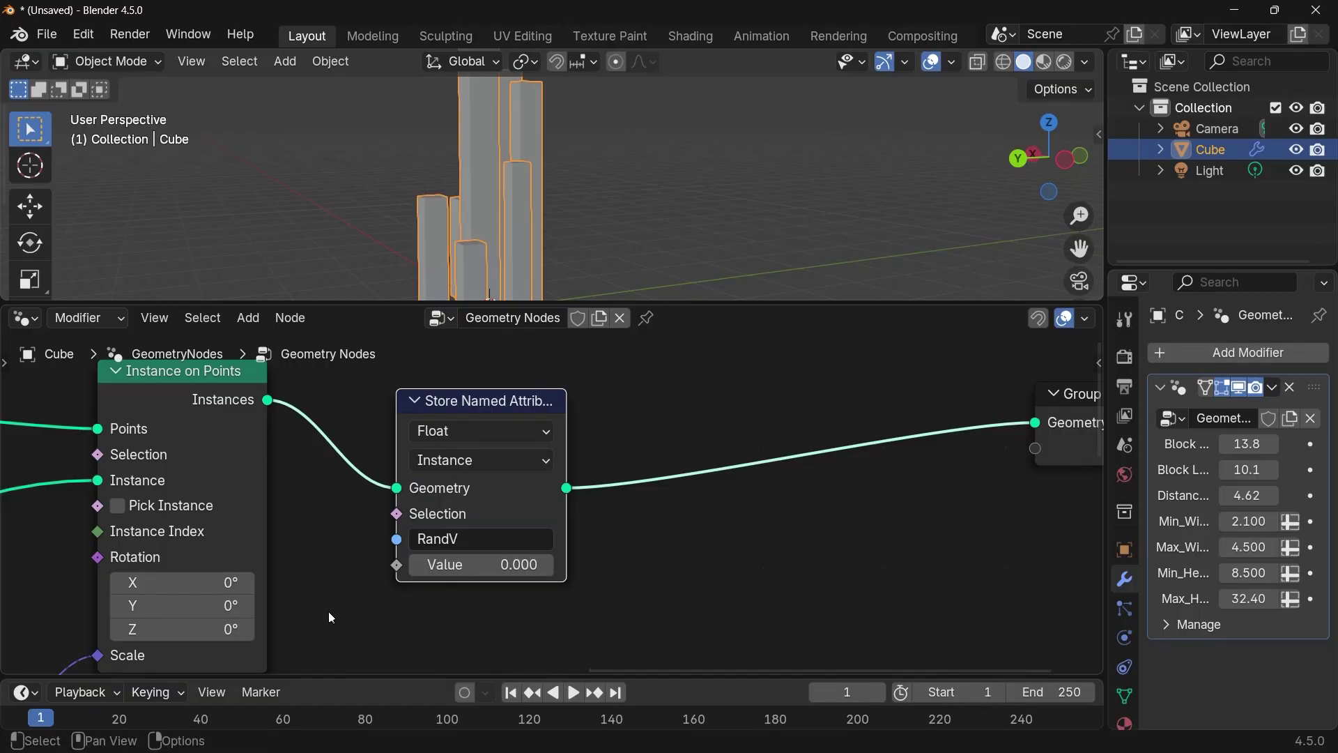
- Add a Random Value node below the RandV attribute node and connect its Value output to that node's Value input
middle_click_drag(481, 616, 534, 550)
key("shift+a")
type("random")
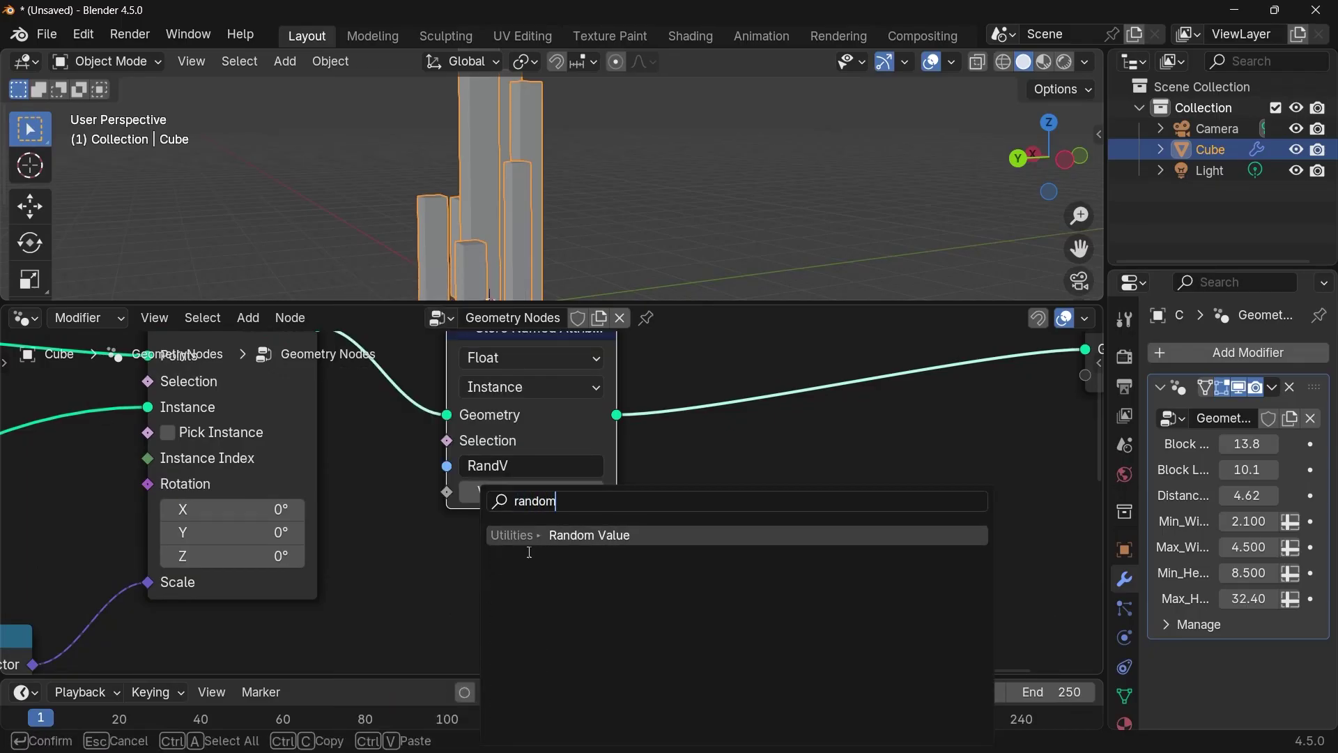
key("Return")
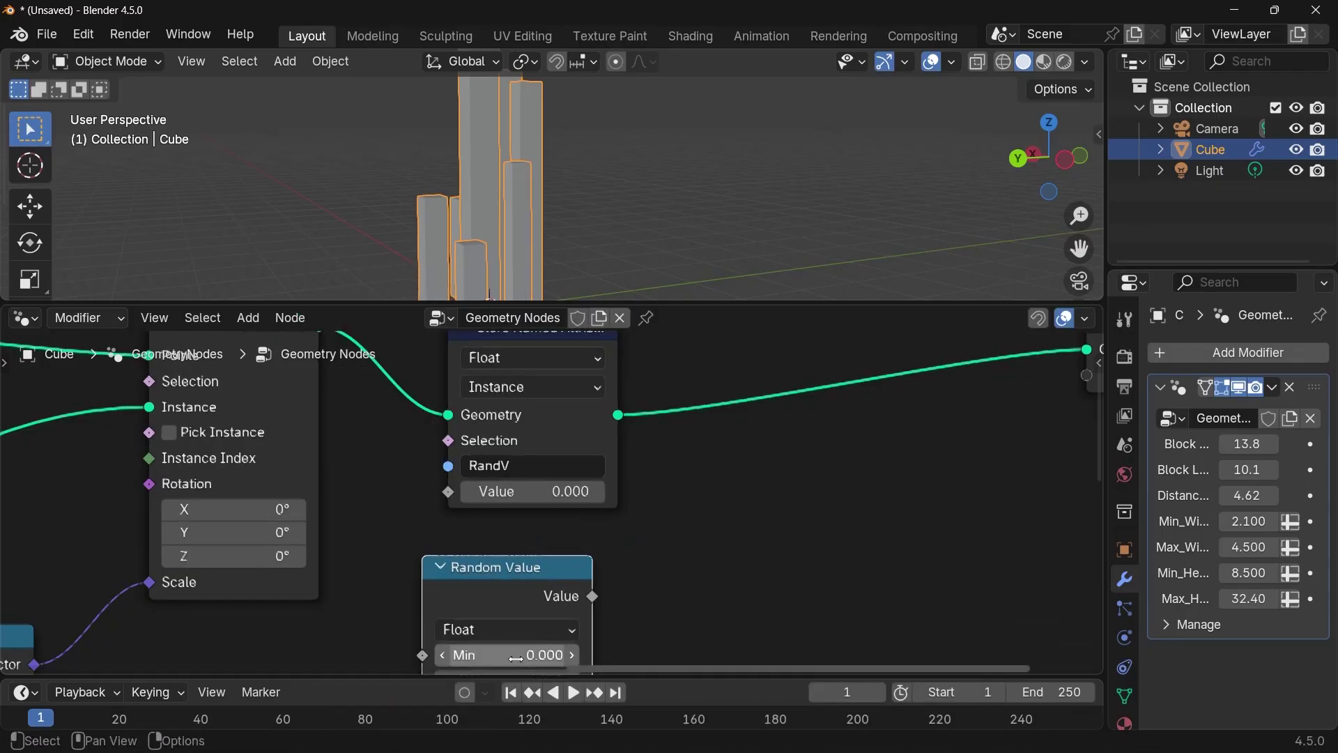
left_click_drag(506, 543, 550, 543)
middle_click_drag(628, 493, 644, 598)
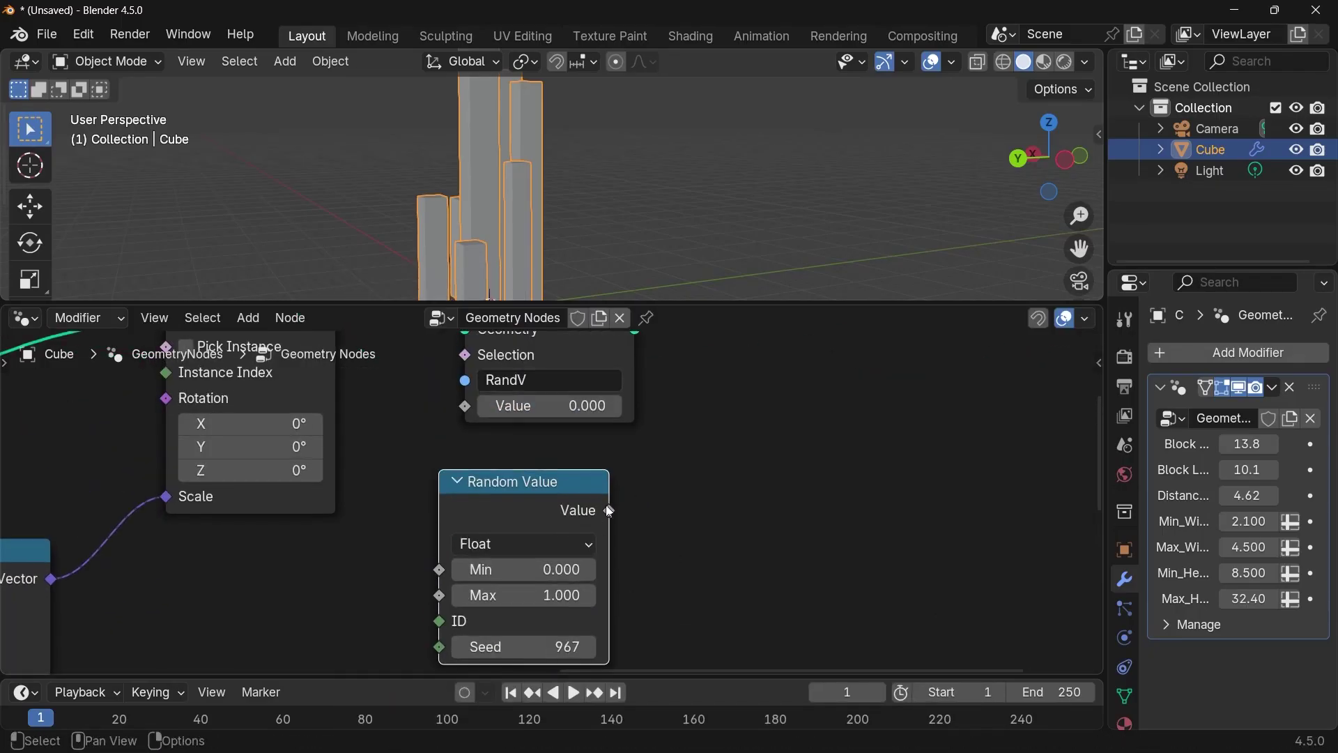
left_click_drag(609, 511, 450, 413)
middle_click_drag(822, 327, 653, 487)
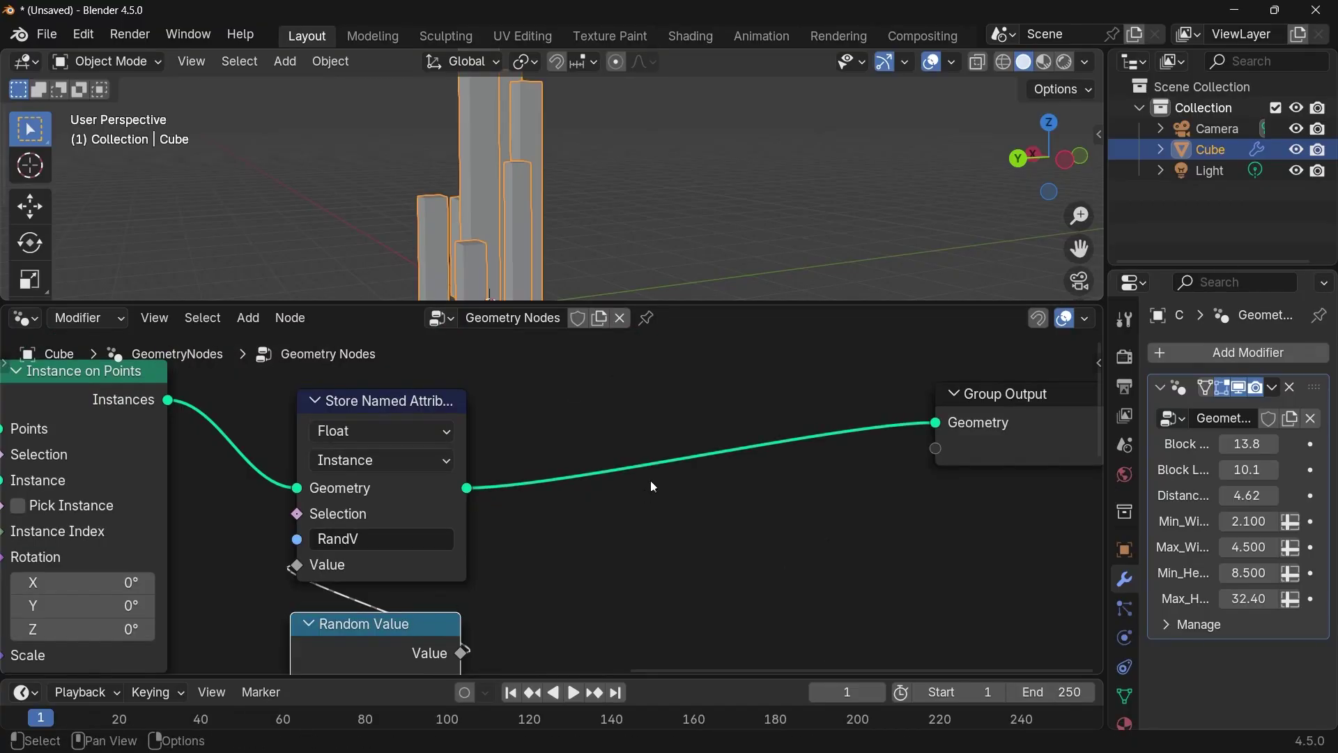
- Insert a Realize Instances node between the RandV Store Named Attribute node and Group Output
middle_click_drag(561, 520, 514, 541)
middle_click_drag(516, 211, 539, 194)
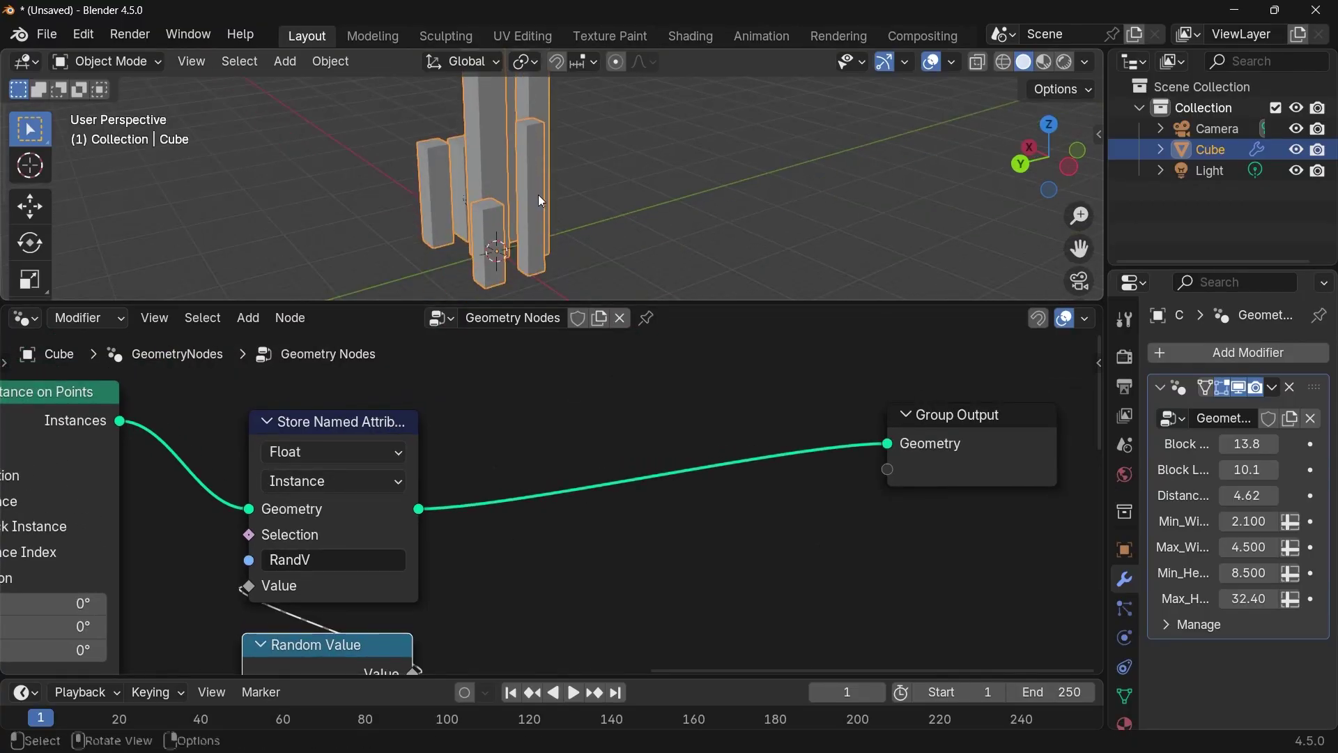
middle_click_drag(519, 467, 427, 503)
key("shift+a")
type("realise")
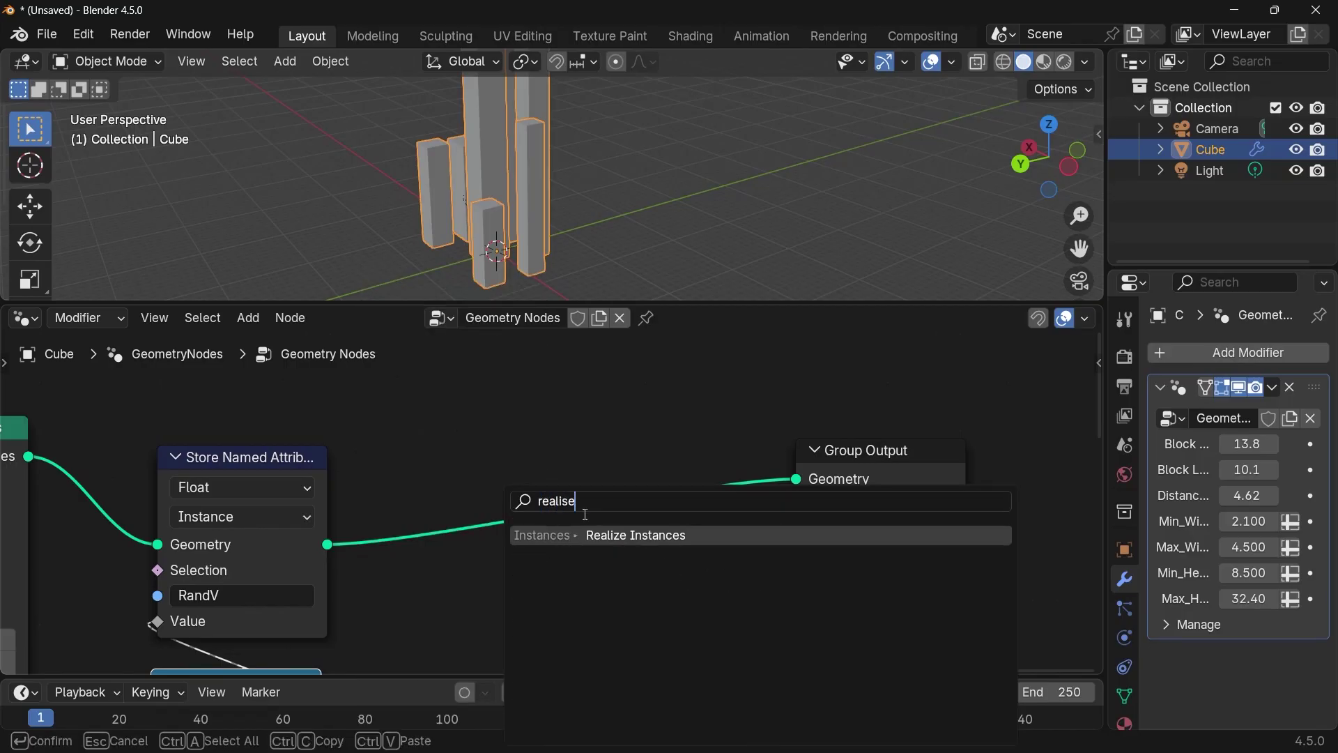
key("Return")
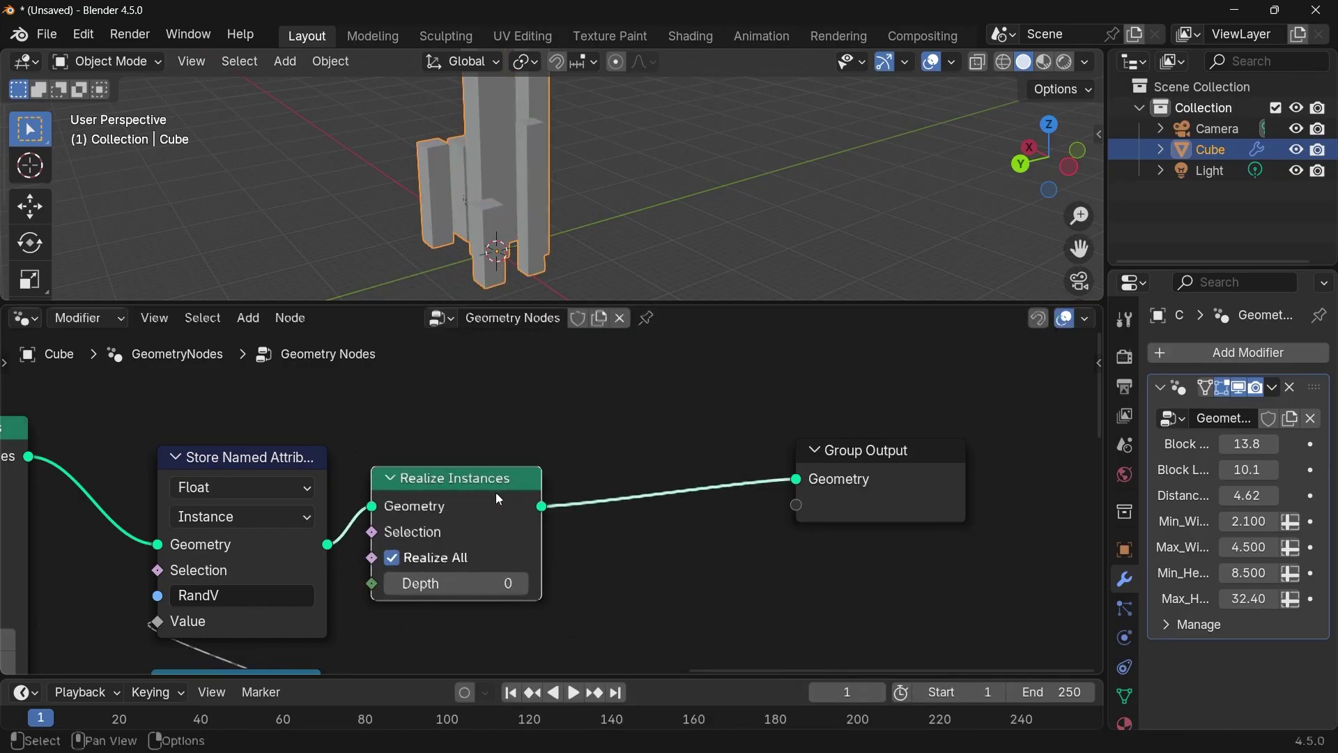
- Move Group Output farther away and insert a Split Edges node right after Realize Instances
left_click(950, 500)
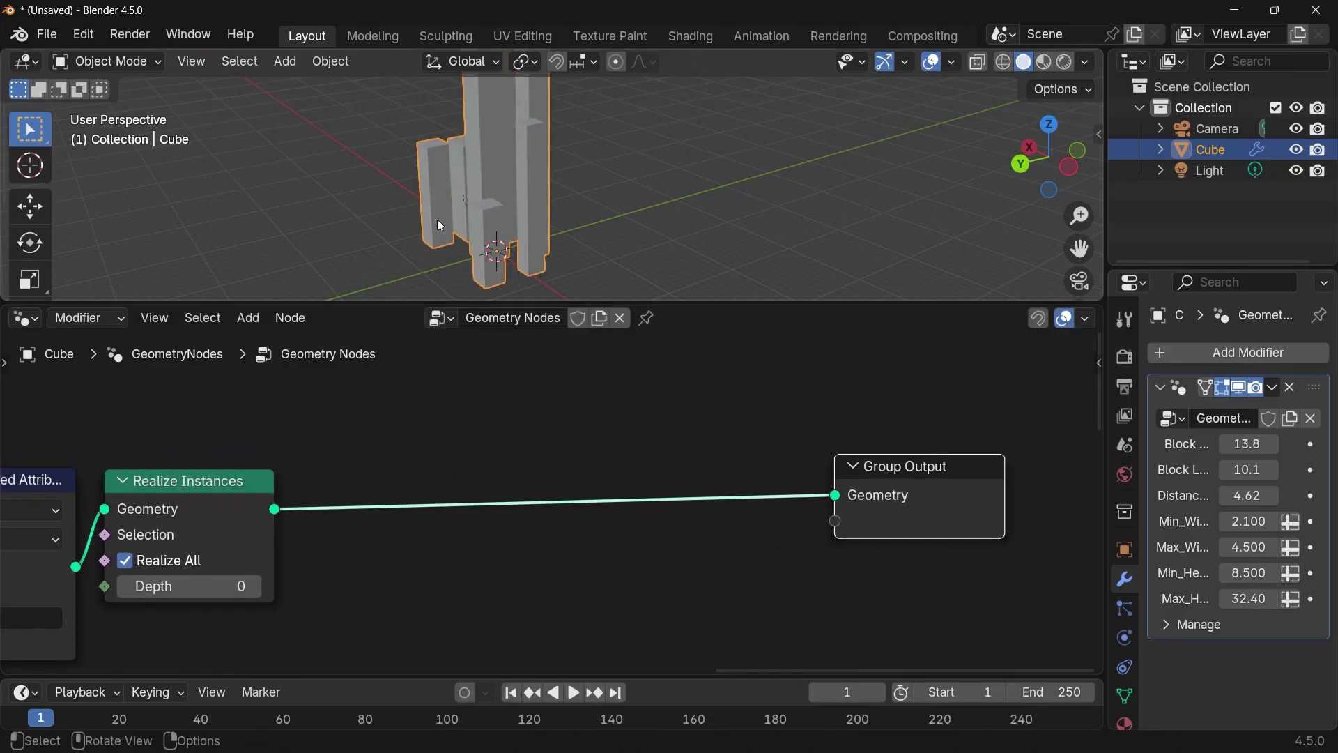
scroll(451, 530, "up", 1)
key("shift+a")
type("spl")
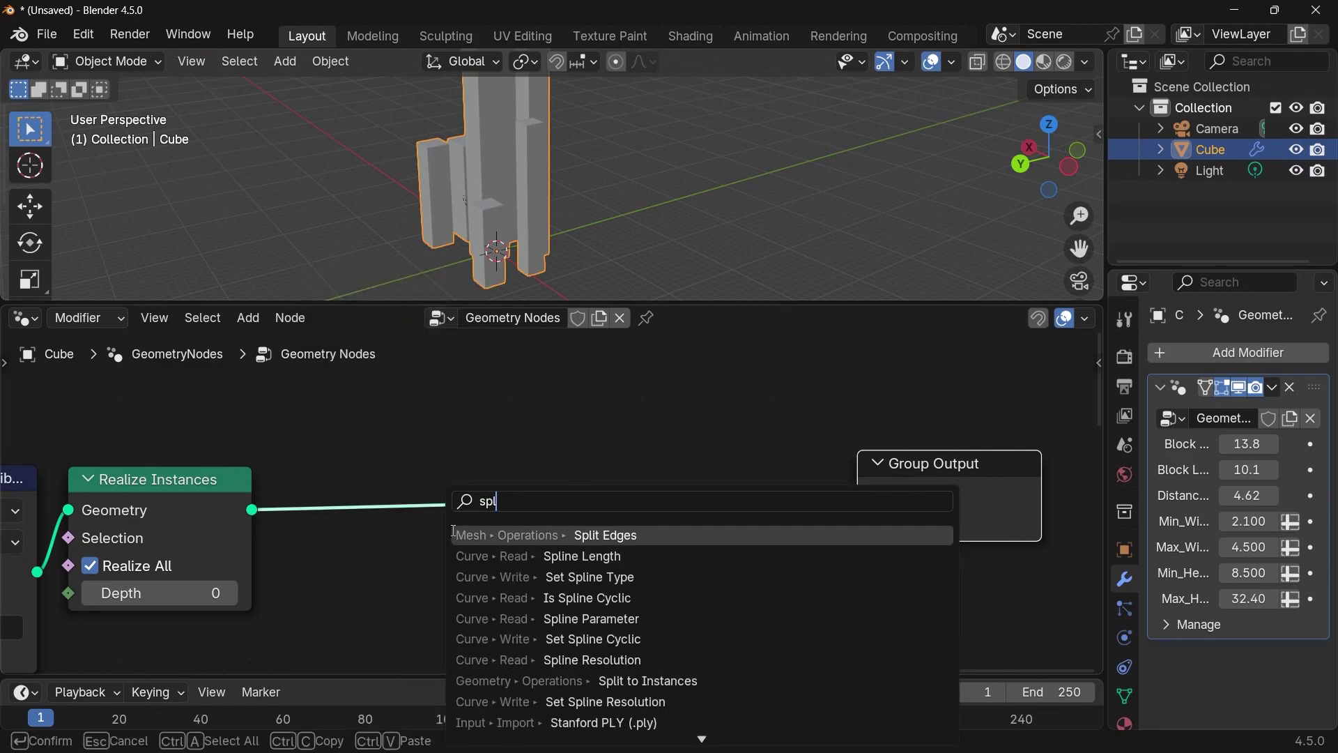
type("it e")
key("Return")
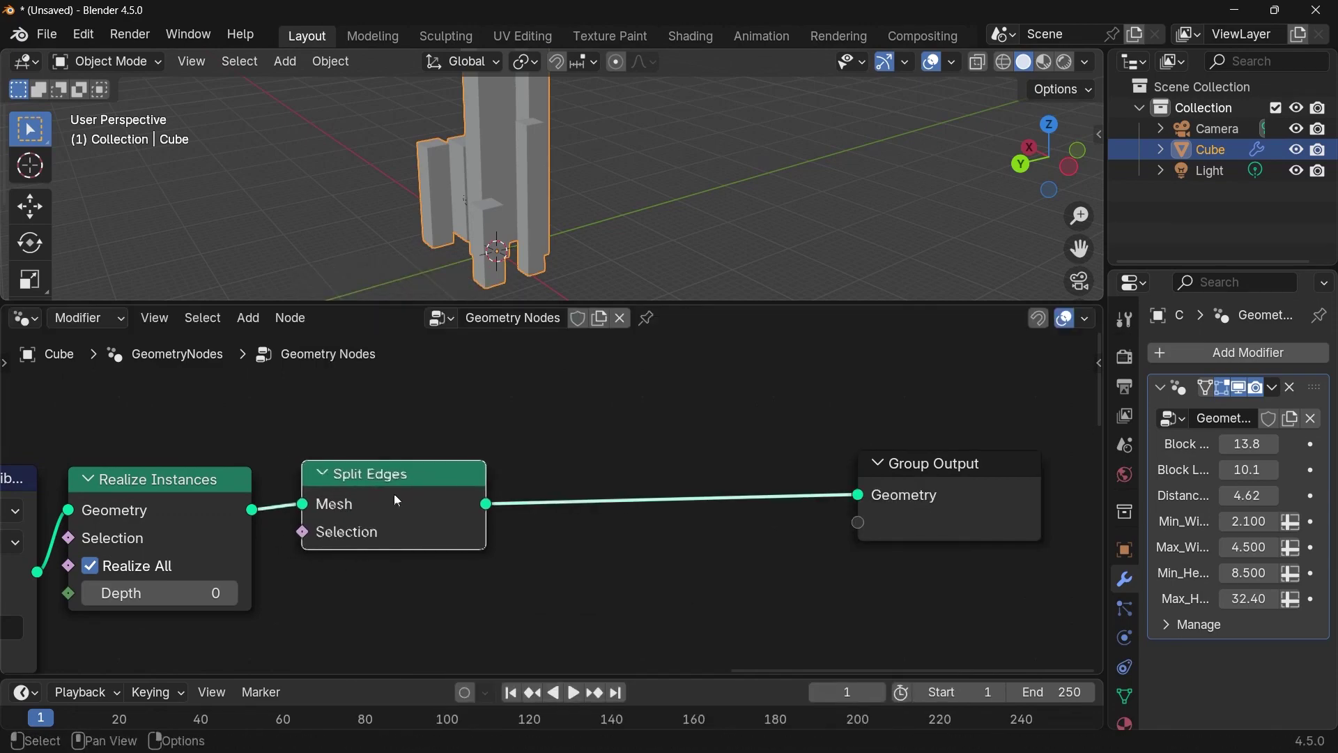
left_click(387, 493)
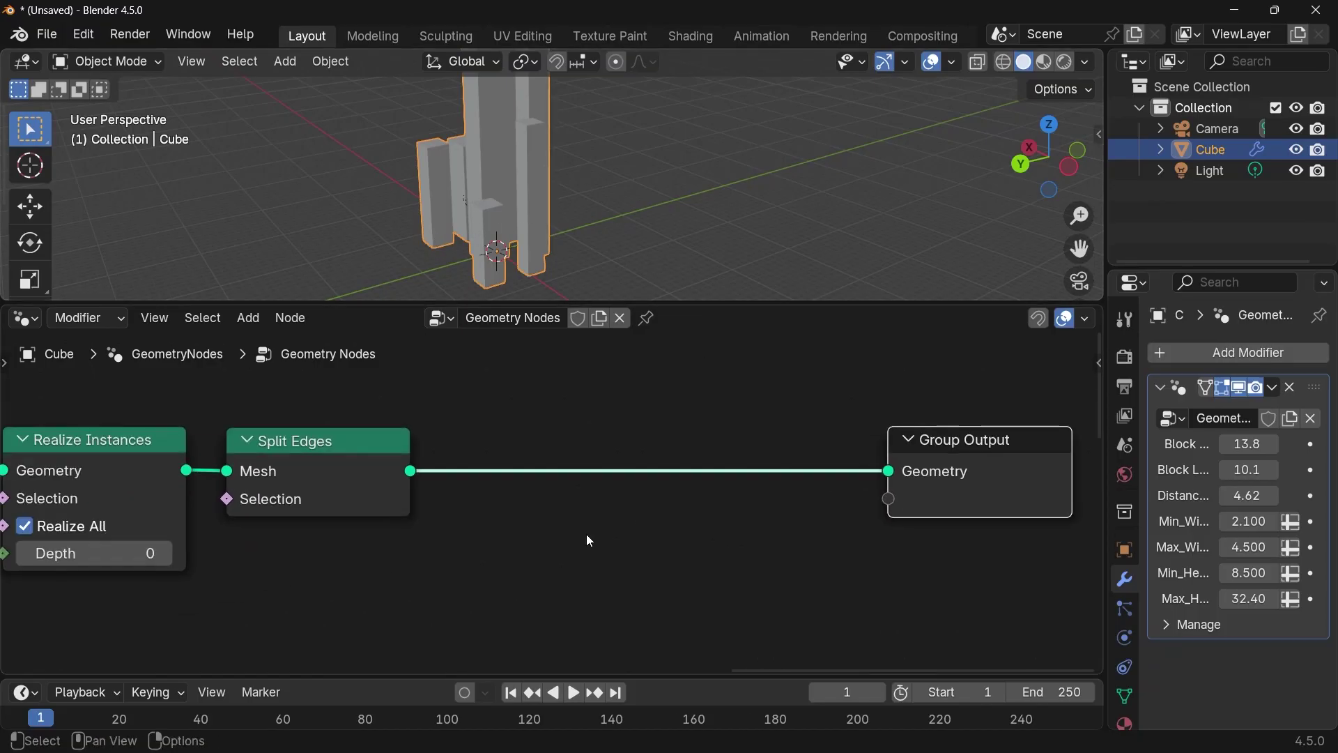
- Add a UV Unwrap node and place it just below Split Edges
key("shift+a")
mouse_move(587, 533)
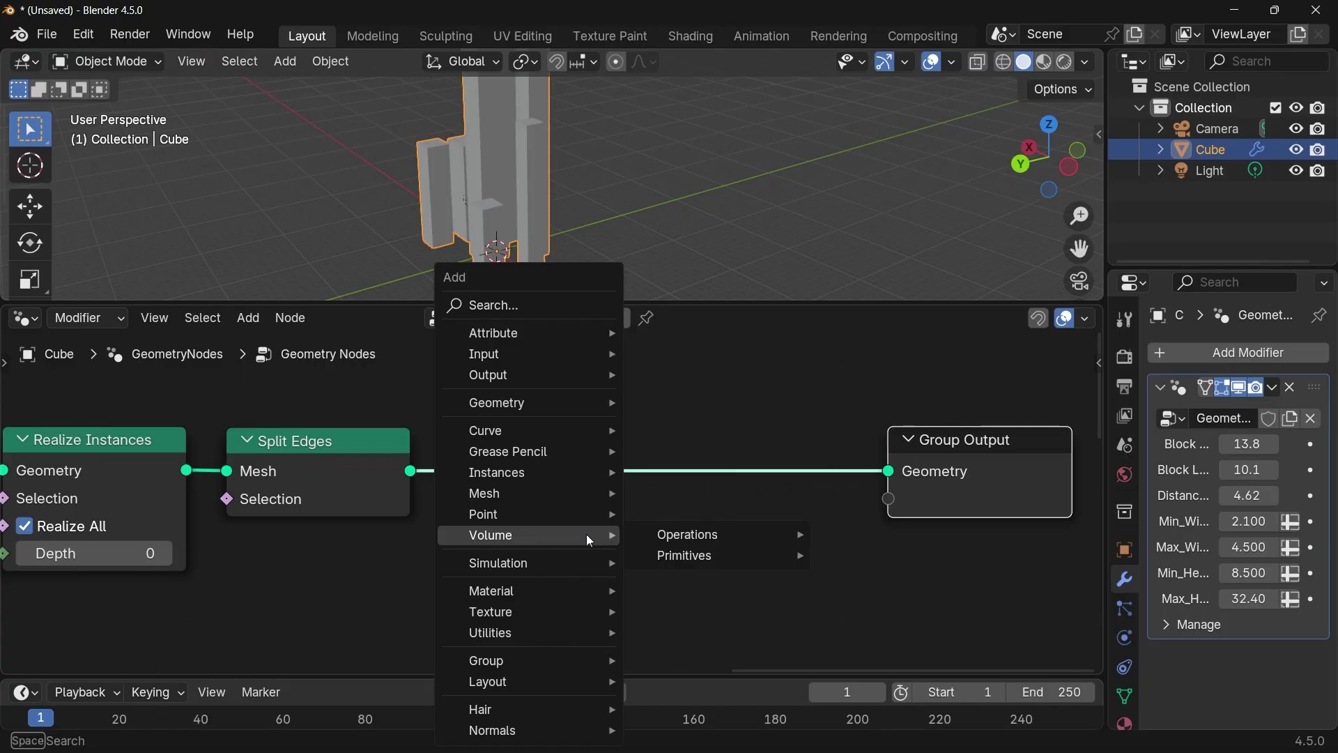
type("uv")
left_click(637, 535)
left_click(388, 552)
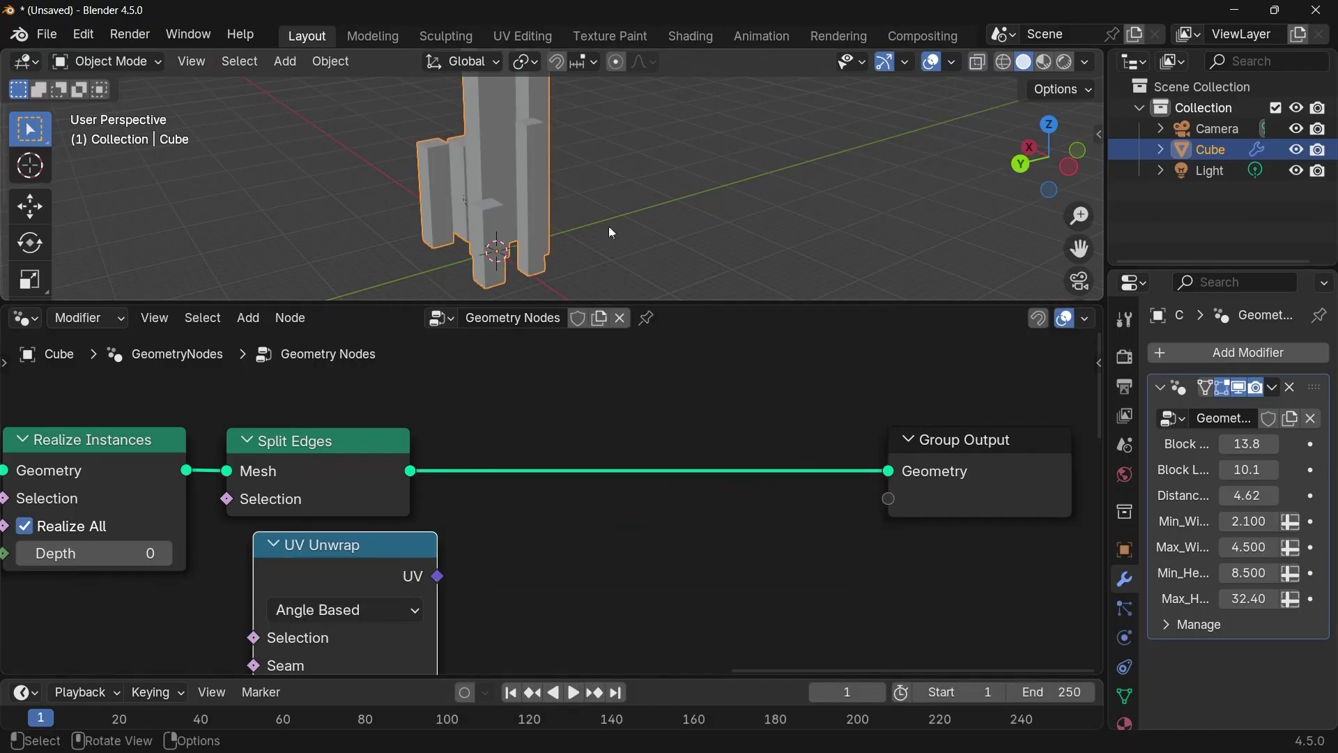
middle_click_drag(665, 528, 656, 526)
left_click_drag(423, 556, 400, 564)
- Insert a second Store Named Attribute node on the link between Split Edges and Group Output
scroll(460, 558, "right", 4, "ctrl")
key("shift+a")
type("s")
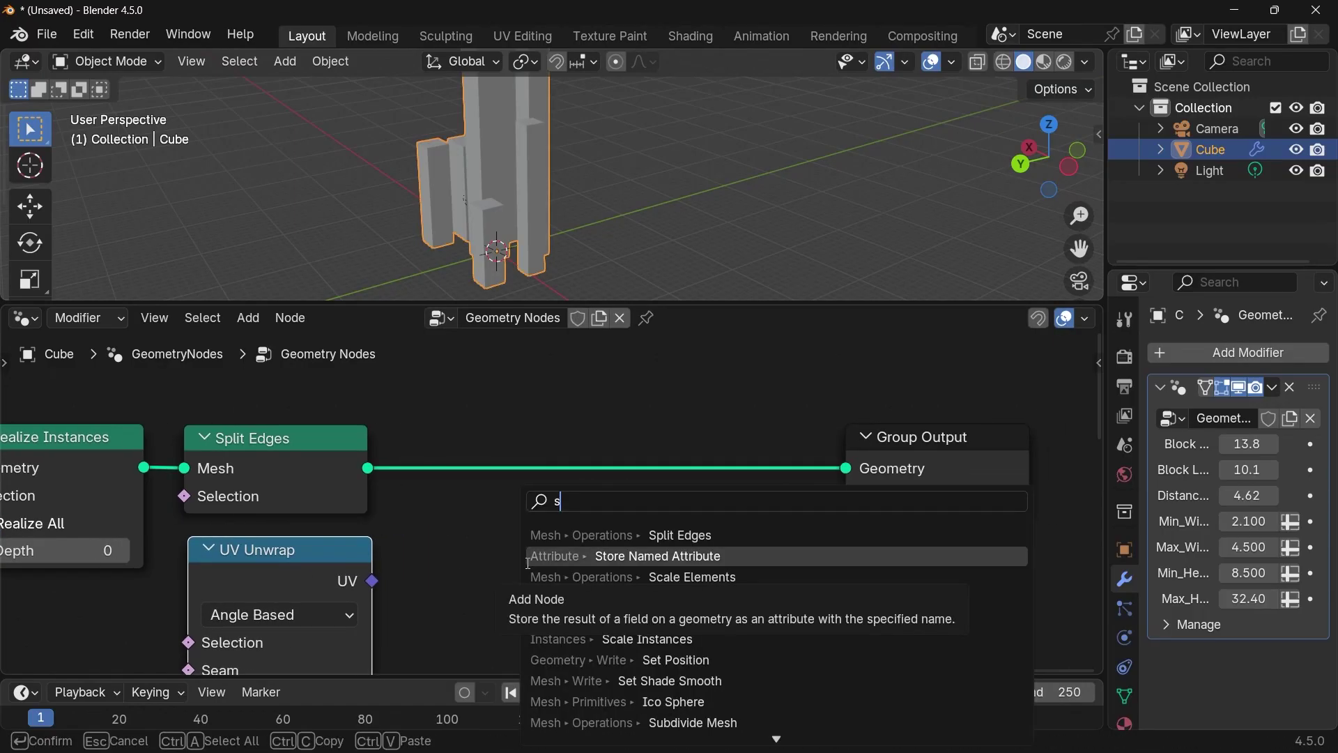
left_click(528, 560)
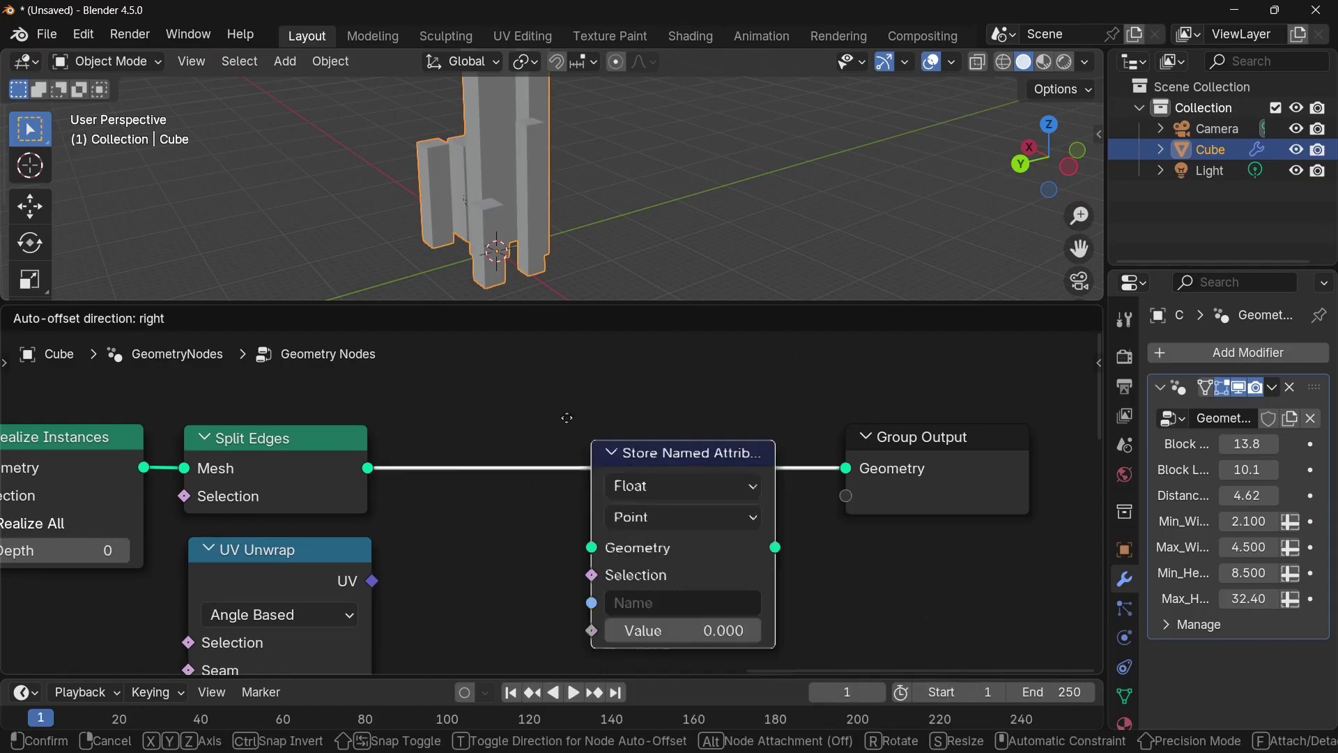
left_click(530, 413)
left_click(261, 555)
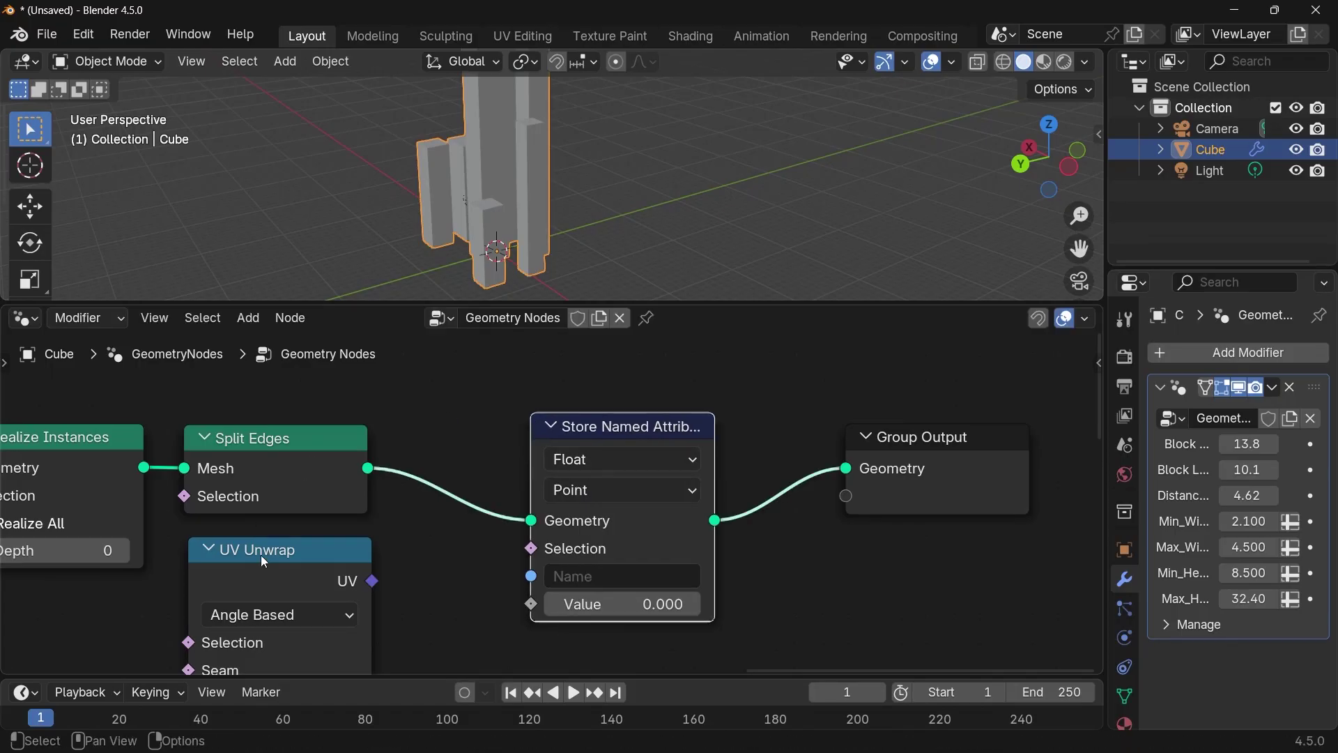
- Set the second Store Named Attribute node to the Face Corner domain and Vector type, and name the attribute myUV
left_click(610, 490)
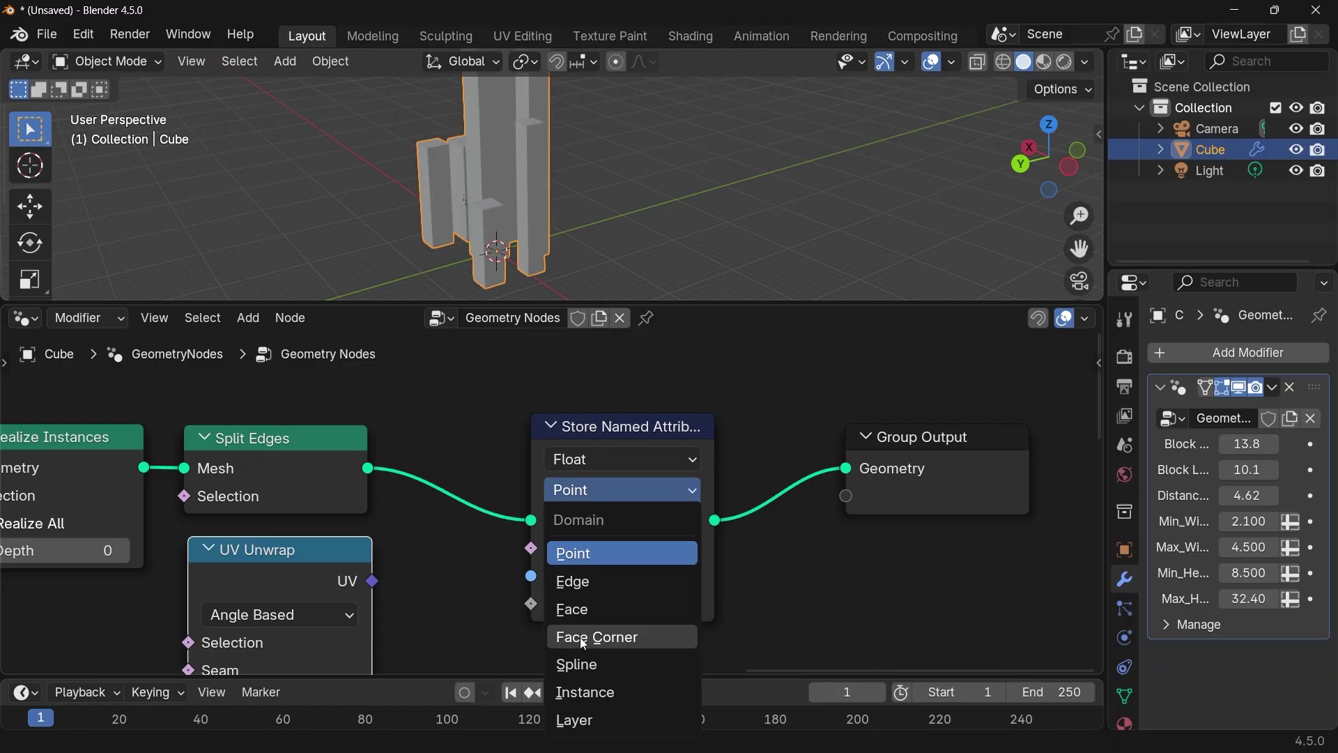
left_click(580, 637)
left_click(617, 461)
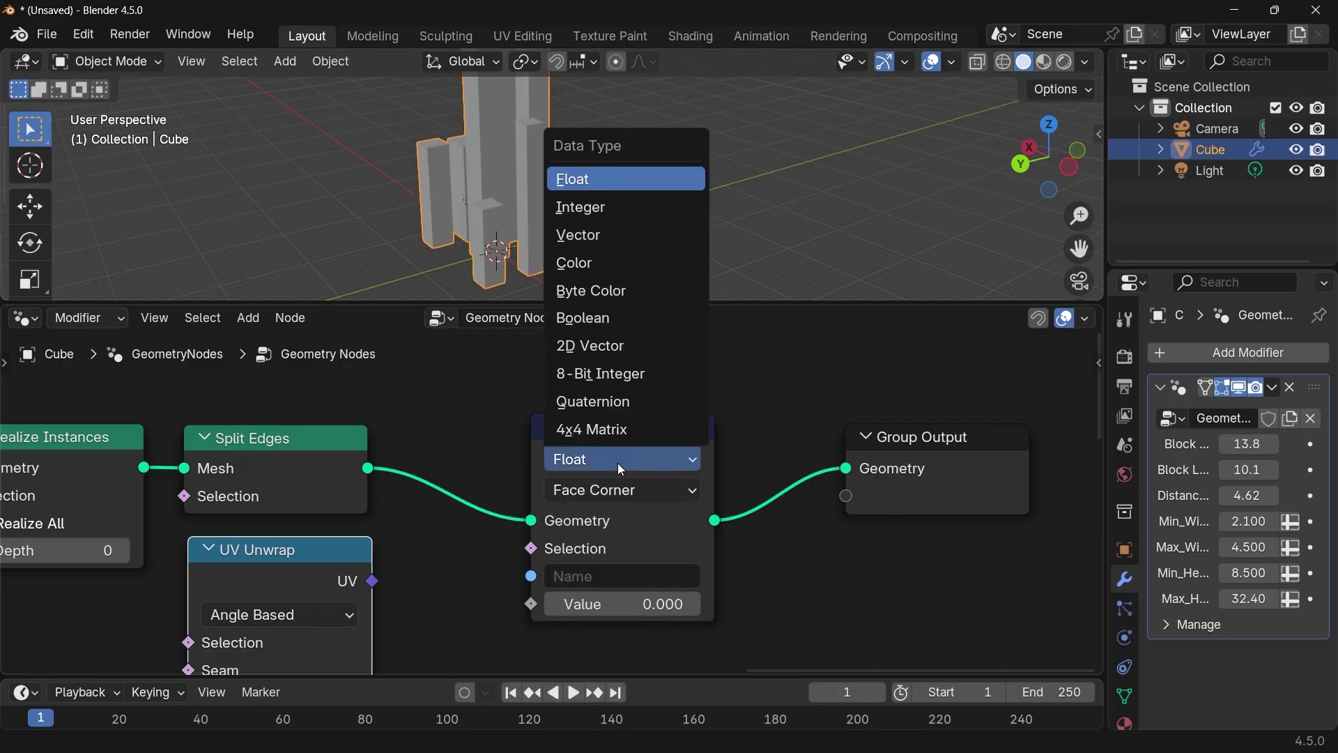
left_click(601, 244)
middle_click_drag(454, 534, 500, 485)
left_click(634, 524)
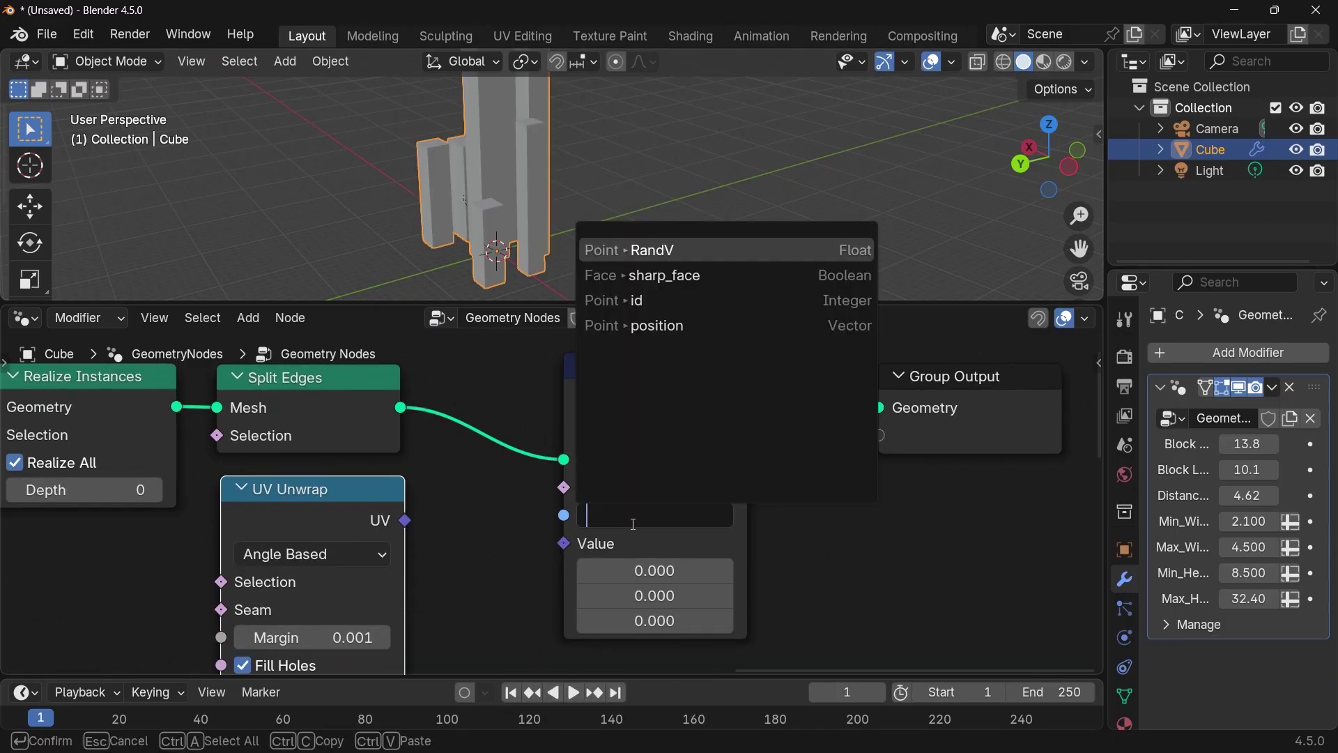
type("myUV")
key("Return")
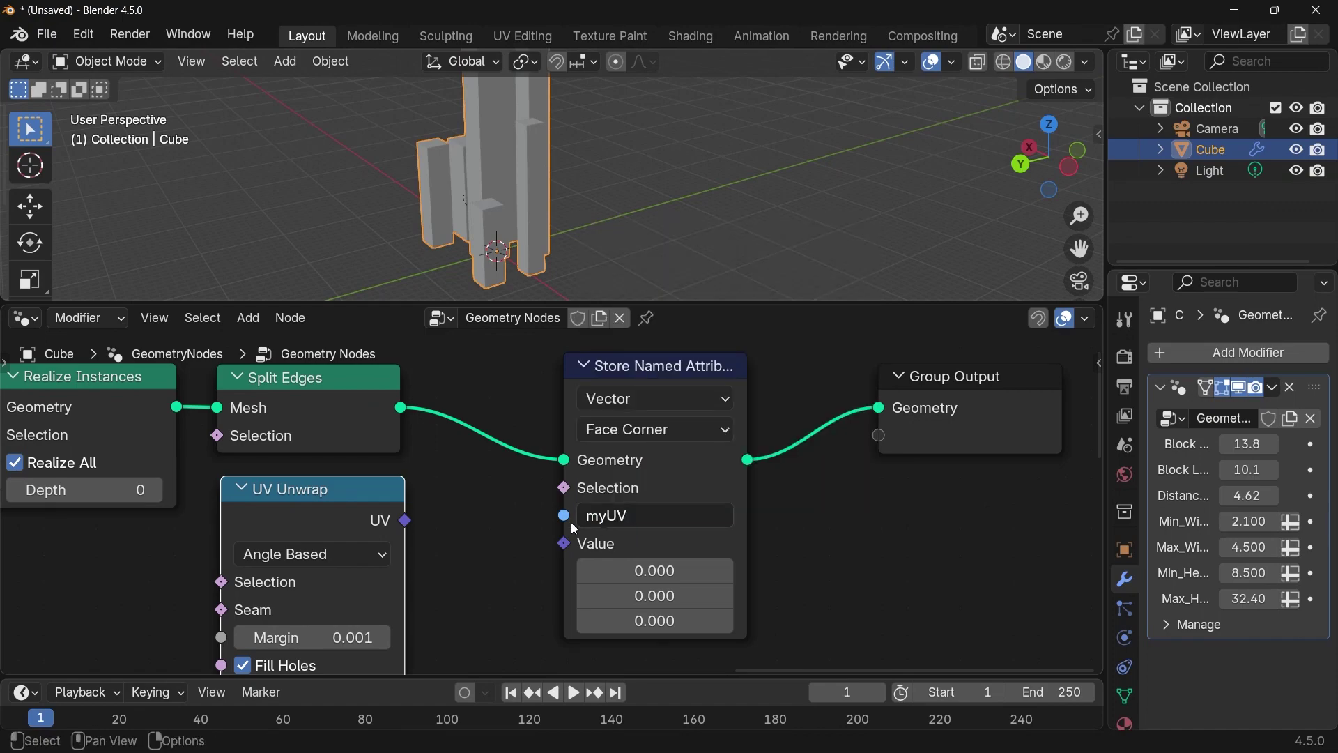
- Connect UV Unwrap's UV output to the myUV node's Value input and move the myUV node closer to Split Edges
left_click_drag(405, 521, 565, 544)
scroll(432, 461, "down", 2)
left_click_drag(441, 432, 354, 428)
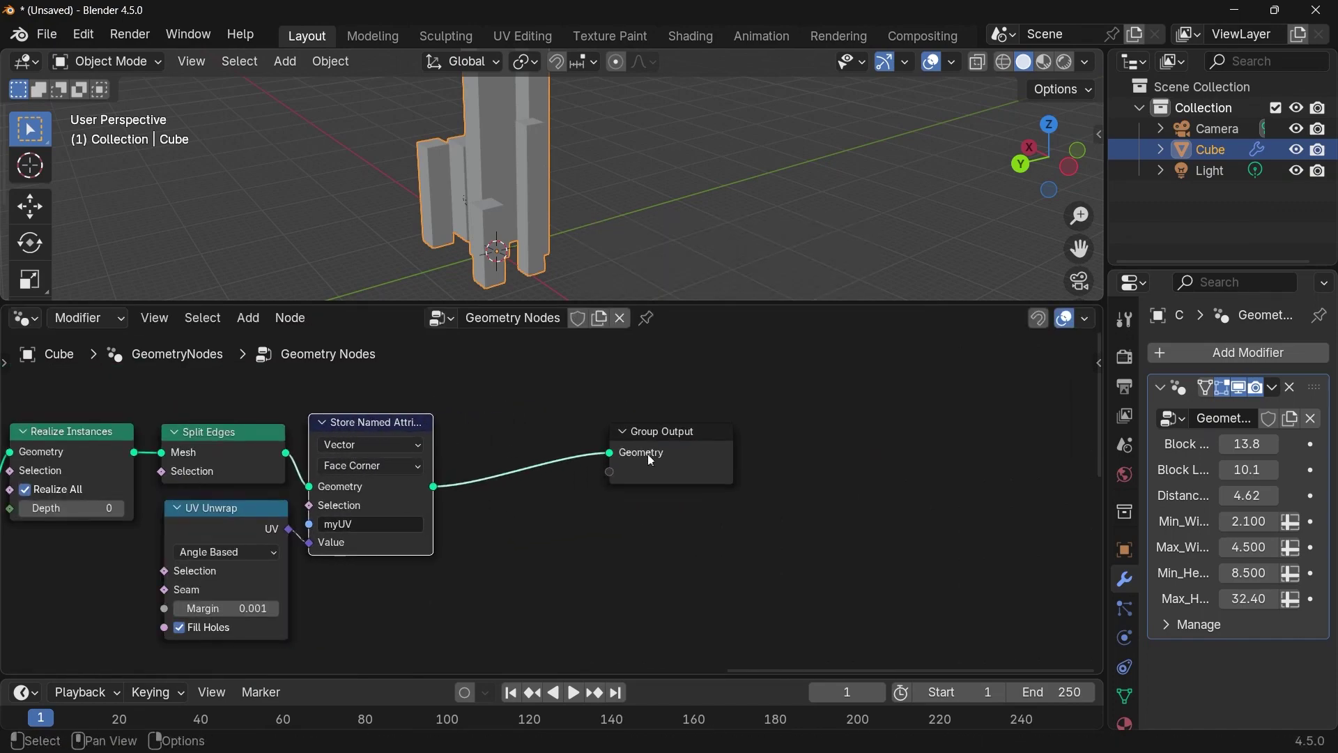
- Move Group Output farther away and insert a Set Material node between the myUV attribute node and Group Output
left_click_drag(647, 454, 762, 458)
scroll(575, 506, "up", 1)
scroll(561, 507, "up", 1)
key("shift+a")
type("se")
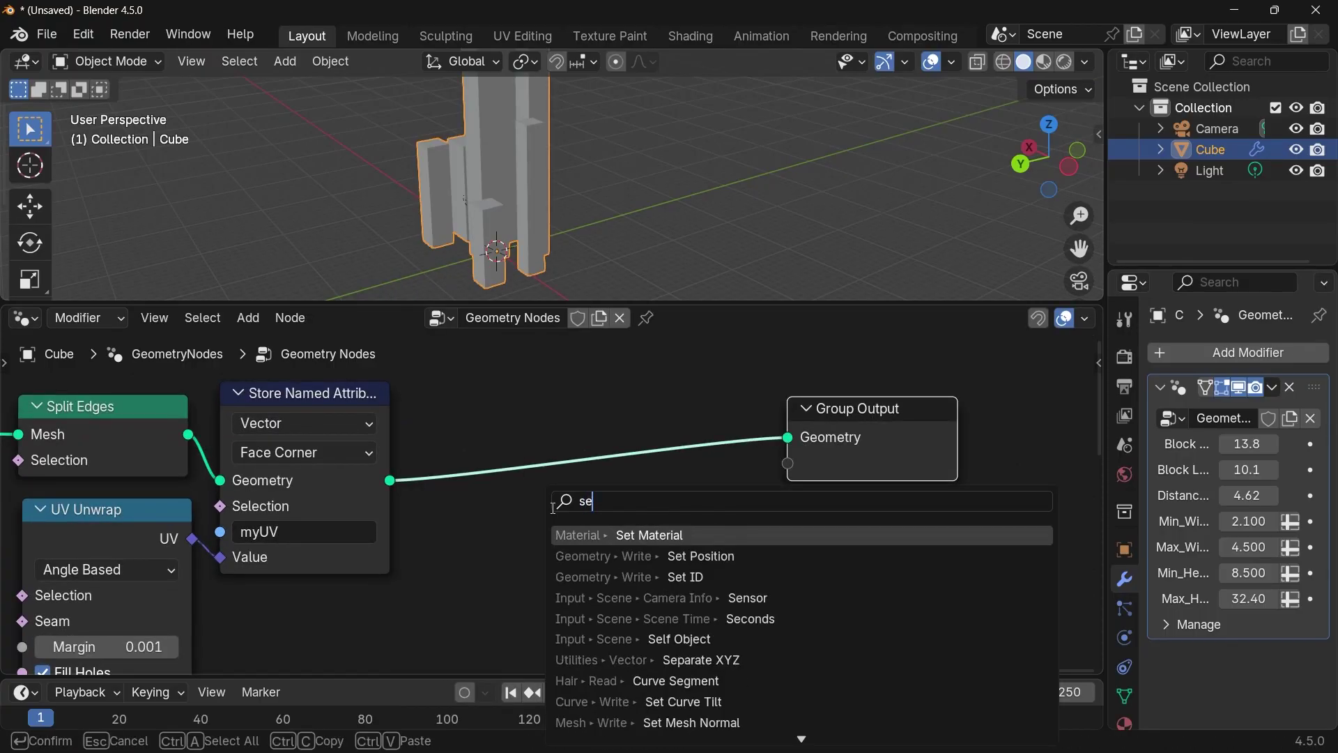
type("t materia")
left_click(604, 532)
left_click(488, 398)
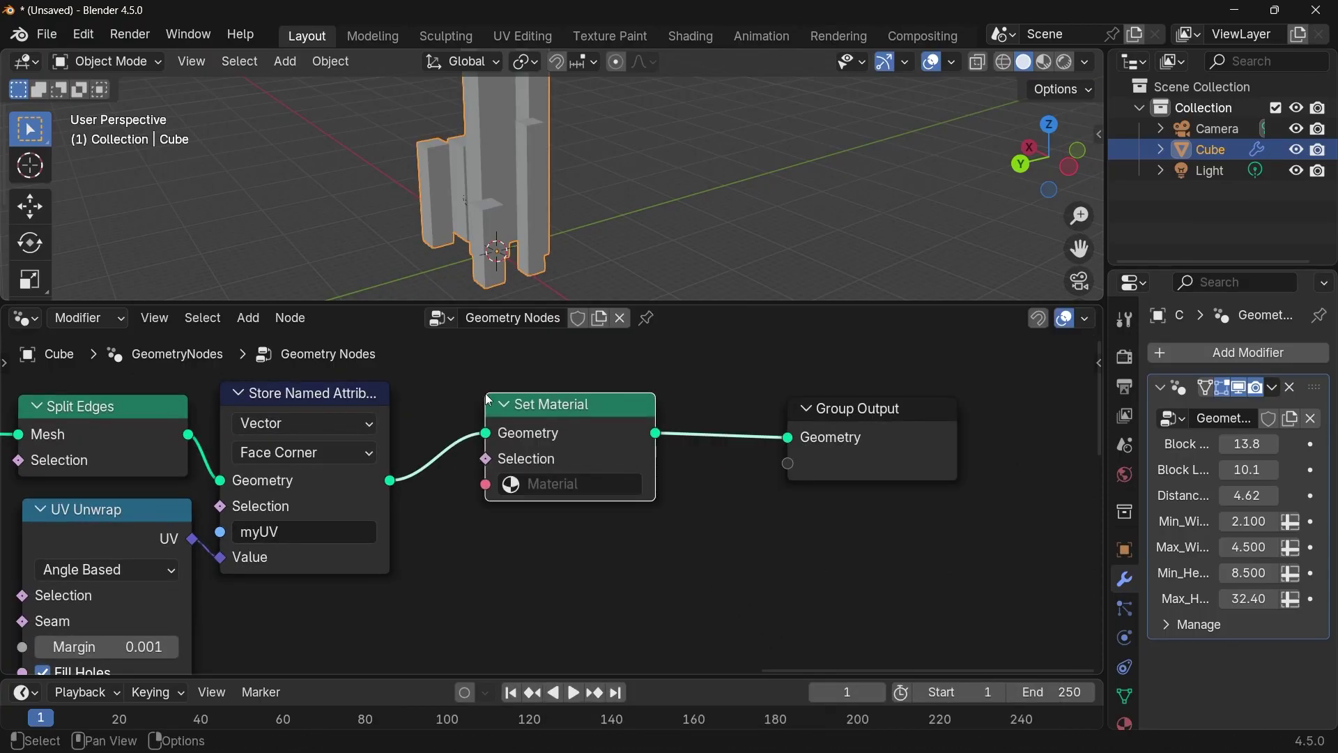
- Assign the existing material named Material to the Set Material node
left_click(587, 484)
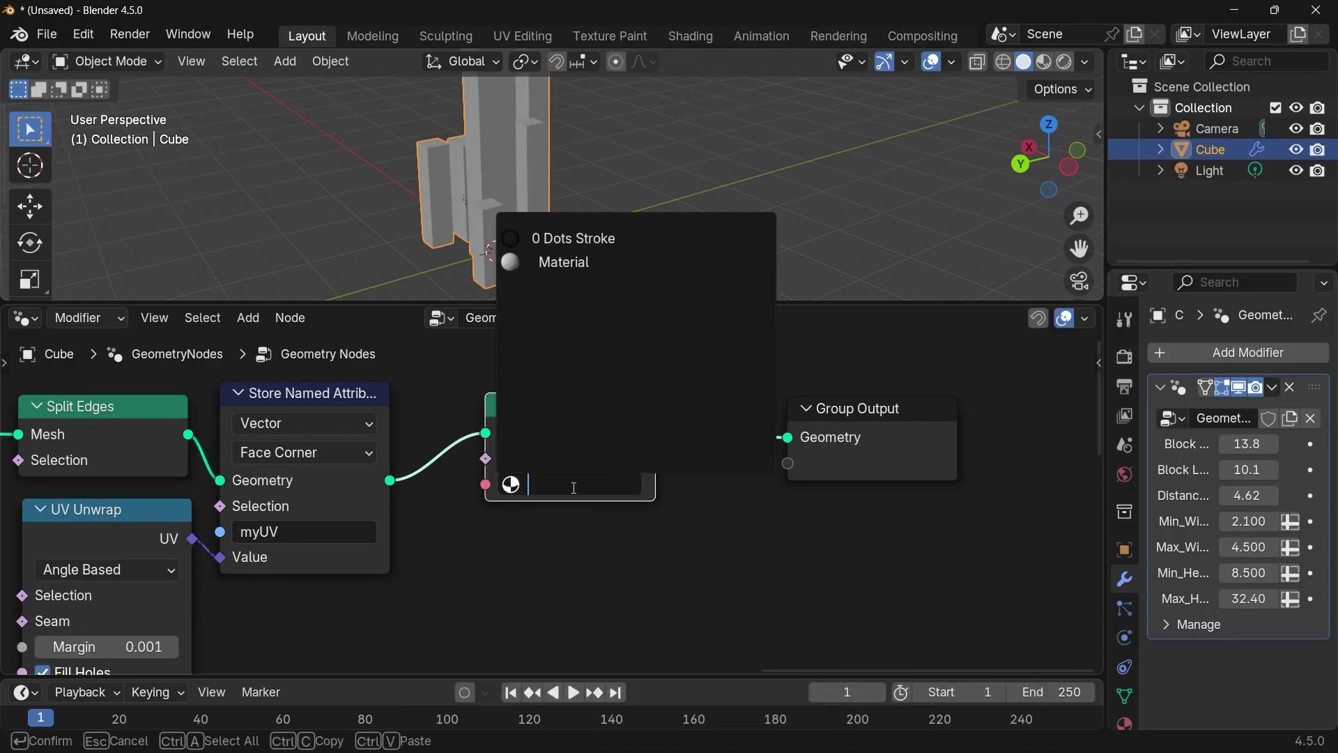
left_click(566, 270)
mouse_move(534, 369)
left_mouse_down()
mouse_move(878, 565)
mouse_move(687, 533)
left_mouse_up()
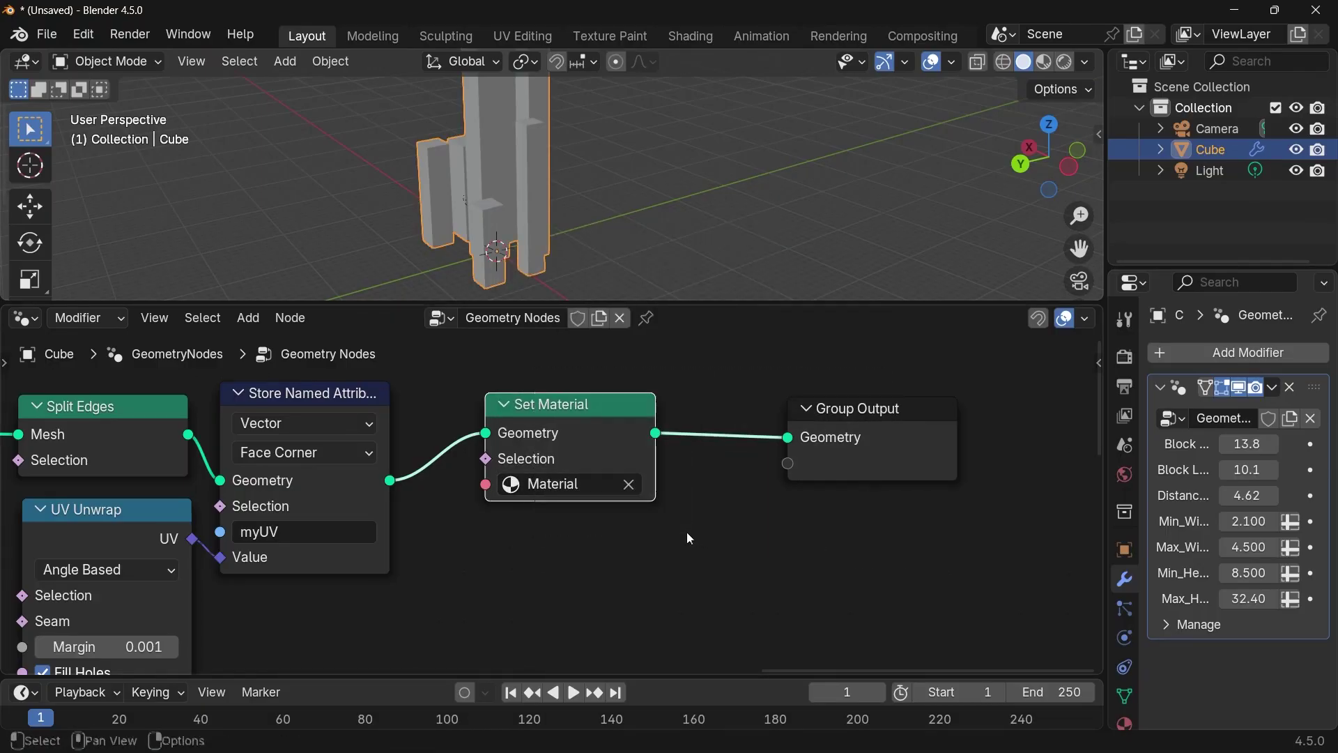
- Move the Set Material node right beside the Group Output node
key("g")
left_click(766, 537)
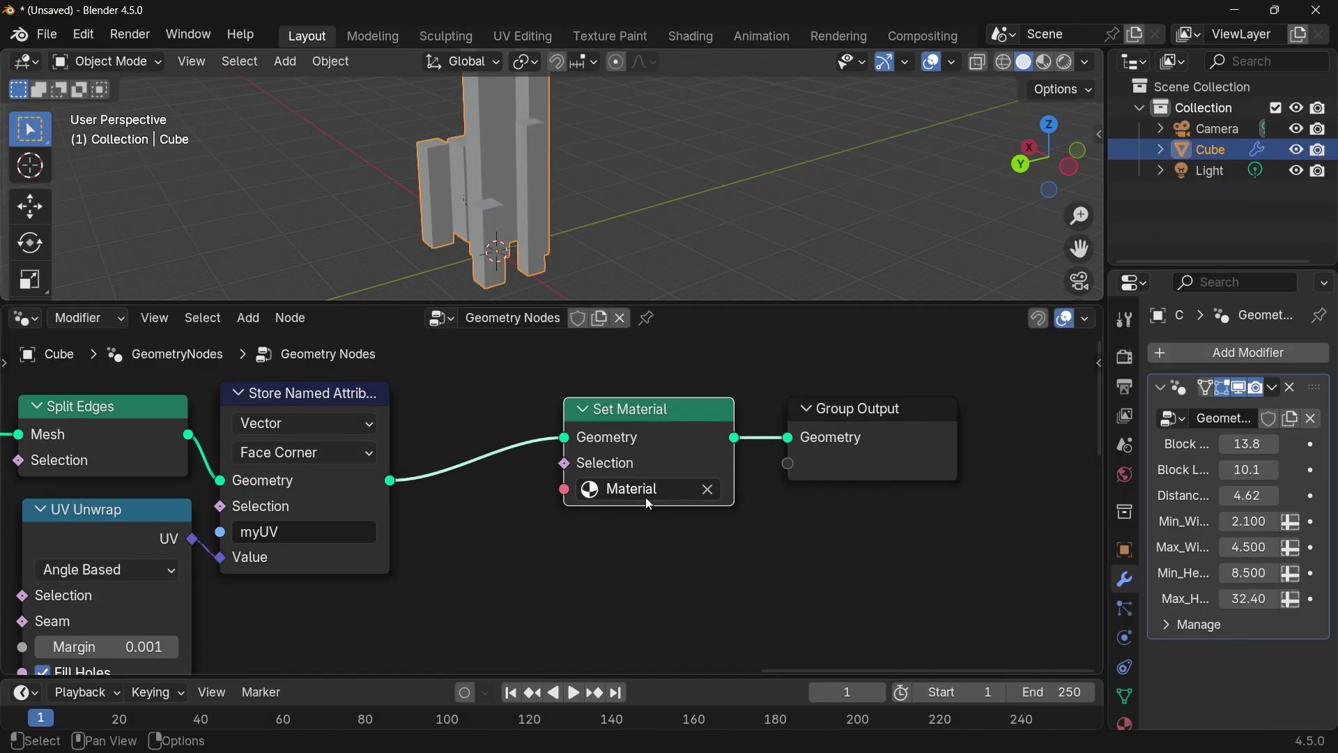
scroll(555, 228, "up", 6)
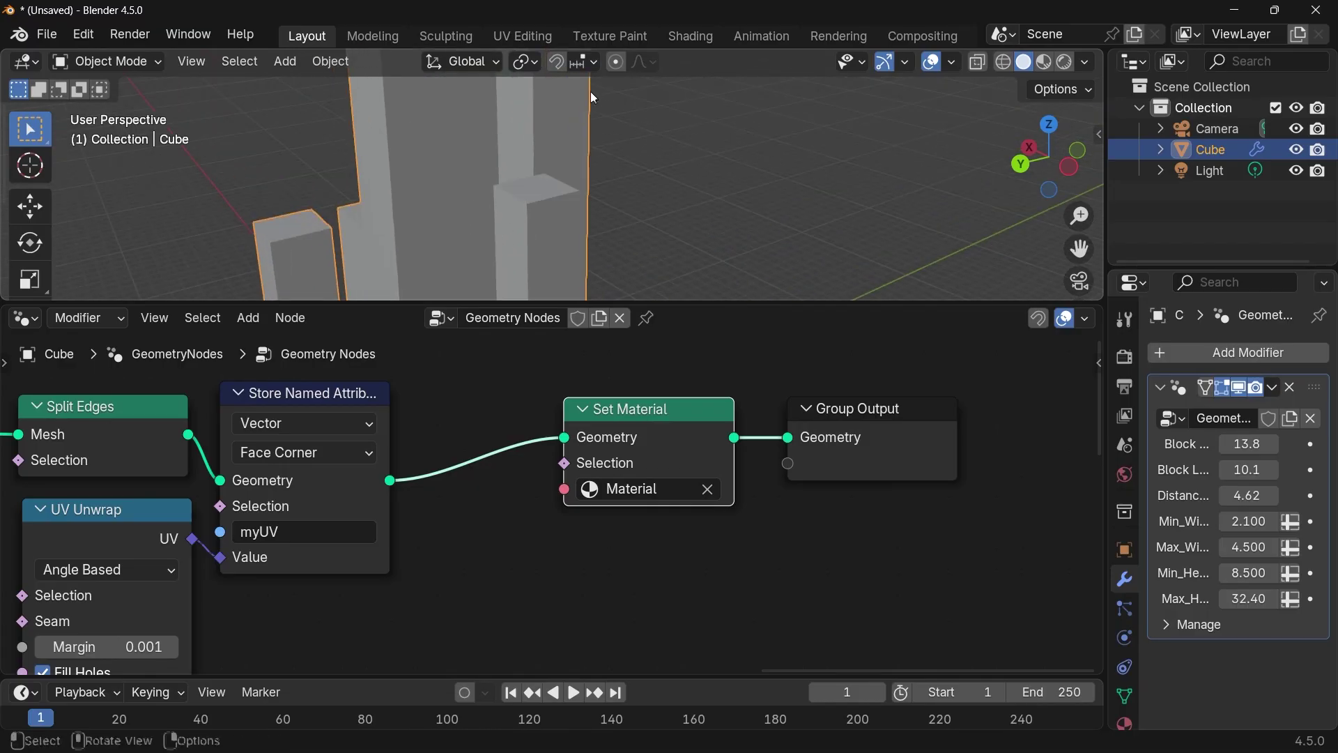
middle_click_drag(569, 253, 470, 170)
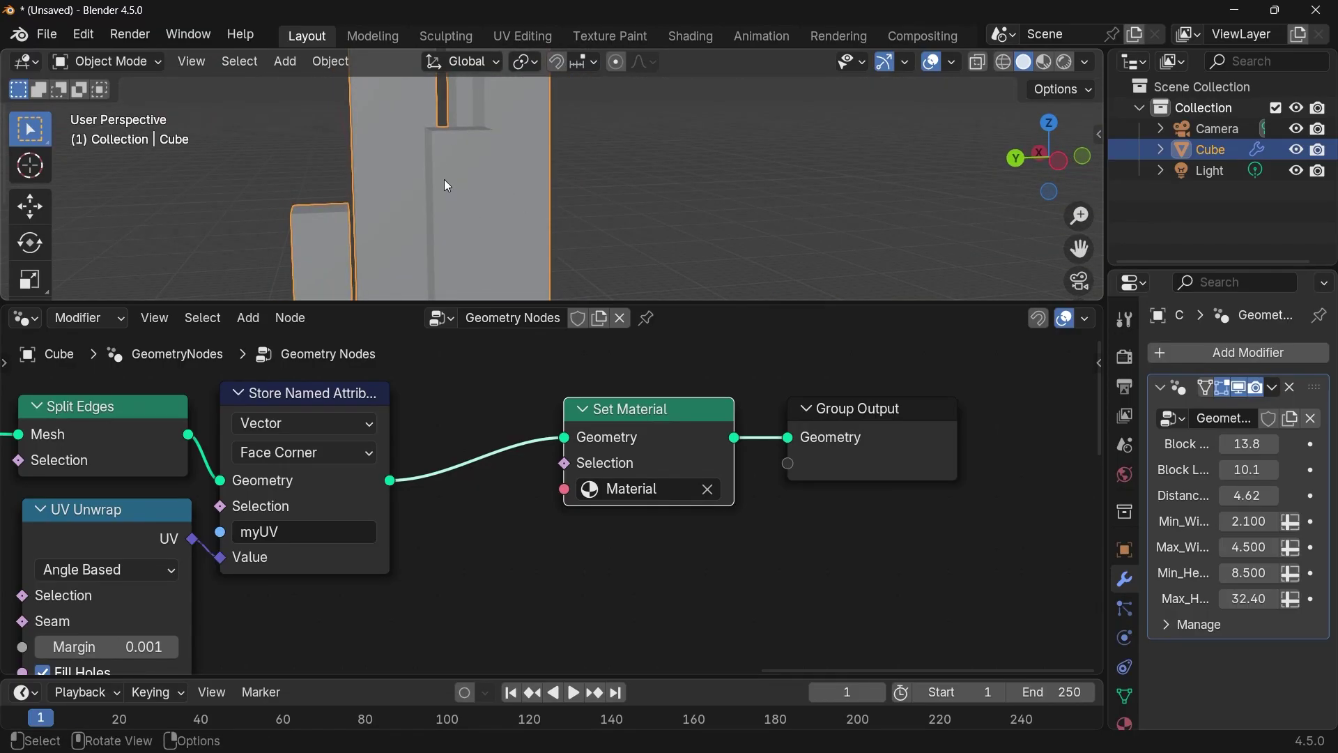
scroll(490, 429, "down", 4)
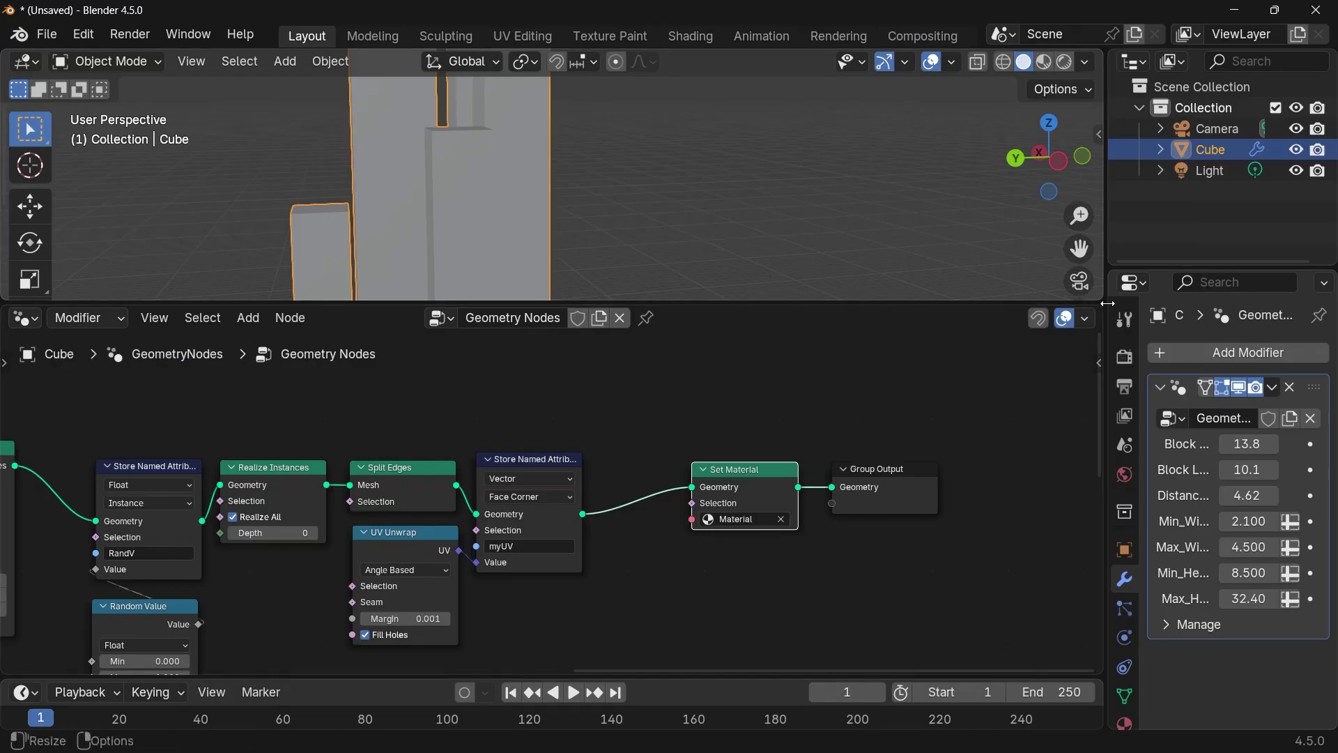
- Split the node editor into two side-by-side areas and turn the new one into a Shader Editor showing the cube's material
left_click_drag(1100, 305, 551, 322)
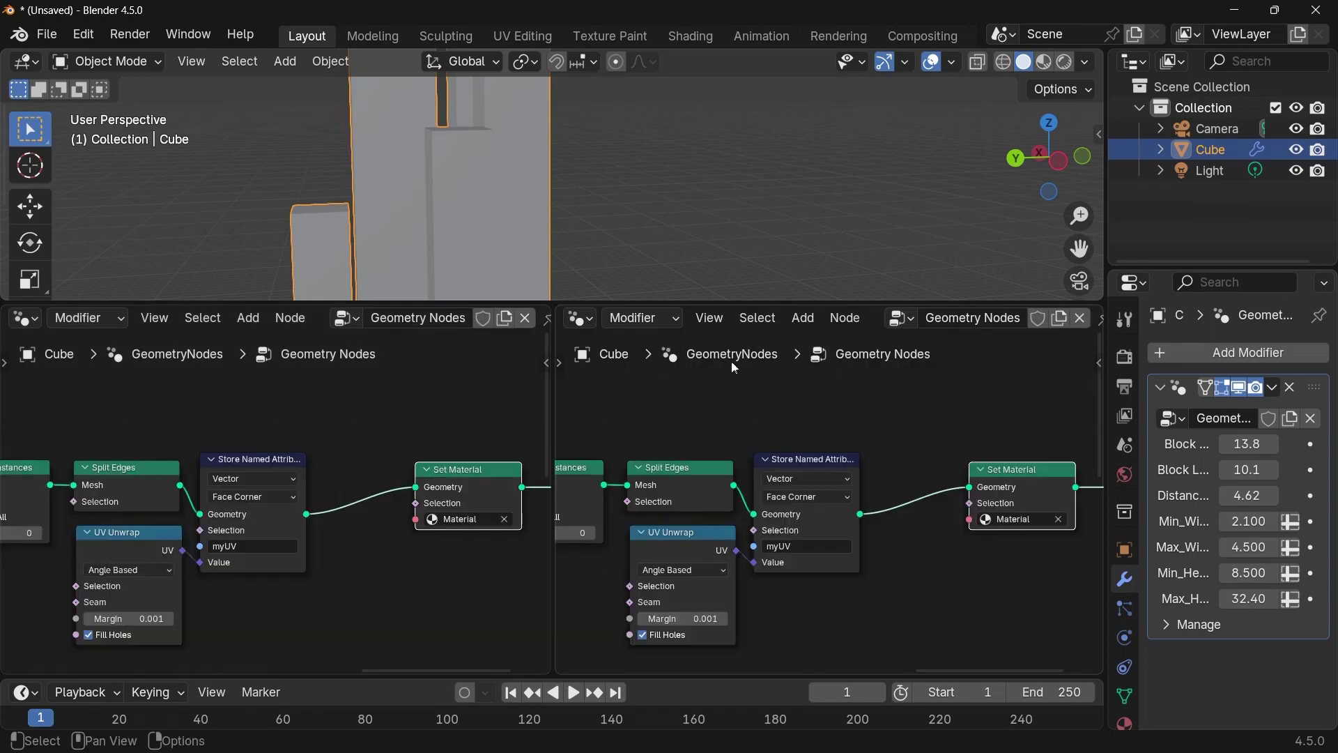
left_click(580, 317)
left_click(590, 487)
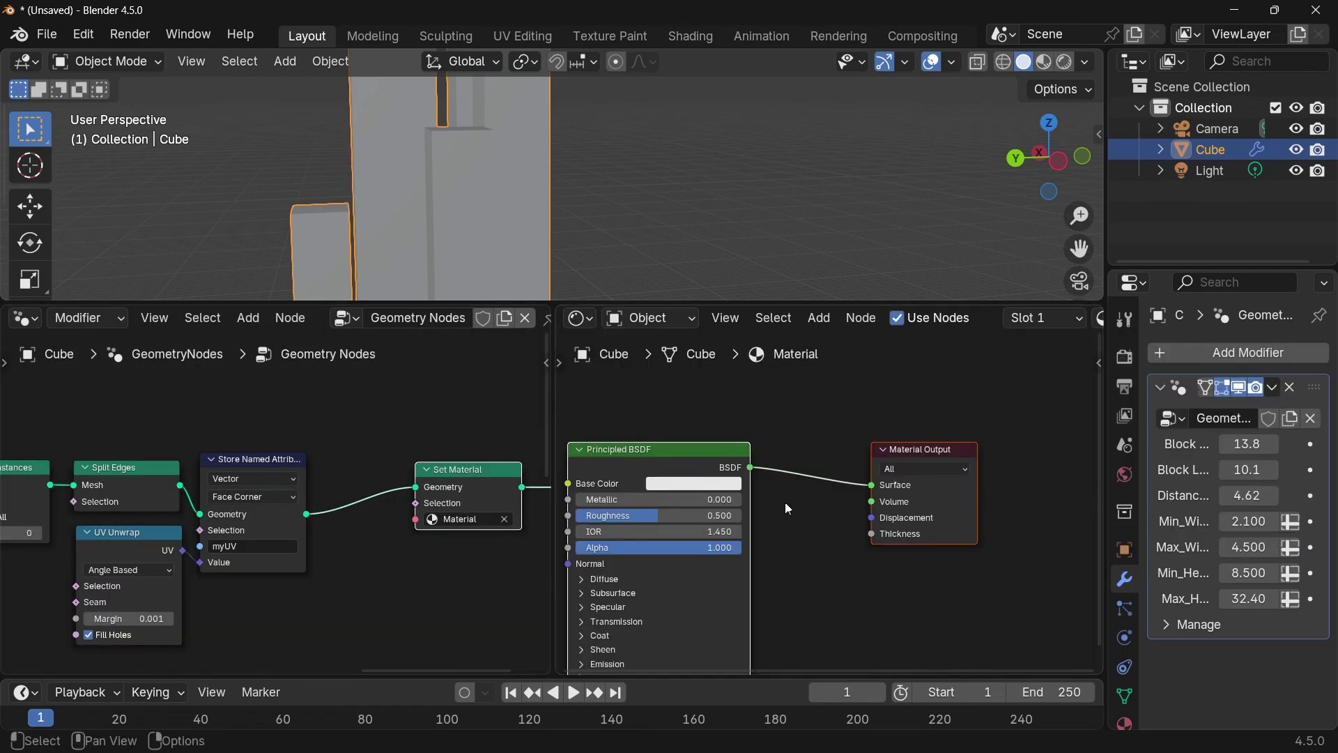
middle_click_drag(471, 166, 745, 191, "shift")
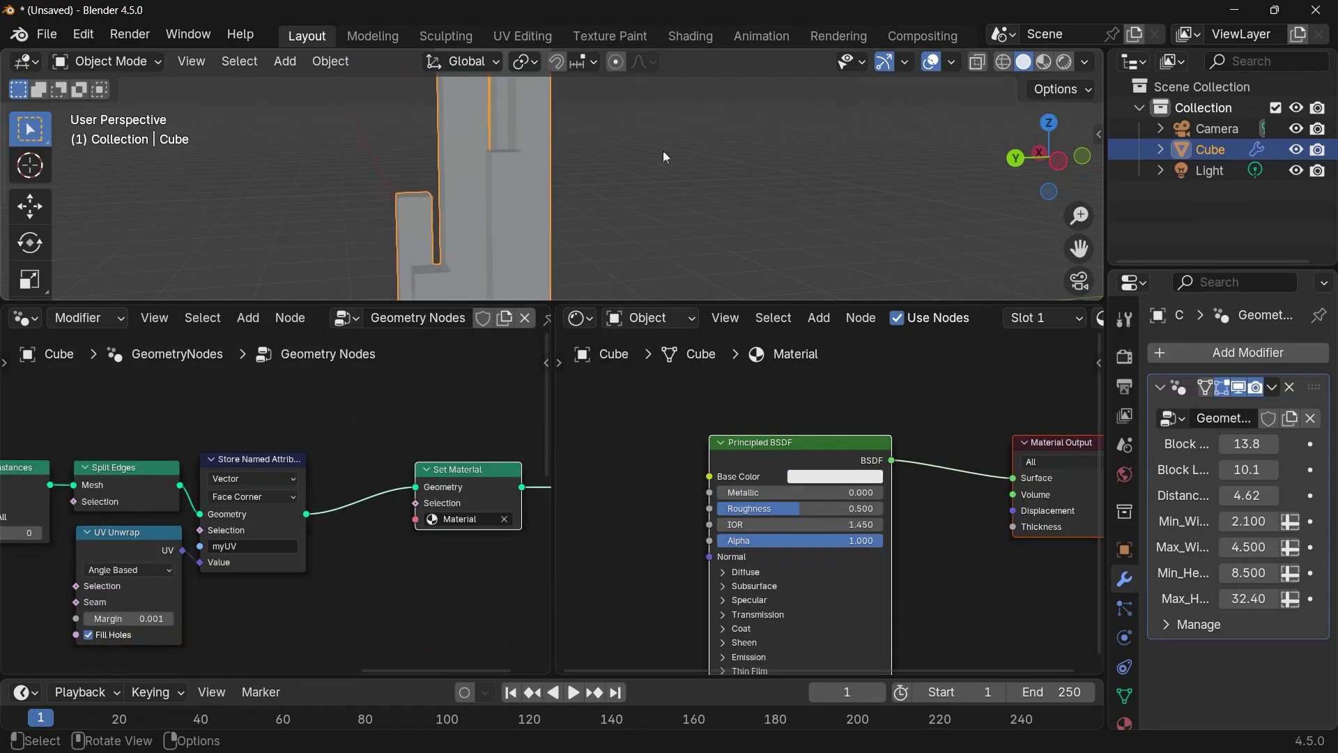
- Switch the 3D viewport to Rendered shading
left_click(1063, 63)
mouse_move(934, 126)
middle_mouse_down()
mouse_move(741, 161)
mouse_move(772, 163)
mouse_move(693, 155)
middle_mouse_up()
middle_click_drag(694, 494, 811, 478)
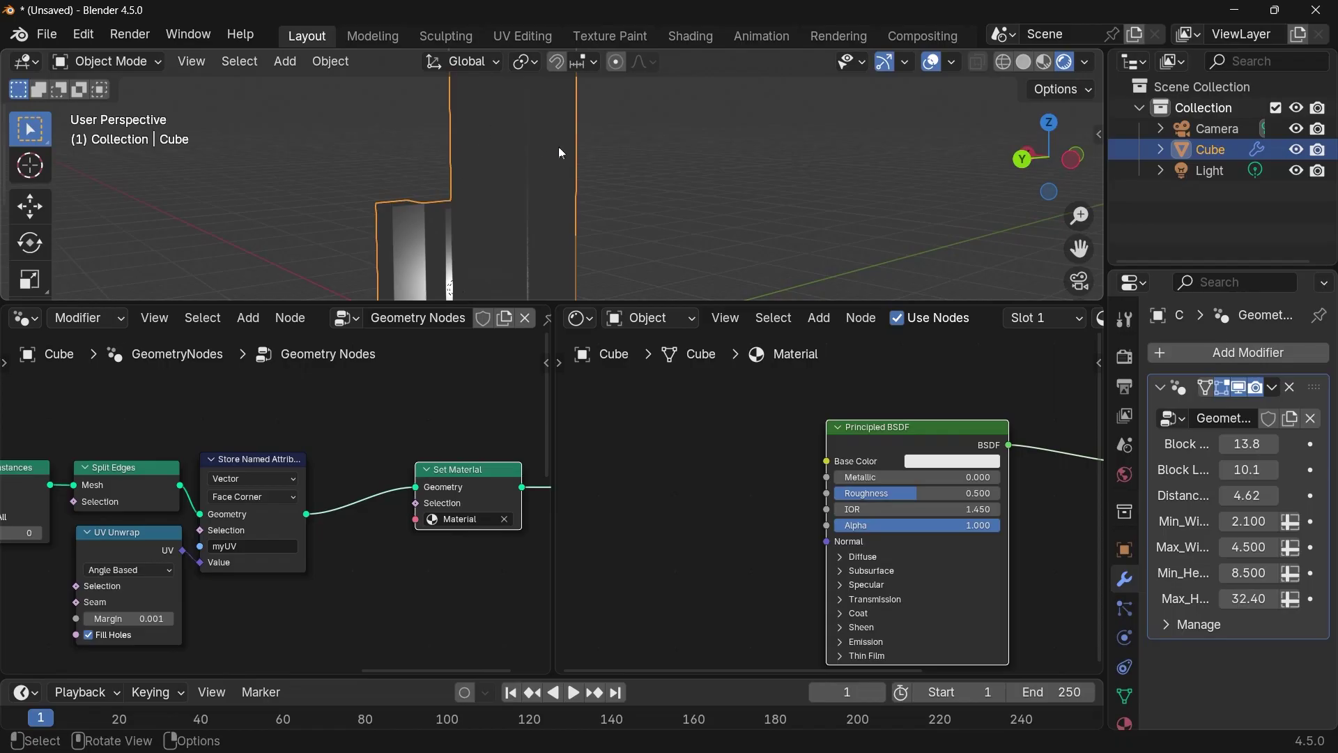
- Add a Voronoi Texture node to the material and connect its Distance output to the Principled BSDF's Base Color
key("shift+a")
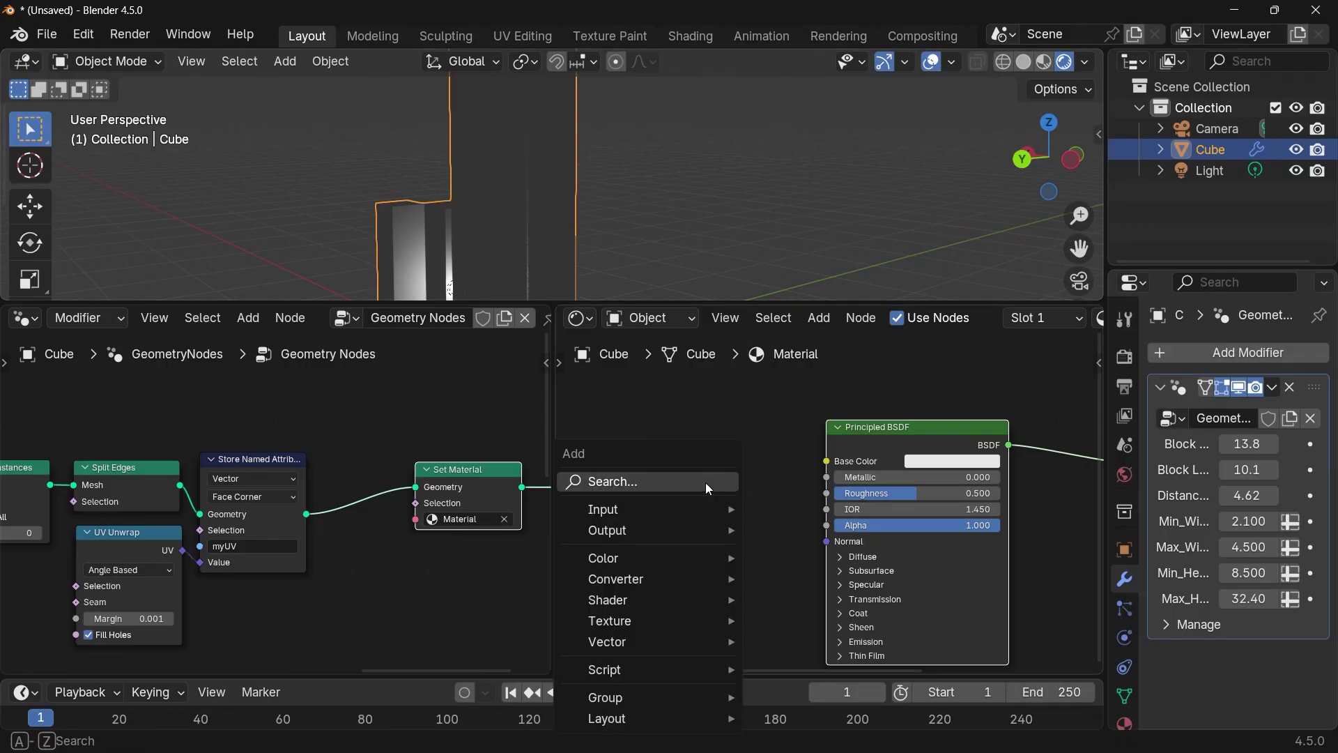
type("voro")
key("Return")
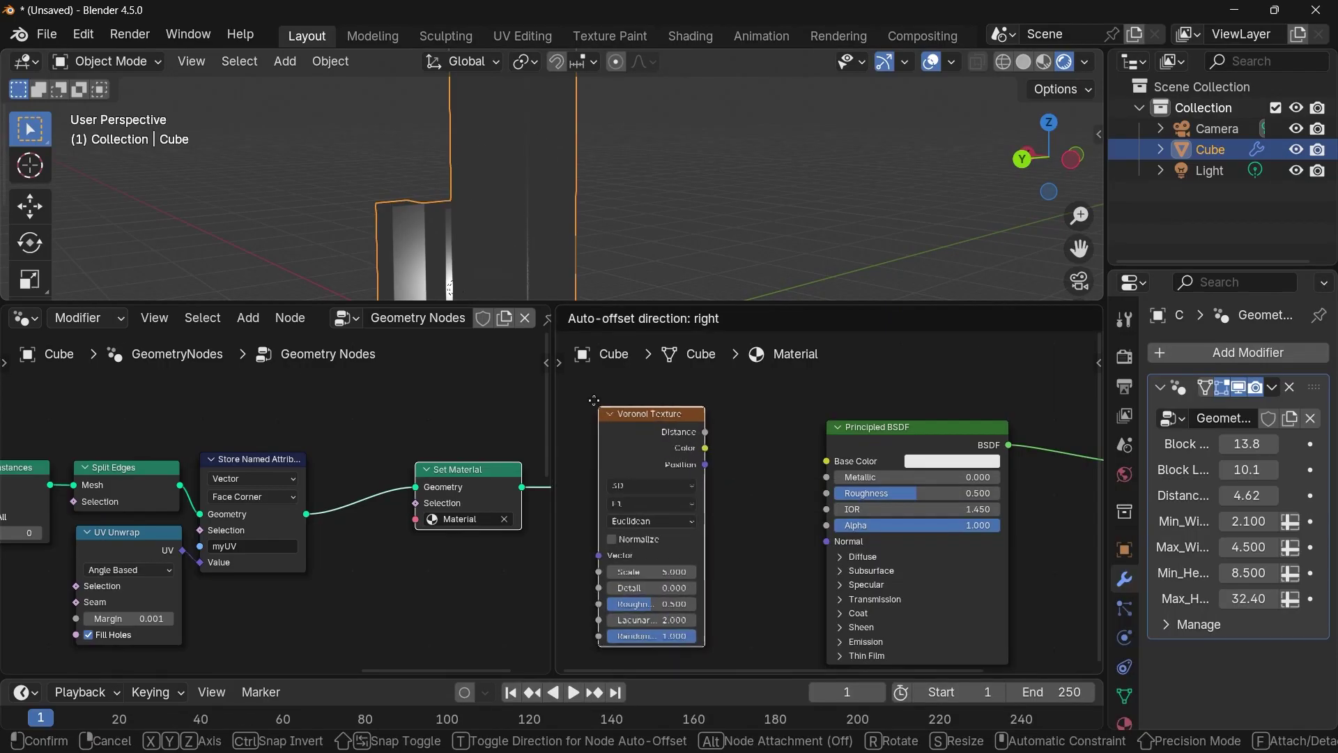
left_click(638, 428)
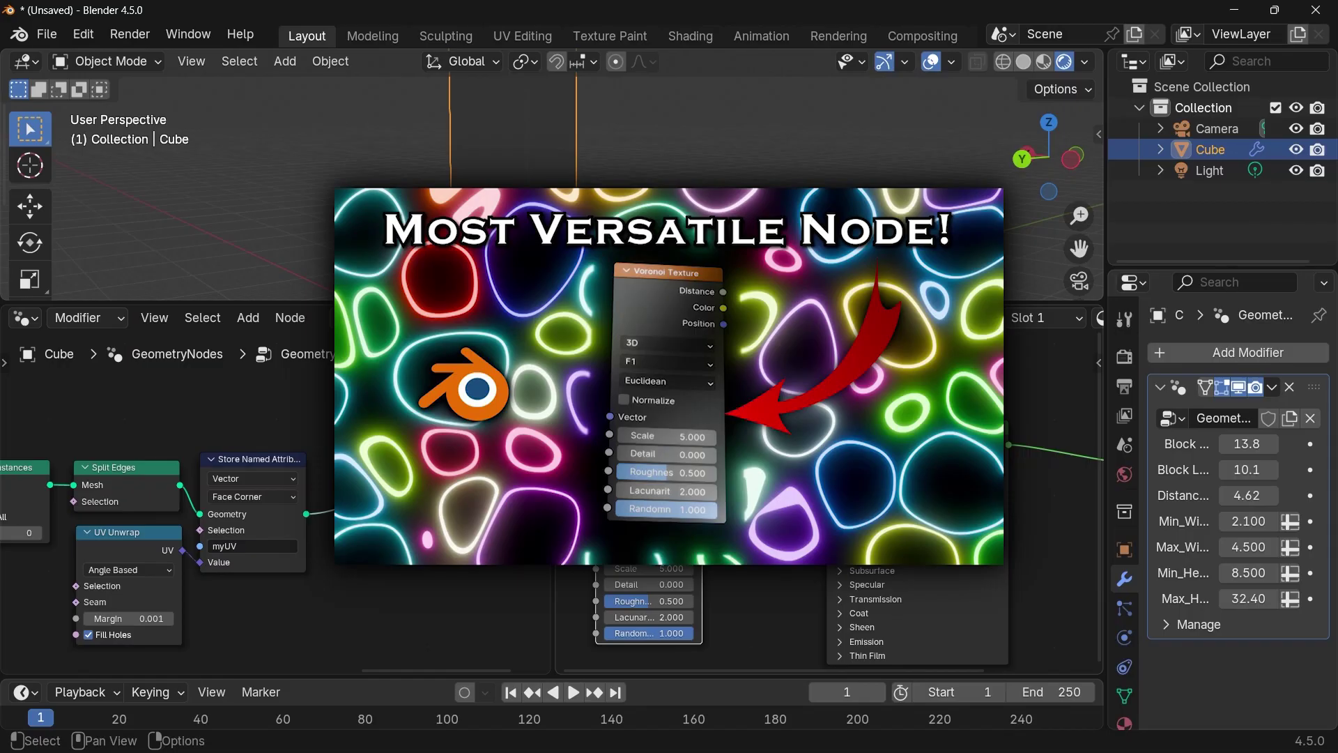
left_click_drag(703, 428, 811, 457)
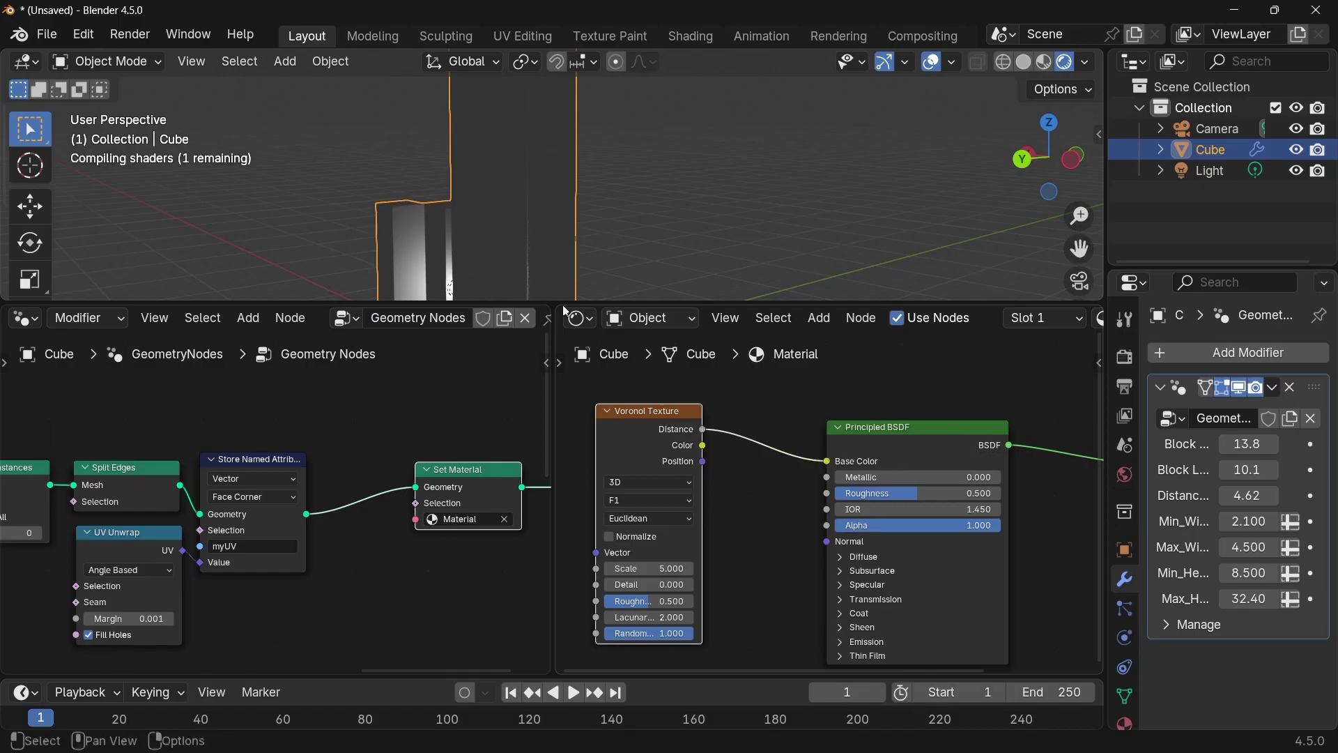
mouse_move(471, 269)
middle_mouse_down()
mouse_move(542, 237)
mouse_move(476, 254)
middle_mouse_up()
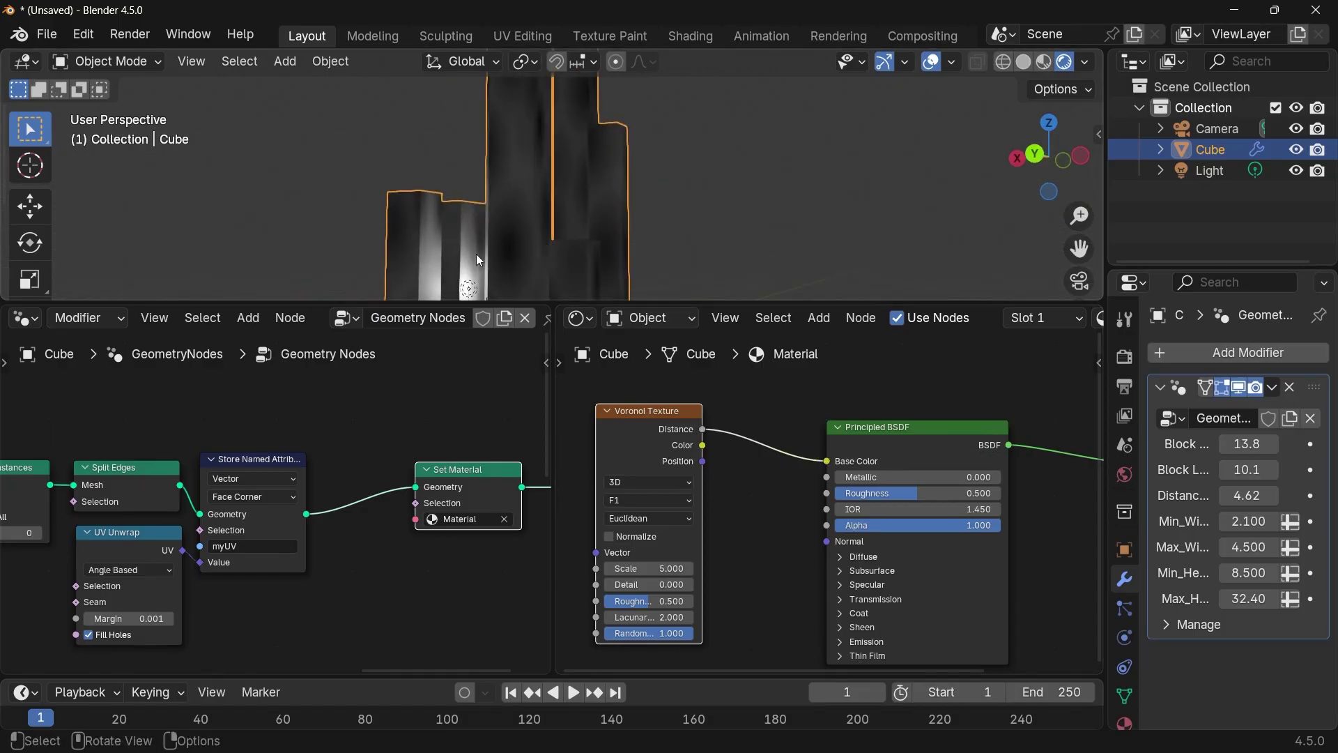
- Add Texture Coordinate and Mapping nodes to the Voronoi Texture and feed the Mapping vector from the Object output
scroll(559, 232, "down", 3)
middle_click_drag(650, 435, 721, 436)
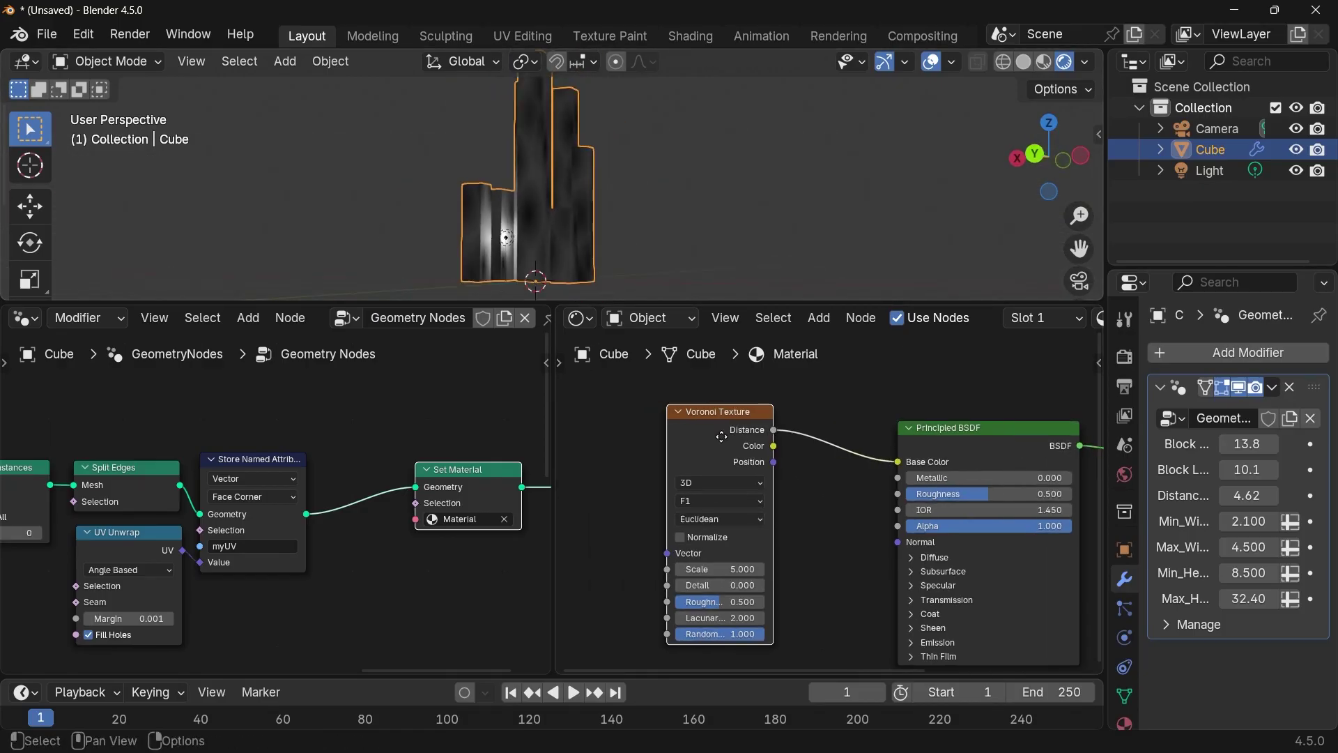
key("ctrl+t")
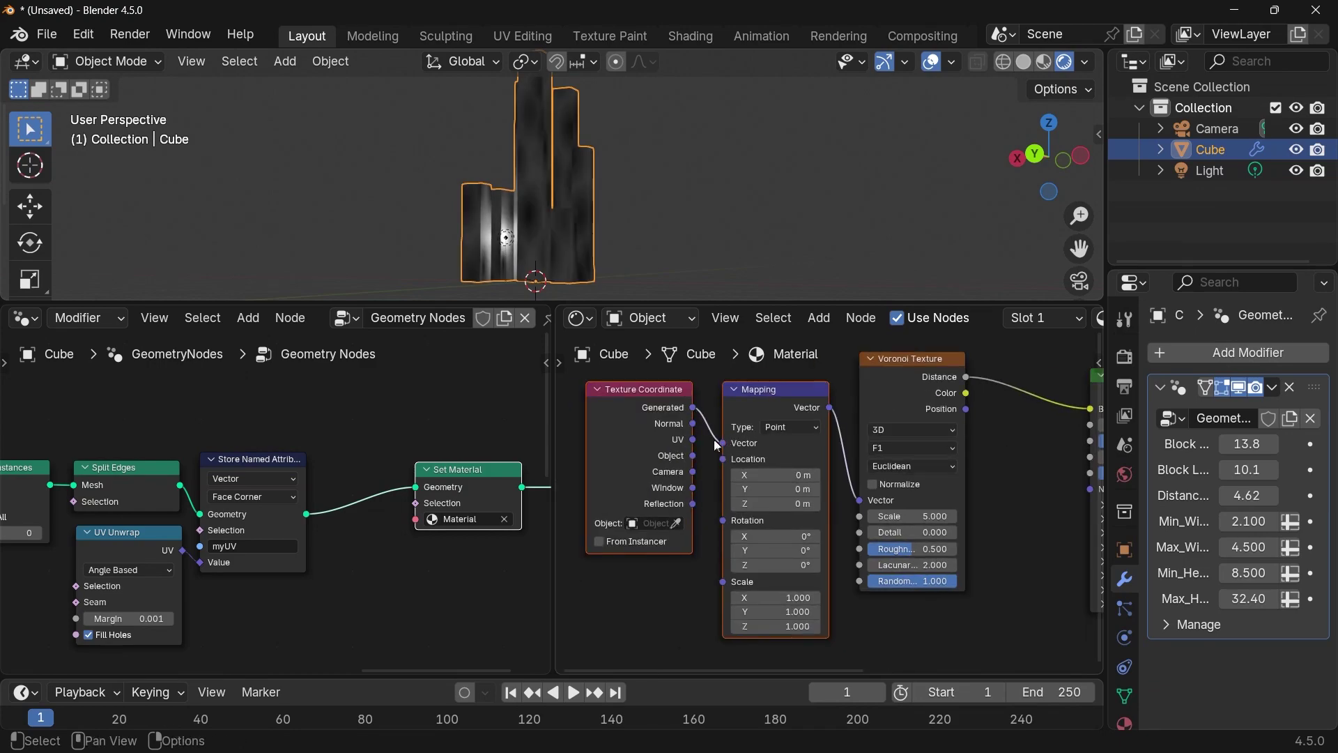
left_click_drag(693, 455, 723, 443)
scroll(467, 189, "up", 5)
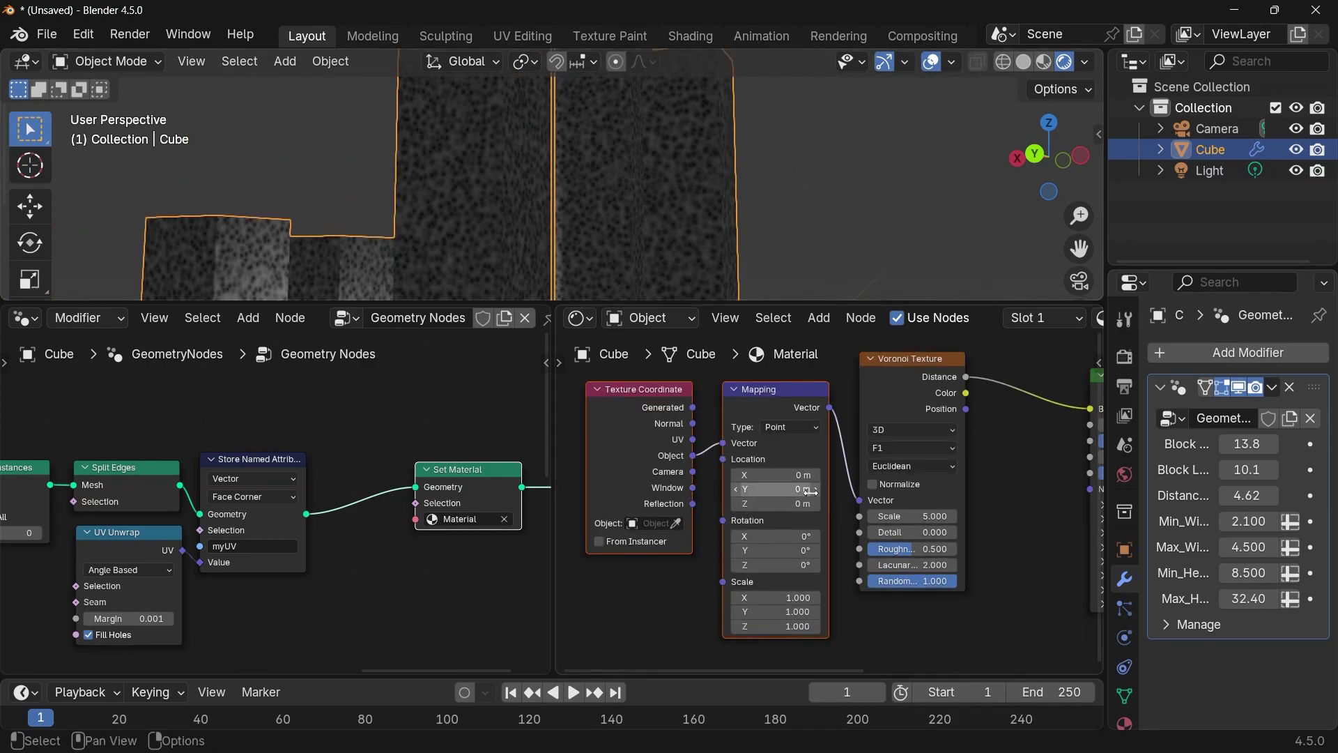
- Set the Voronoi Texture's scale to 1.500, its distance metric to Chebychev and its randomness to 0
left_click_drag(914, 521, 872, 521)
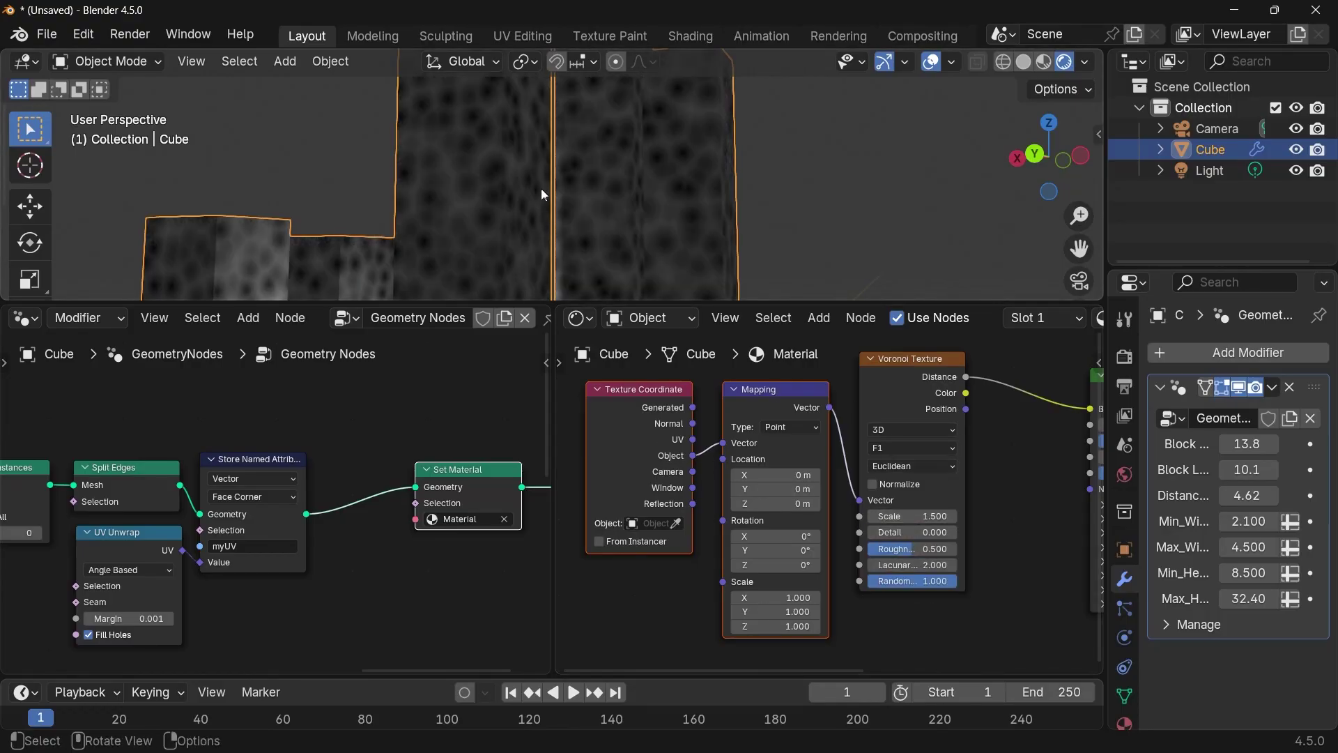
left_click(916, 465)
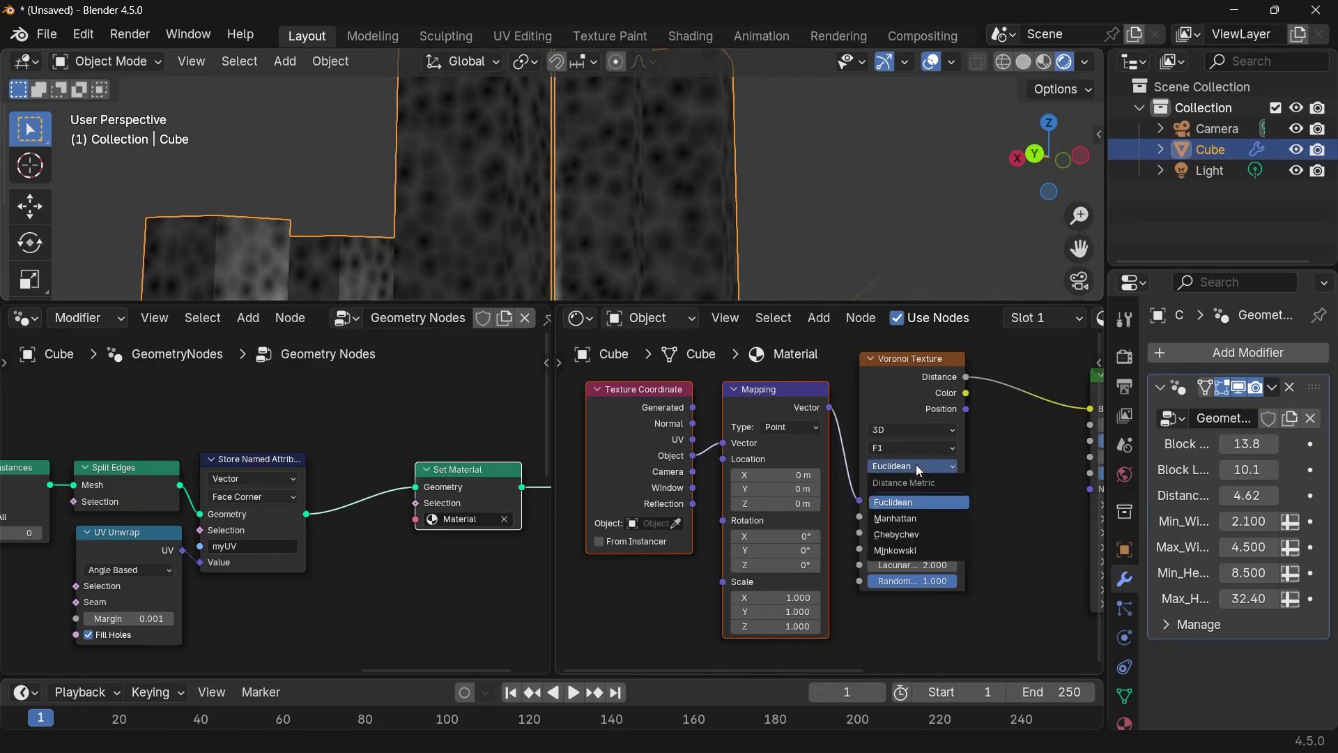
left_click(917, 535)
left_click_drag(935, 579, 87, 583)
middle_click_drag(976, 566, 934, 527)
middle_click_drag(542, 191, 592, 160)
- Insert a Color Ramp node between the Voronoi Texture's Distance output and the Principled BSDF's Base Color
scroll(858, 442, "down", 3)
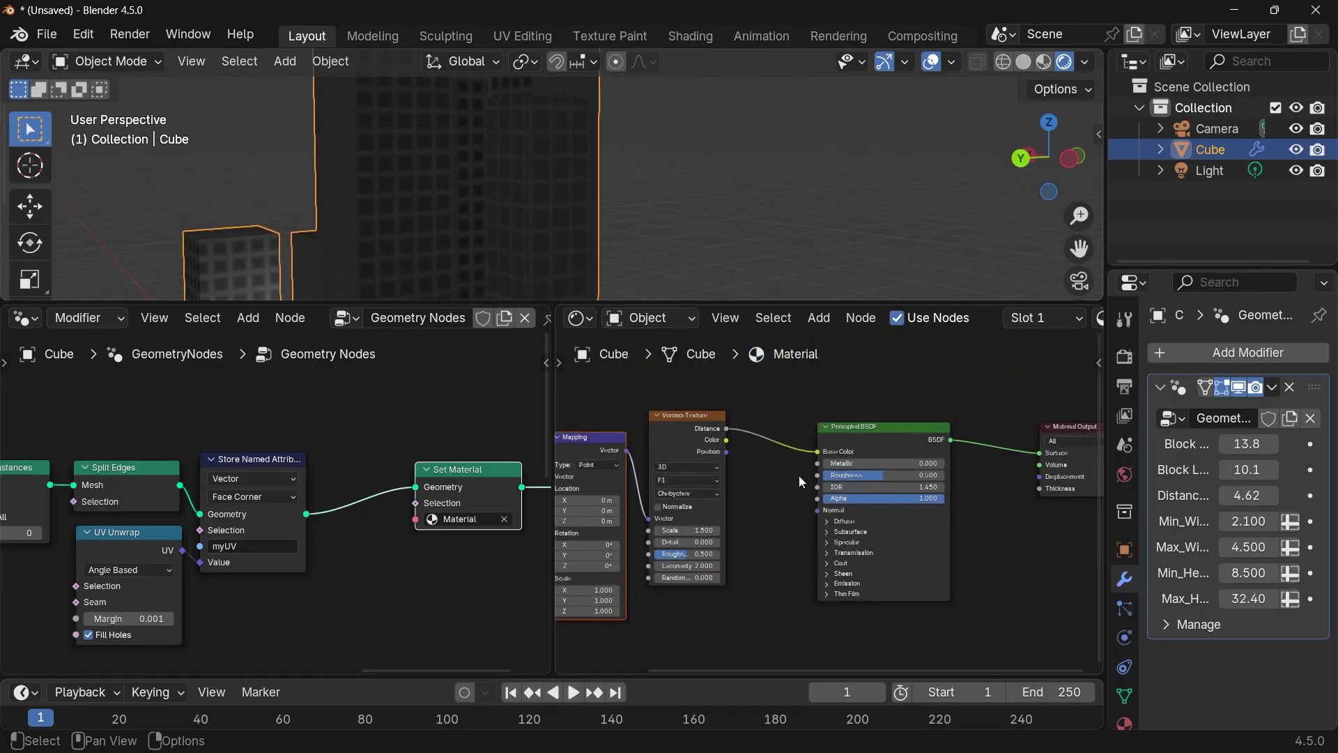
key("shift+a")
type("color")
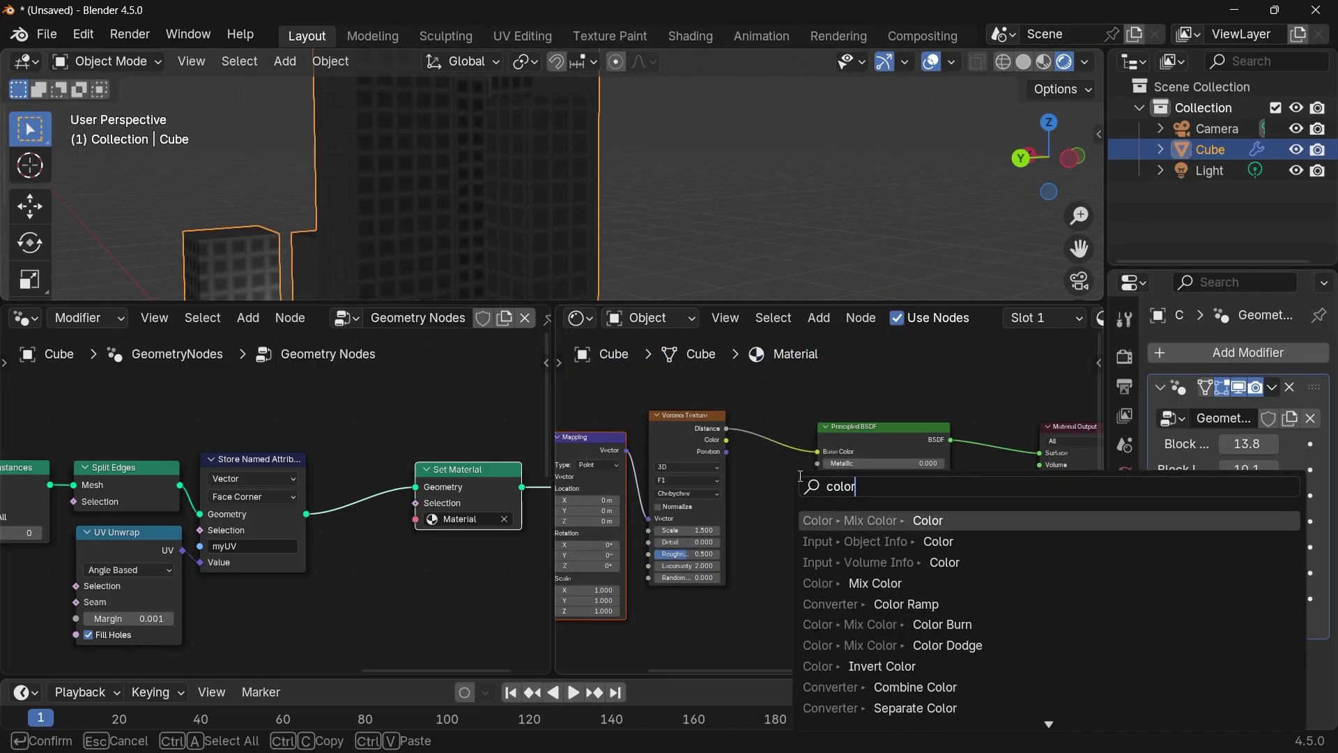
type(" ra")
left_click(873, 521)
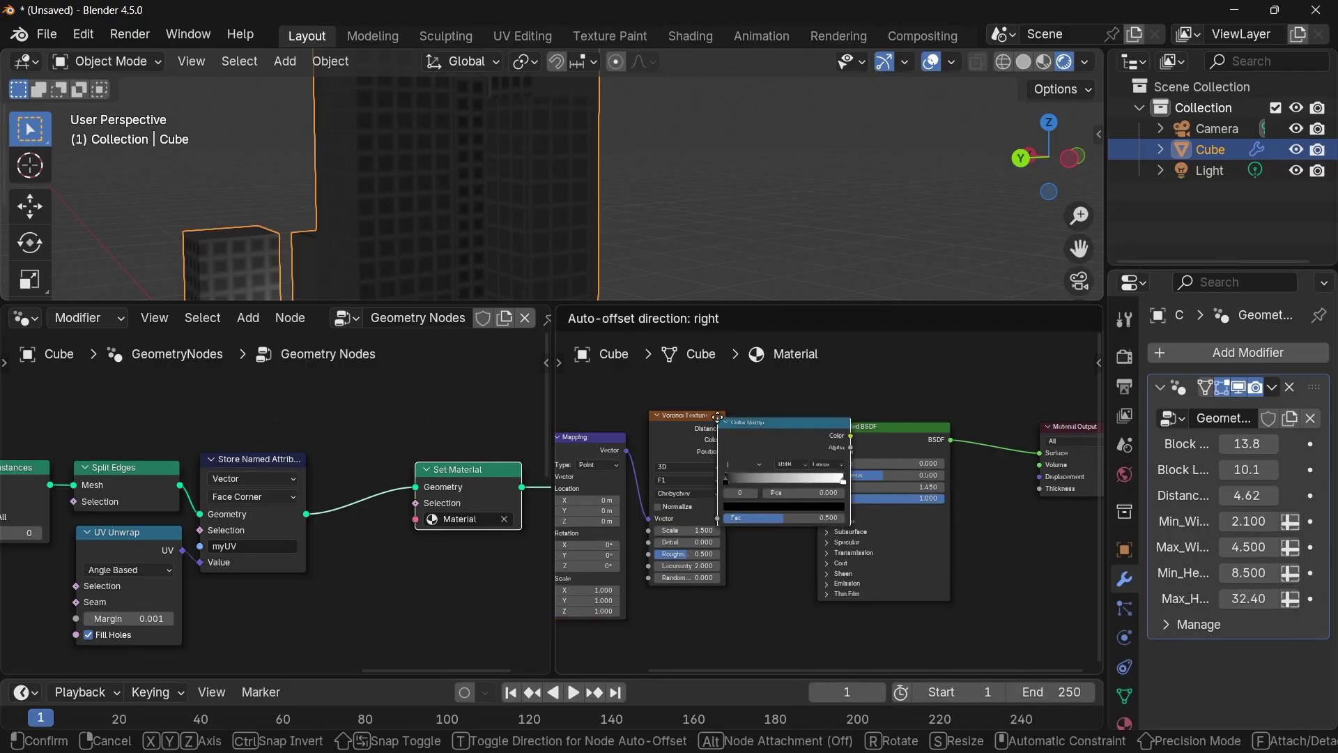
left_click(759, 474)
- Sharpen the Color Ramp's transition by moving the white stop inward and placing the black stop at position 0.399
left_click_drag(847, 483, 792, 486)
middle_click_drag(417, 176, 432, 207)
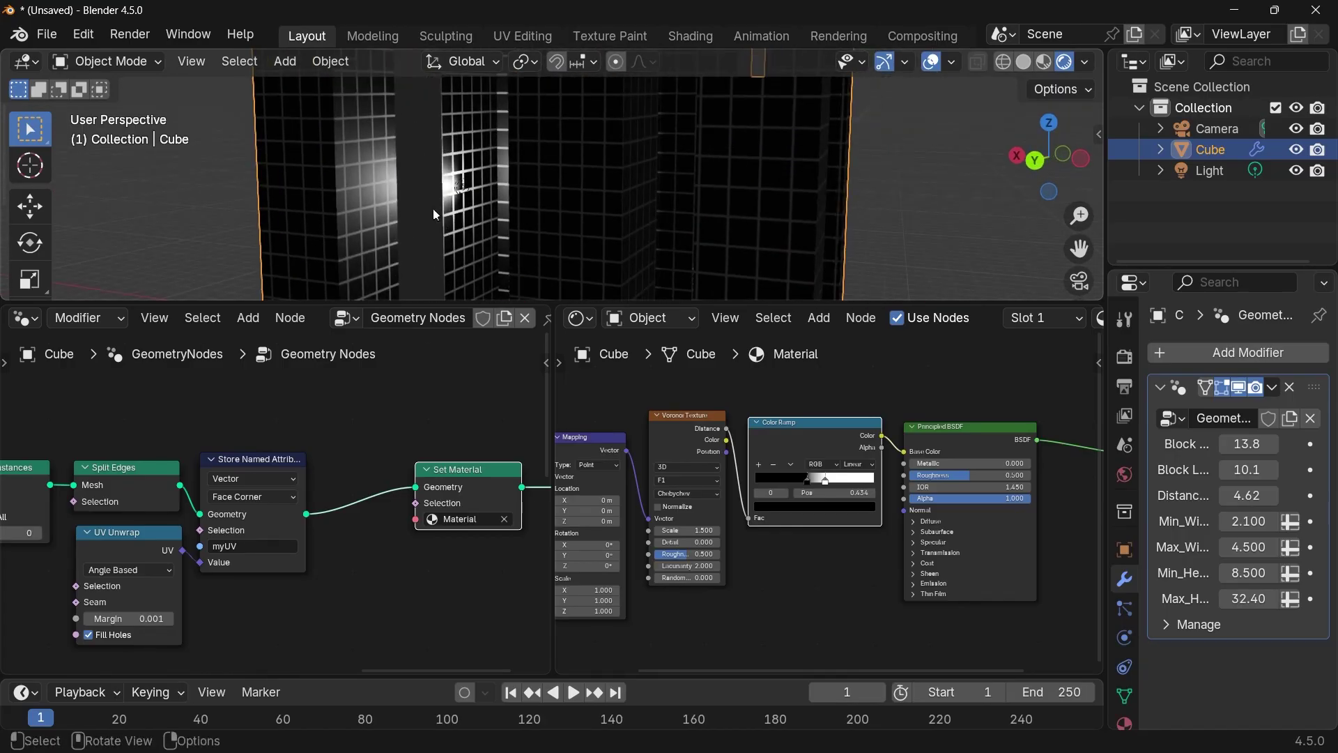
scroll(426, 189, "up", 3)
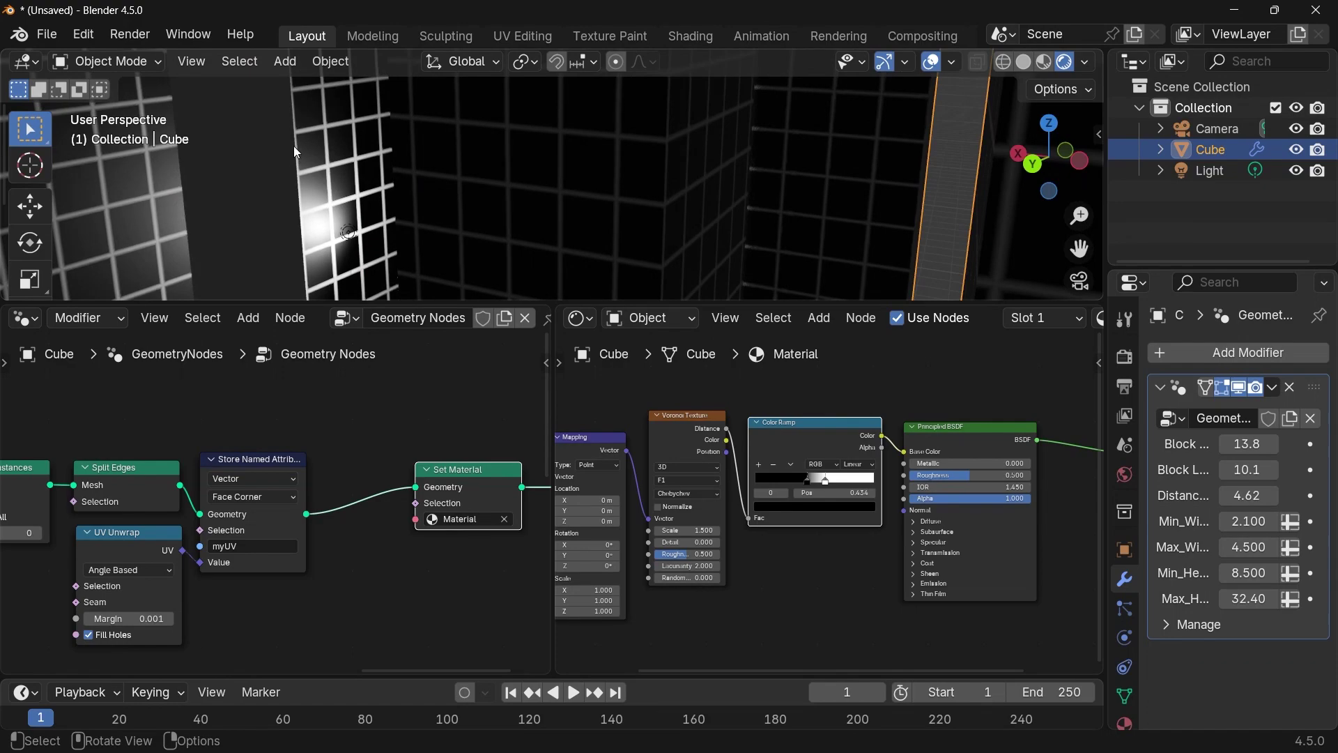
middle_click_drag(251, 227, 232, 190)
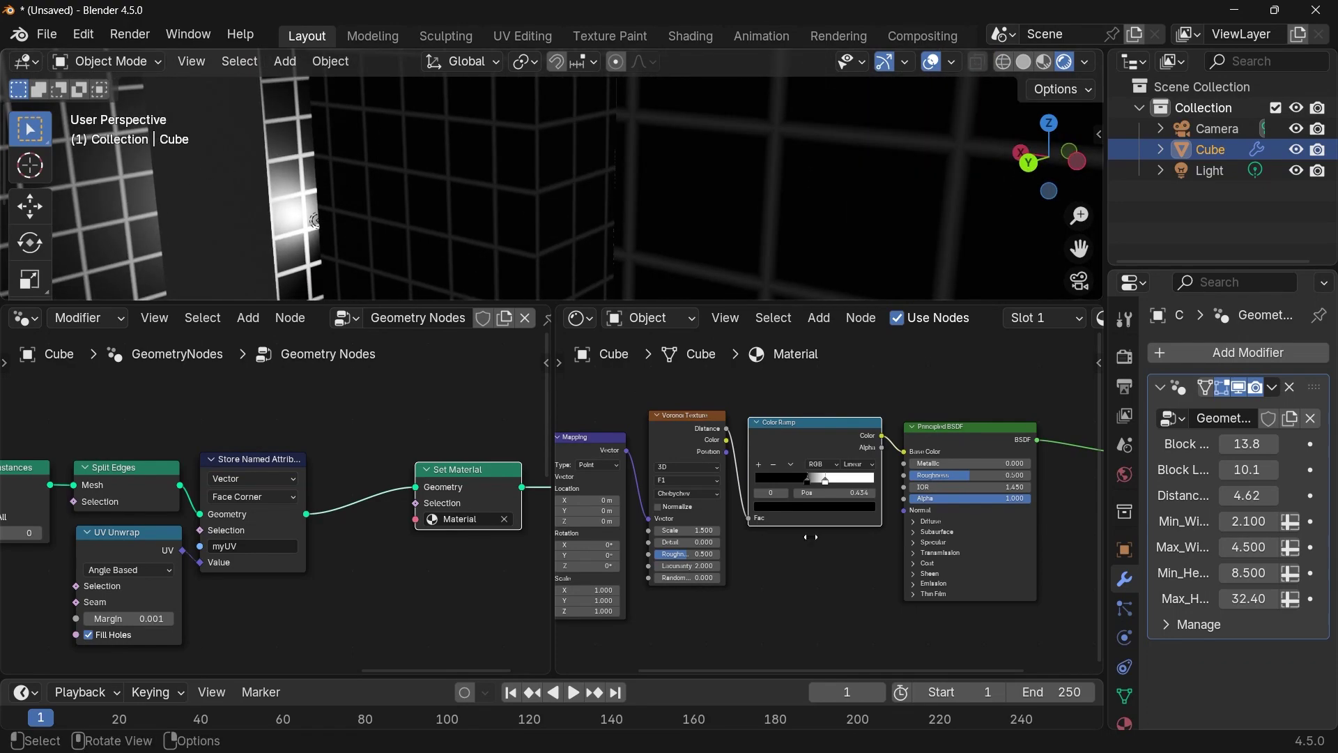
scroll(815, 495, "up", 1)
left_click_drag(800, 477, 766, 477)
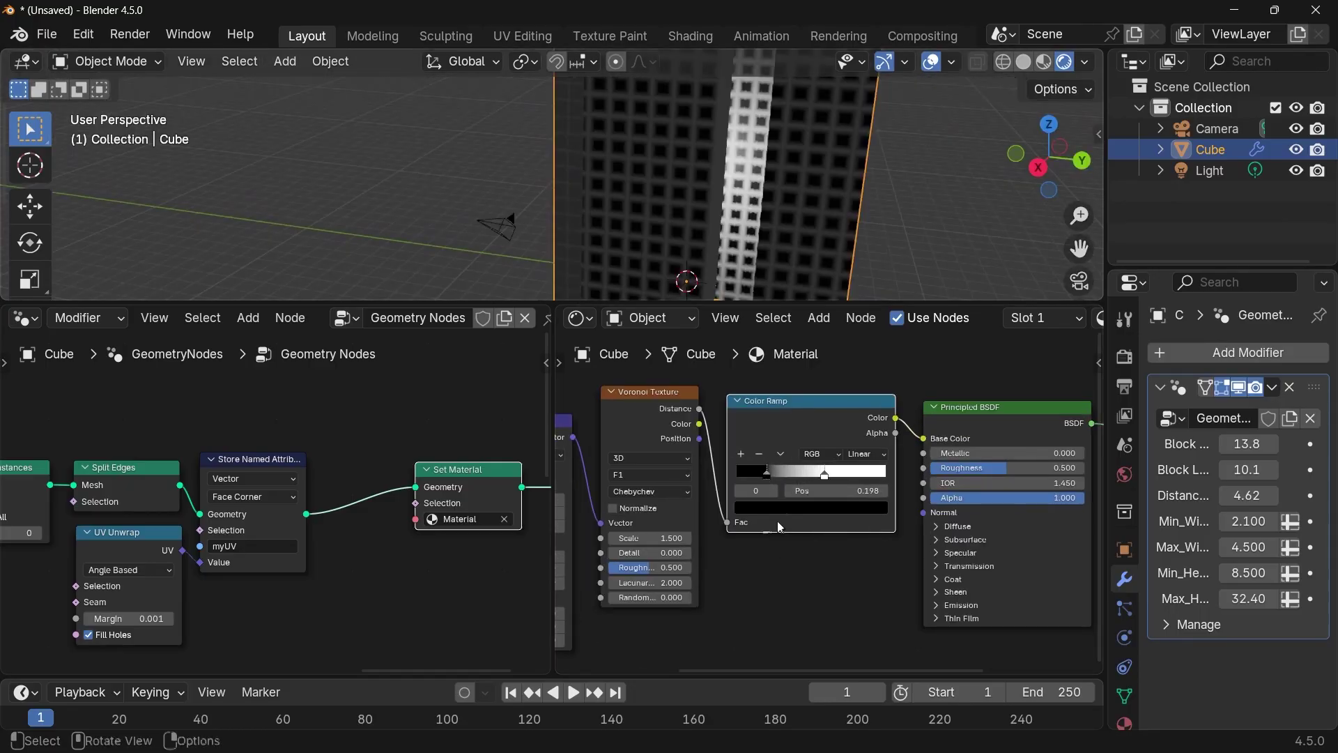
left_click_drag(766, 480, 798, 465)
middle_click_drag(674, 215, 594, 207)
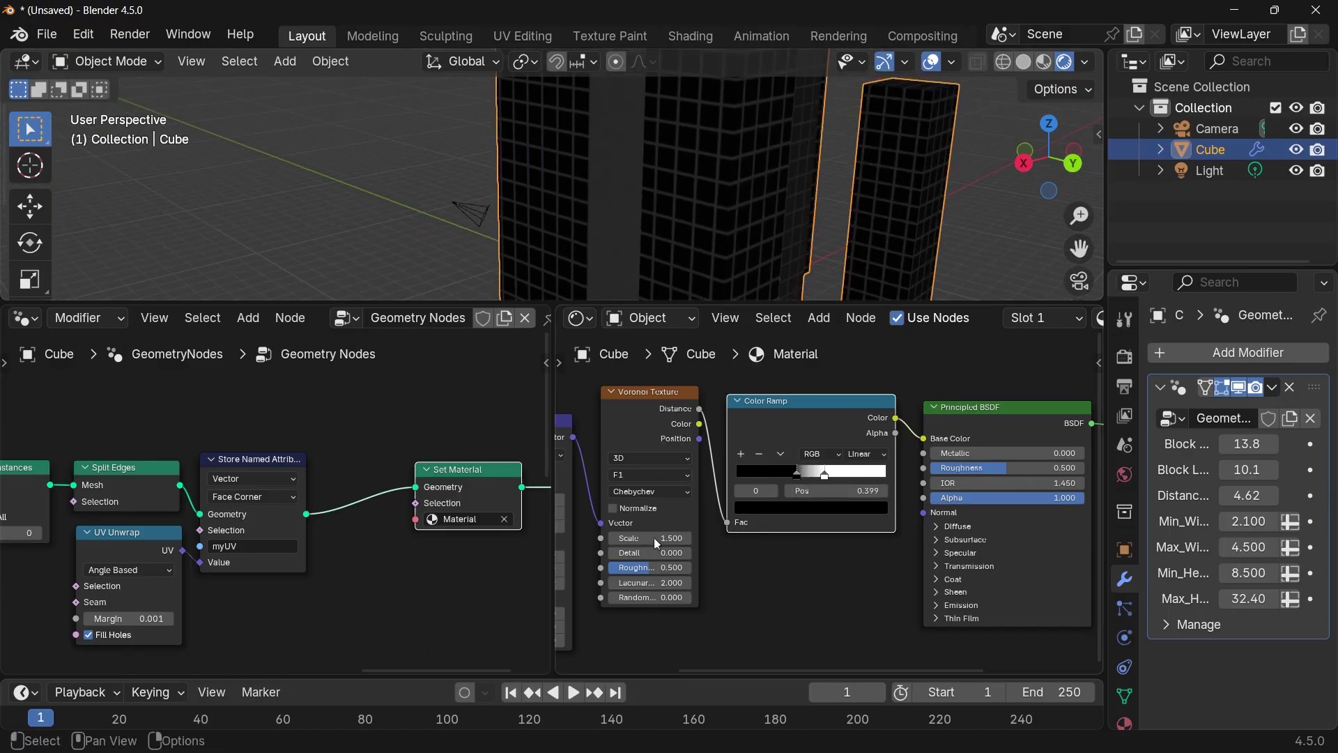
- Set the Voronoi Texture's scale to 1.630 and check the grid pattern on the blocks from other sides
left_click_drag(654, 537, 675, 537)
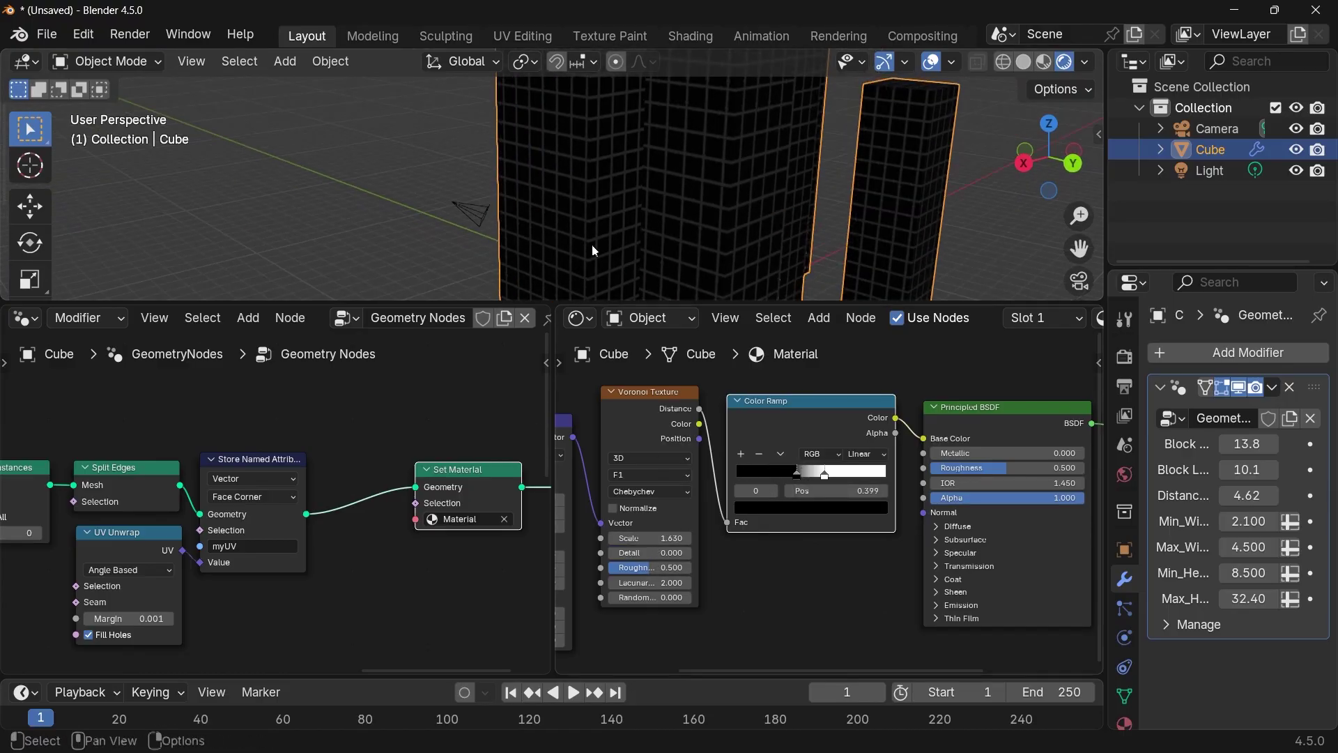
middle_click_drag(616, 207, 497, 261)
middle_click_drag(507, 169, 613, 129)
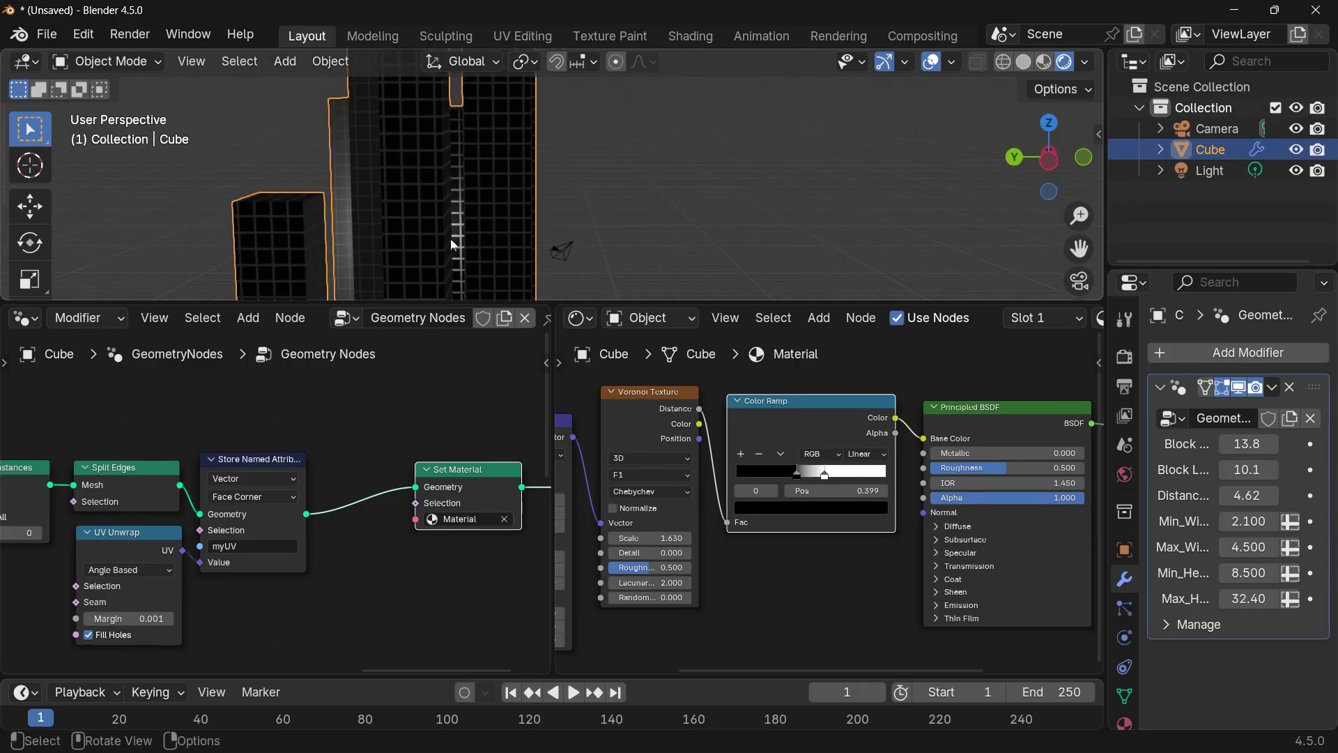
- Try driving the Mapping node's vector with the Texture Coordinate's UV output
middle_click_drag(705, 492, 988, 408)
middle_click_drag(859, 452, 861, 519)
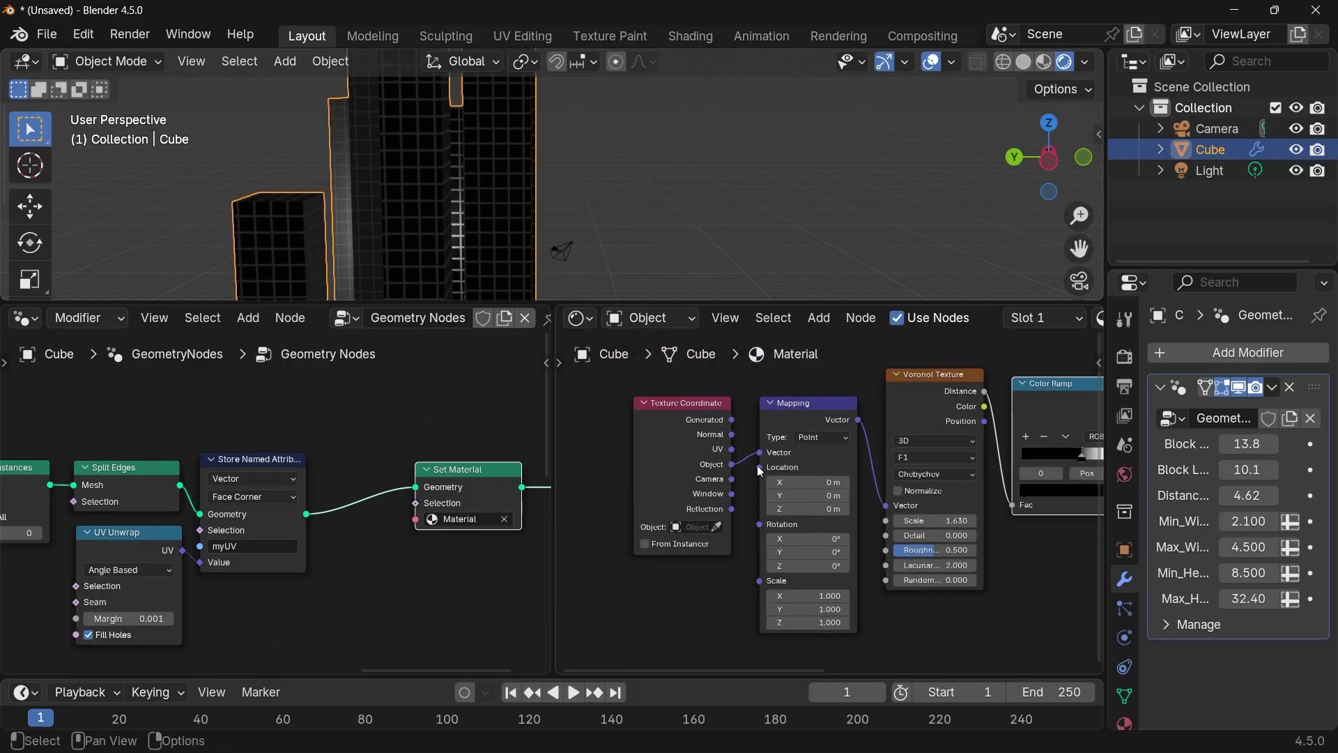
left_click_drag(732, 449, 759, 453)
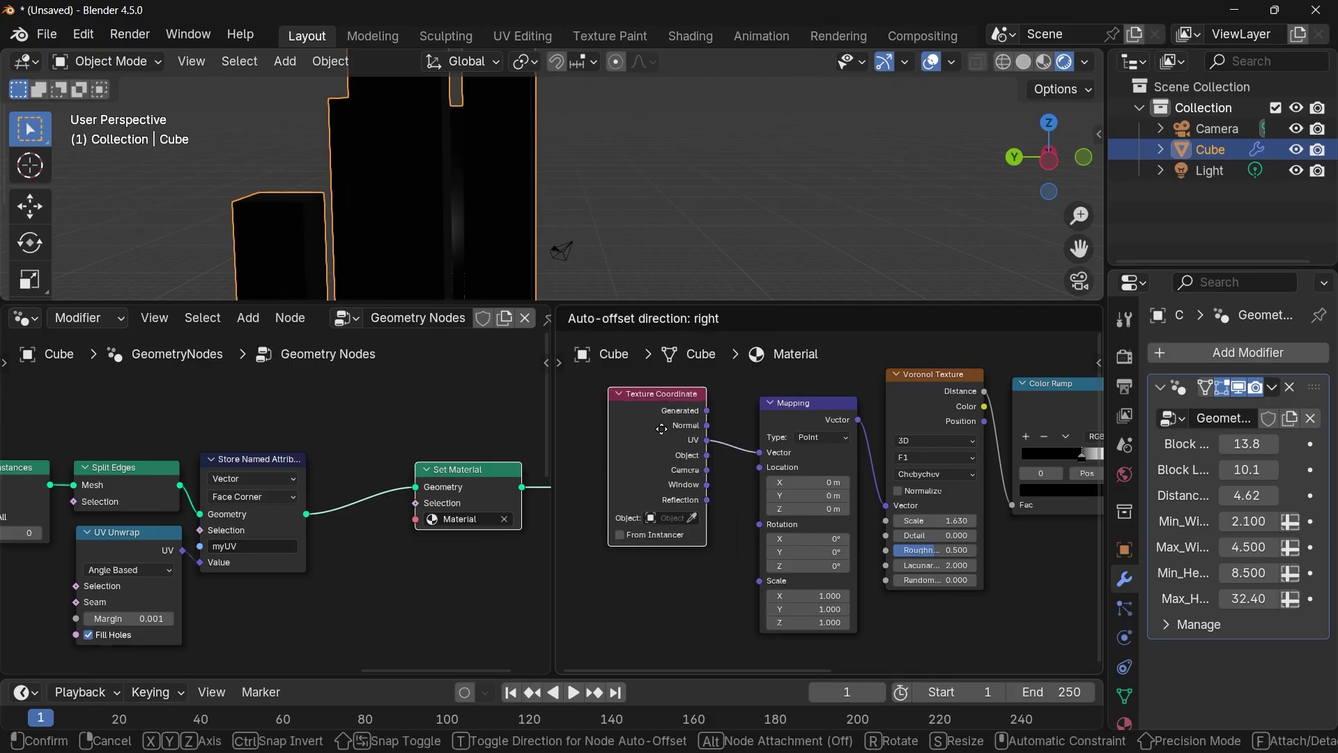
- Replace the Texture Coordinate node with an Attribute node placed before the Mapping node
left_click(661, 429)
key("x")
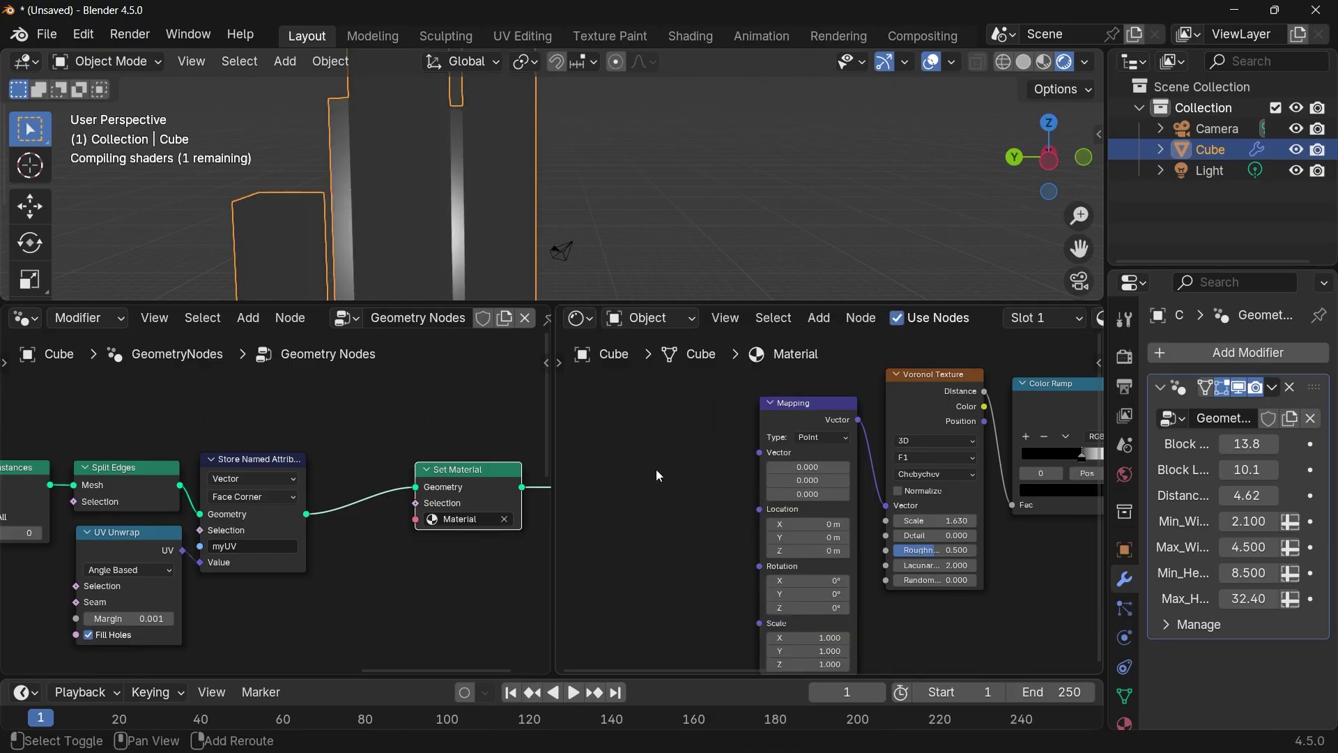
key("shift+a")
type("attr")
key("Return")
left_click(619, 442)
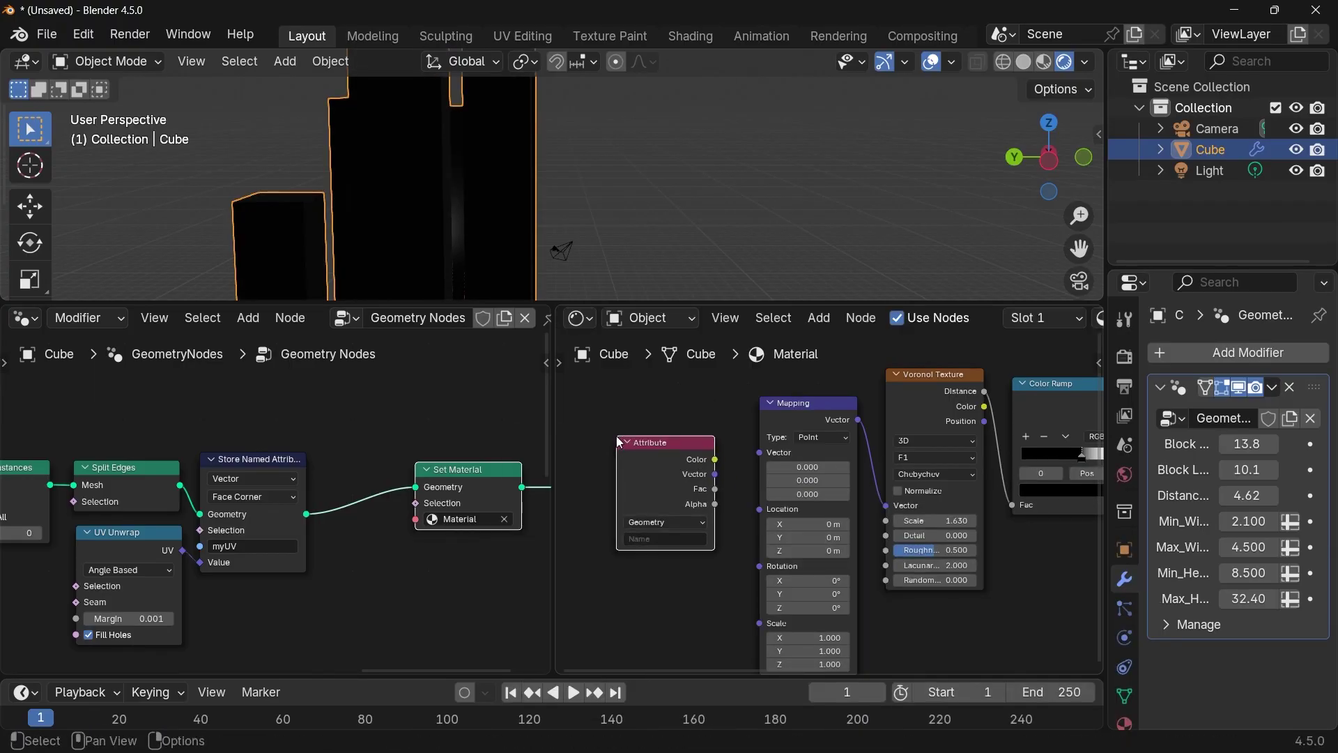
- Set the Attribute node's name to myUV and connect its Vector output to the Mapping node's Vector input
left_click(667, 538)
type("myUV")
key("Return")
left_click_drag(718, 480, 760, 452)
- Raise the Voronoi Texture's scale to 66.030 and move the Attribute node up close to the Mapping node
left_click_drag(920, 521, 1052, 520)
middle_click_drag(466, 299, 404, 210)
left_click_drag(651, 475, 672, 437)
middle_click_drag(562, 207, 416, 187)
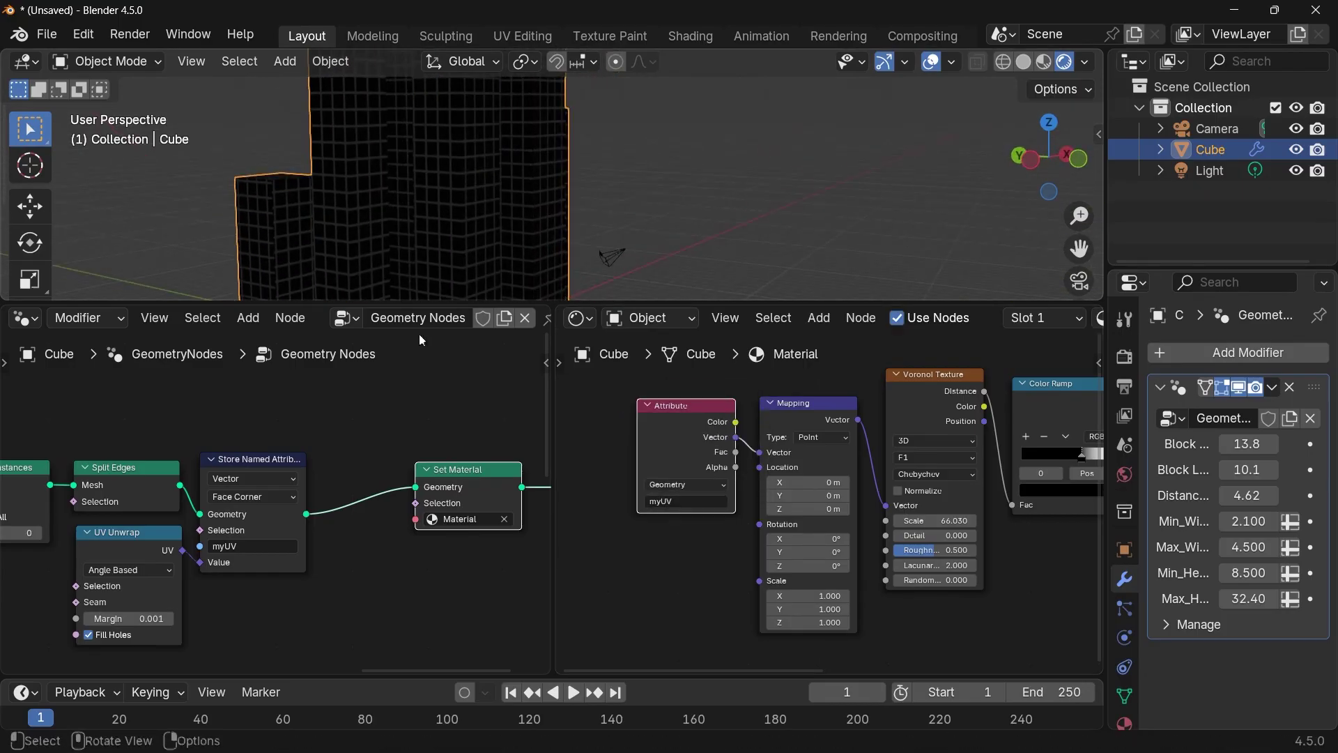
- Review the Split Edges and UV Unwrap section of the geometry node tree, selecting the Split Edges node
middle_click_drag(233, 572, 401, 522)
left_click(283, 449)
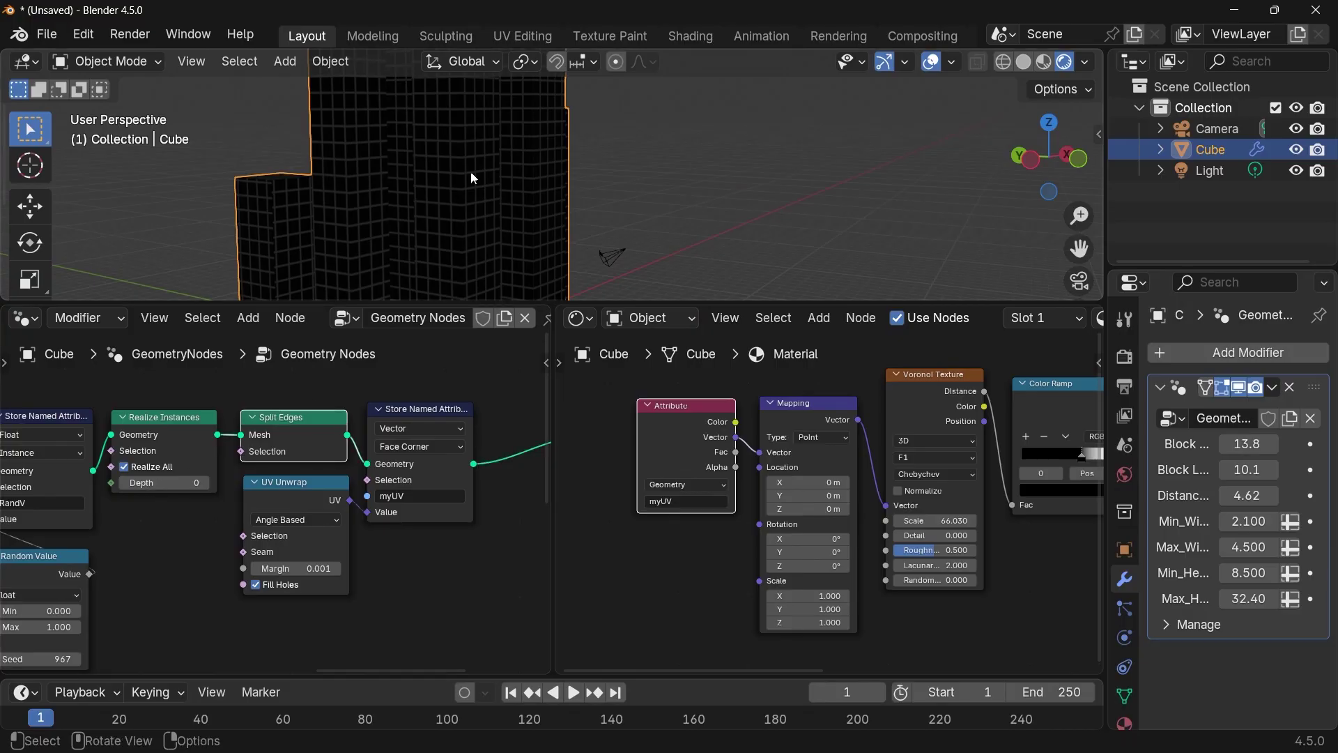
scroll(766, 508, "up", 2)
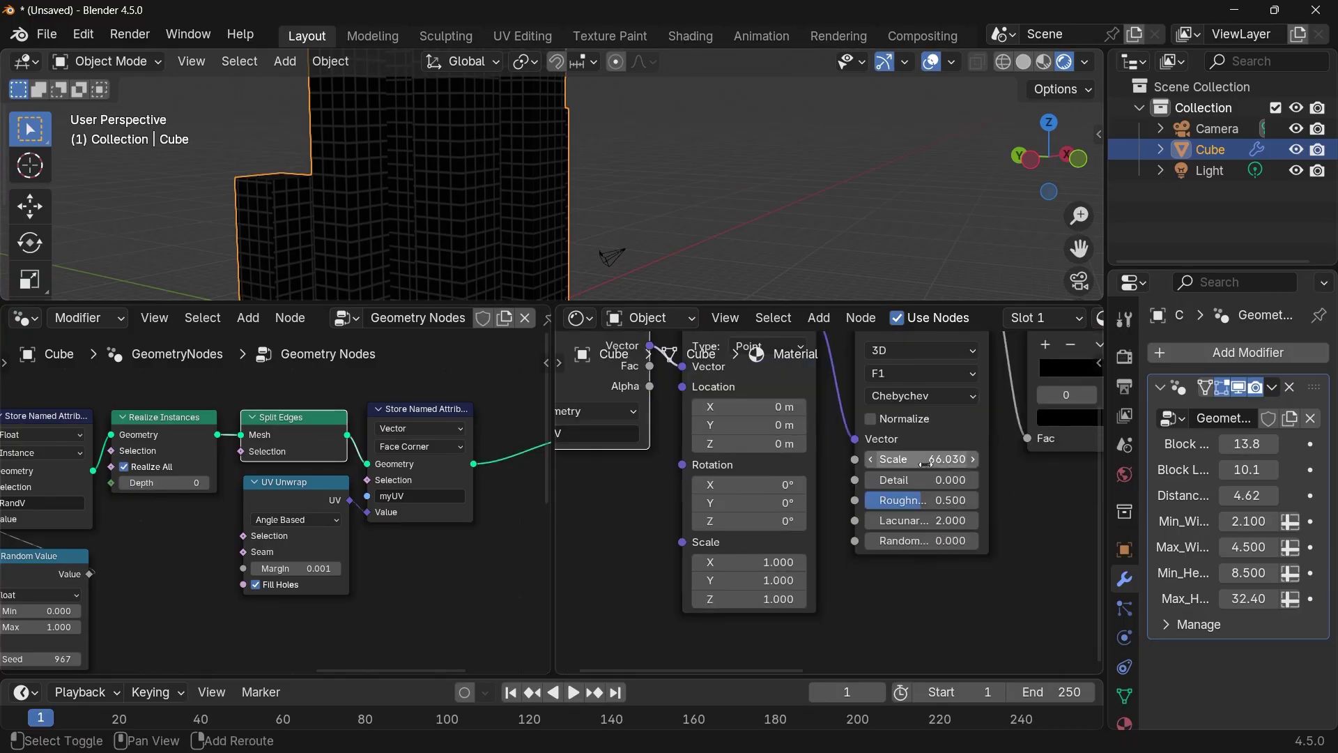
- Set the Voronoi Texture's scale to 75
left_click(907, 459)
type("75")
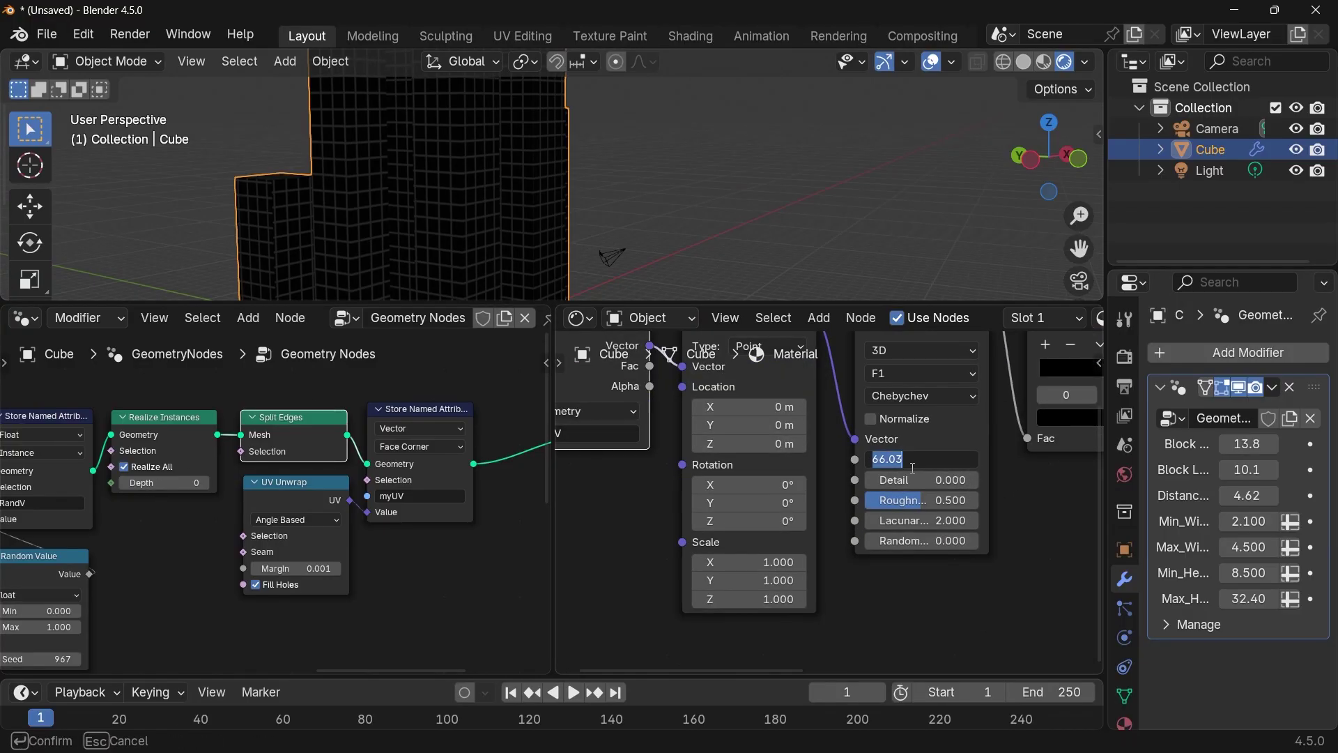
key("Return")
scroll(426, 219, "down", 4)
middle_click_drag(422, 222, 453, 207)
- Move the Principled BSDF and Material Output nodes together farther away from the Color Ramp node
middle_click_drag(975, 446, 804, 454)
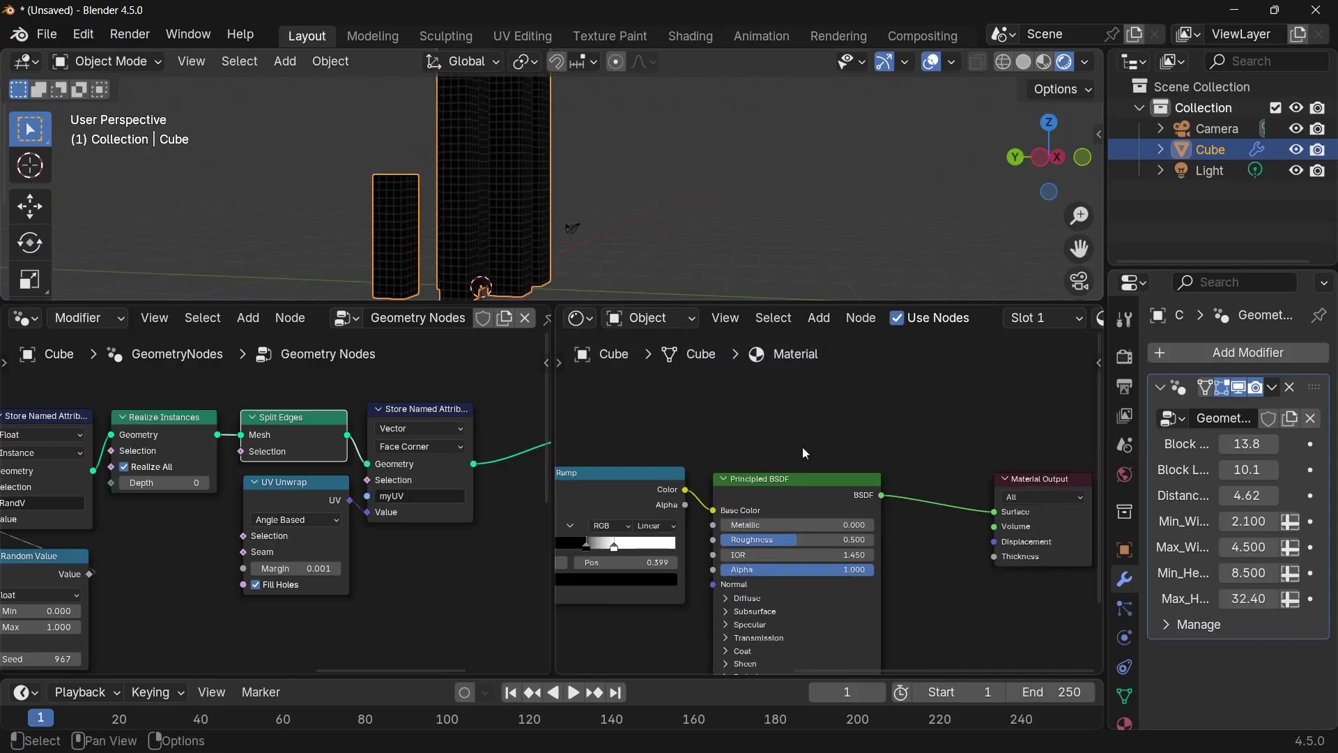
left_click_drag(792, 422, 1132, 636)
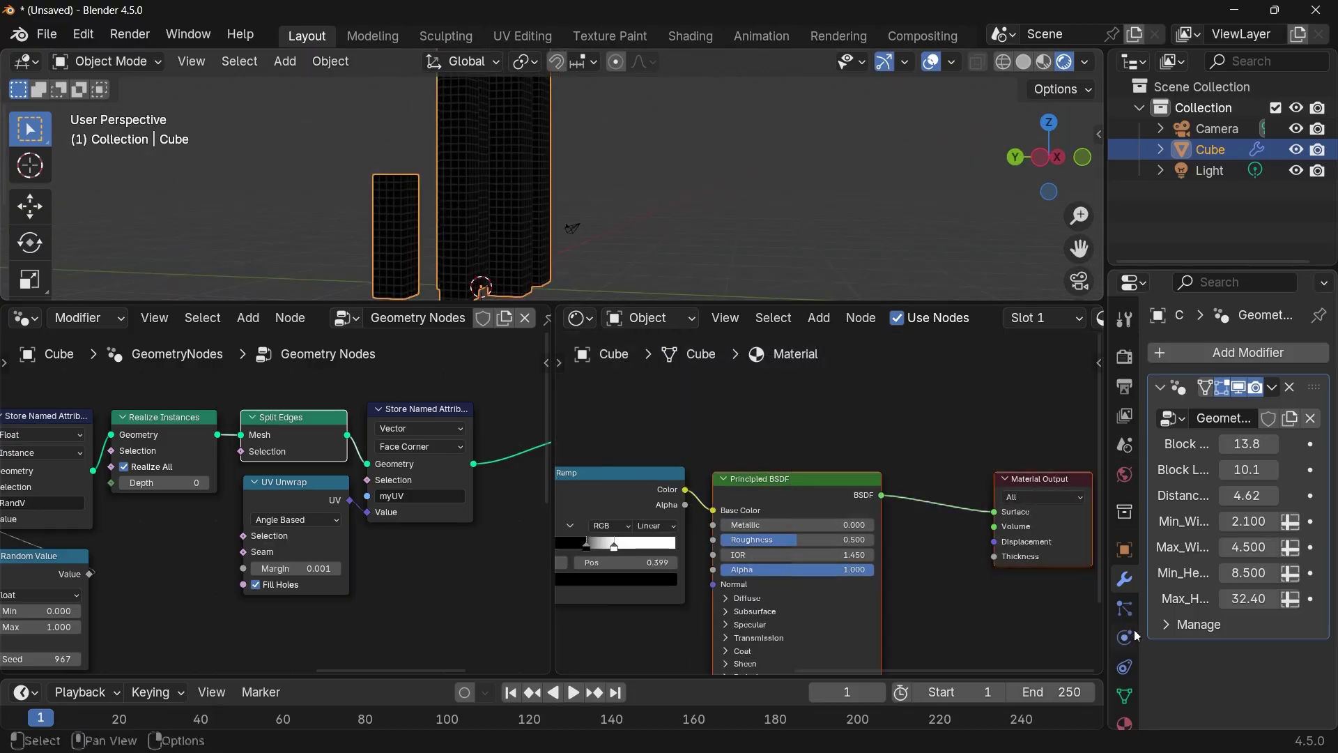
left_click_drag(778, 489, 967, 444)
middle_click_drag(926, 480, 636, 411)
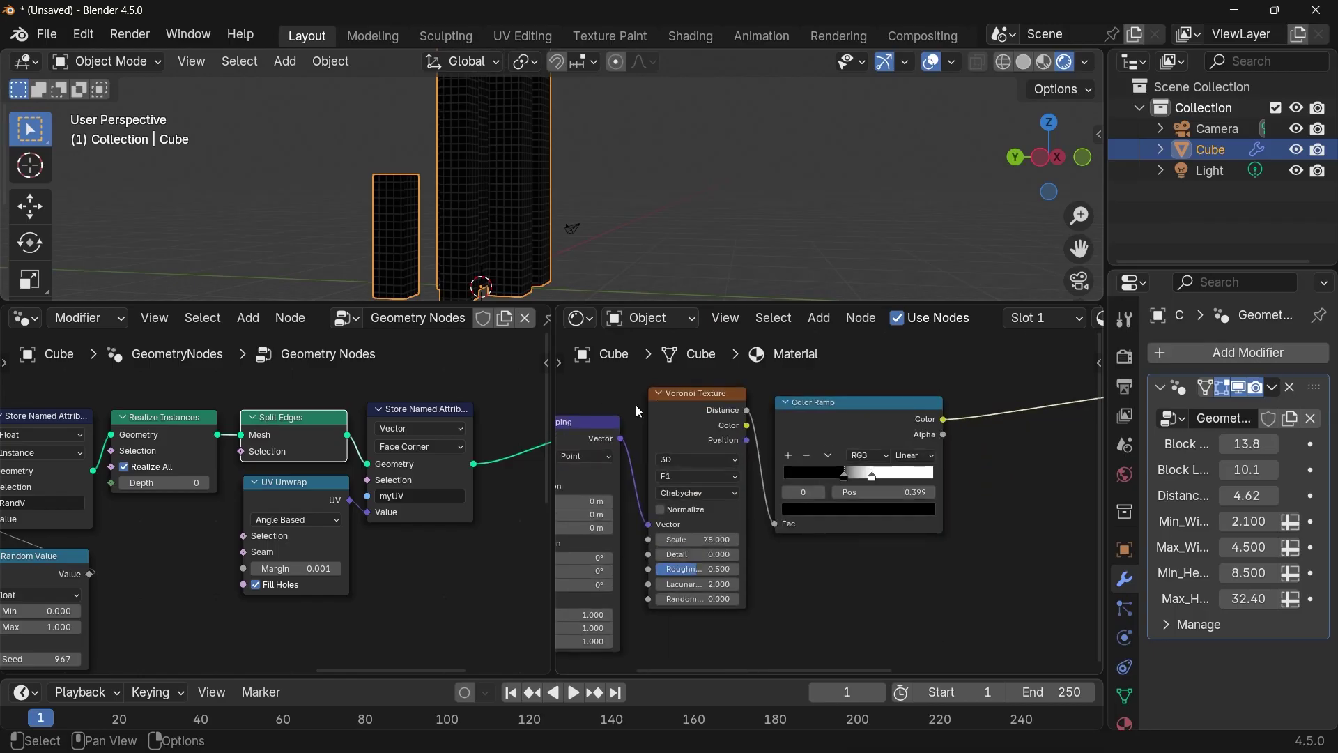
- Preview the Color Ramp's output directly on the buildings
left_click(851, 427)
left_click(850, 426, "ctrl+shift")
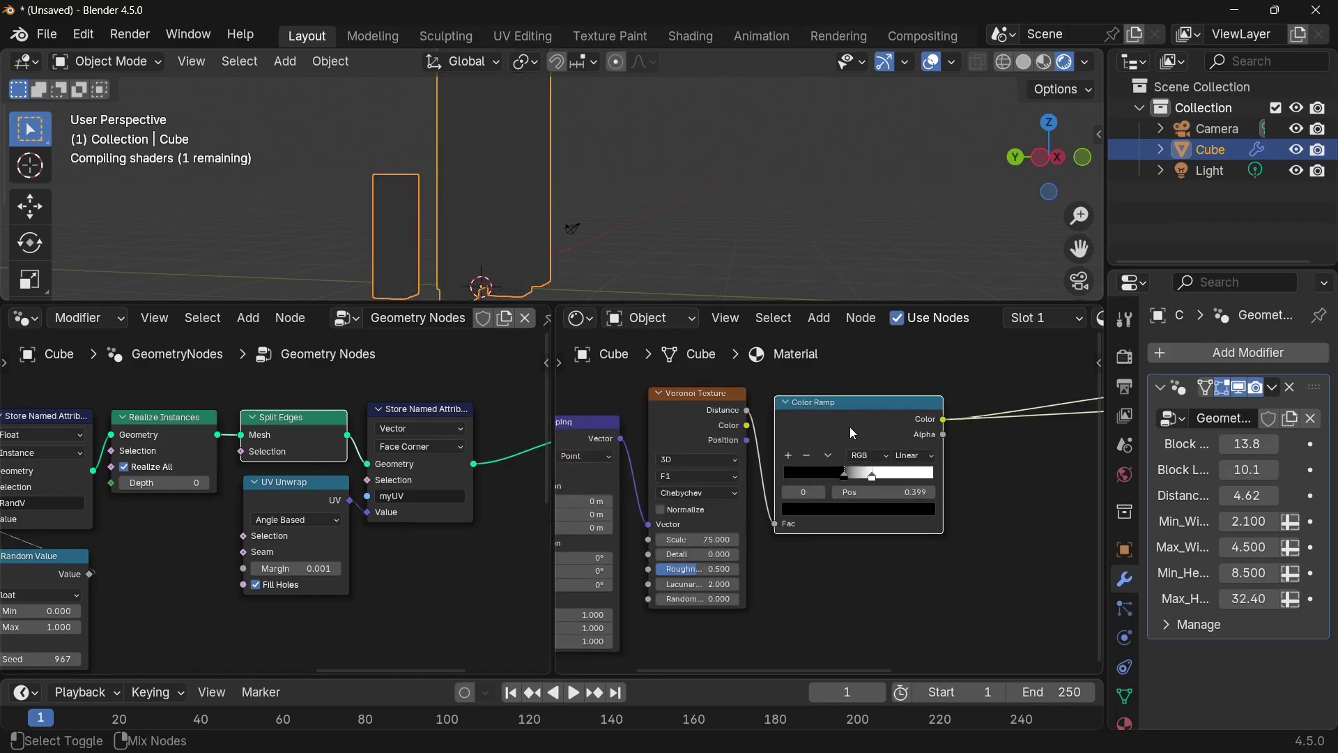
scroll(526, 218, "up", 3)
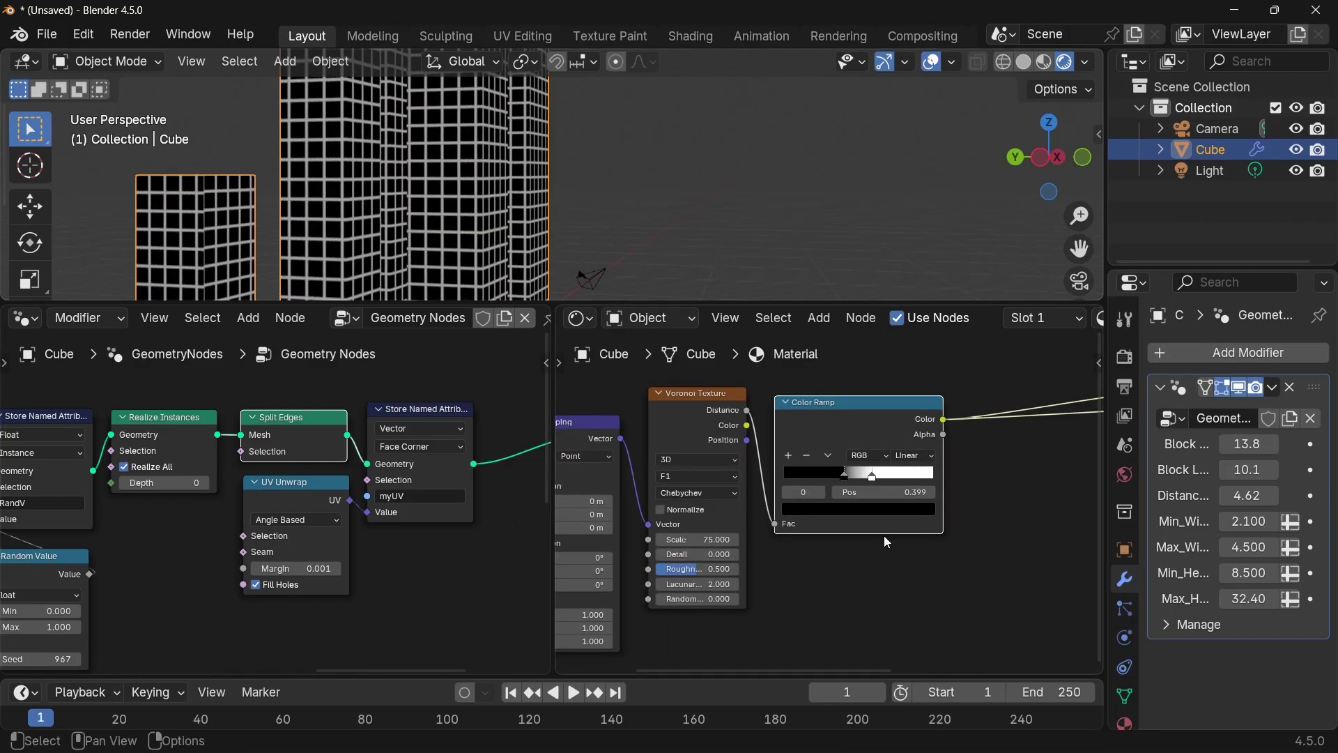
scroll(441, 206, "up", 5)
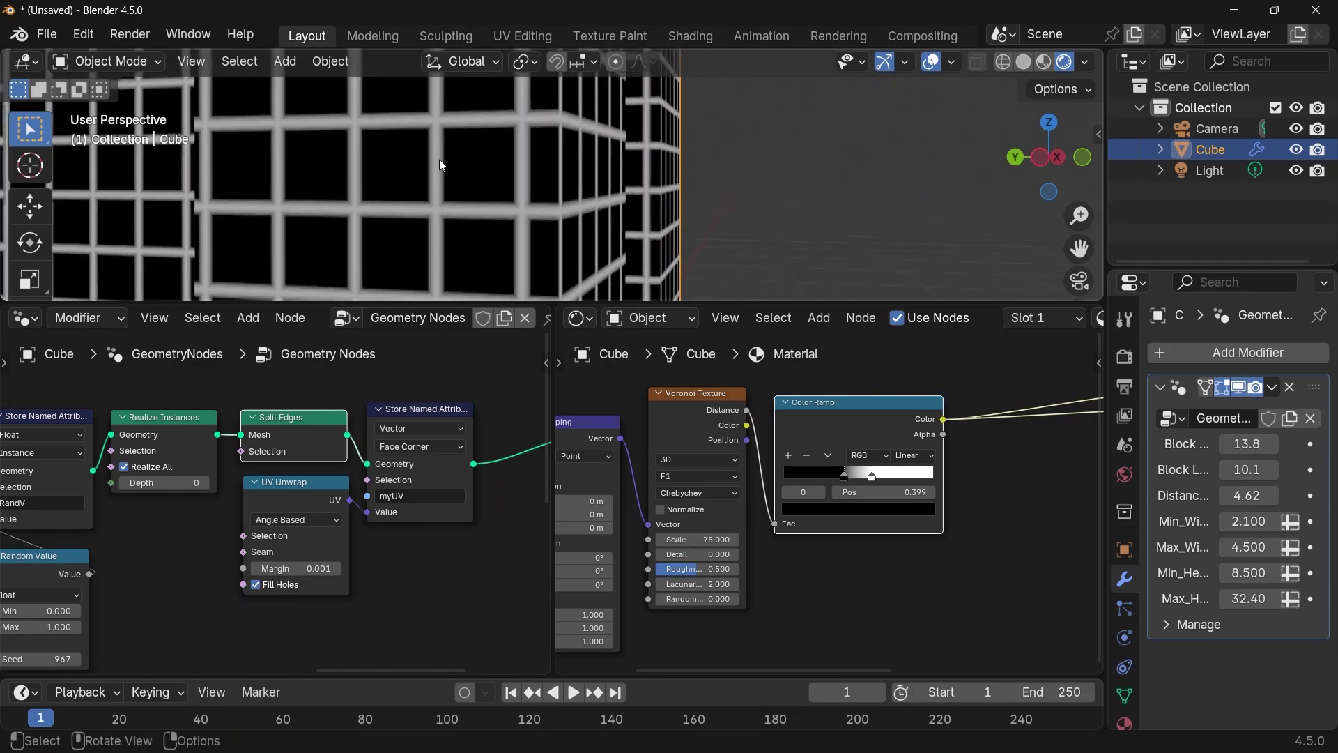
- Set the Color Ramp interpolation to Constant and move the white stop before the black one, to position 0.309
left_click(913, 456)
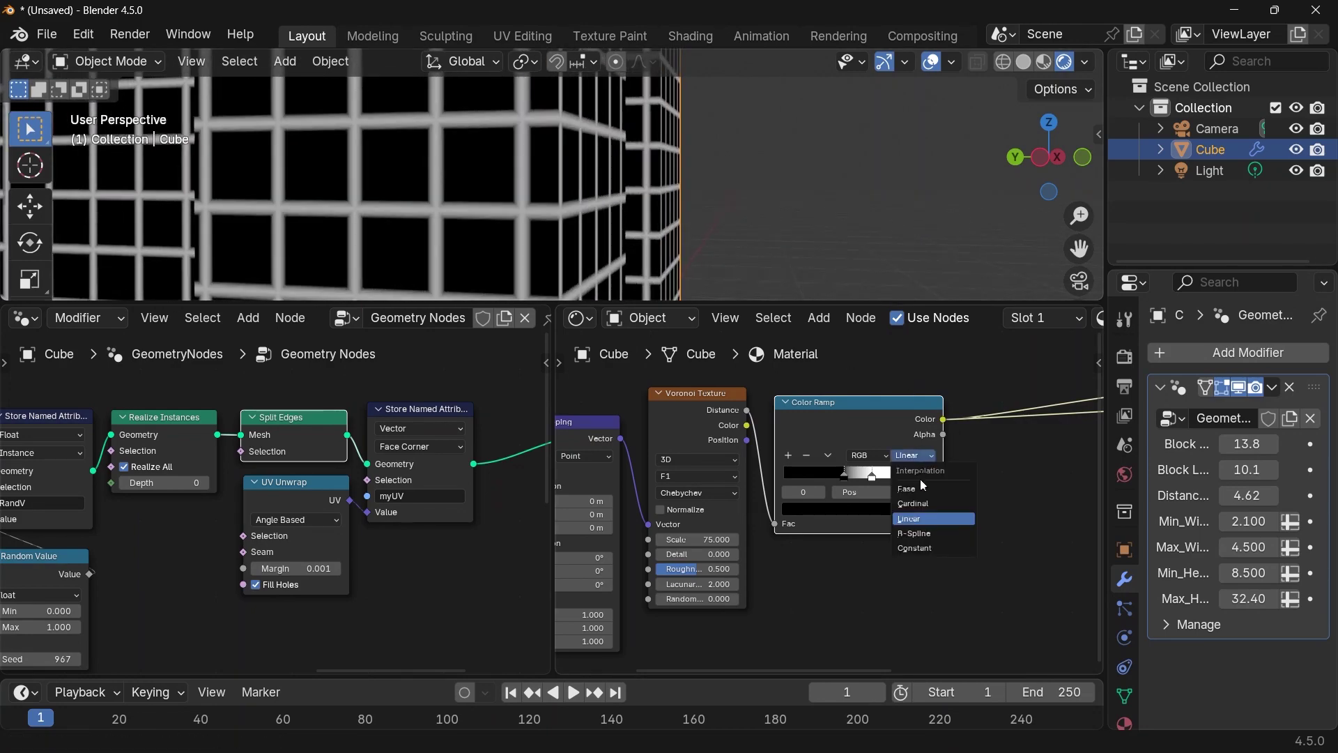
left_click(922, 552)
left_click_drag(872, 478, 831, 481)
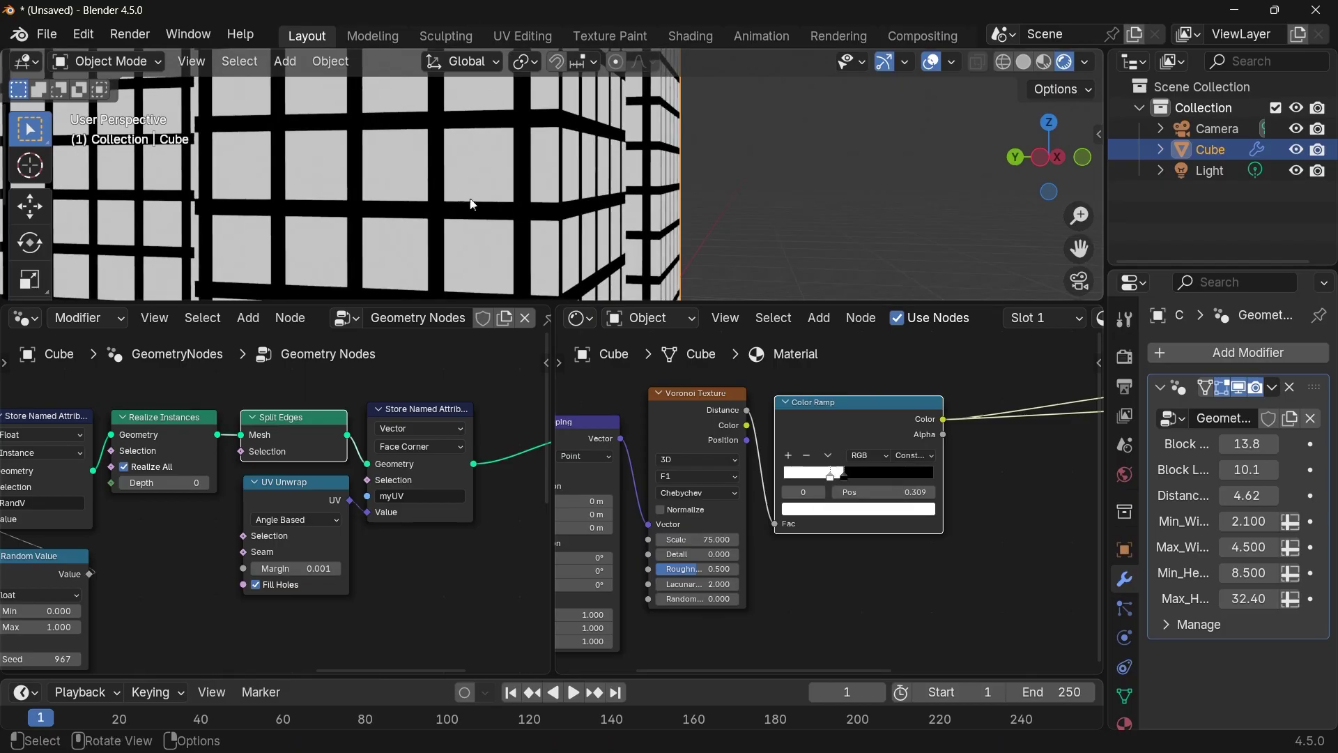
- Examine how the window grid lines meet at the edges and corners of the buildings
middle_click_drag(511, 183, 712, 218, "shift")
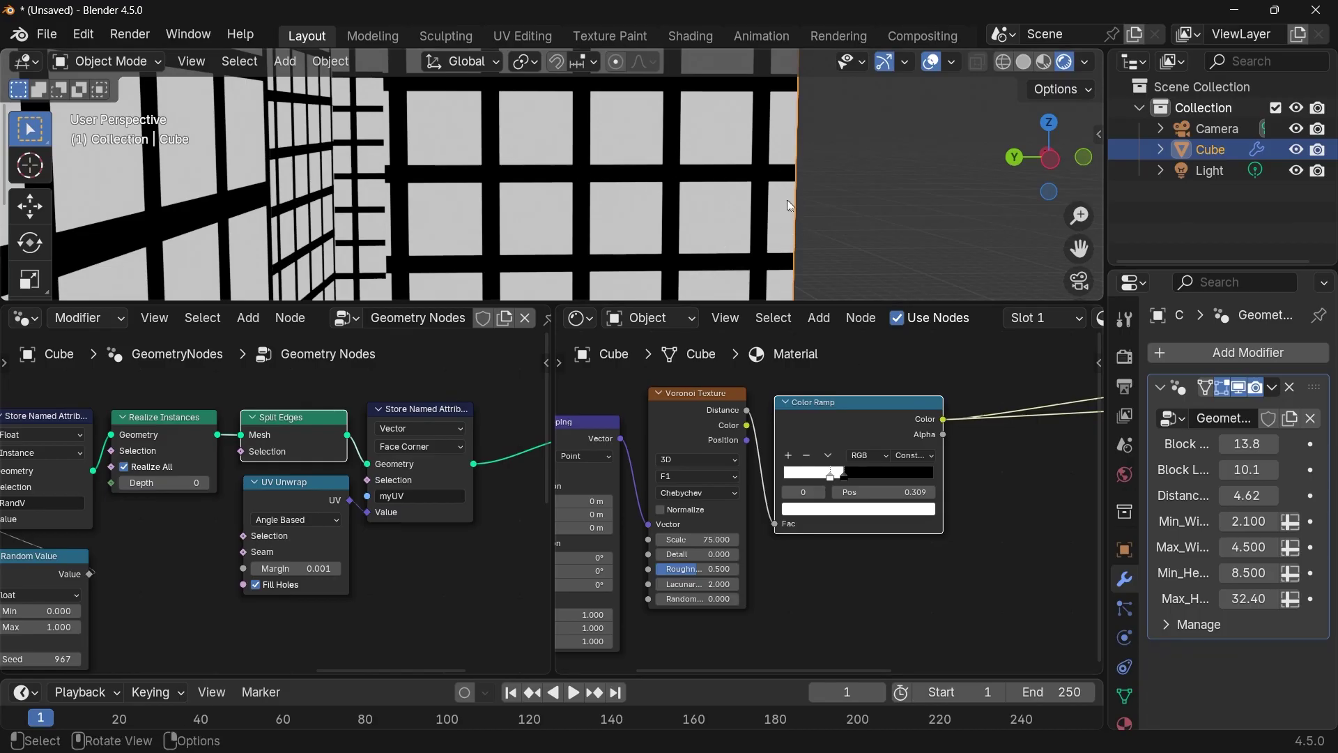
middle_click_drag(788, 224, 896, 169, "shift")
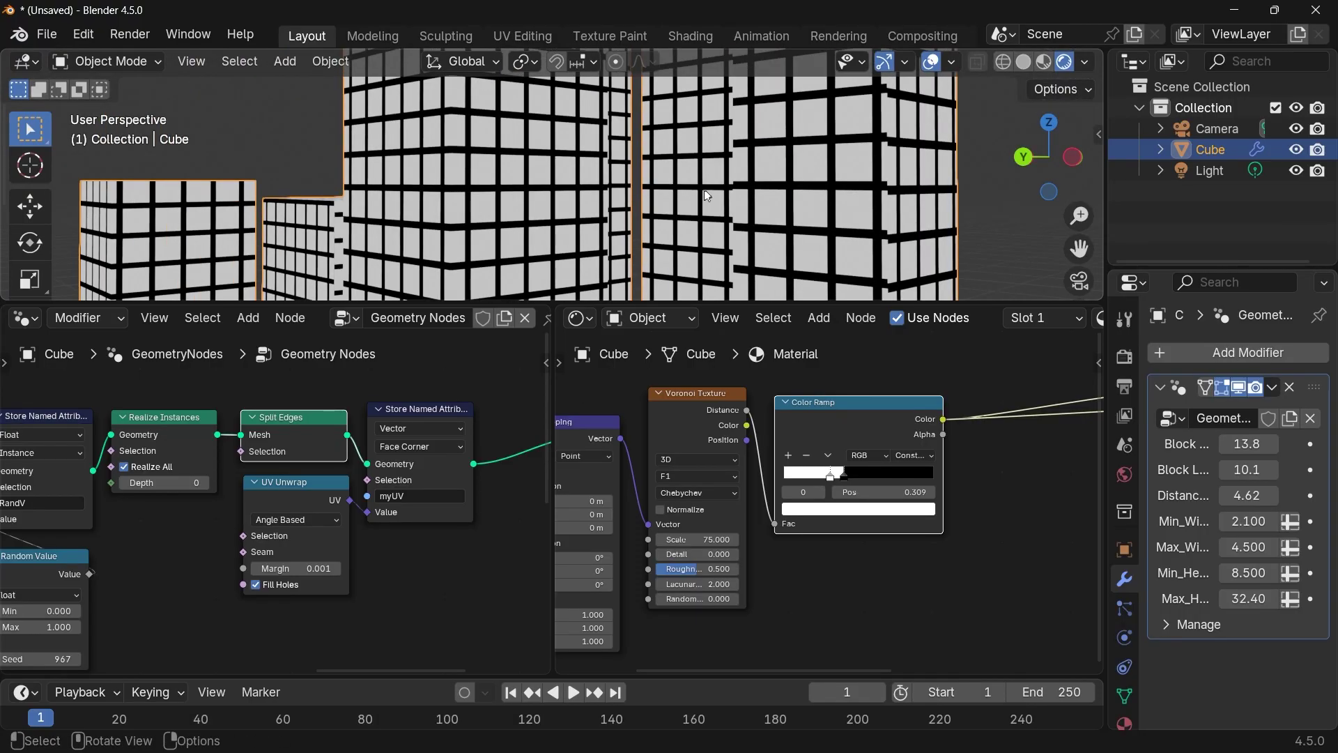
middle_click_drag(701, 201, 728, 244)
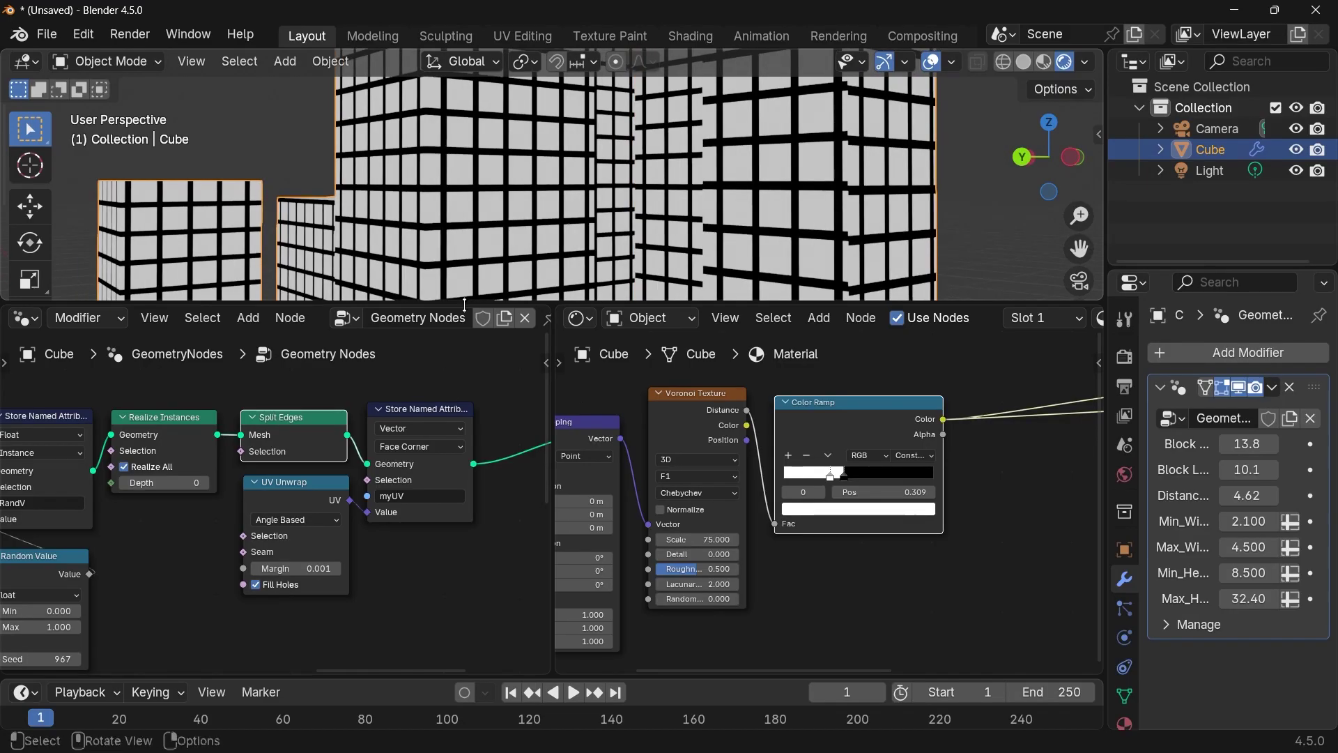
scroll(821, 167, "down", 1)
middle_click_drag(821, 167, 712, 178)
scroll(787, 167, "up", 1)
scroll(712, 179, "up", 1)
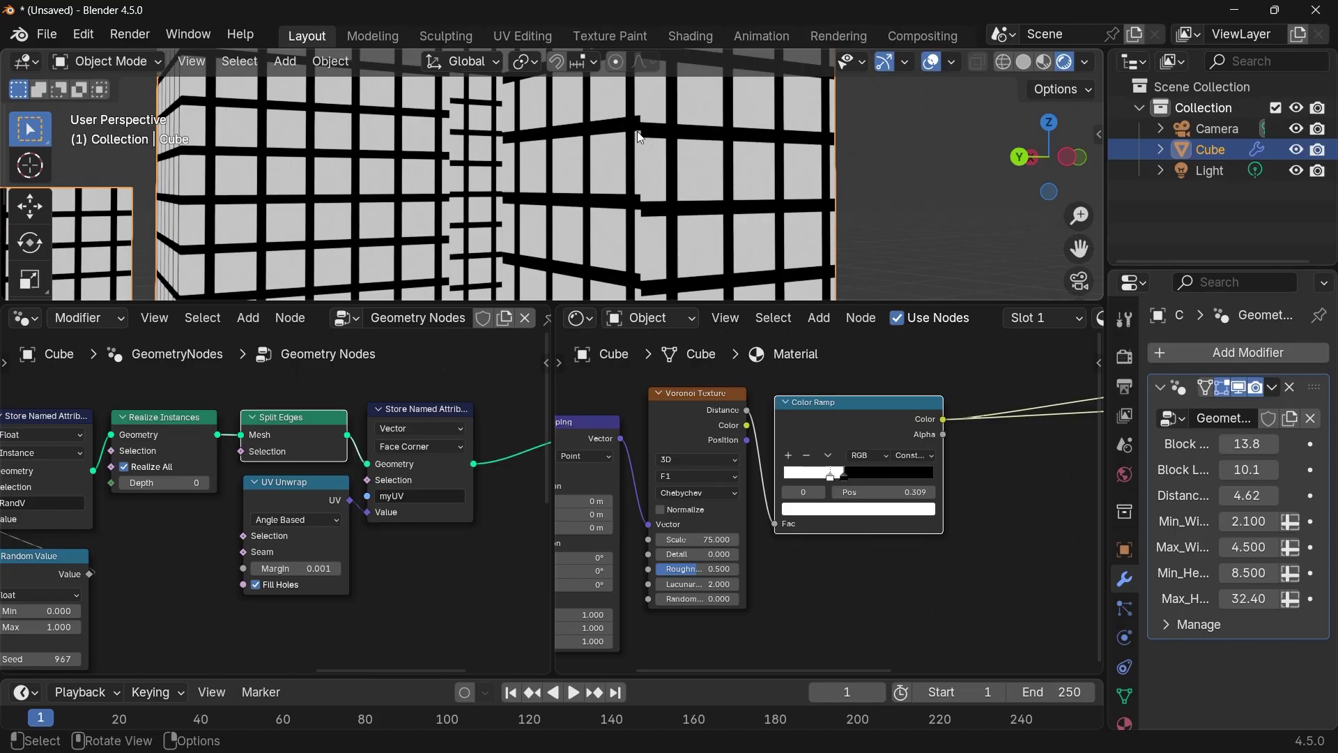
- Add an Extrude Mesh node between the Realize Instances and Split Edges nodes
scroll(279, 490, "down", 2)
middle_click_drag(279, 490, 426, 490)
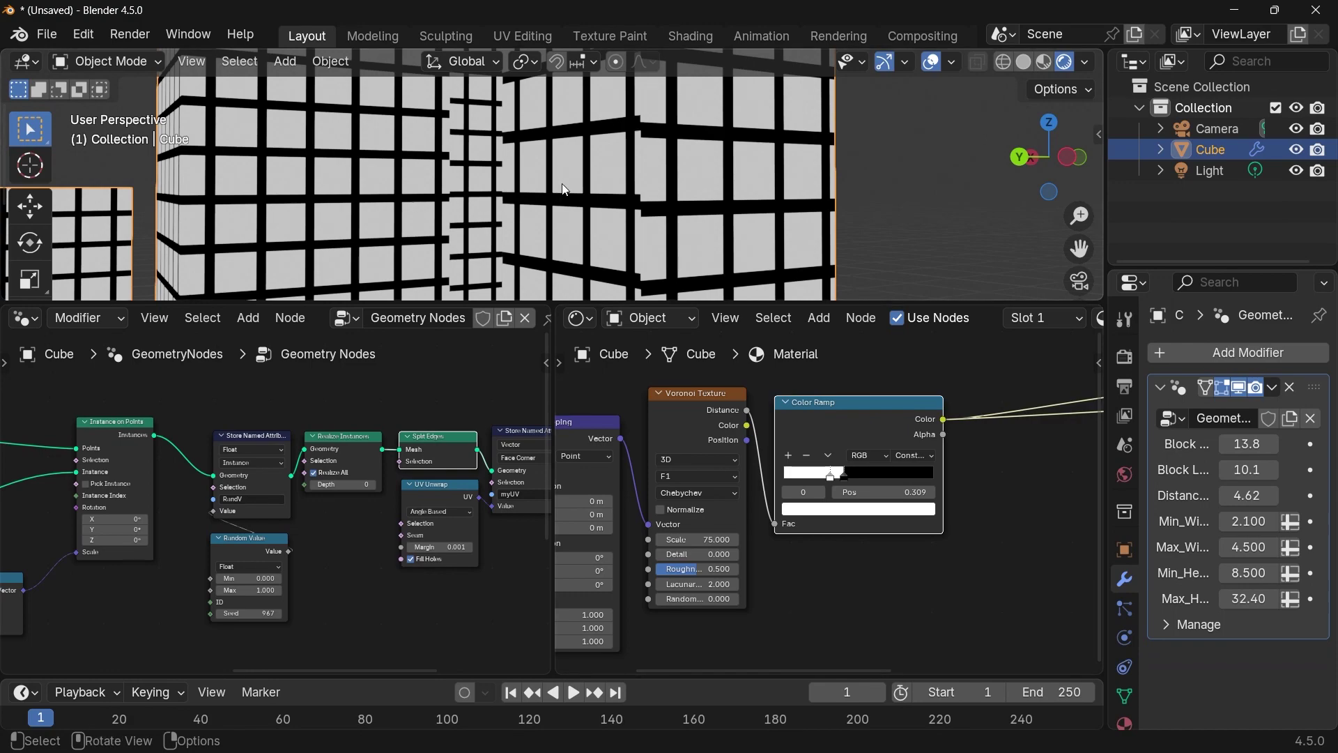
scroll(321, 529, "up", 1)
middle_click_drag(321, 530, 106, 534)
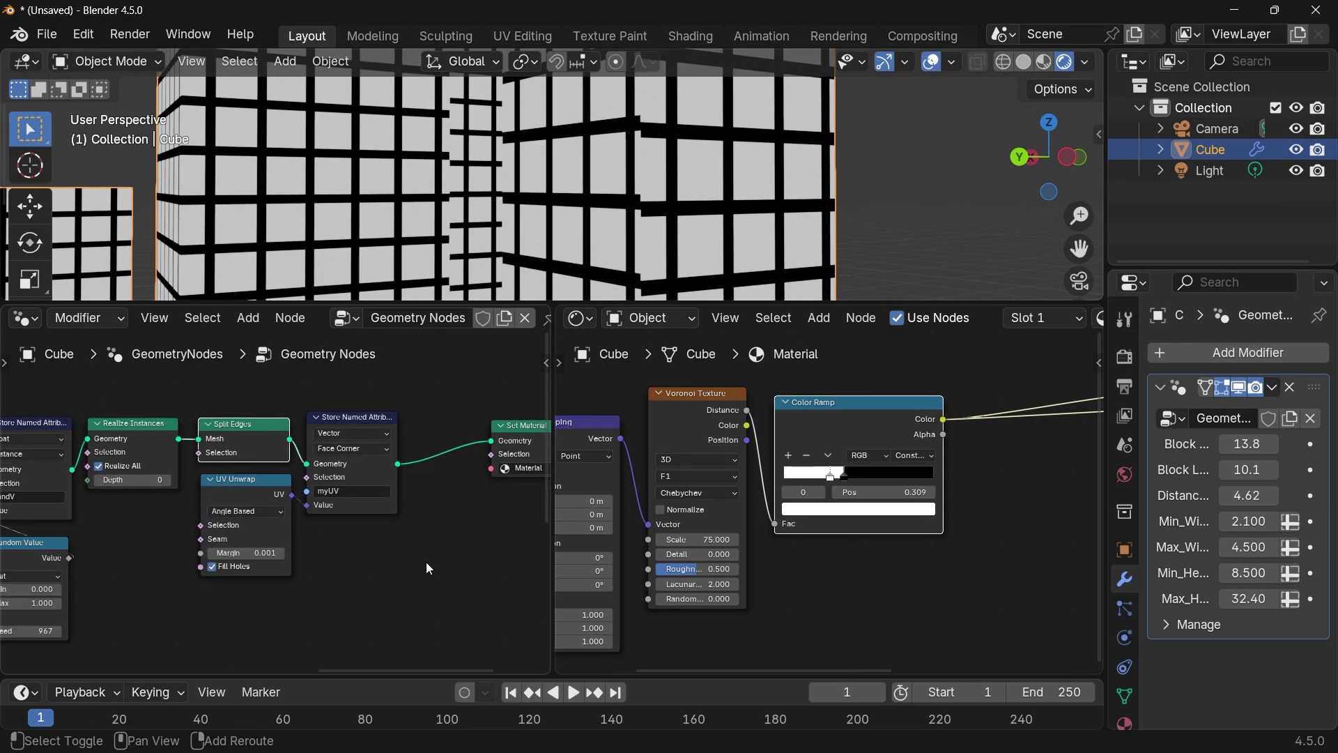
key("shift+a")
type("extru")
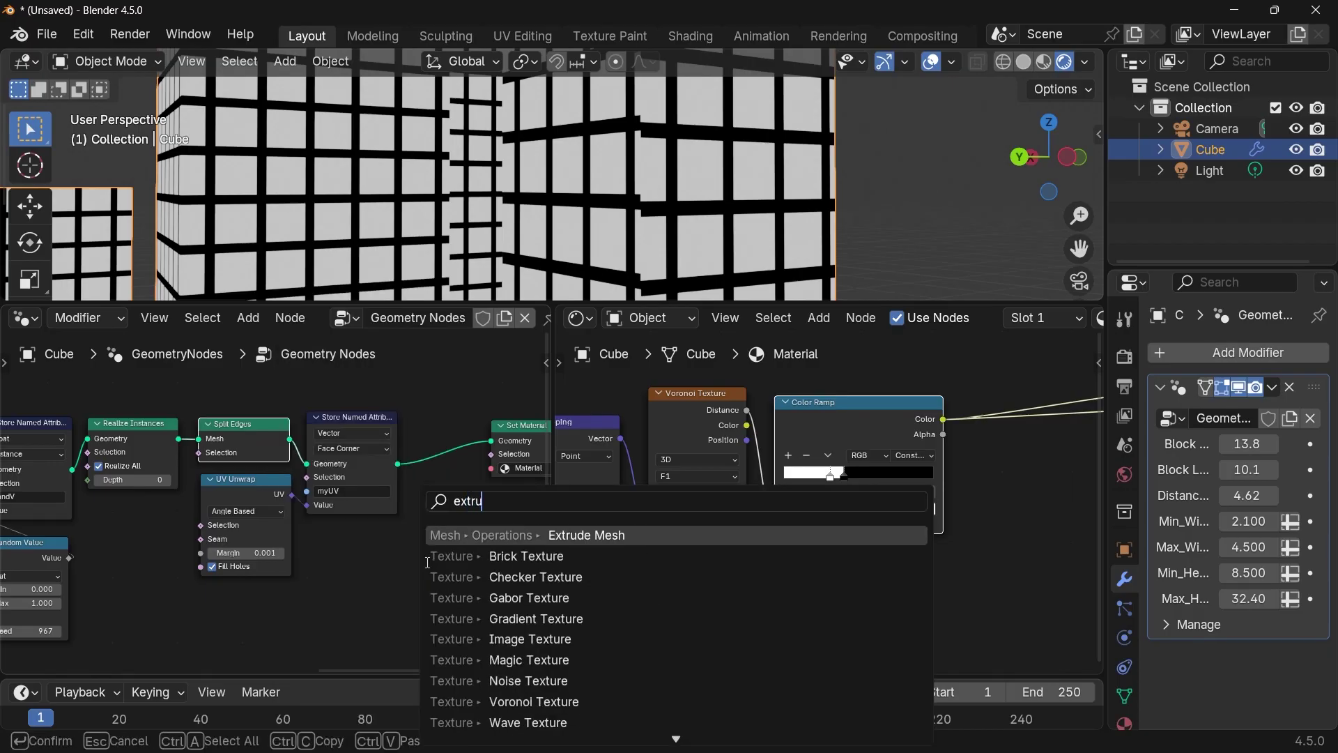
key("Return")
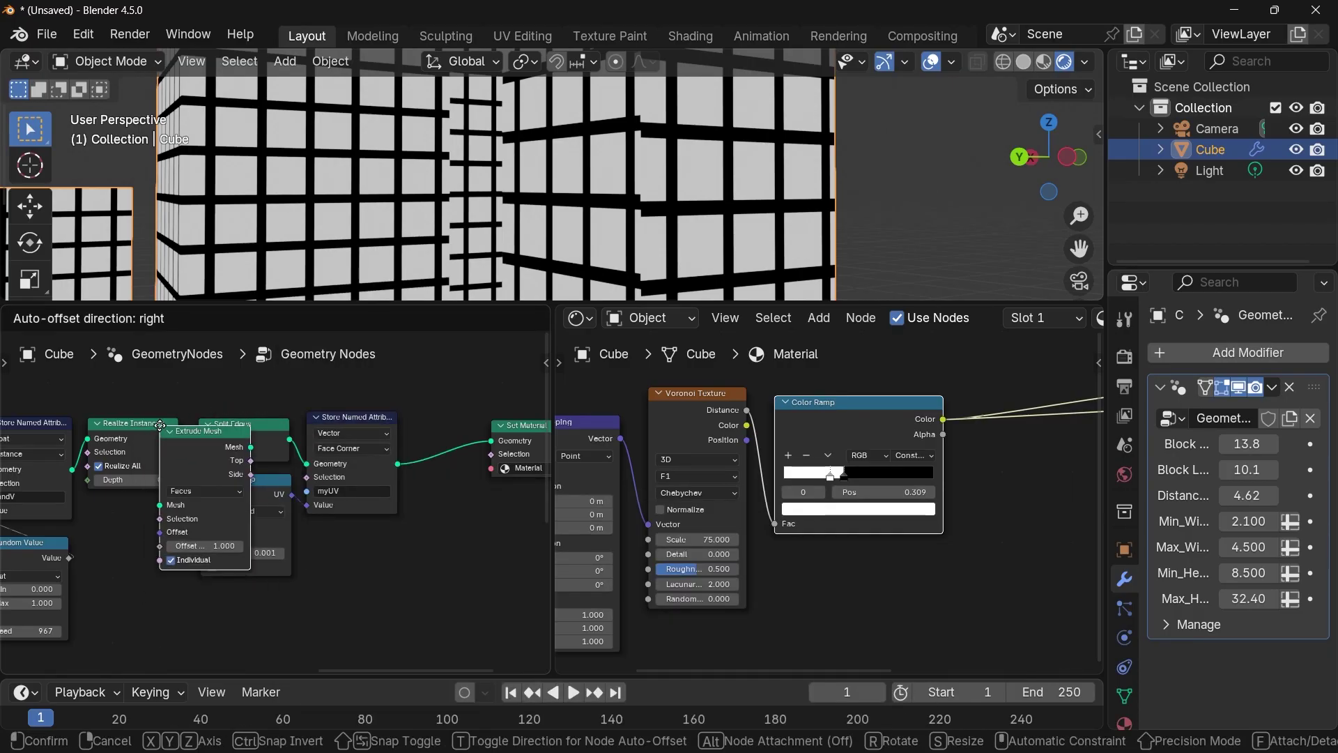
left_click(166, 425)
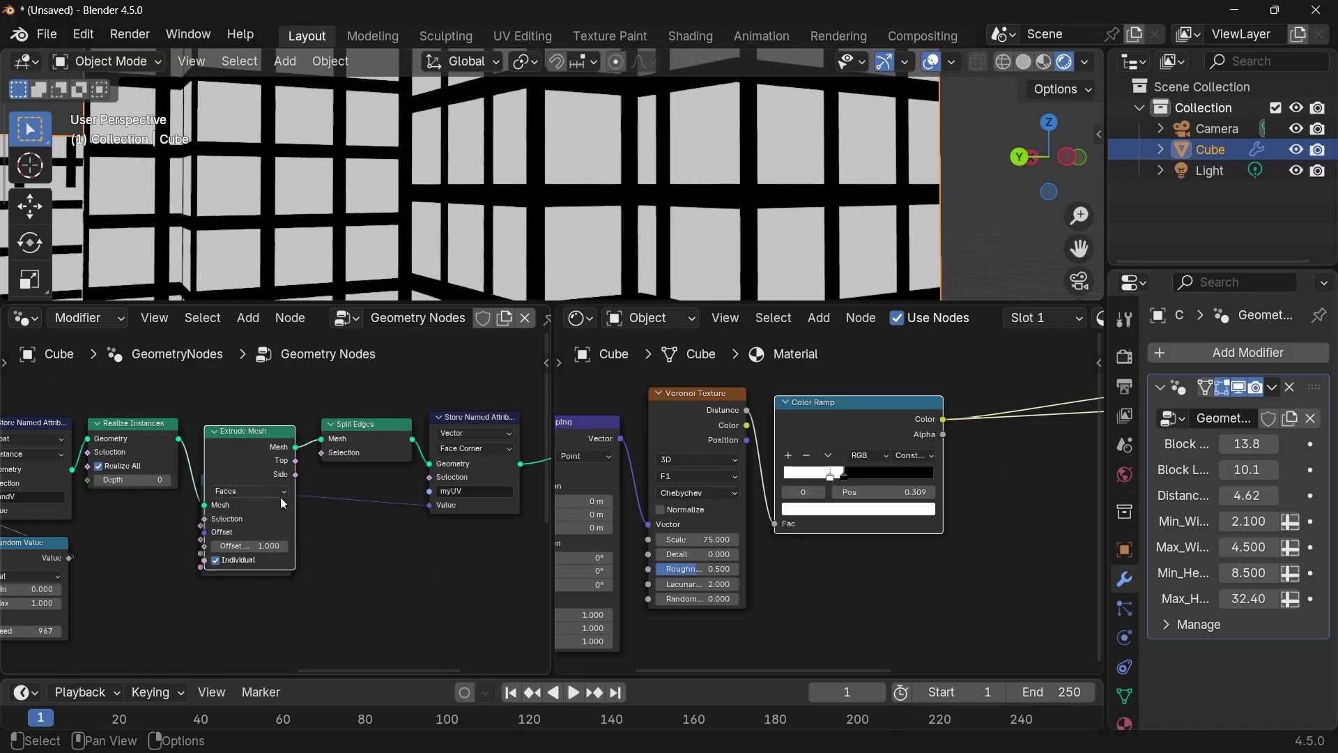
- Space the Extrude Mesh and UV Unwrap nodes apart and set Extrude Mesh's Offset Scale to 0
left_click_drag(249, 441, 204, 389)
left_click_drag(275, 483, 327, 498)
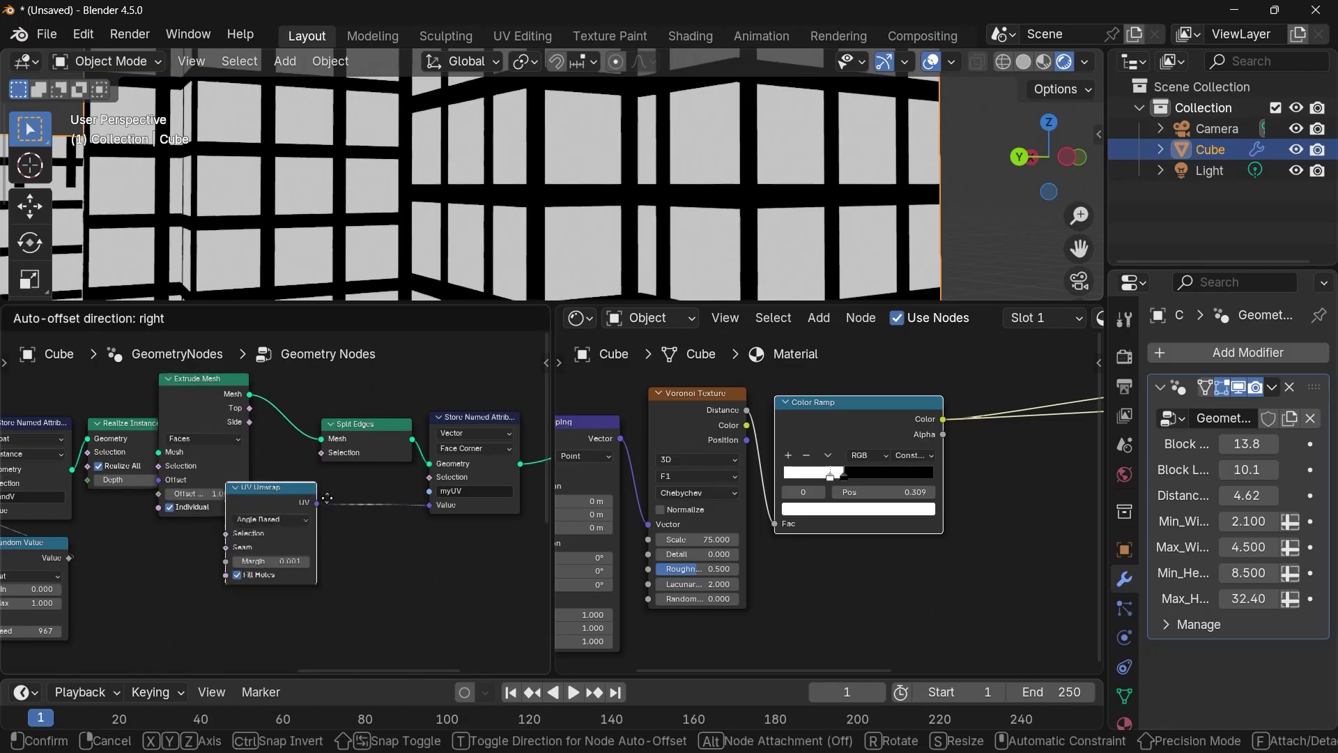
left_click(418, 515)
scroll(261, 562, "up", 1)
left_click(258, 537)
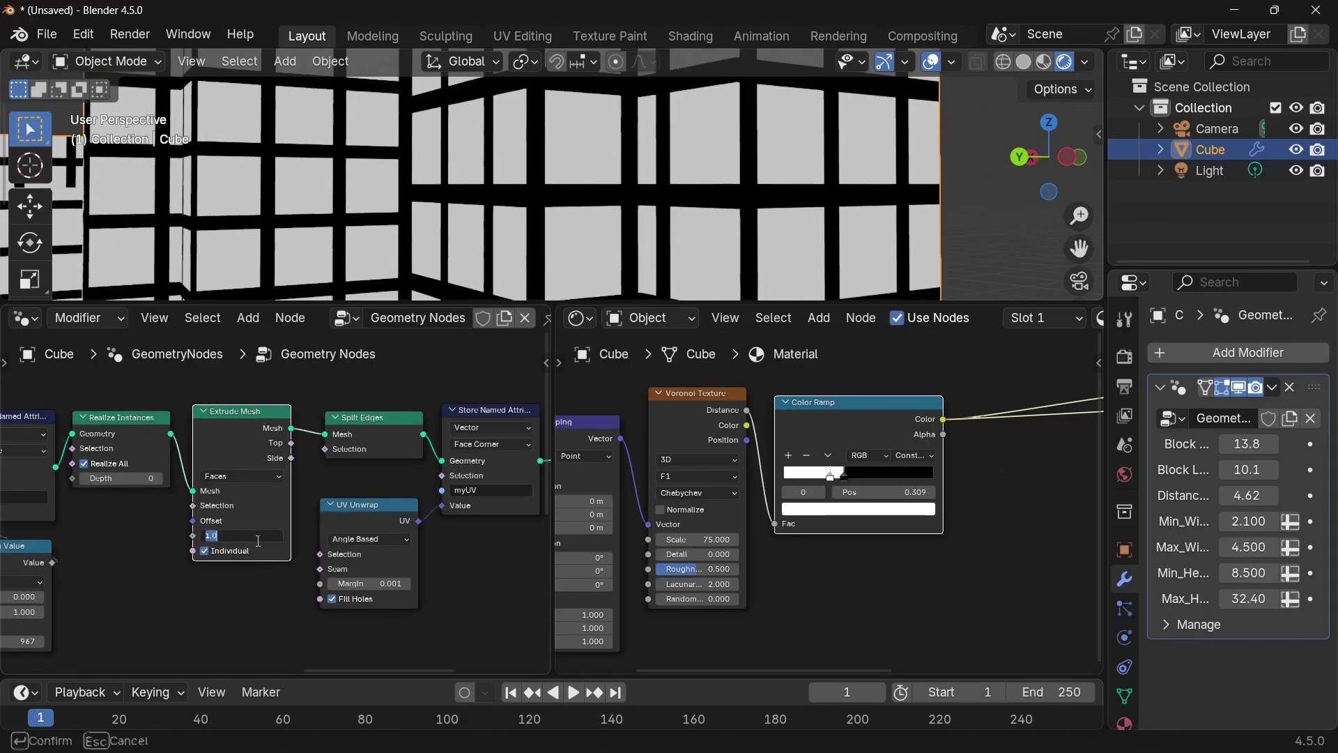
type("0")
key("Return")
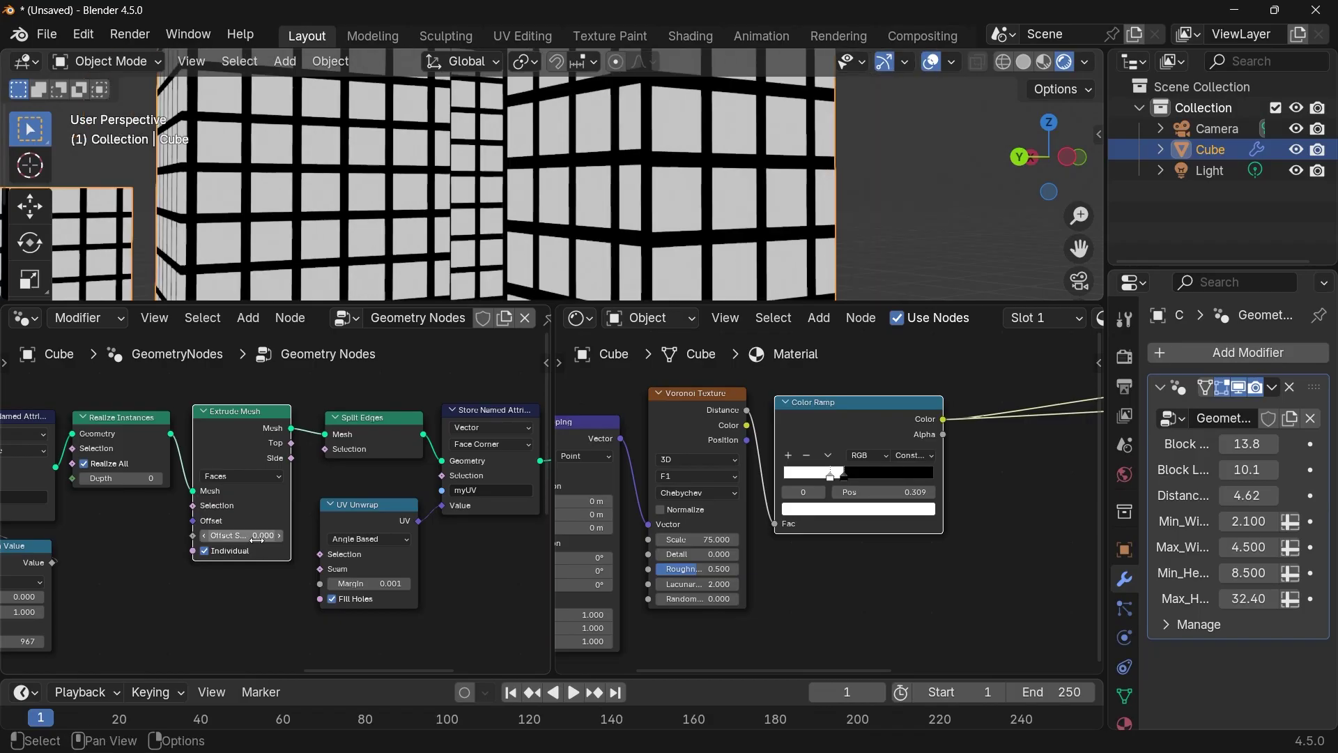
- Make room after Extrude Mesh and insert a Scale Elements node between it and Split Edges
scroll(349, 382, "down", 3)
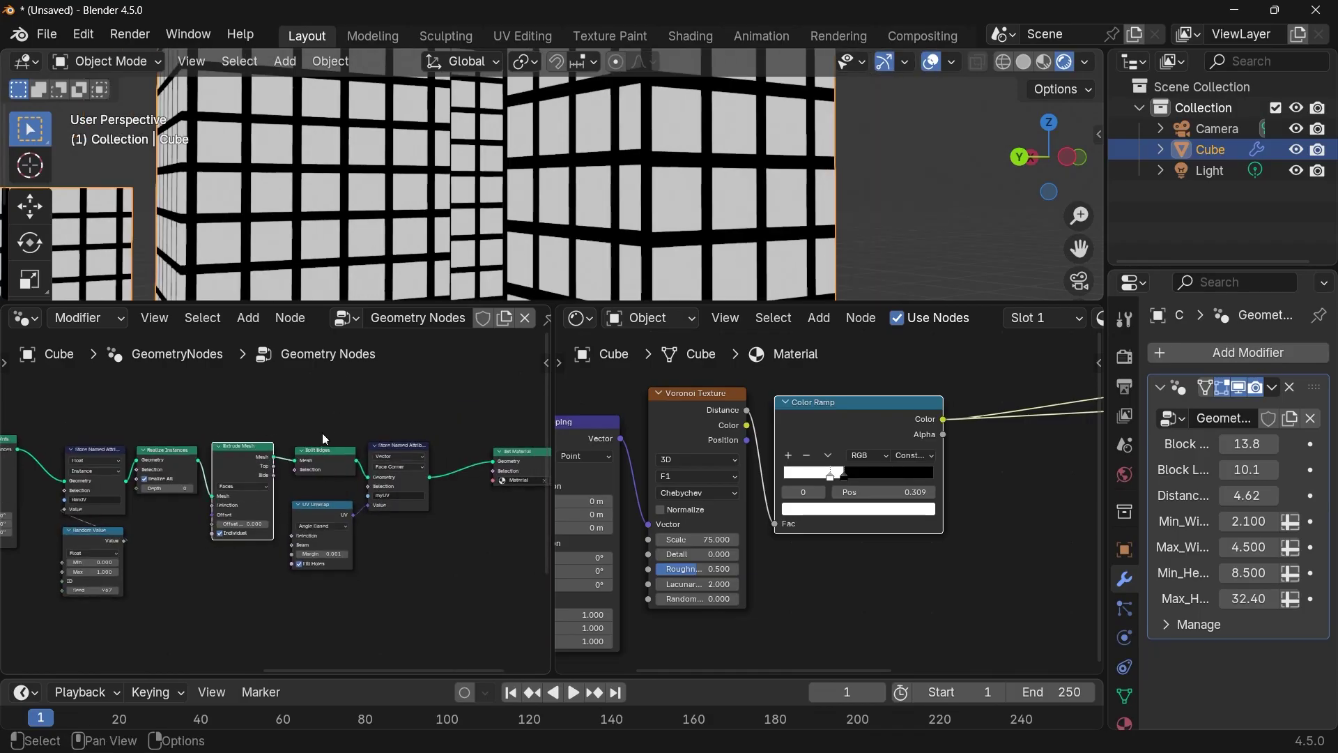
left_click_drag(324, 439, 451, 455)
scroll(289, 534, "up", 3)
key("shift+a")
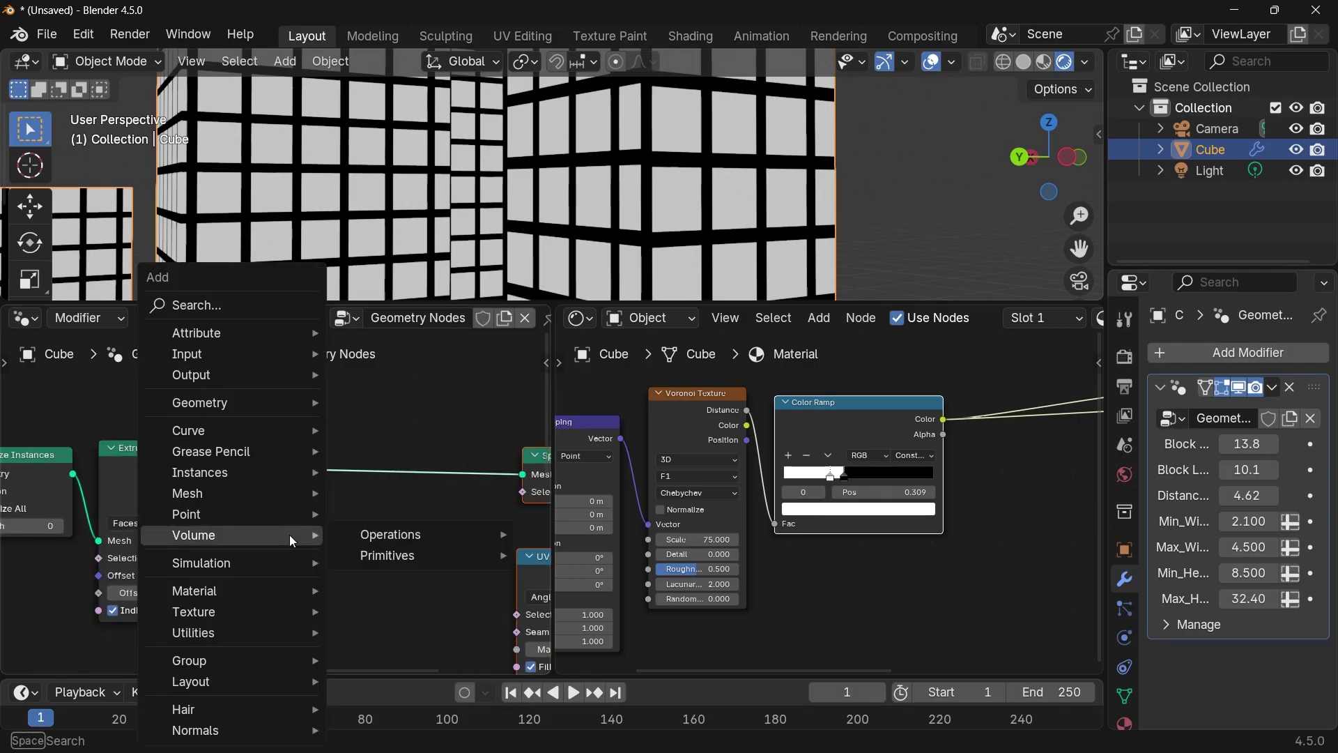
type("scale")
key("Down")
key("Down")
key("Return")
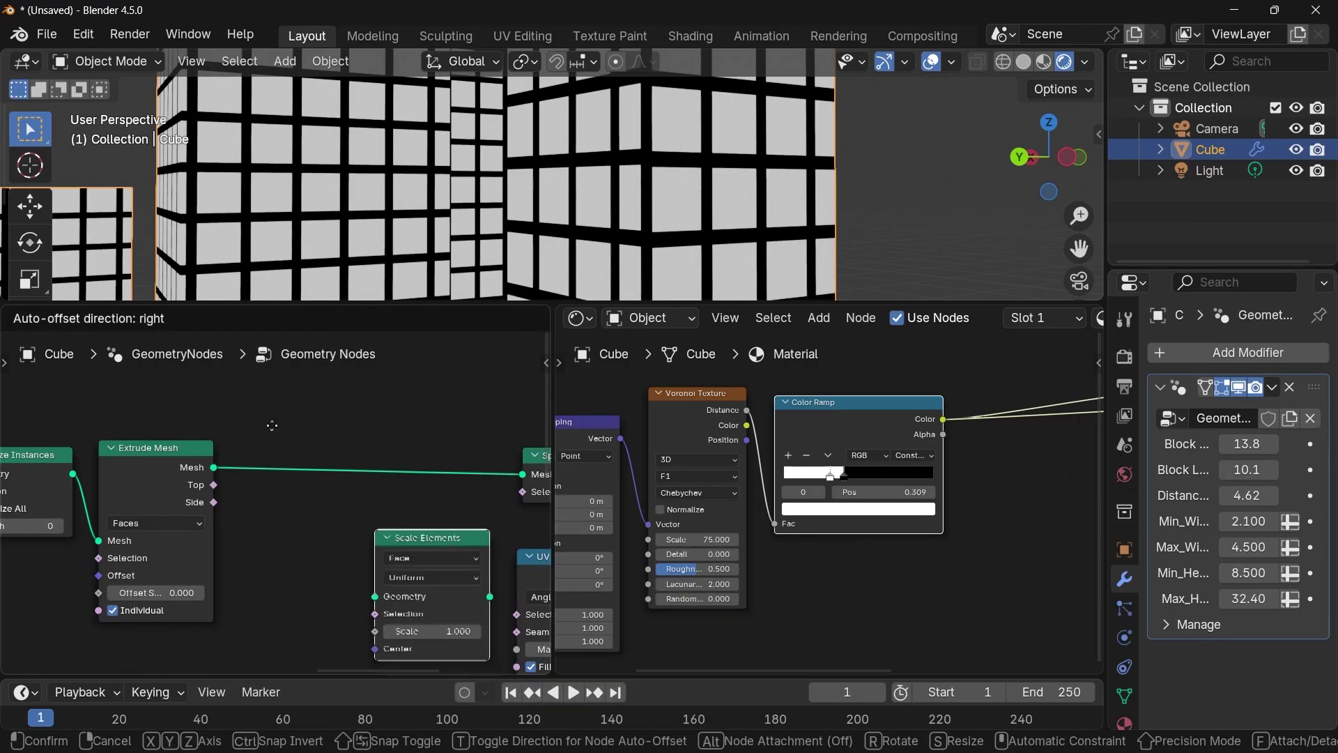
left_click(303, 470)
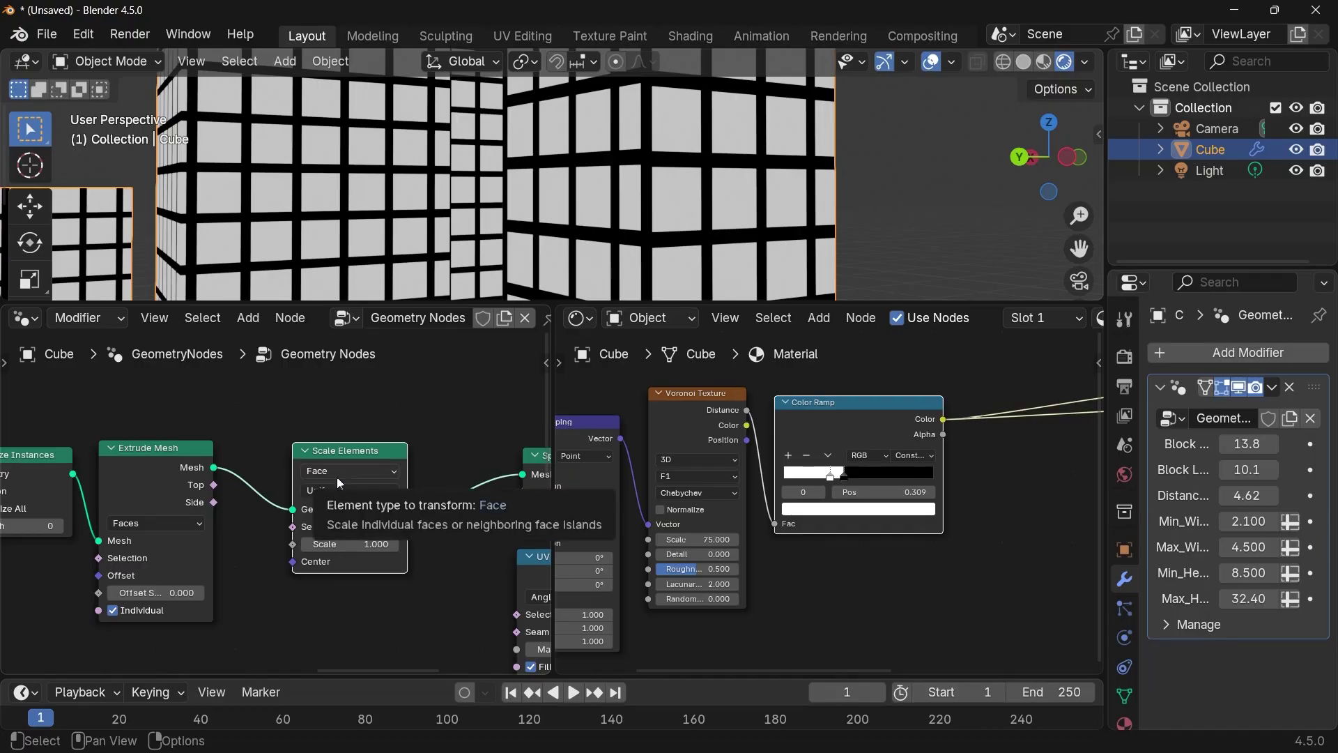
- Connect Extrude Mesh's Top output to Scale Elements' Selection input and set the scale to 0.9
left_click_drag(213, 485, 293, 530)
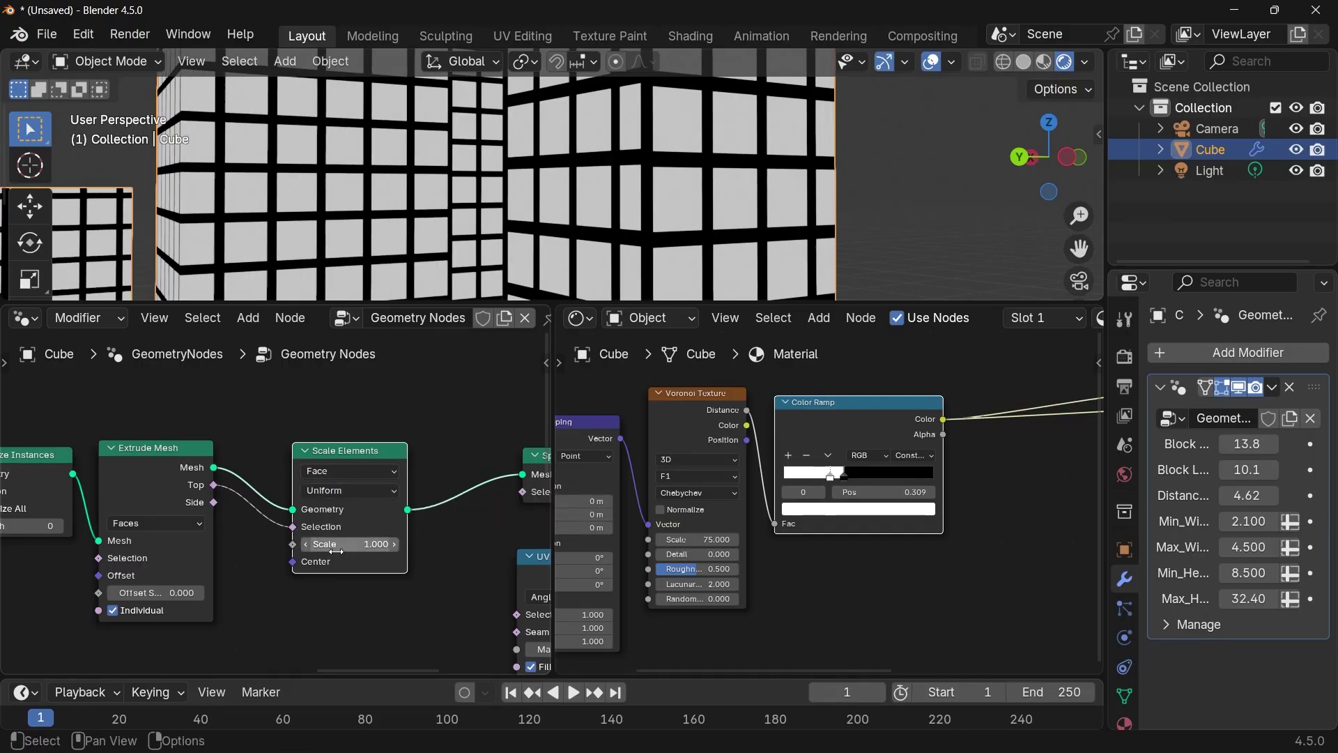
left_click(336, 544)
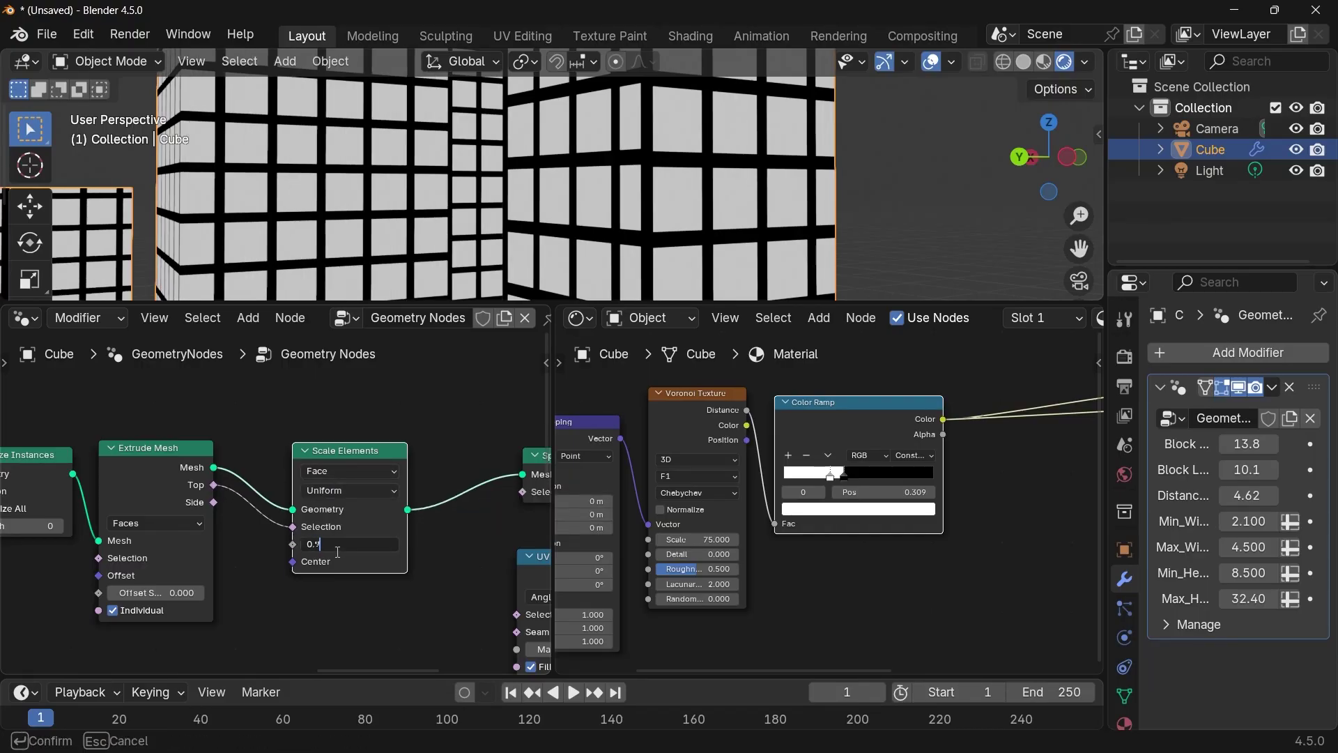
type("0.9")
key("Return")
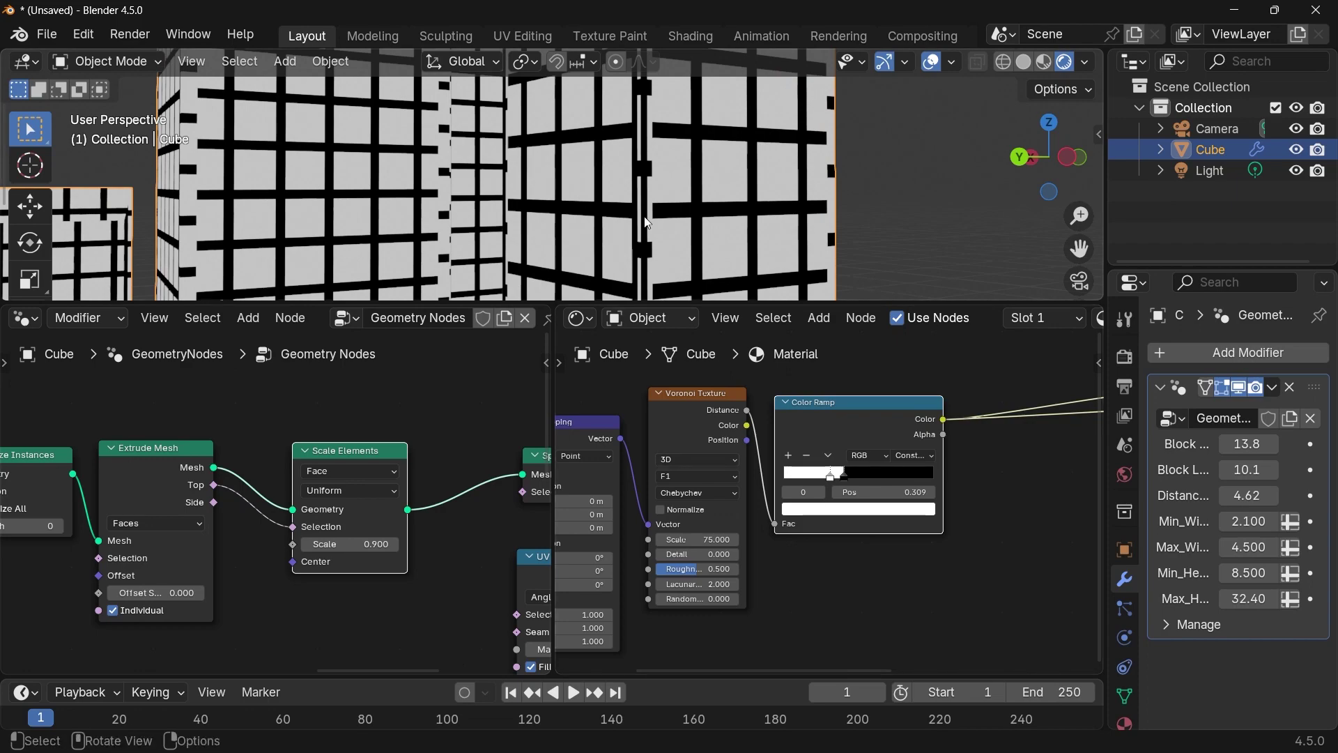
scroll(577, 209, "down", 4)
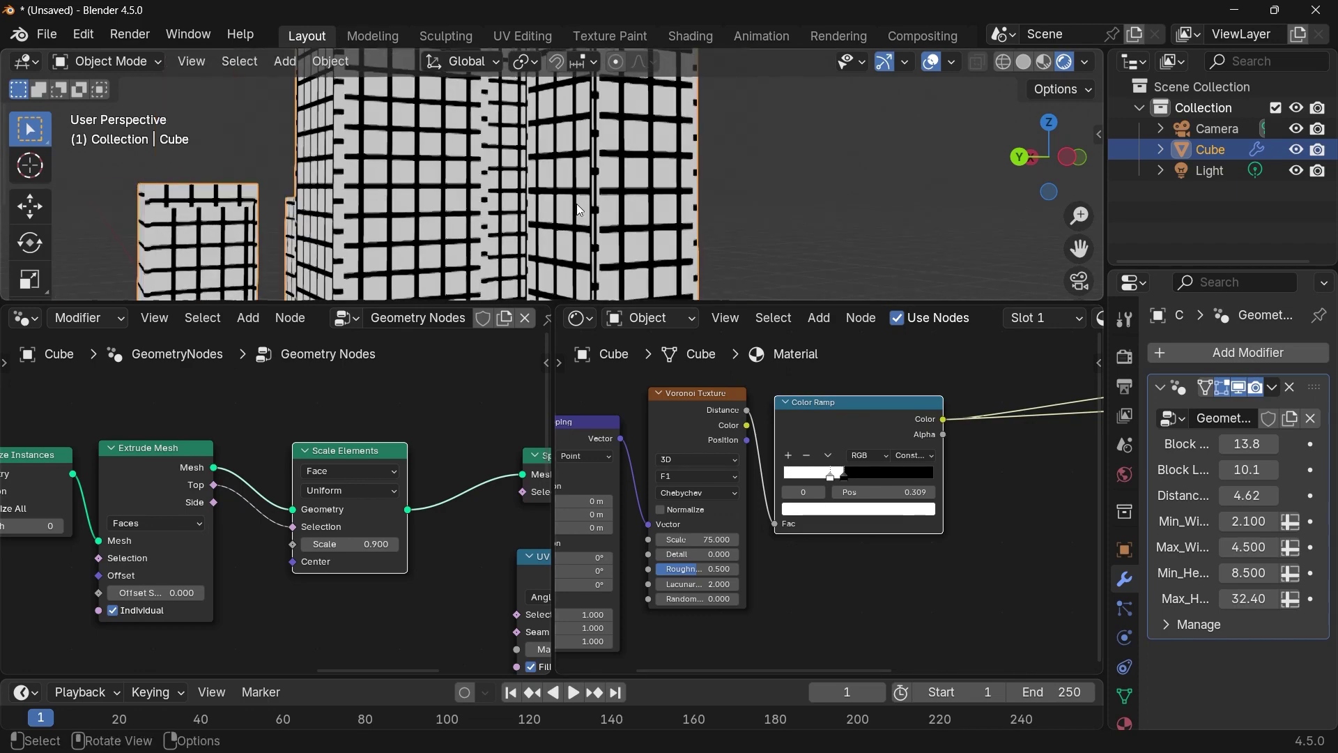
middle_click_drag(627, 213, 582, 192, "shift")
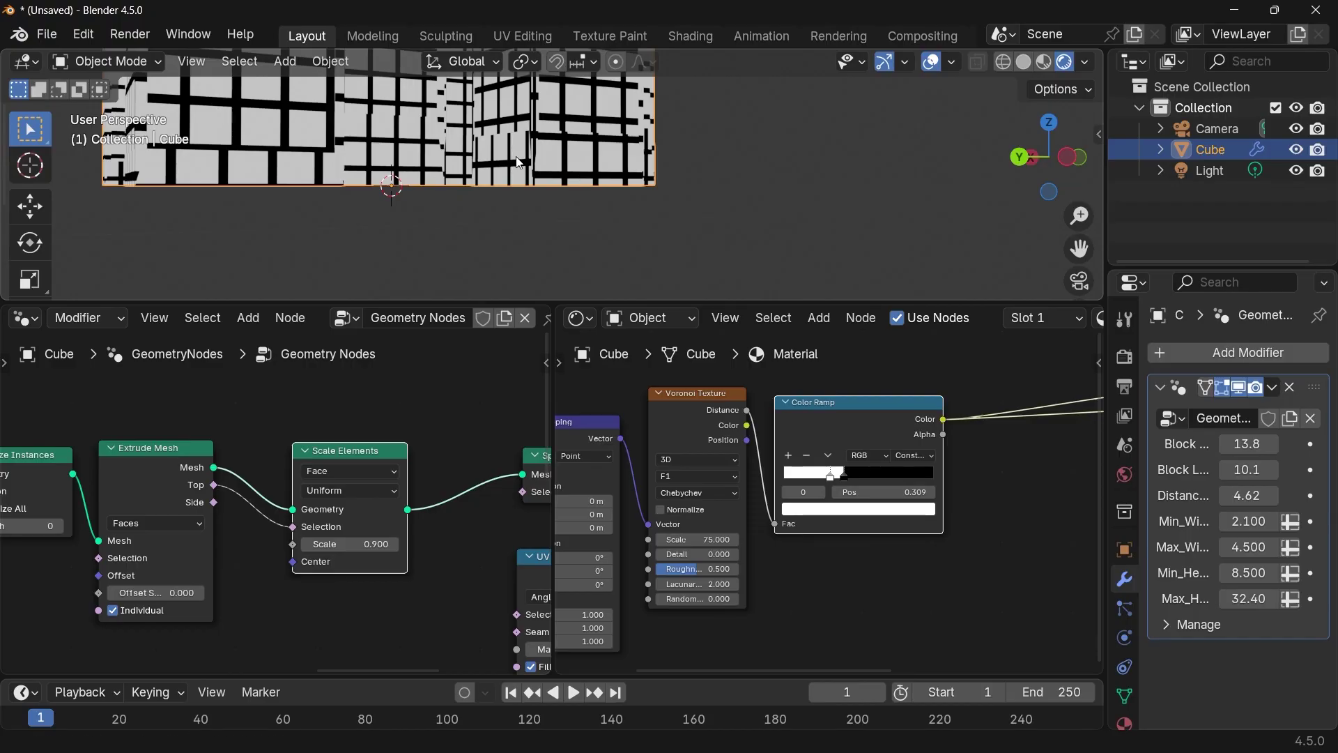
middle_click_drag(516, 162, 537, 260, "shift")
- Connect Extrude Mesh's Top output to the Split Edges node's Selection input
middle_click_drag(430, 487, 350, 466)
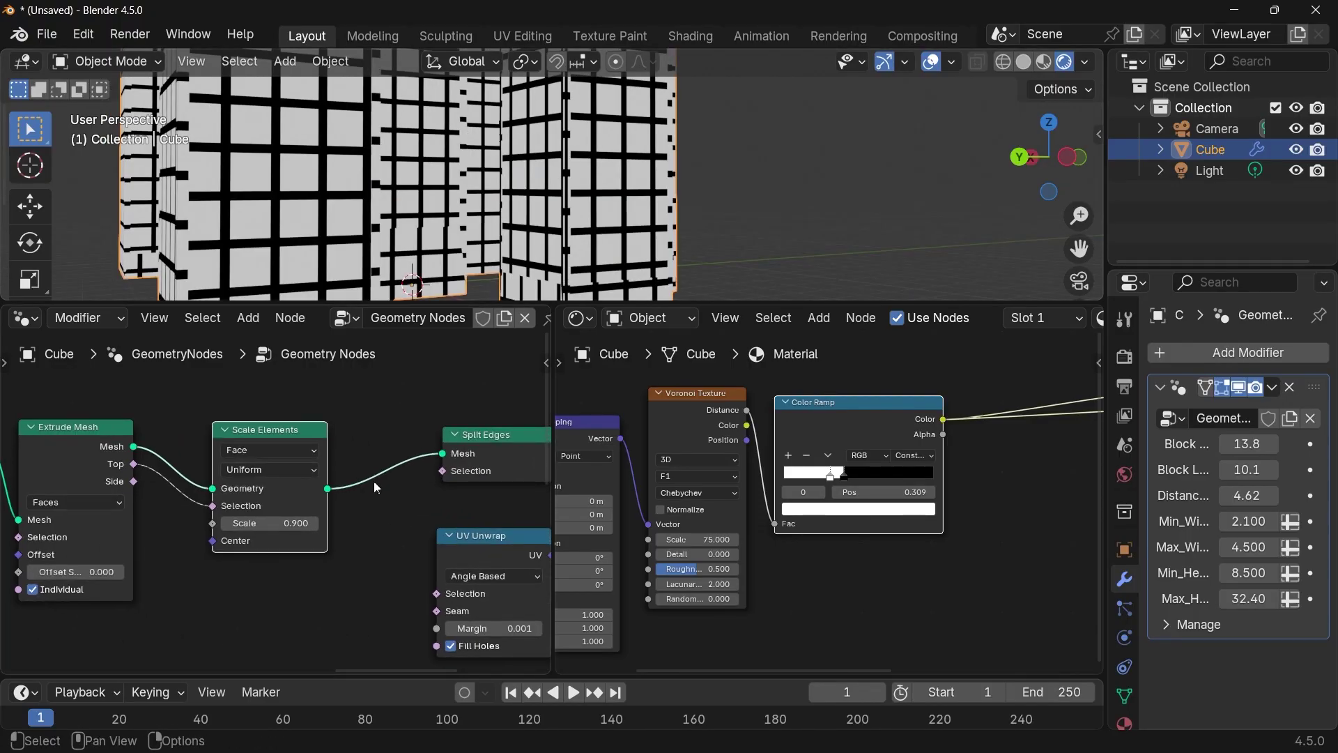
scroll(379, 486, "down", 3)
middle_click_drag(510, 493, 307, 503)
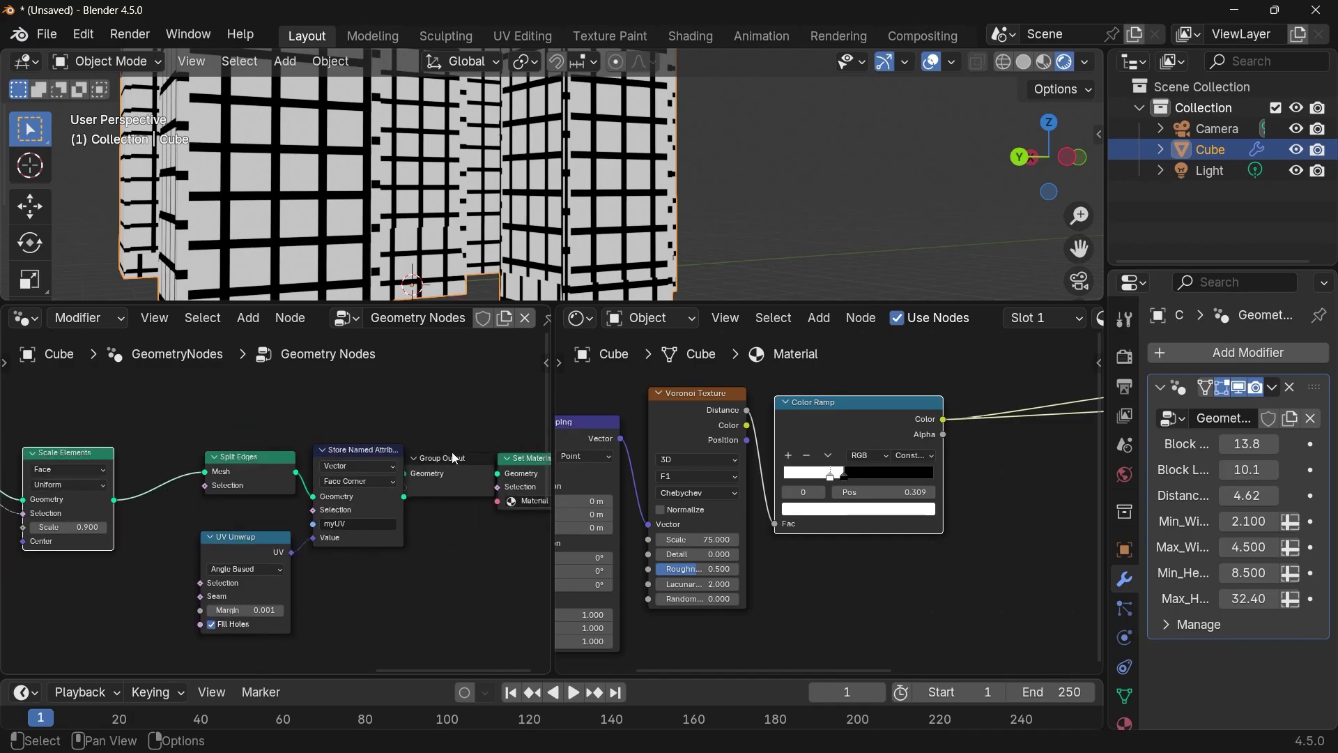
middle_click_drag(175, 448, 297, 406)
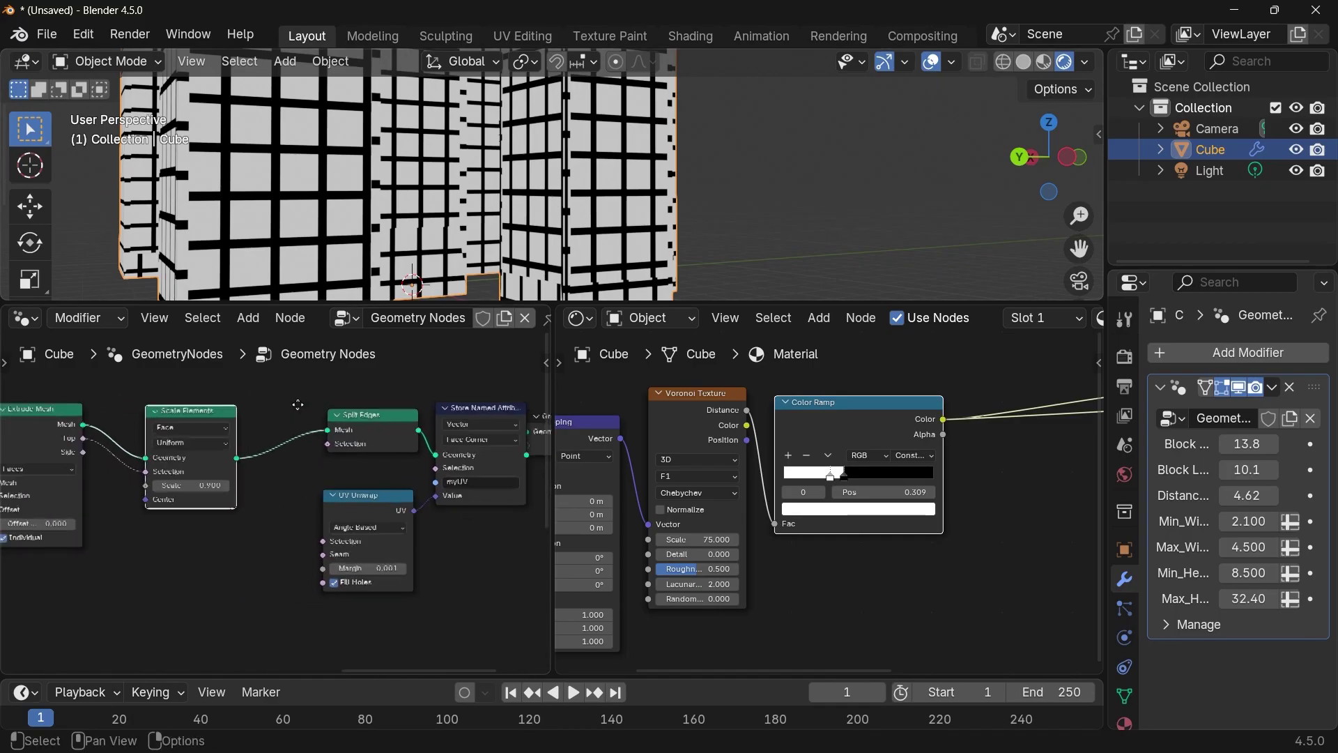
left_click_drag(85, 448, 460, 425)
scroll(585, 139, "down", 4)
scroll(593, 126, "up", 1)
middle_click_drag(592, 115, 518, 195, "shift")
scroll(571, 166, "up", 4)
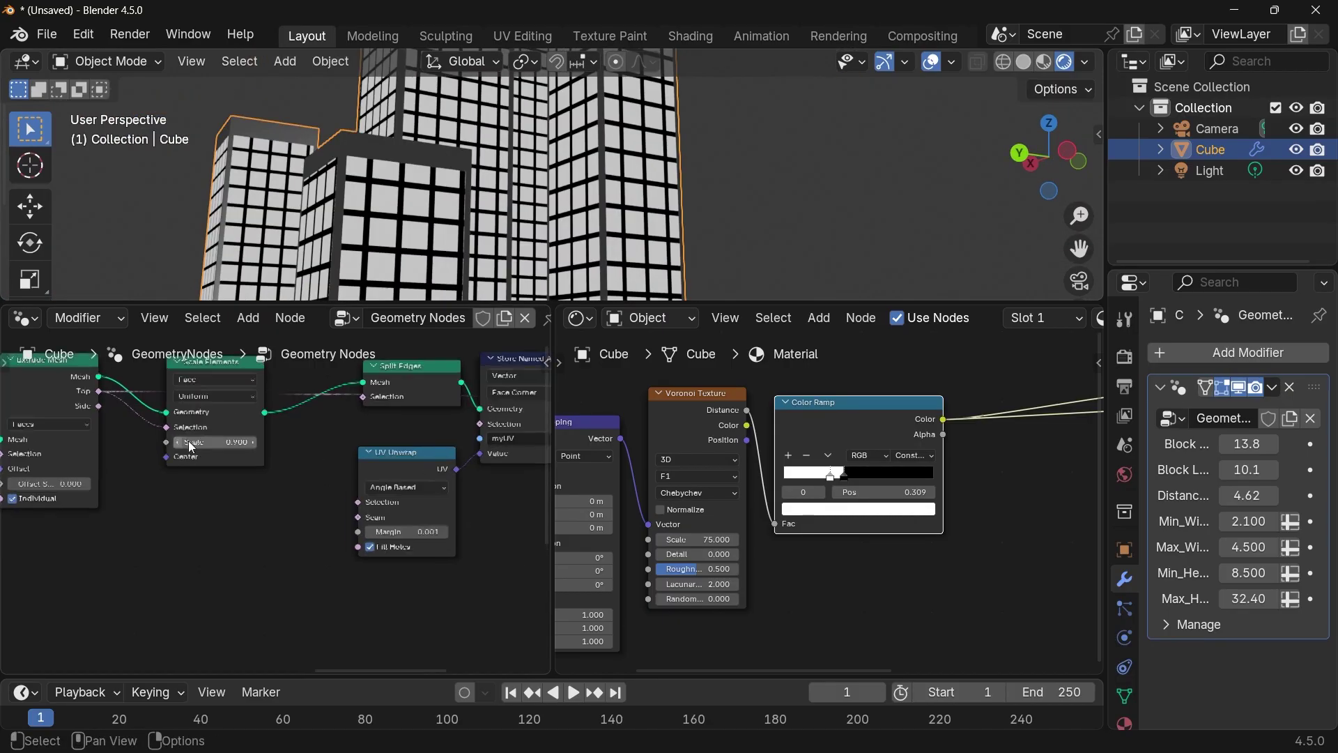
scroll(188, 441, "up", 5)
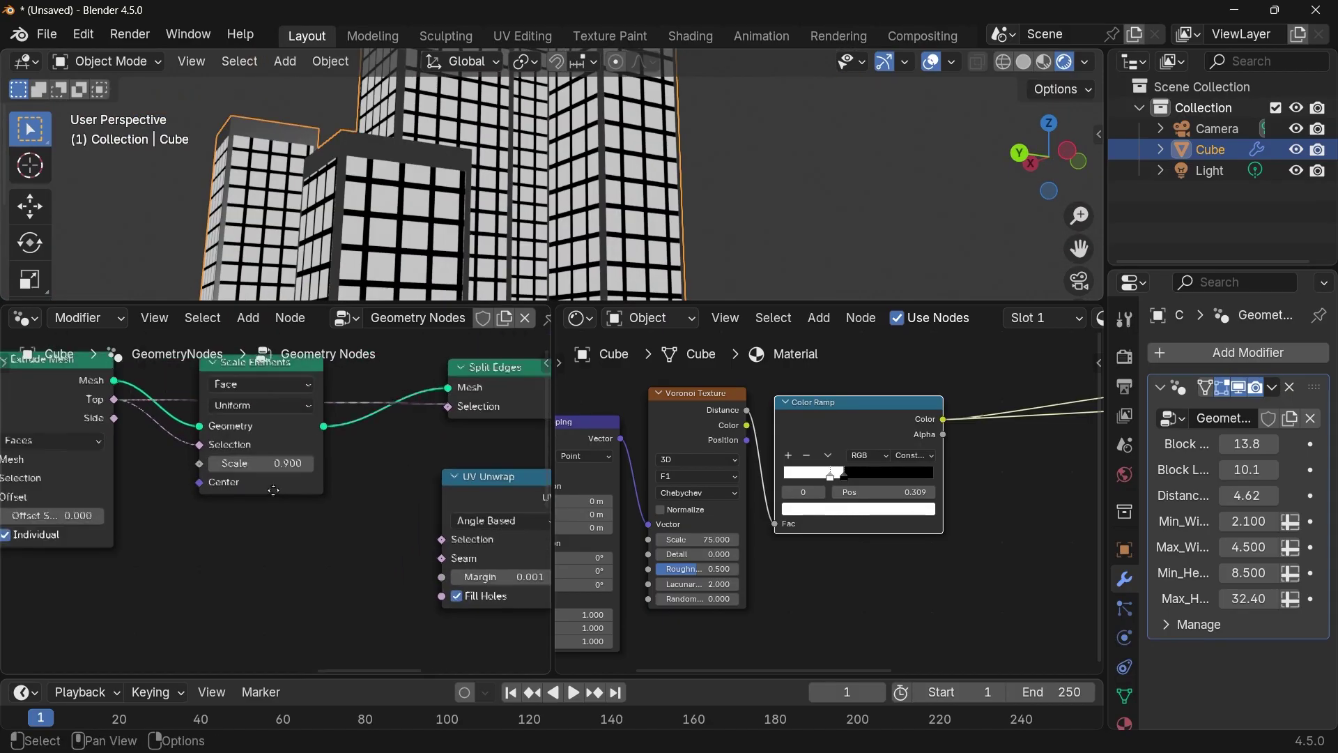
- Set the Scale Elements node's Scale to 0.85 and check the insets on the buildings
left_click_drag(292, 484, 296, 482)
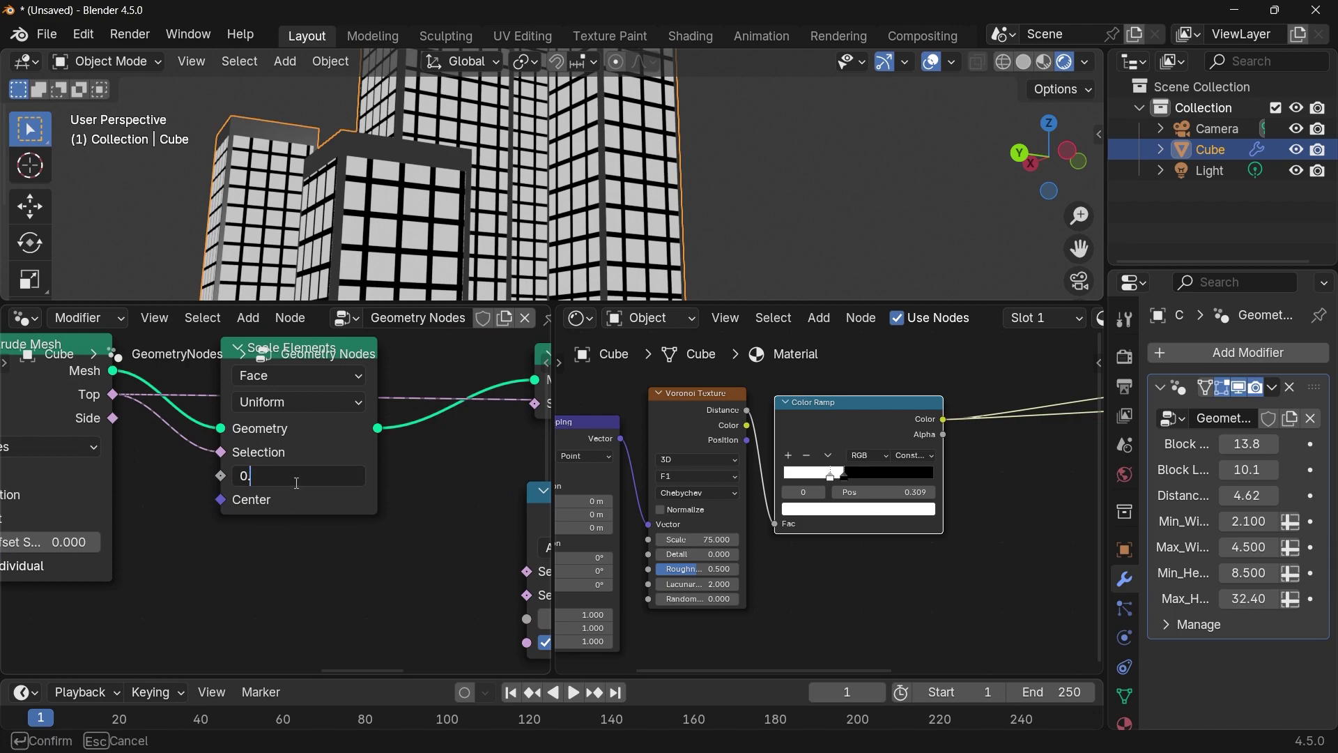
type("0.85")
key("Return")
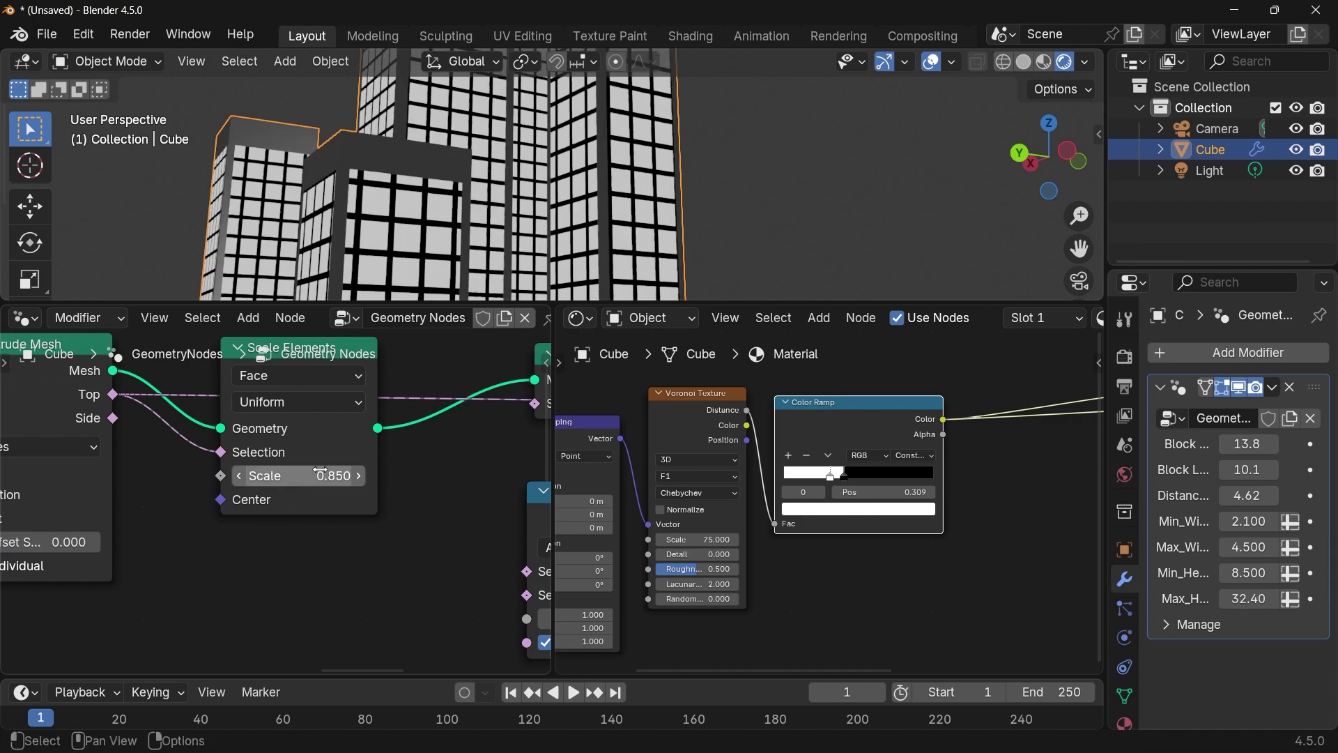
scroll(585, 178, "down", 4)
middle_click_drag(586, 178, 555, 87)
scroll(555, 215, "down", 4)
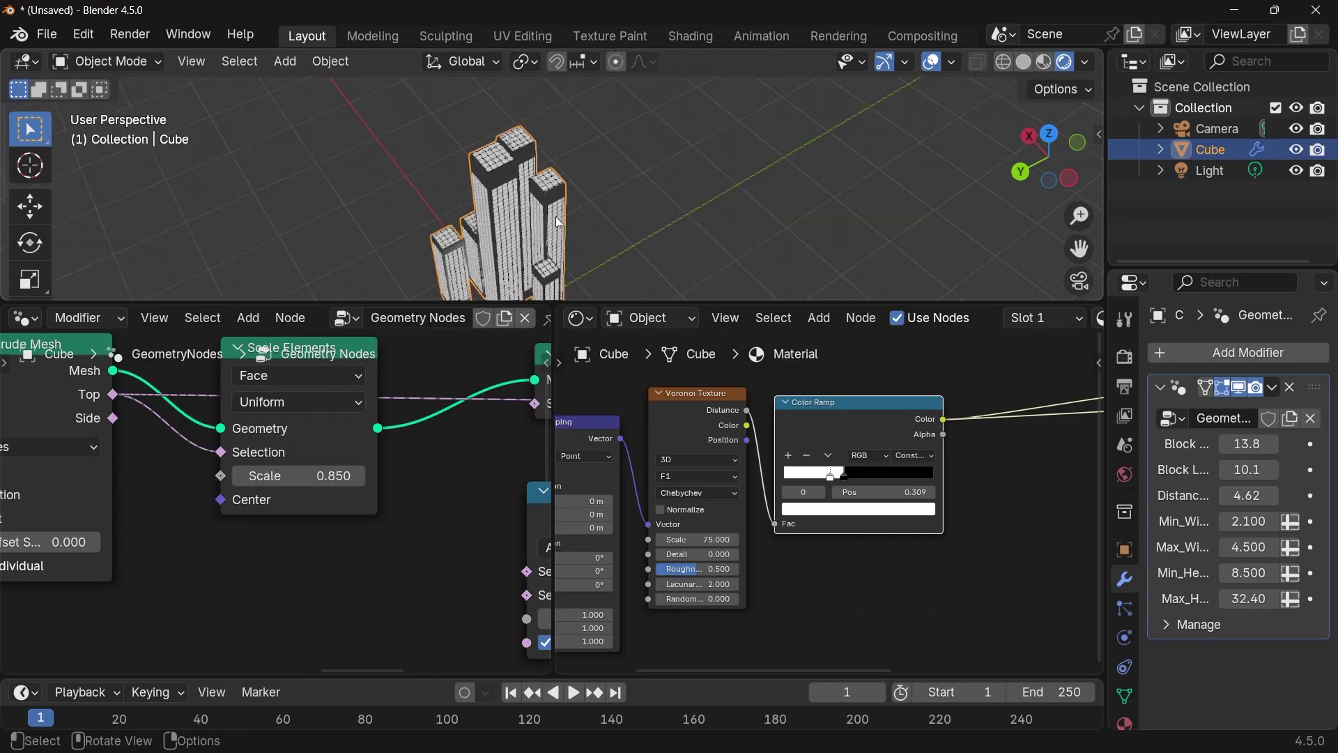
middle_click_drag(555, 215, 585, 224, "shift")
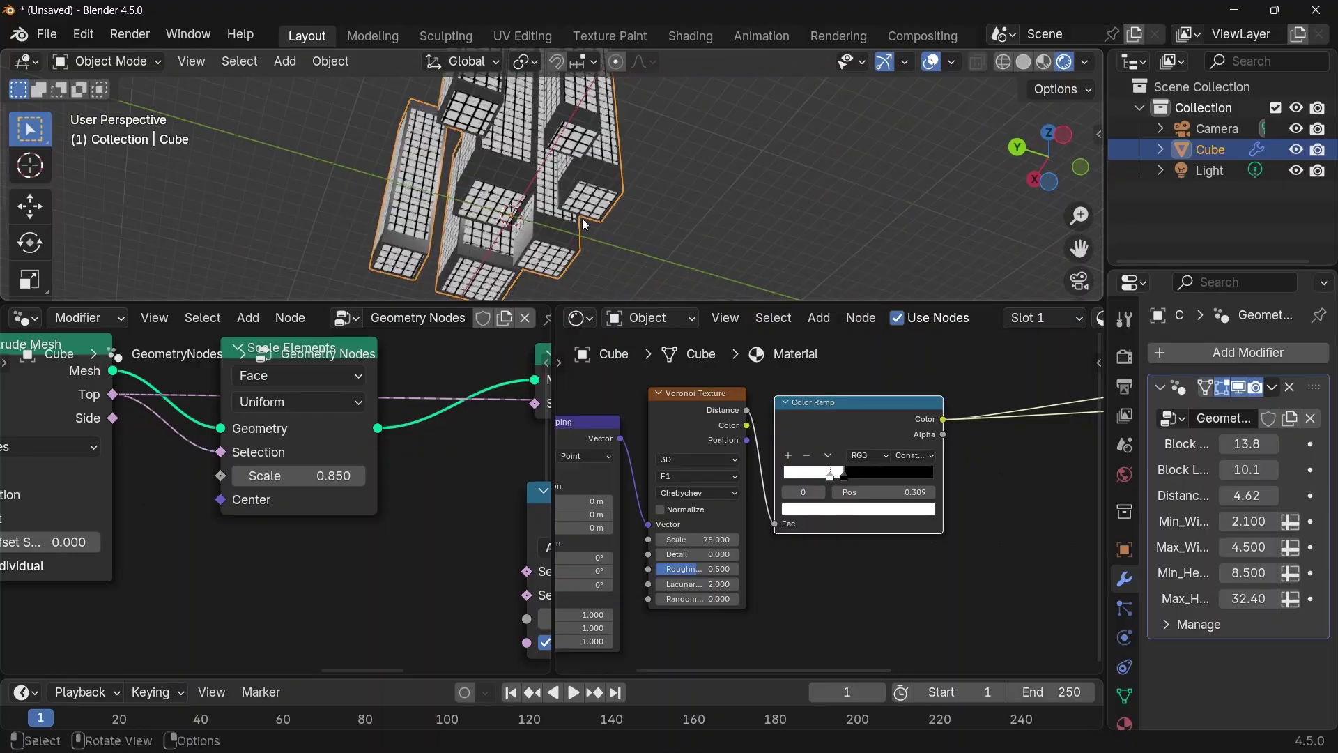
- Insert a Boolean Math node set to And into the link feeding Set Material's Selection
scroll(287, 496, "down", 6)
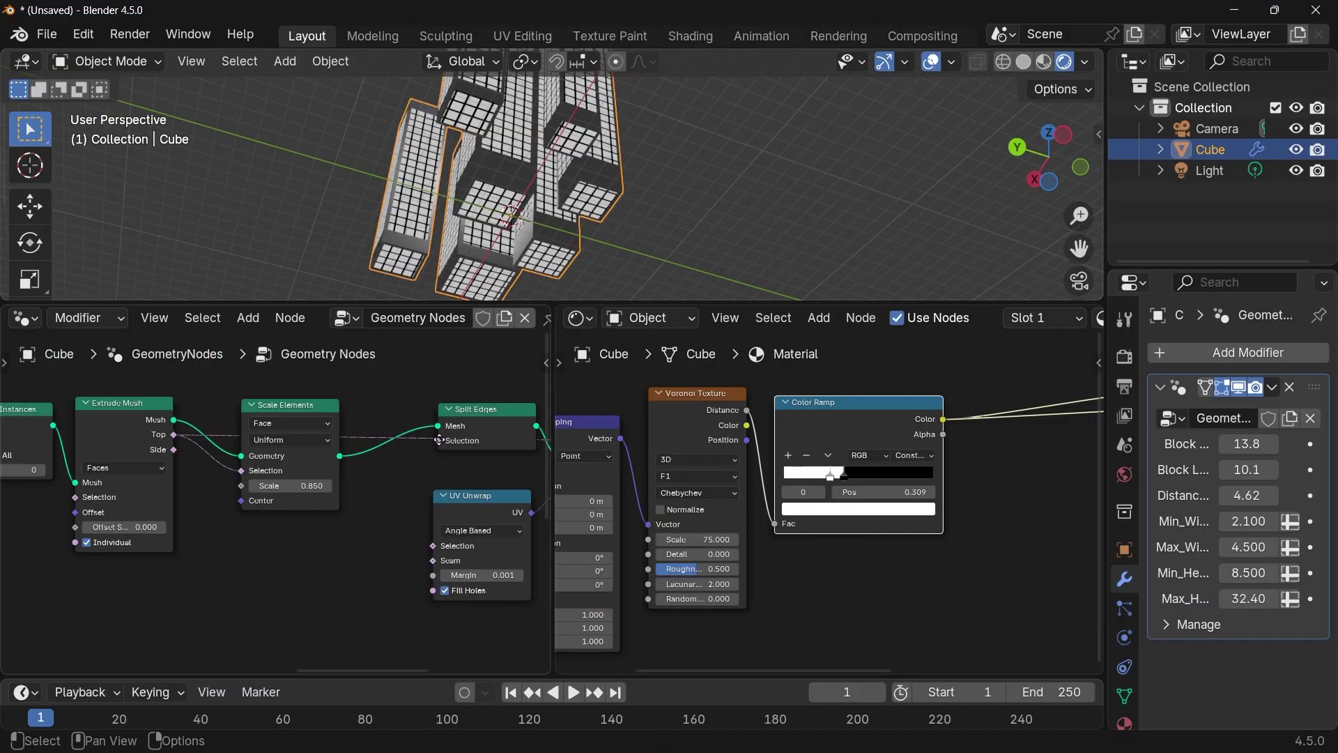
middle_click_drag(286, 496, 221, 507)
middle_click_drag(421, 500, 31, 450)
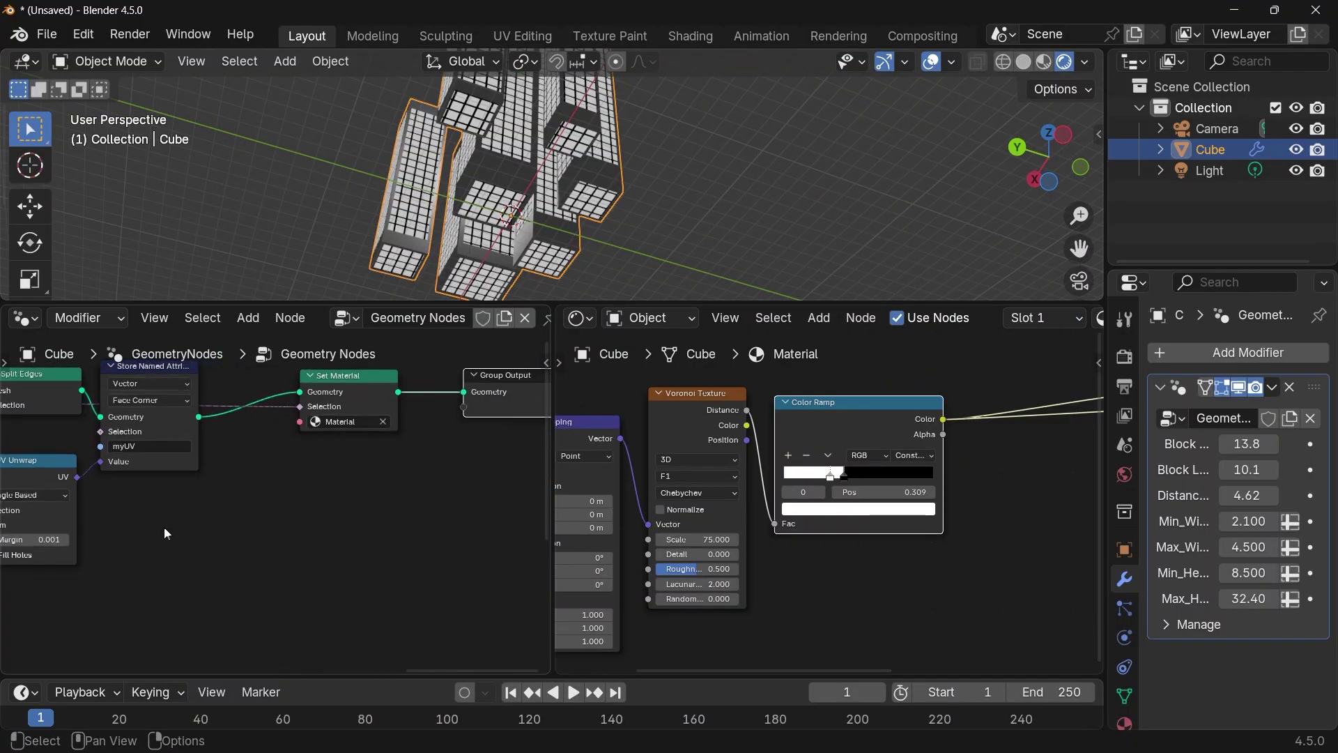
key("shift+a")
type("bool")
left_click(329, 557)
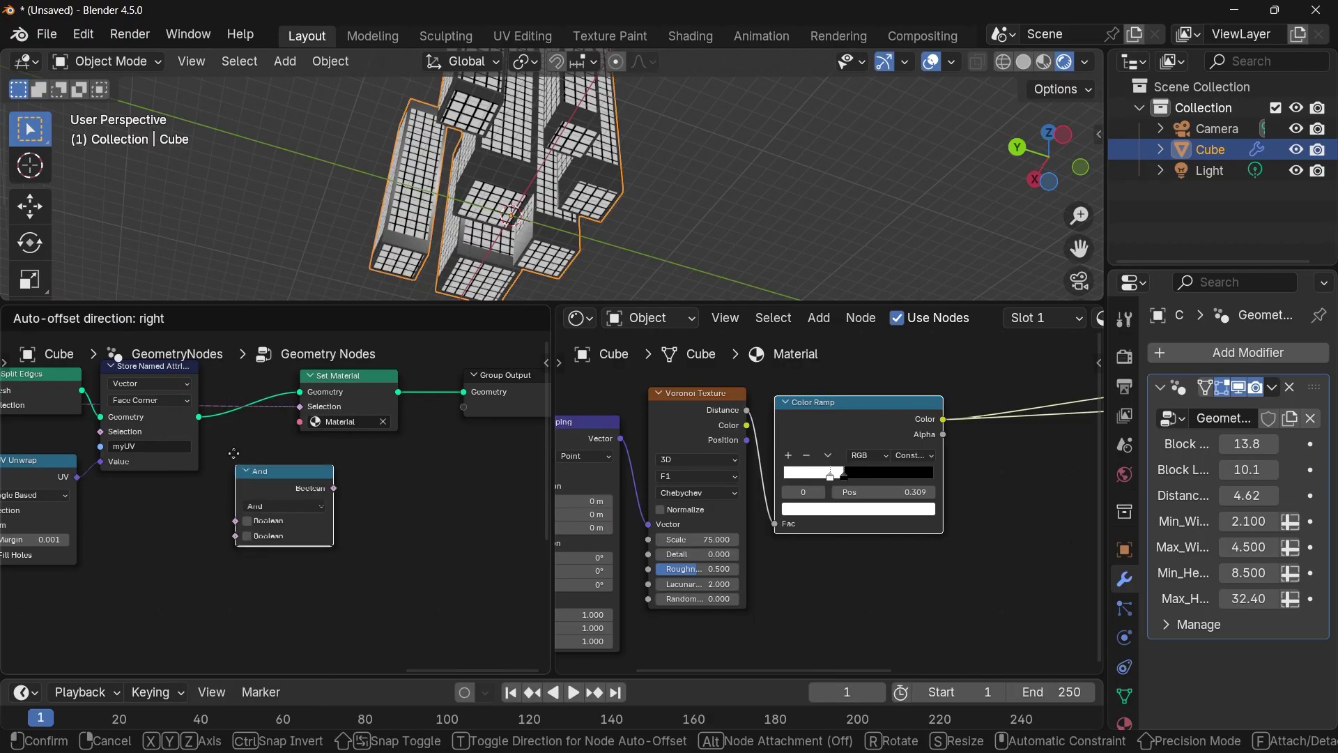
left_click(277, 404)
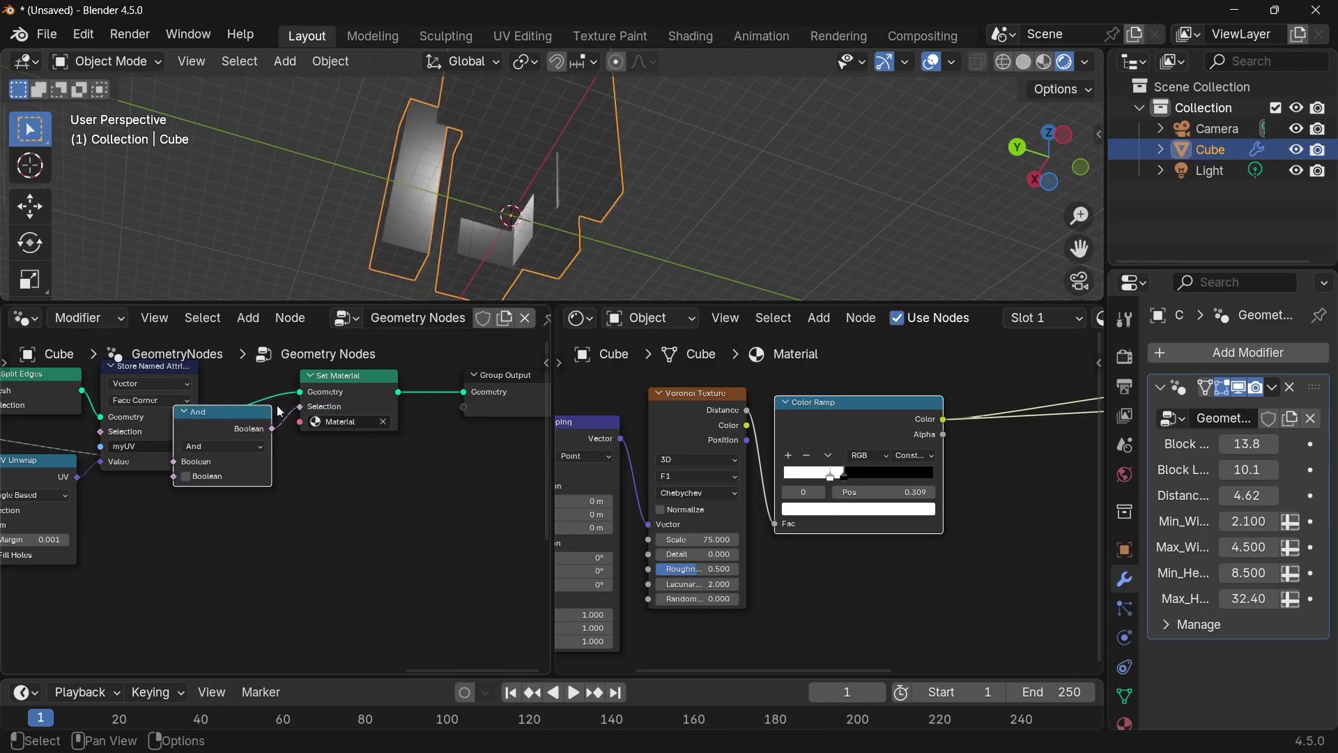
- Move the And node into the free space below the UV Unwrap and Store Named Attribute nodes
left_click_drag(218, 425, 198, 532)
middle_click_drag(171, 603, 387, 516)
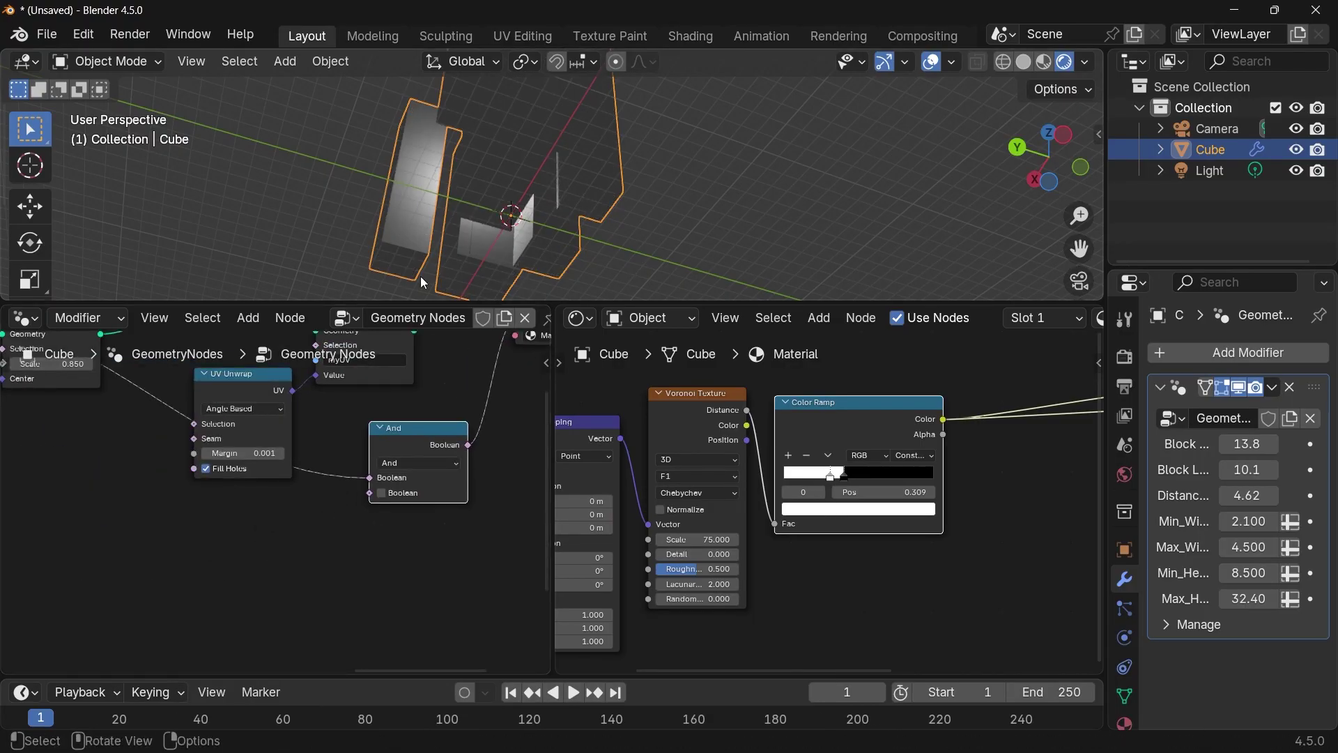
middle_click_drag(421, 276, 437, 152)
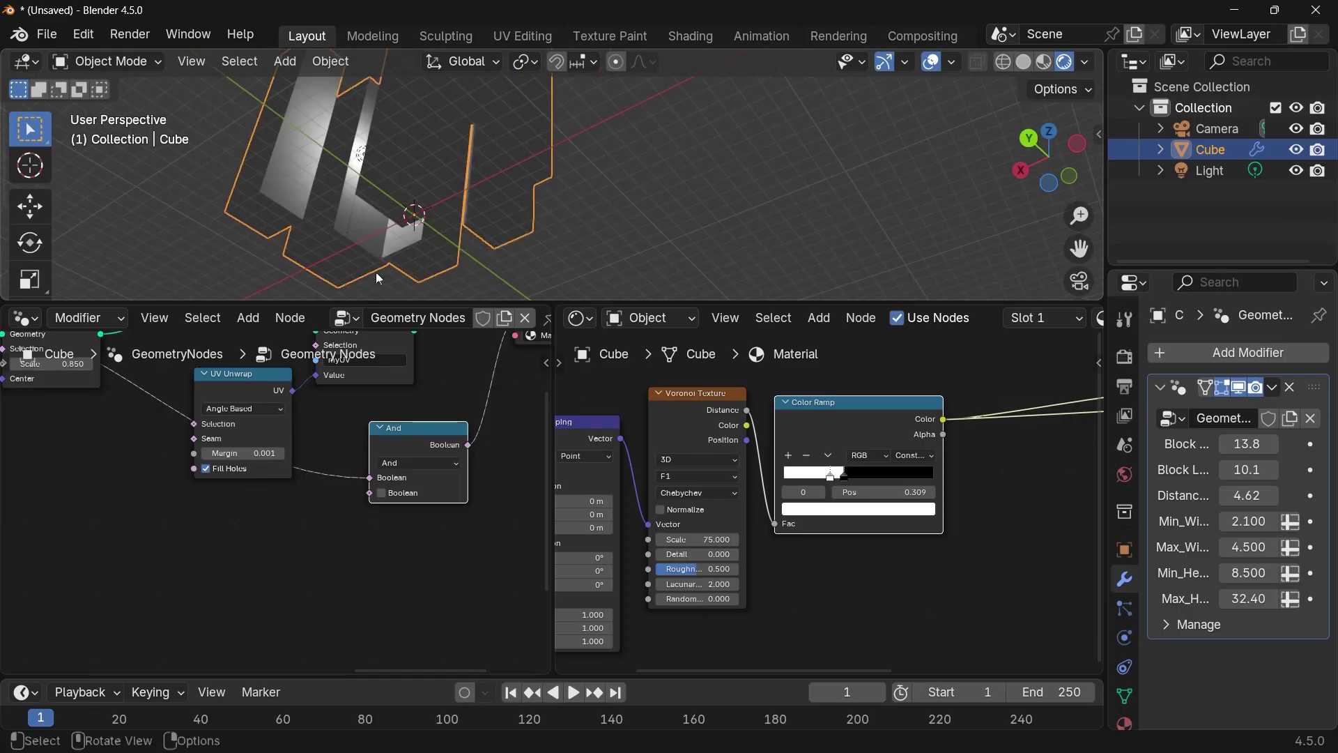
left_click_drag(411, 452, 327, 553)
middle_click_drag(337, 545, 537, 446)
middle_click_drag(366, 455, 352, 506)
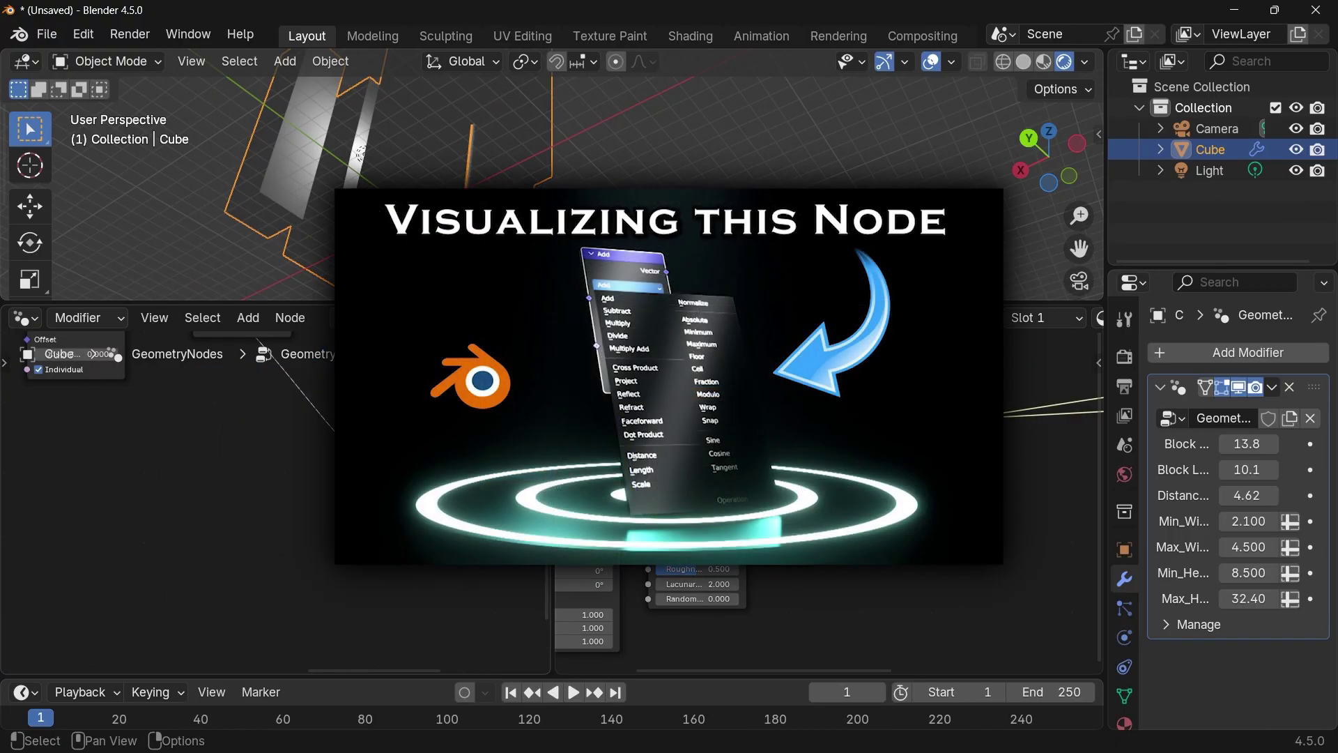
- Insert a Vector Math node into the link before the And node and set its operation to Dot Product
key("shift+a")
type("vector")
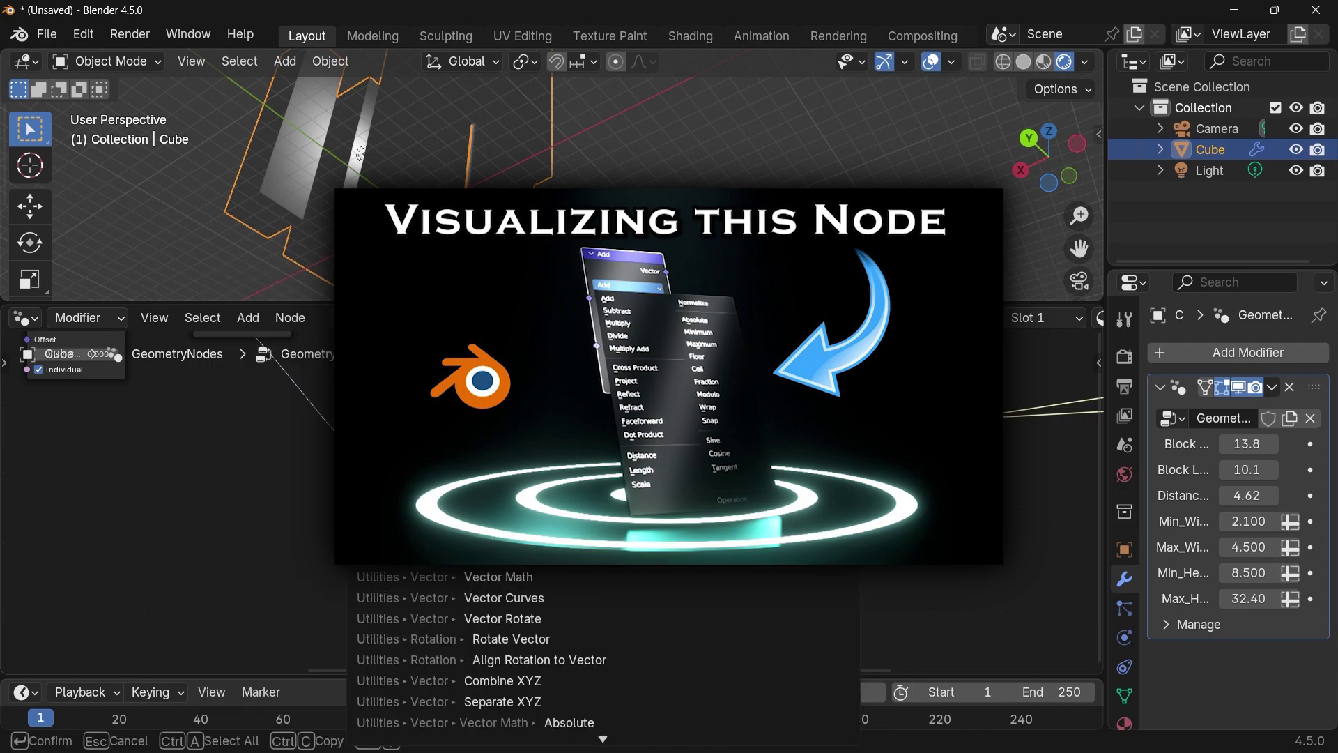
key("Return")
left_click(388, 502)
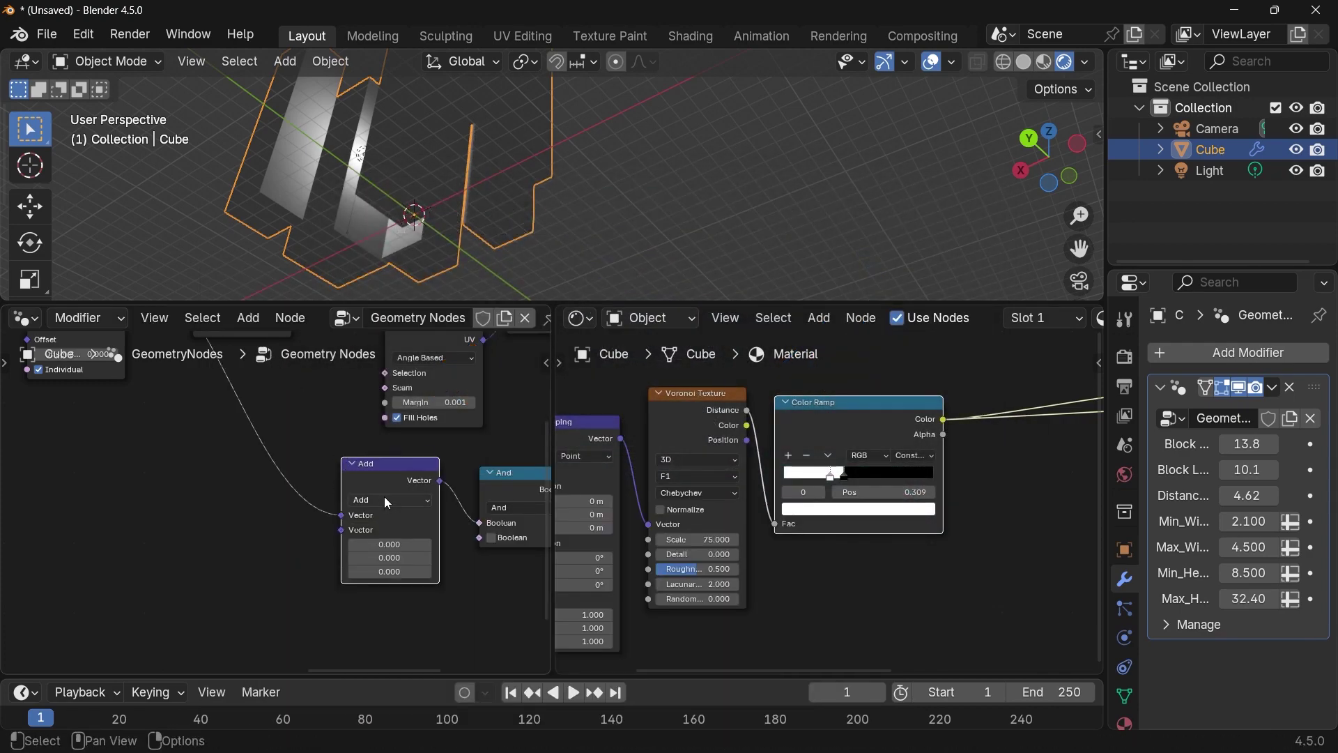
left_click(387, 500)
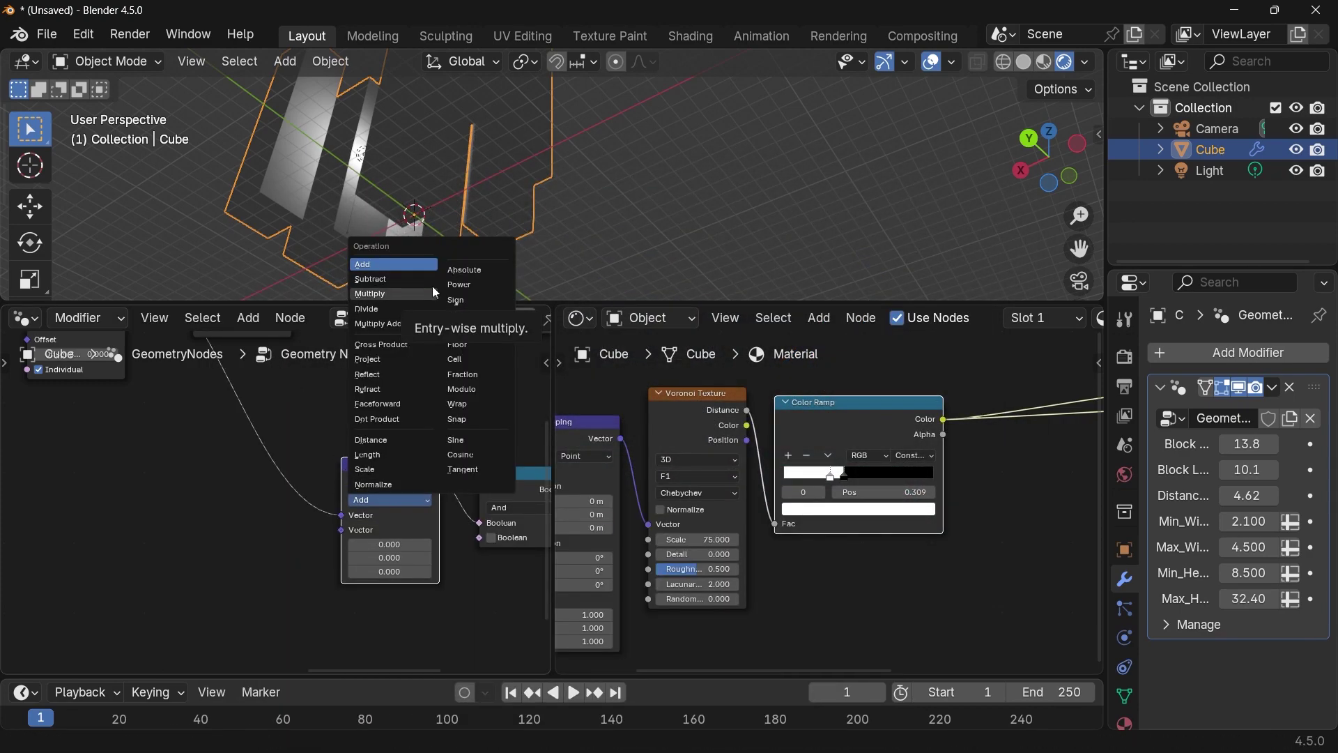
left_click(405, 420)
- Move the Dot Product node away from the And node and set its second vector's Z to 1
scroll(435, 509, "up", 2)
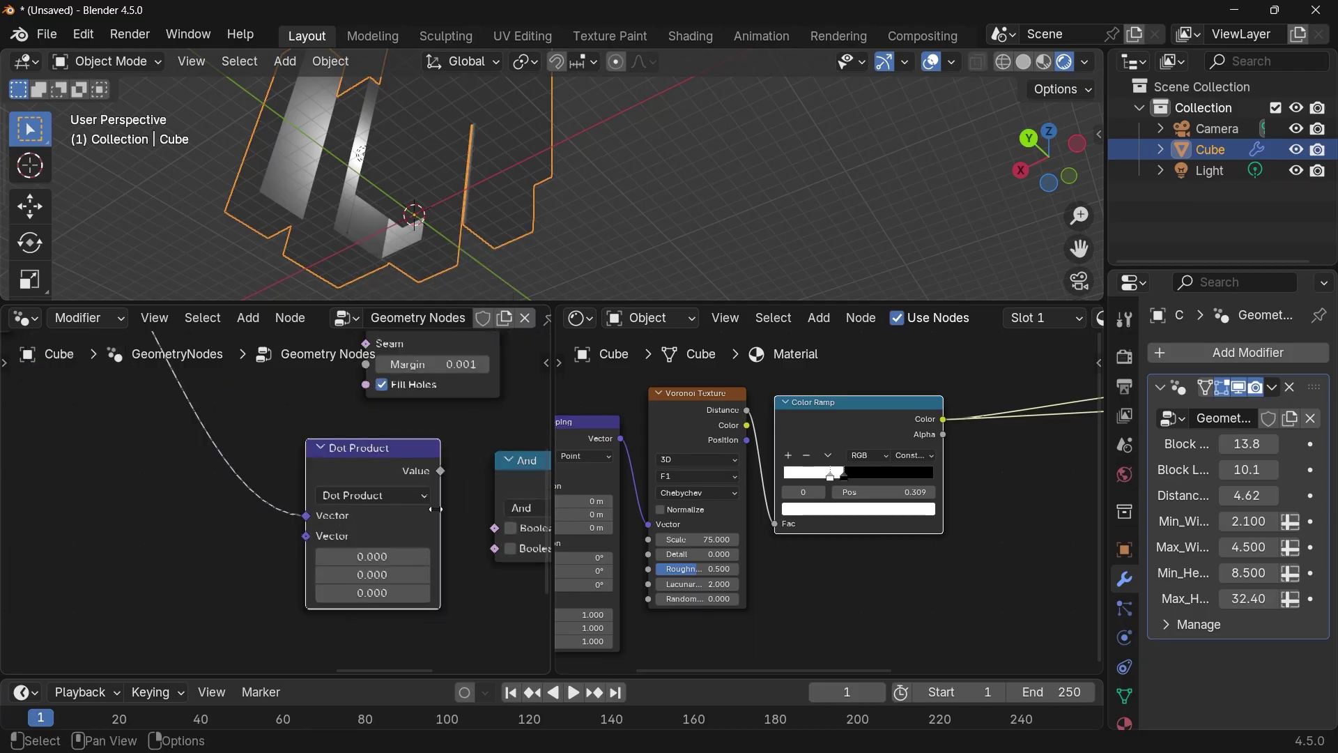
left_click_drag(370, 524, 289, 555)
middle_click_drag(287, 555, 411, 478)
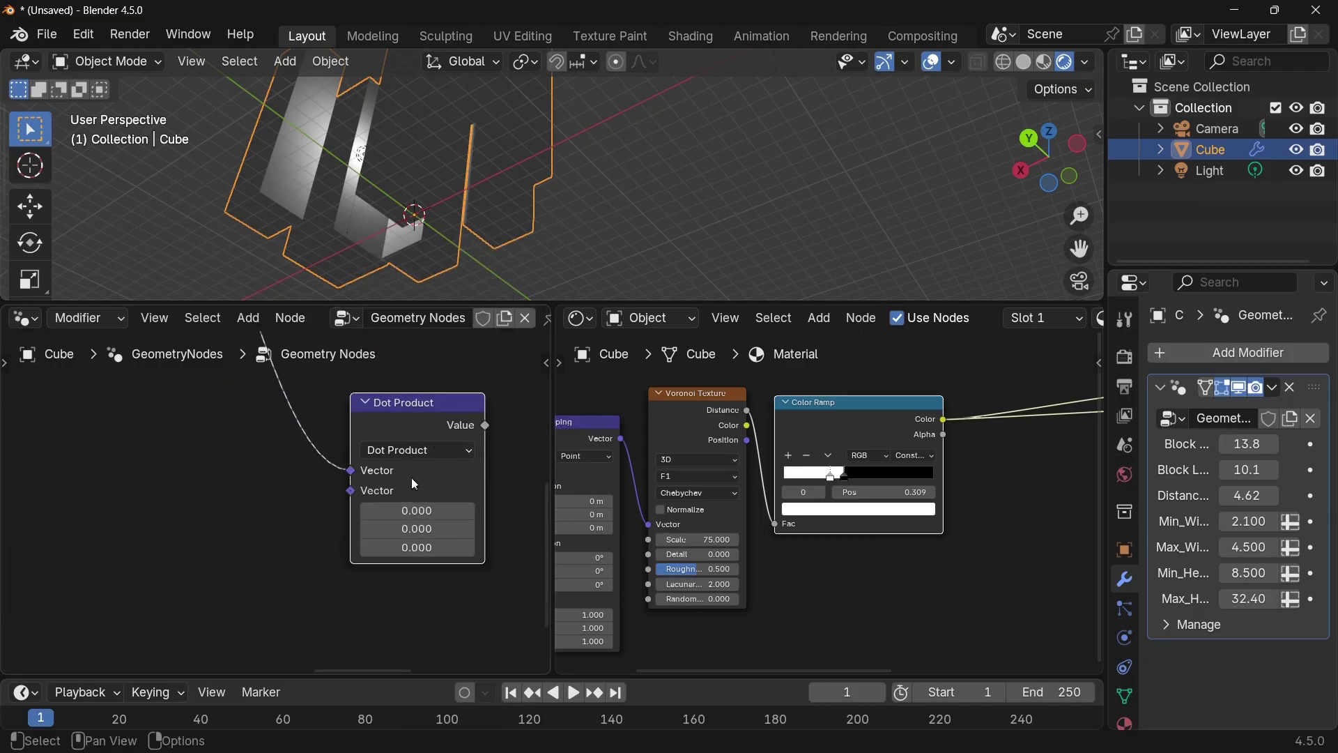
left_click(408, 548)
type("1")
key("Return")
- Add a float Compare node below the And node and set its operation to Equal
middle_click_drag(431, 572, 241, 588)
key("shift+a")
type("compare")
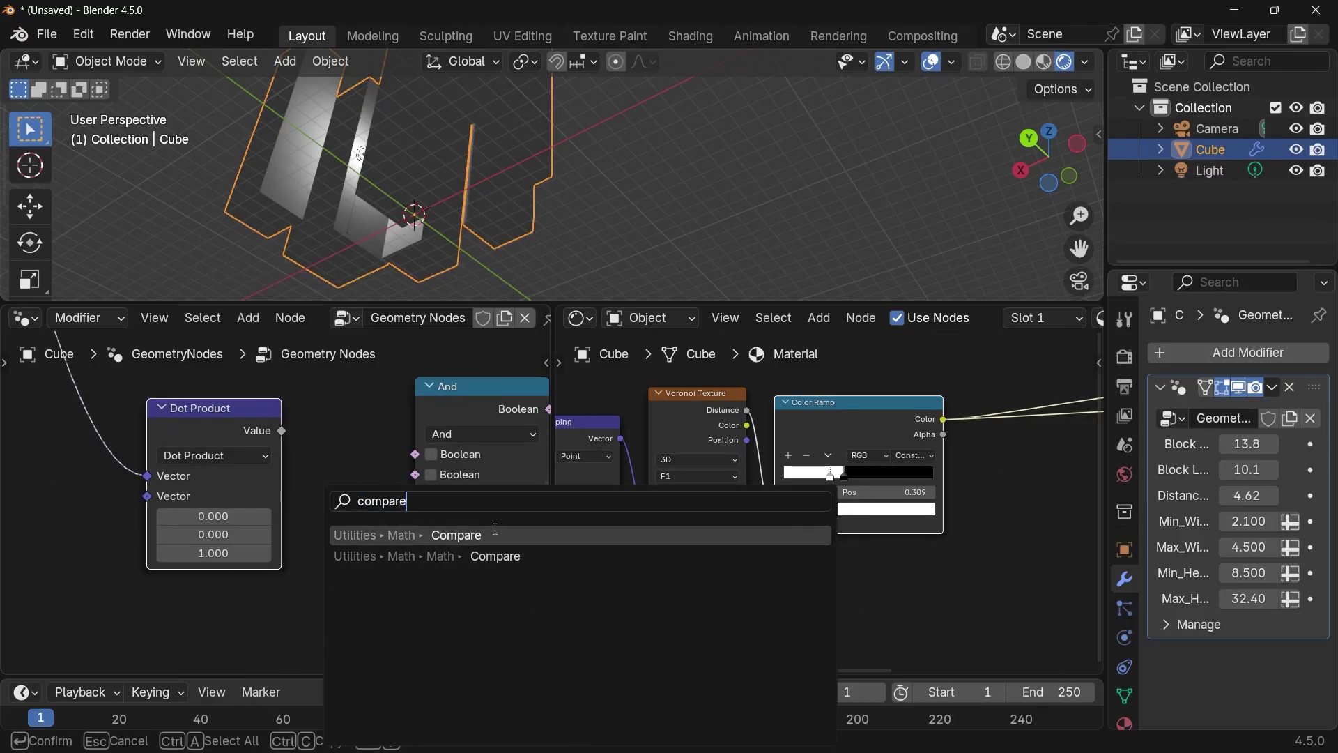
key("Return")
left_click(389, 544)
left_click(413, 612)
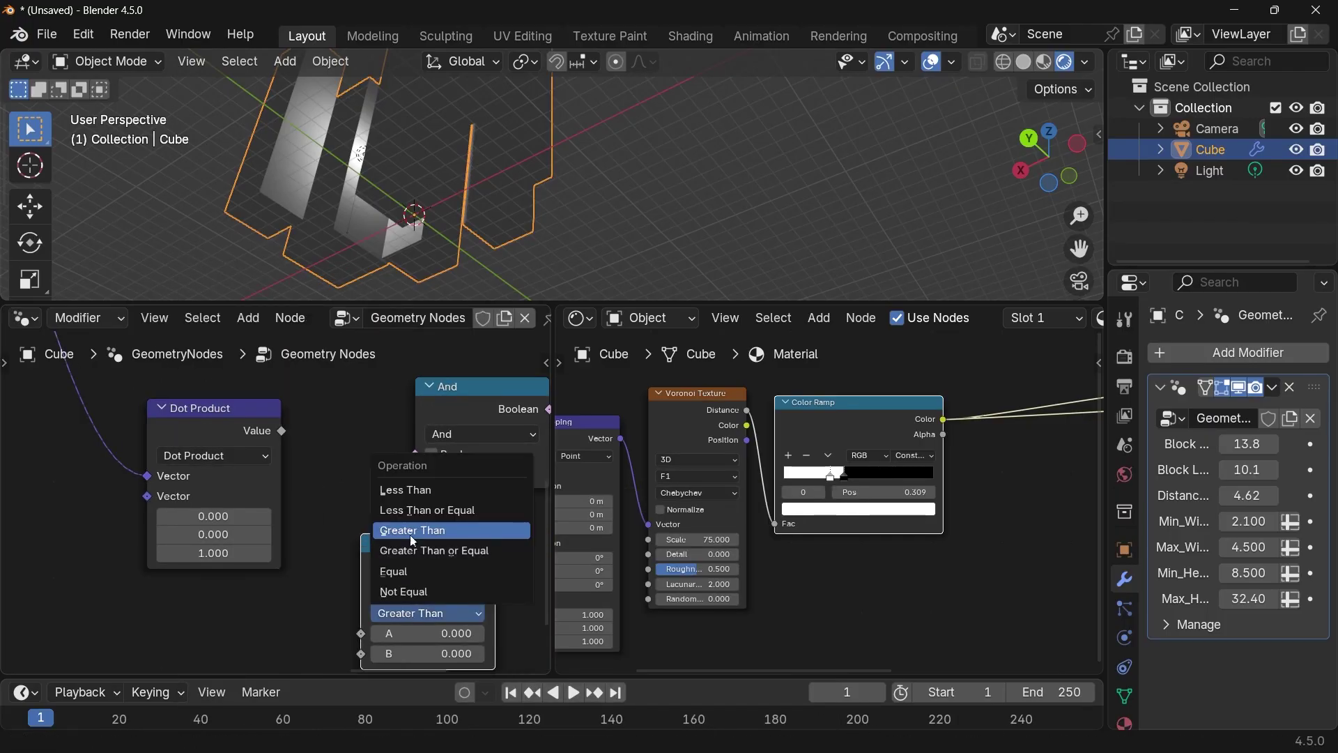
left_click(410, 573)
- Connect Dot Product's Value to the Equal node's A input and its Result to the And node's second Boolean input
middle_click_drag(279, 457, 313, 416)
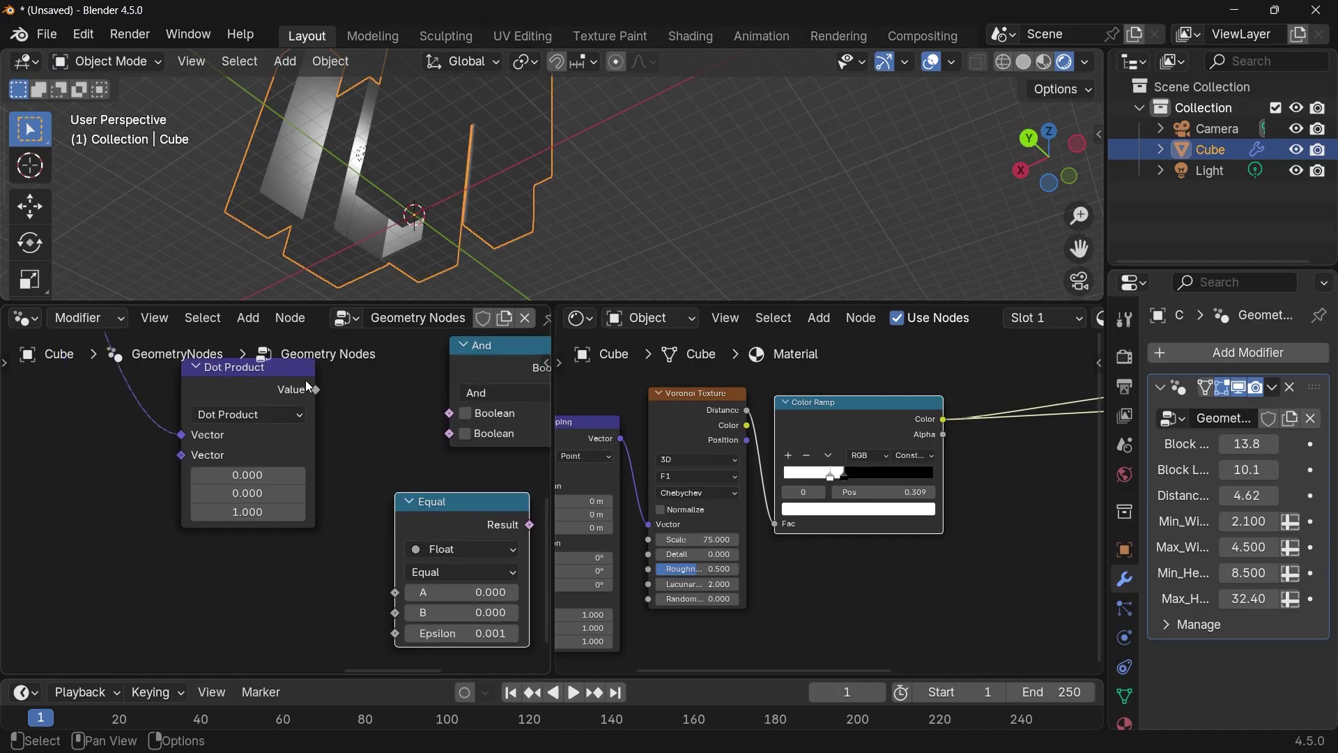
left_click_drag(310, 389, 395, 592)
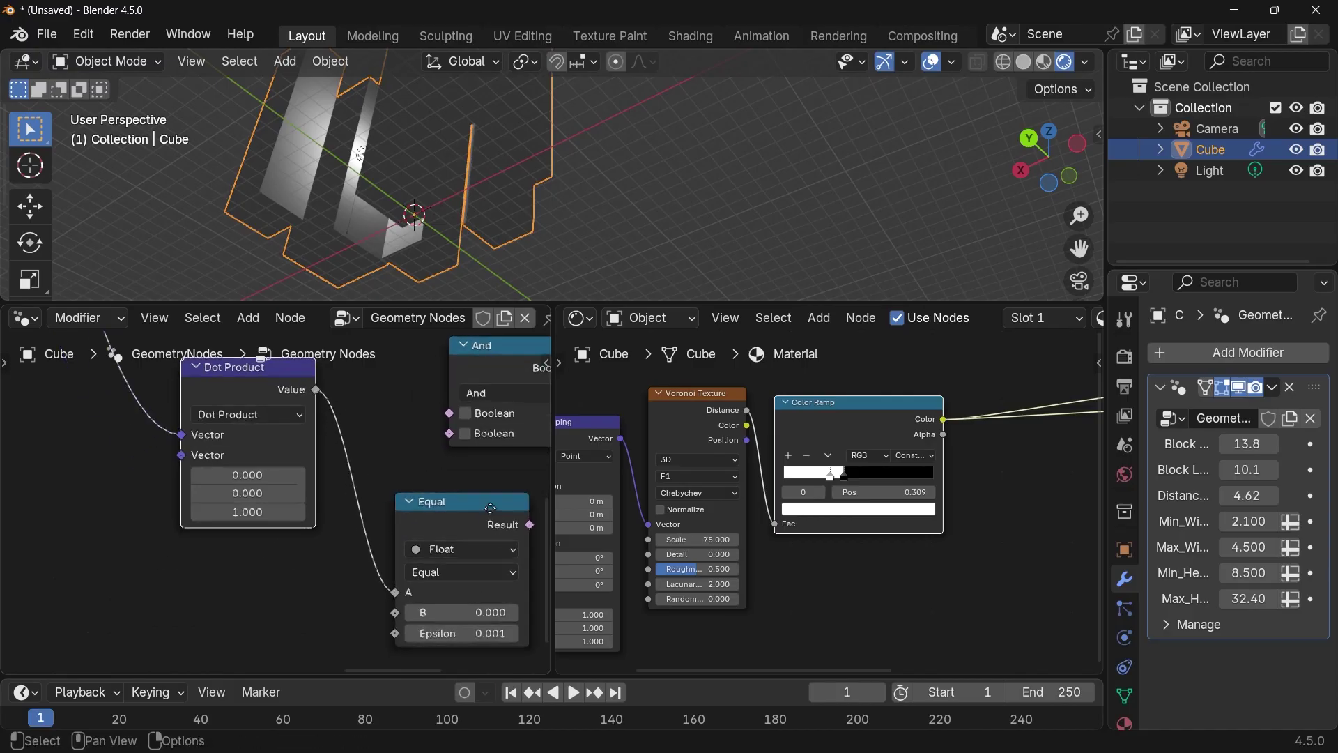
middle_click_drag(490, 507, 328, 590)
left_click_drag(367, 607, 278, 517)
- Connect Extrude Mesh's Top output to the And node's first Boolean input
scroll(382, 421, "down", 6)
middle_click_drag(382, 421, 505, 547)
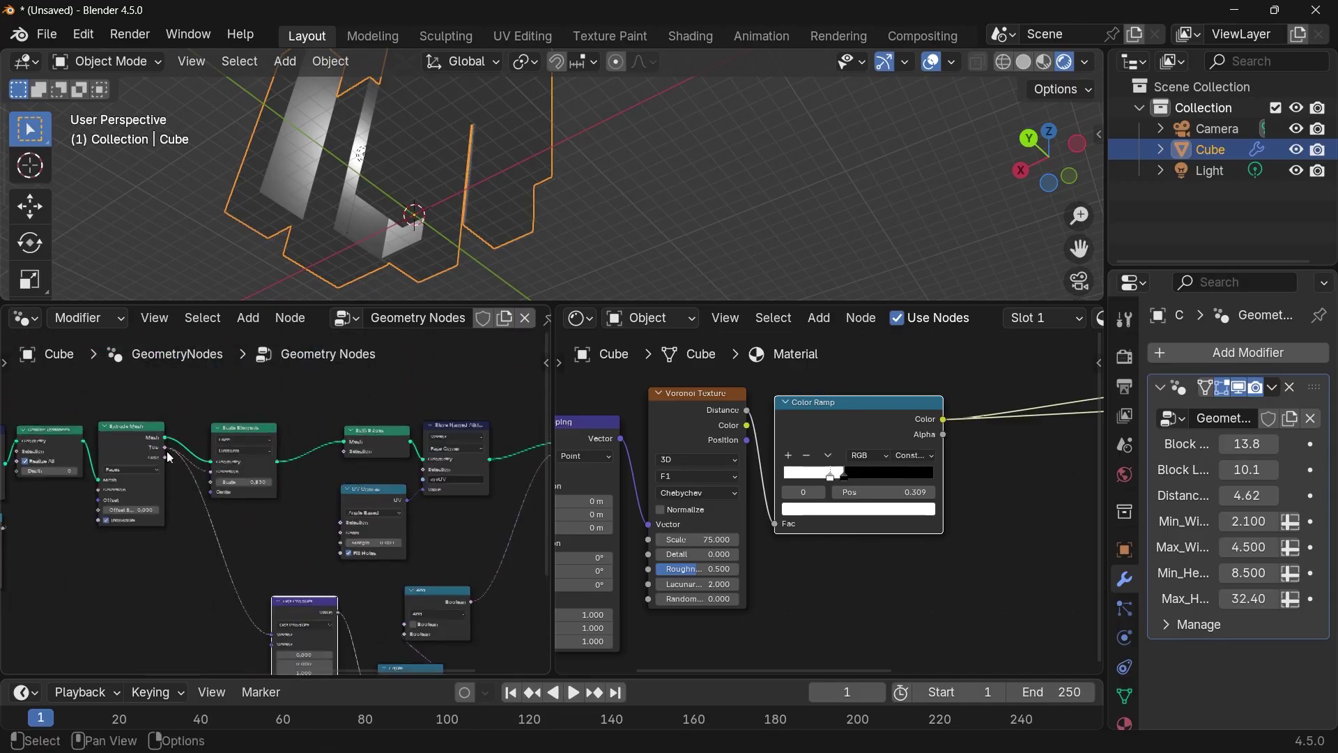
left_click_drag(165, 451, 399, 627)
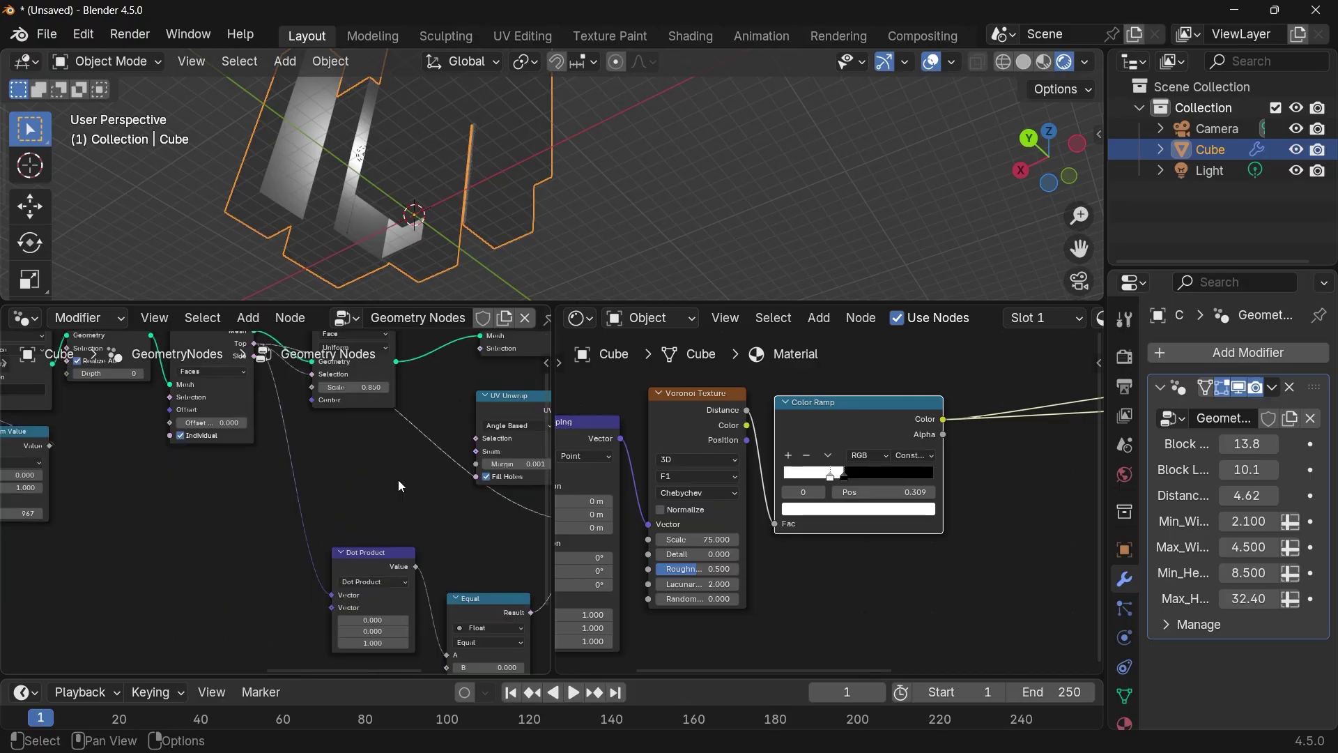
- Disconnect the Extrude Mesh link from Dot Product's first Vector input
scroll(398, 480, "up", 2)
mouse_move(358, 639)
left_mouse_down()
mouse_move(306, 536)
mouse_move(357, 630)
left_mouse_up()
scroll(390, 535, "down", 2)
middle_click_drag(411, 535, 392, 679)
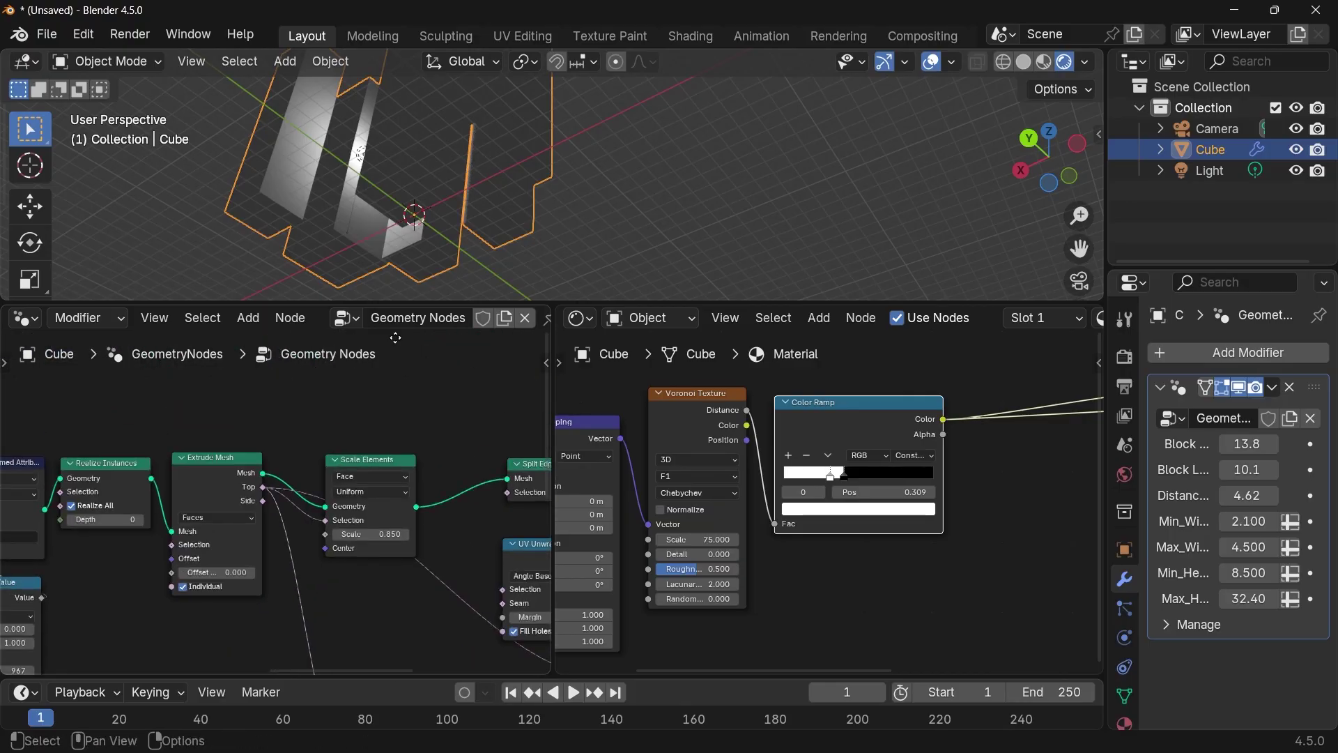
middle_click_drag(369, 559, 350, 524)
middle_click_drag(368, 637, 381, 479)
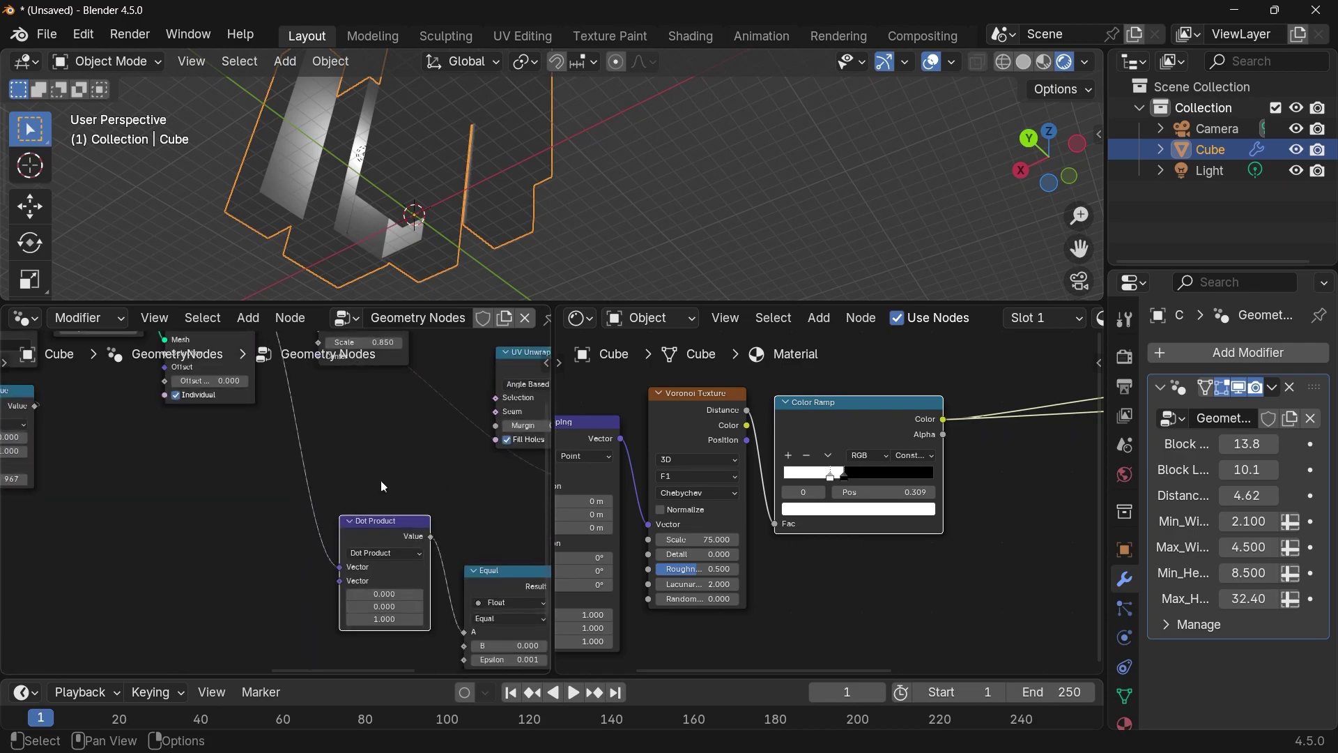
left_click_drag(340, 568, 300, 536)
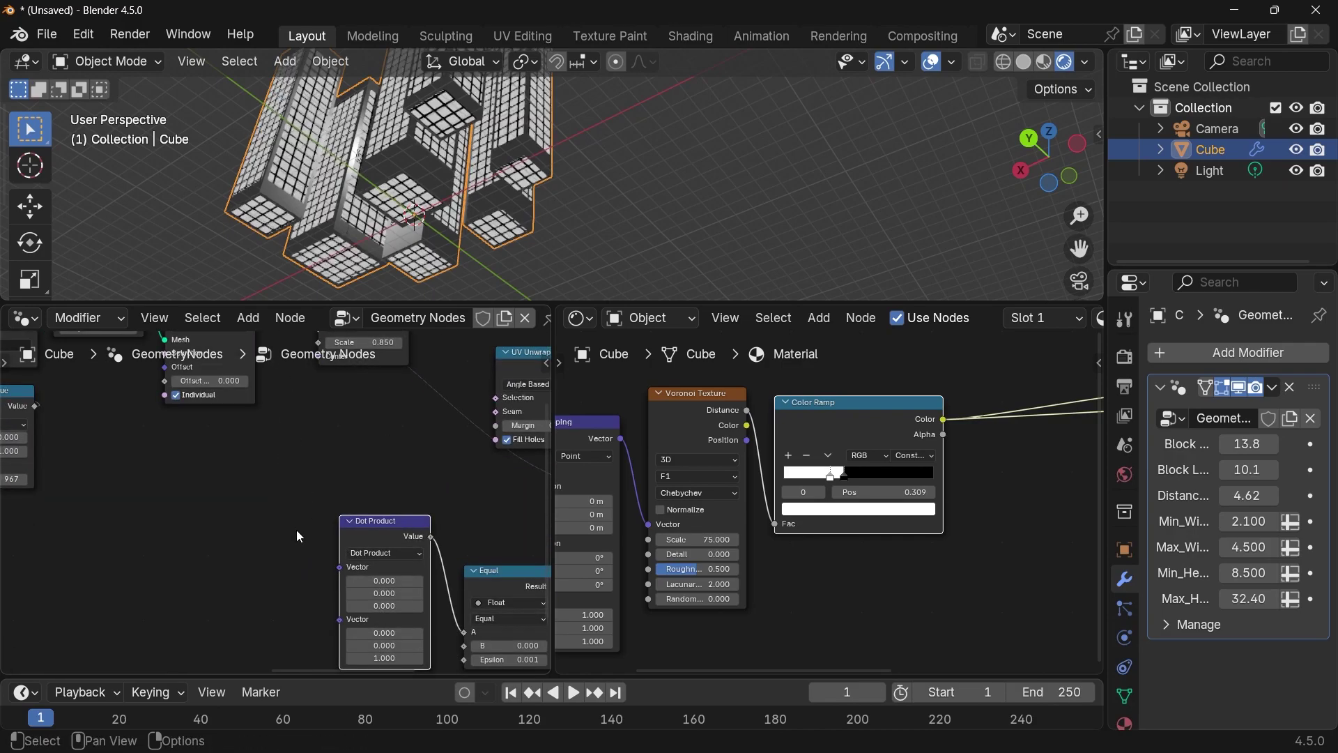
middle_click_drag(488, 264, 567, 187)
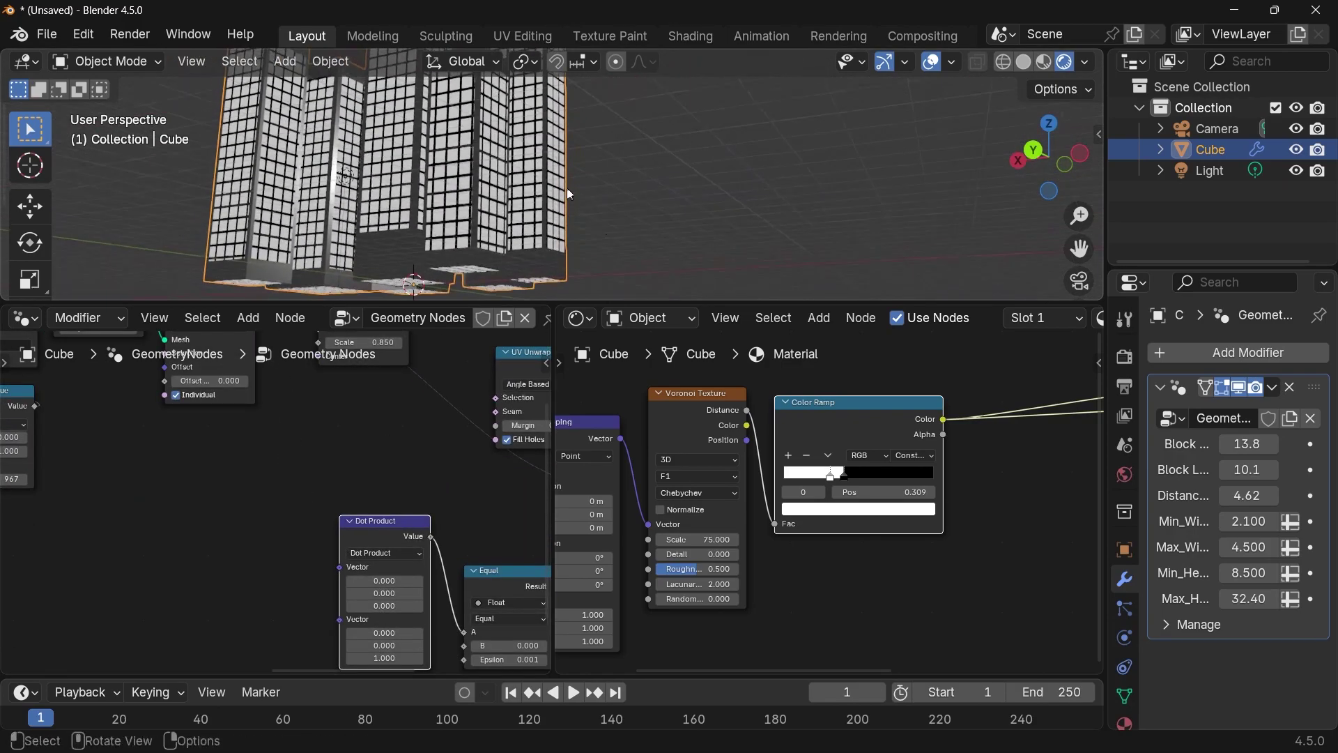
- Add a Normal node and connect its Normal output to Dot Product's first Vector input
middle_click_drag(371, 654, 368, 591)
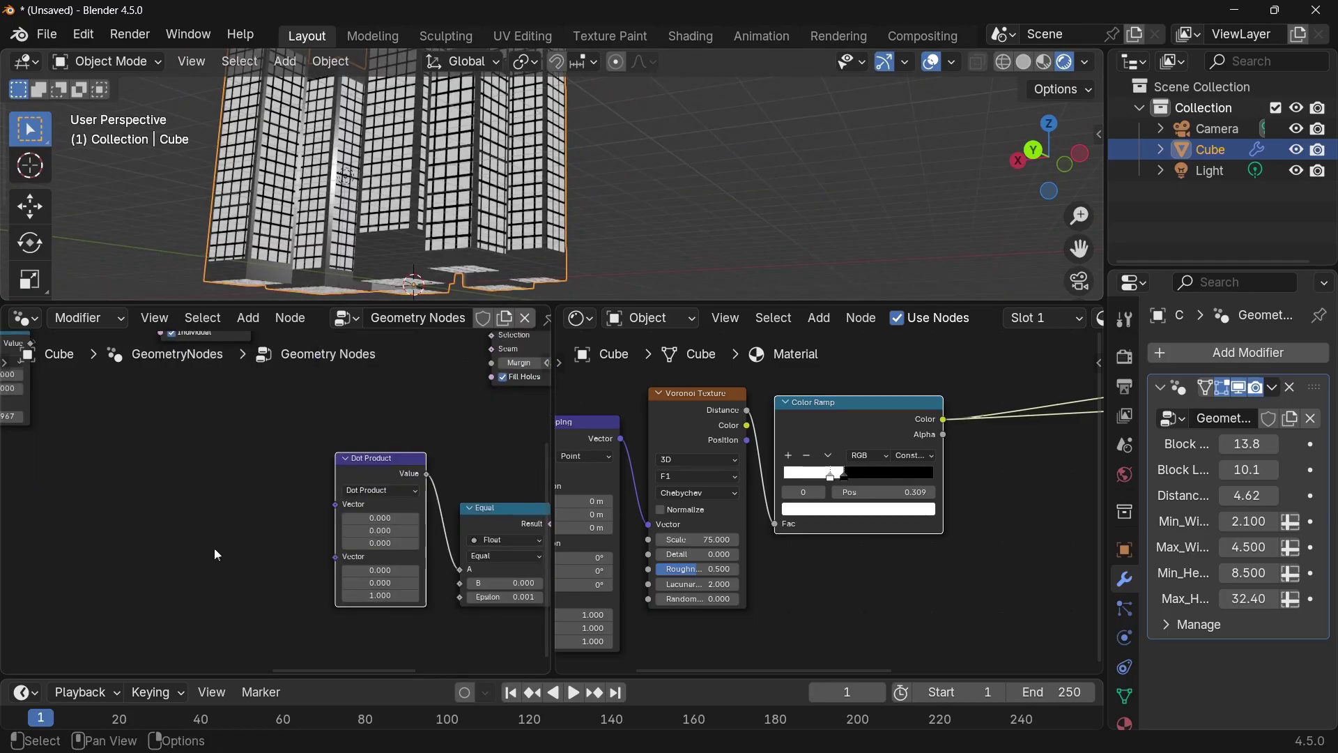
scroll(395, 538, "up", 4)
middle_click_drag(214, 549, 185, 533)
key("shift+a")
type("n")
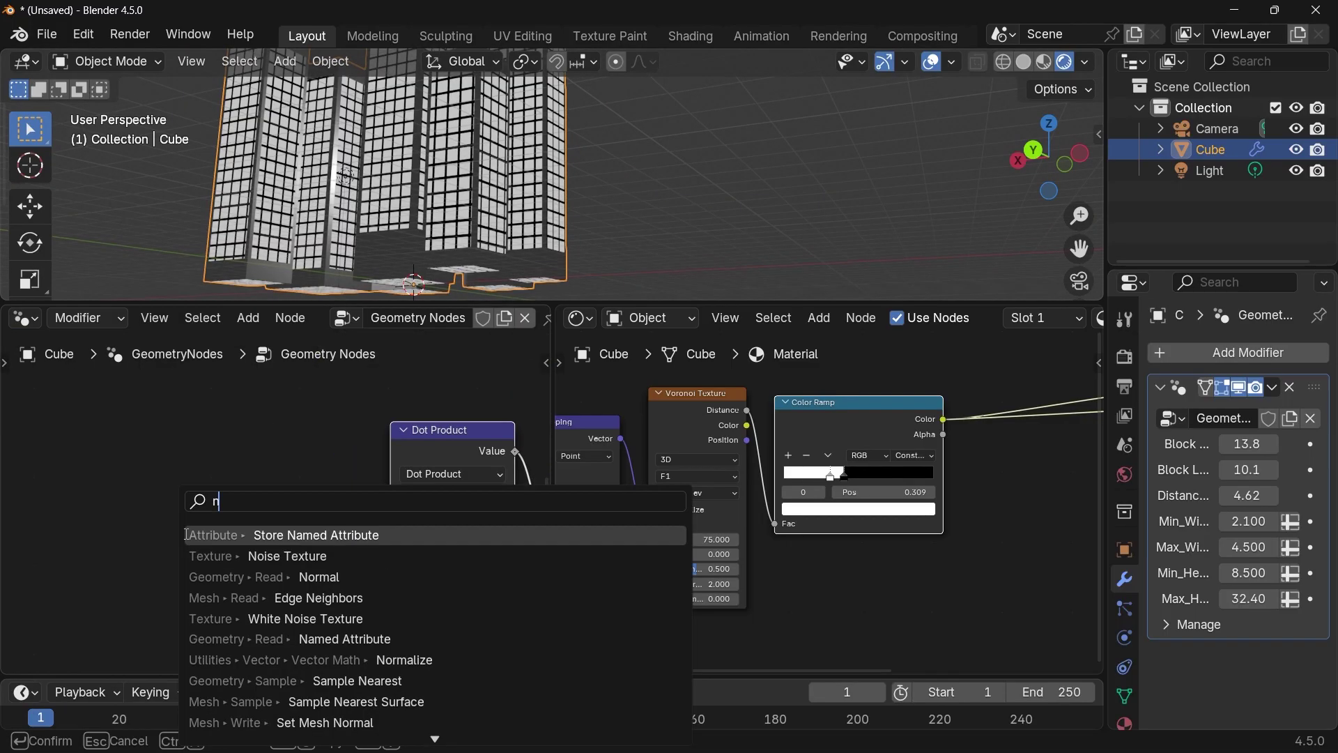
type("ormal")
key("Return")
left_click(258, 505)
left_click_drag(305, 503, 385, 497)
- Examine the window grid on the walls, roofs and undersides of the buildings
middle_click_drag(446, 209, 487, 155)
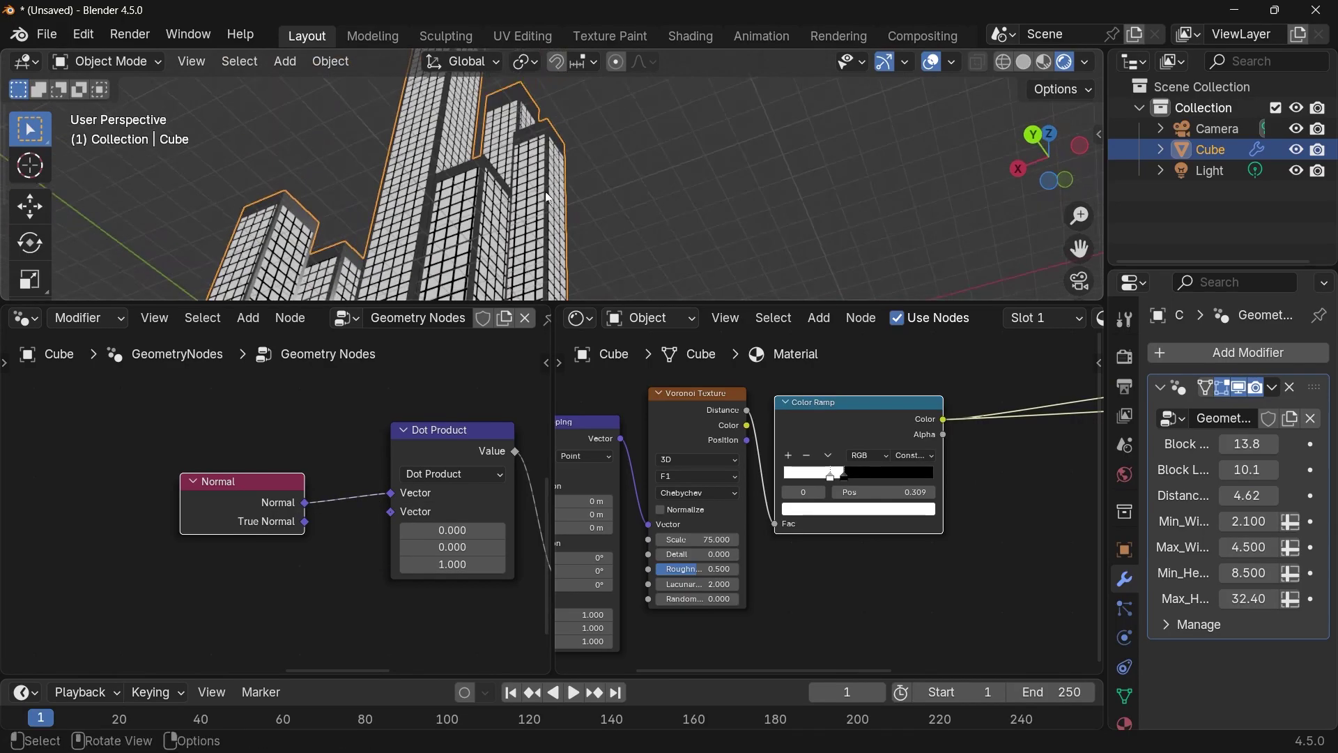
middle_click_drag(490, 232, 458, 220)
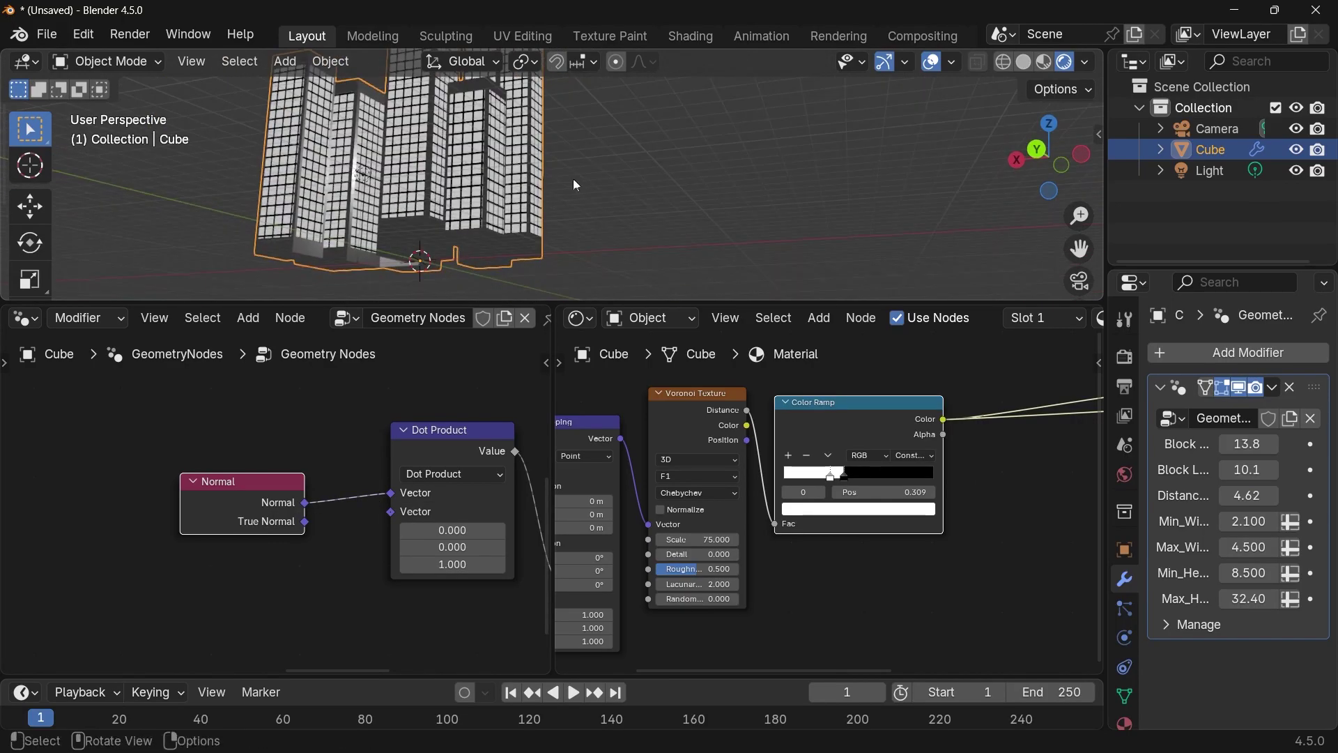
middle_click_drag(573, 178, 490, 137)
scroll(446, 154, "up", 4)
middle_click_drag(669, 287, 640, 220)
scroll(605, 237, "down", 3)
scroll(639, 221, "up", 1)
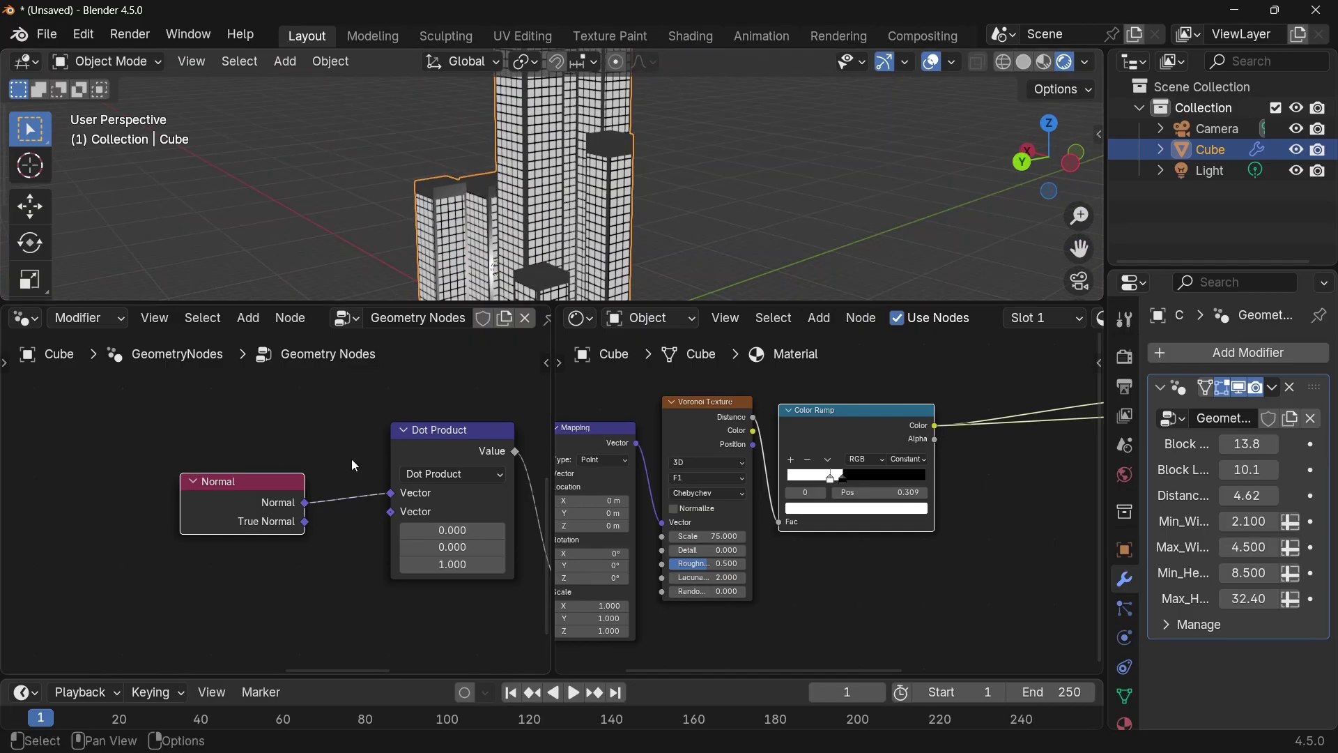
- Move the Principled BSDF node farther from the Color Ramp in the material's node tree
scroll(352, 458, "down", 2)
scroll(920, 481, "down", 1)
middle_click_drag(921, 481, 1090, 473)
left_click_drag(772, 438, 871, 404)
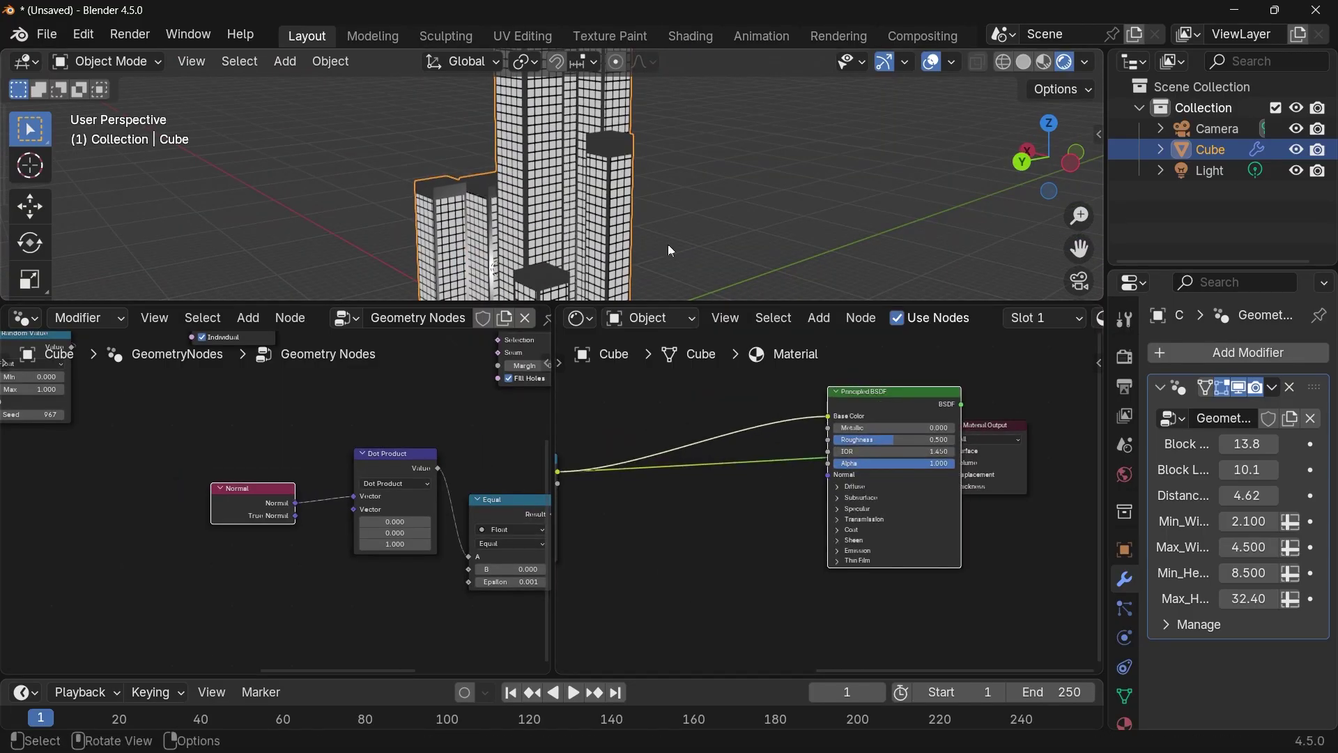
middle_click_drag(668, 246, 540, 208)
- Duplicate the Color Ramp, connect the Voronoi Texture's Color output to the copy's Fac, and place it below the original
middle_click_drag(730, 484, 969, 427)
left_click(742, 391)
key("shift+d")
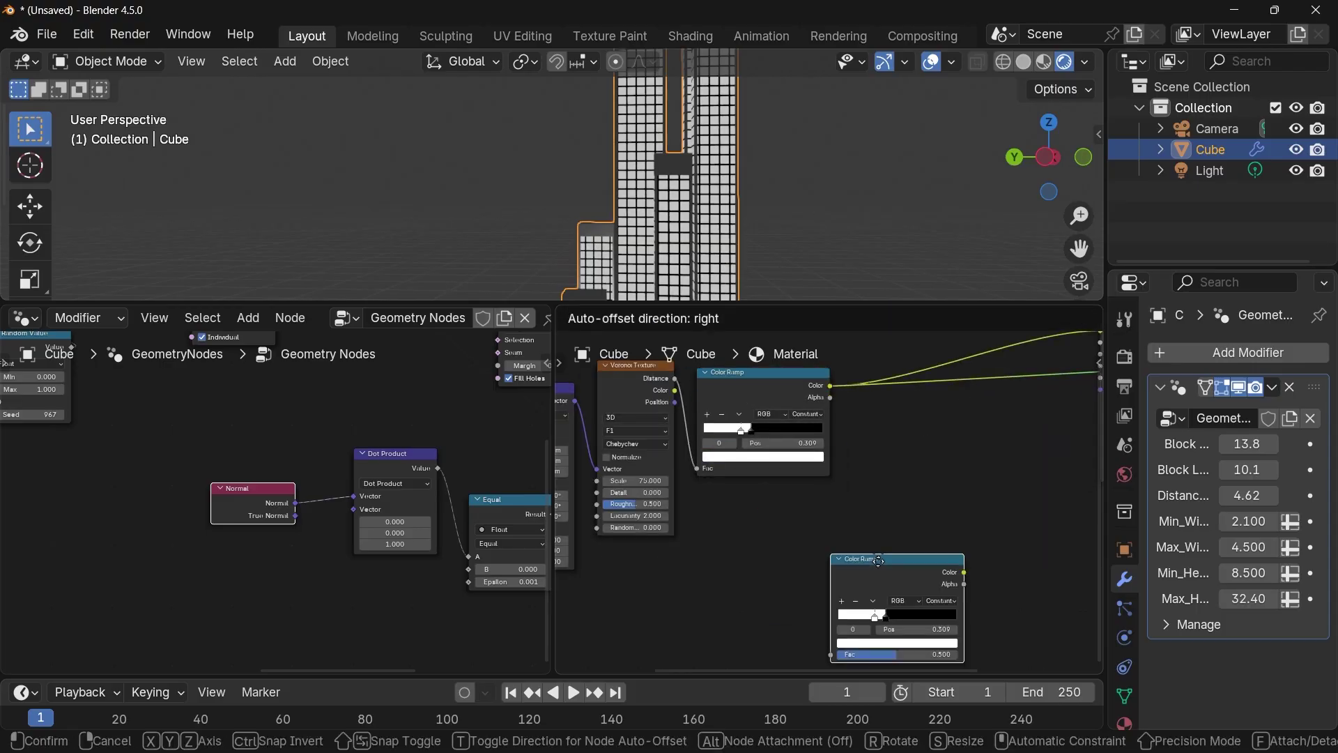
left_click(876, 508)
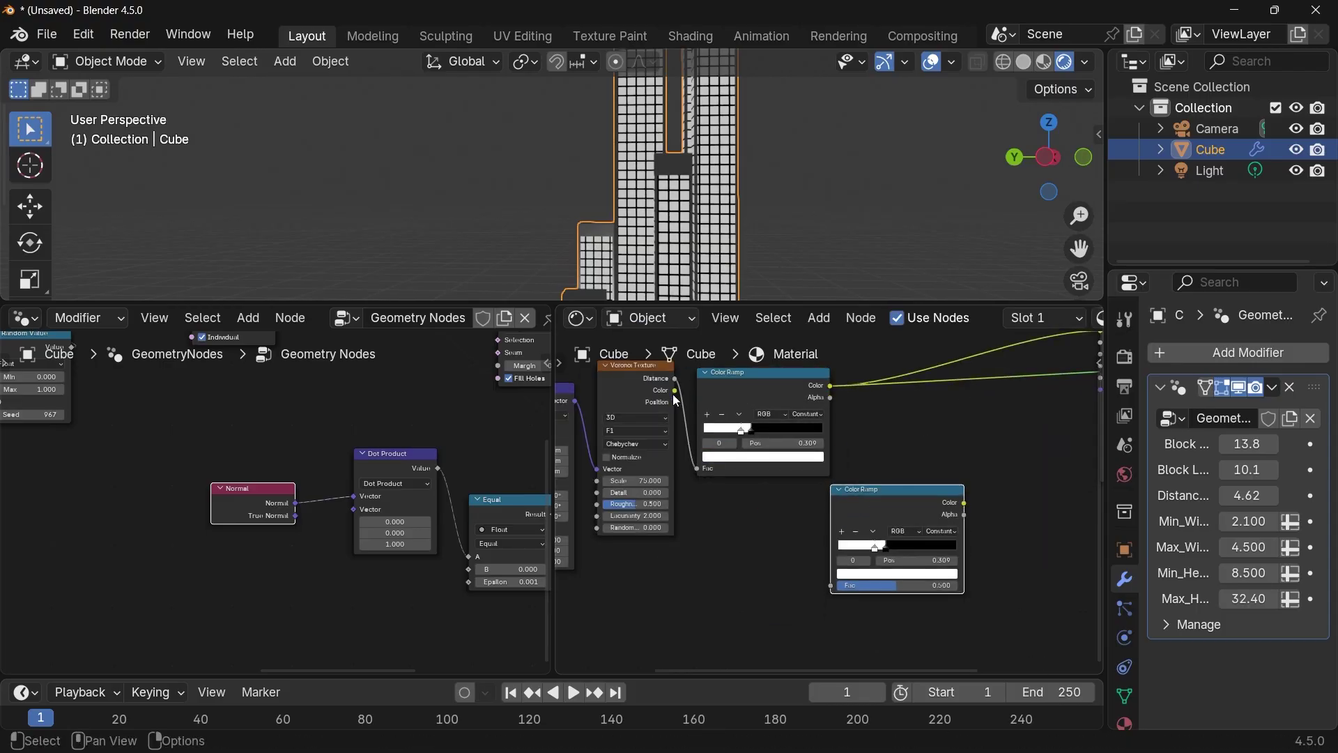
left_click_drag(675, 391, 831, 585)
left_click_drag(899, 490, 824, 494)
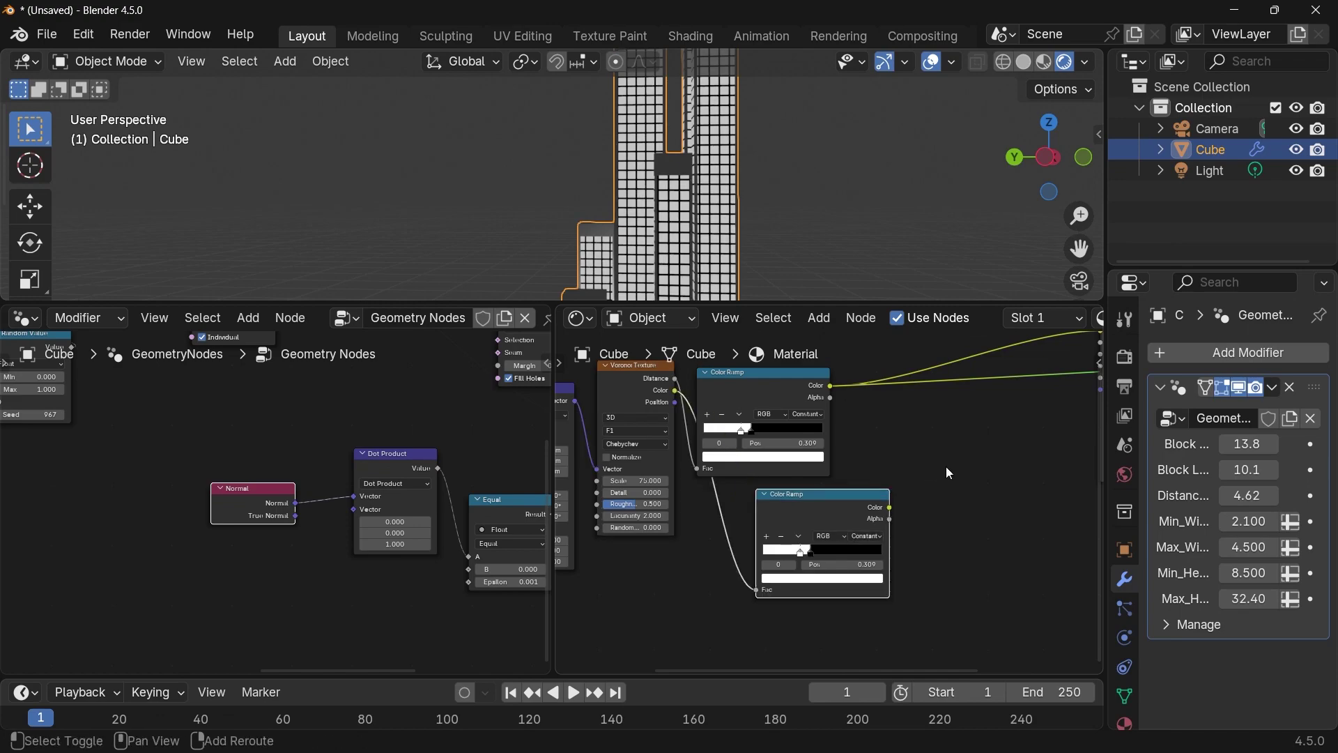
- Insert a Multiply Math node after the upper Color Ramp and connect the lower Color Ramp's Color output to its second Value input
key("shift+a")
type("math")
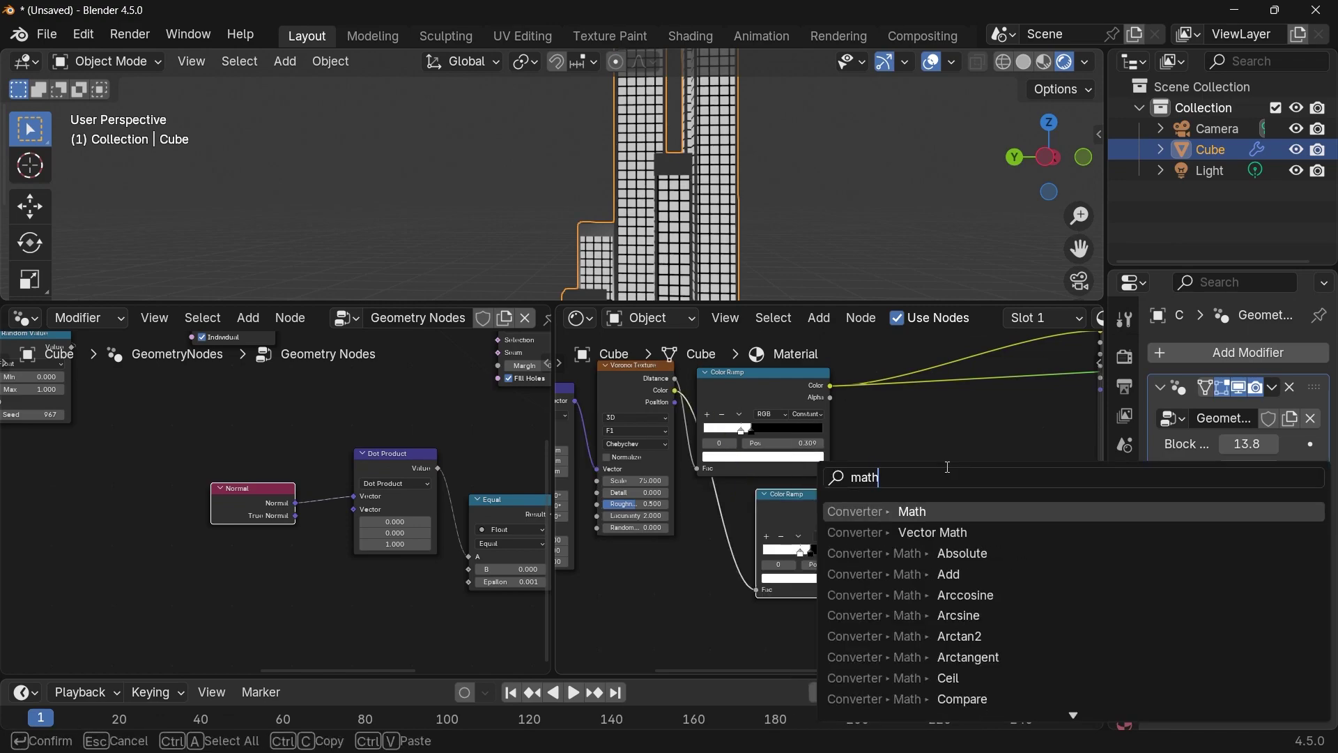
type(" mu")
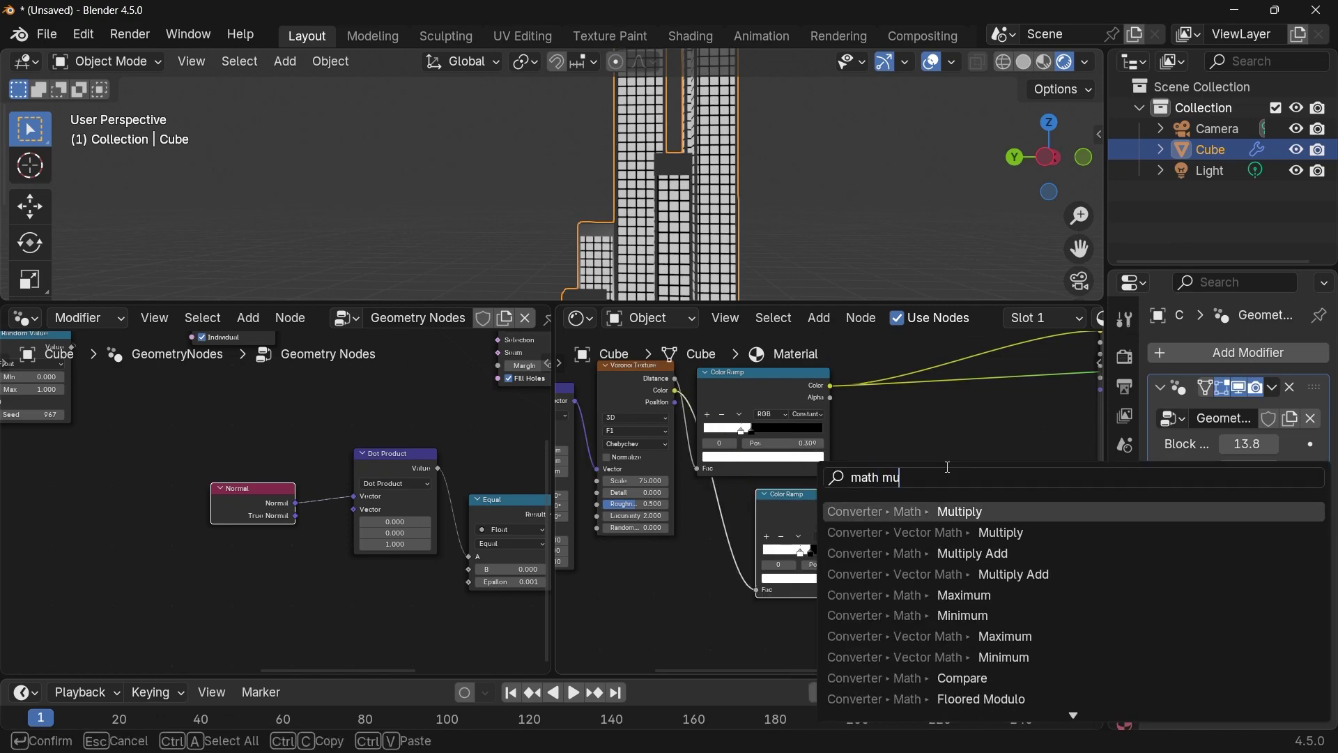
left_click(941, 511)
left_click(926, 378)
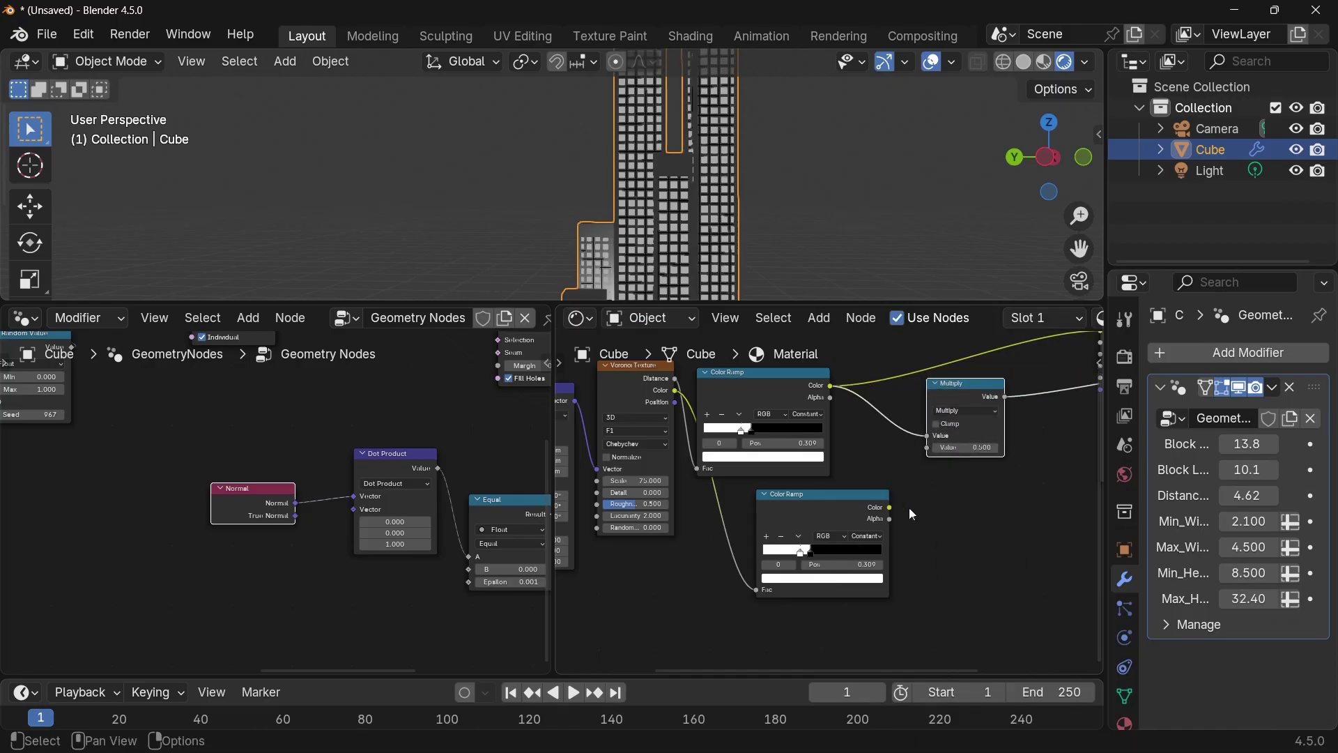
left_click_drag(890, 507, 951, 428)
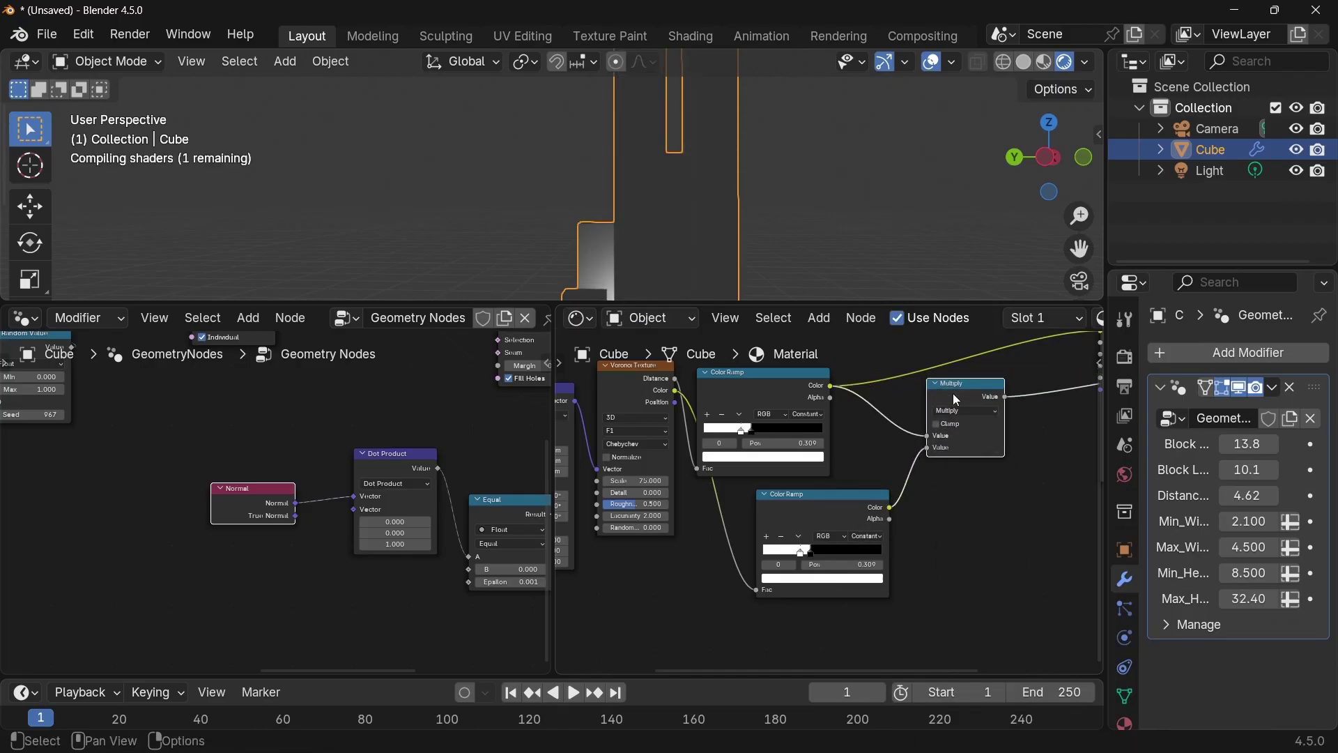
middle_click_drag(956, 400, 745, 428)
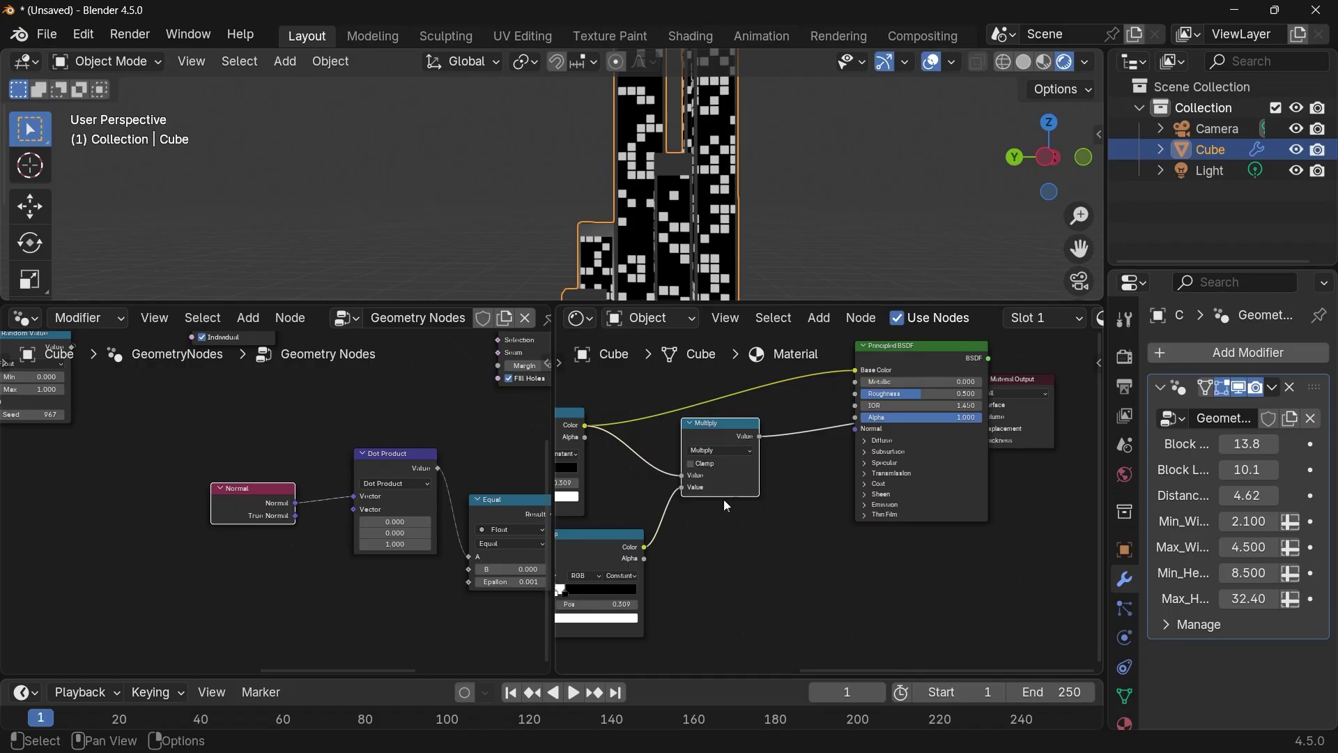
- Spread the lower Color Ramp's stops, placing white at the start and the black stop at 0.586
middle_click_drag(723, 499, 866, 458)
scroll(795, 506, "up", 4)
mouse_move(684, 562)
left_mouse_down()
mouse_move(740, 583)
mouse_move(662, 568)
left_mouse_up()
left_click(655, 565)
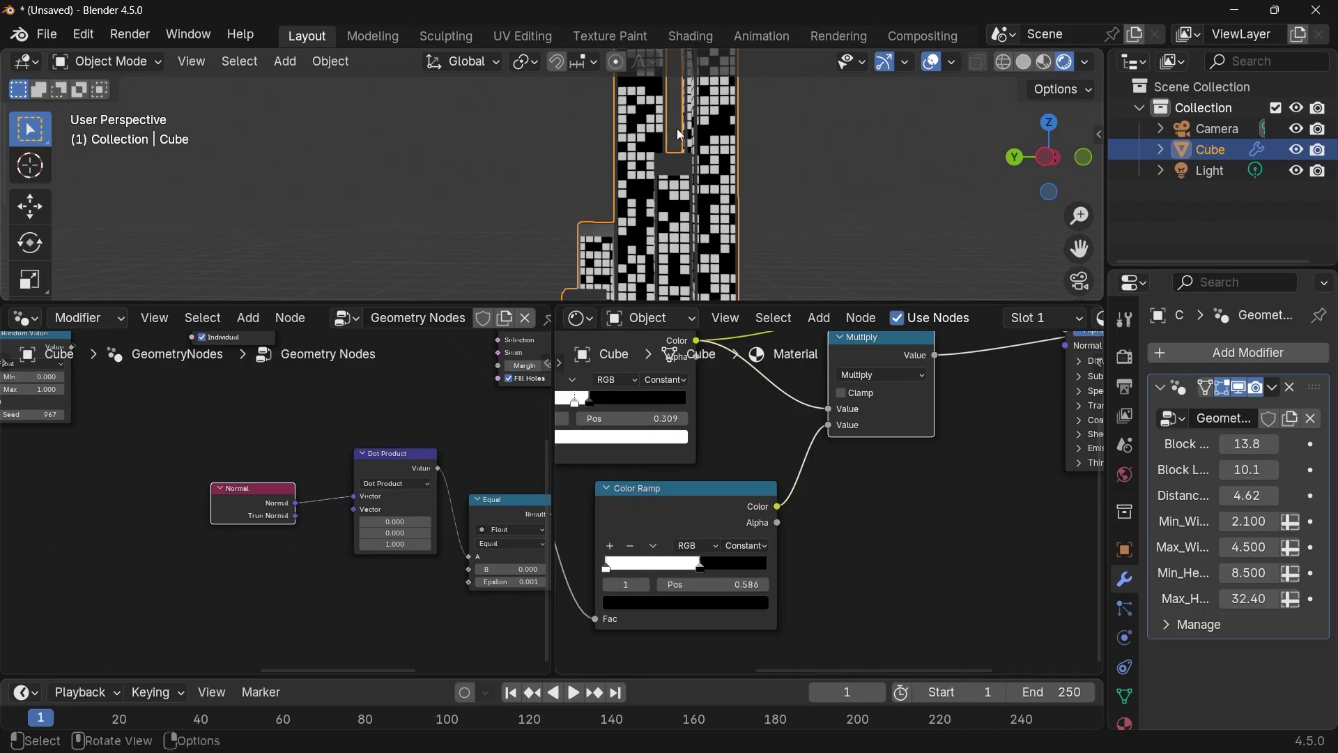
scroll(687, 147, "up", 3)
left_click_drag(721, 248, 702, 243, "shift")
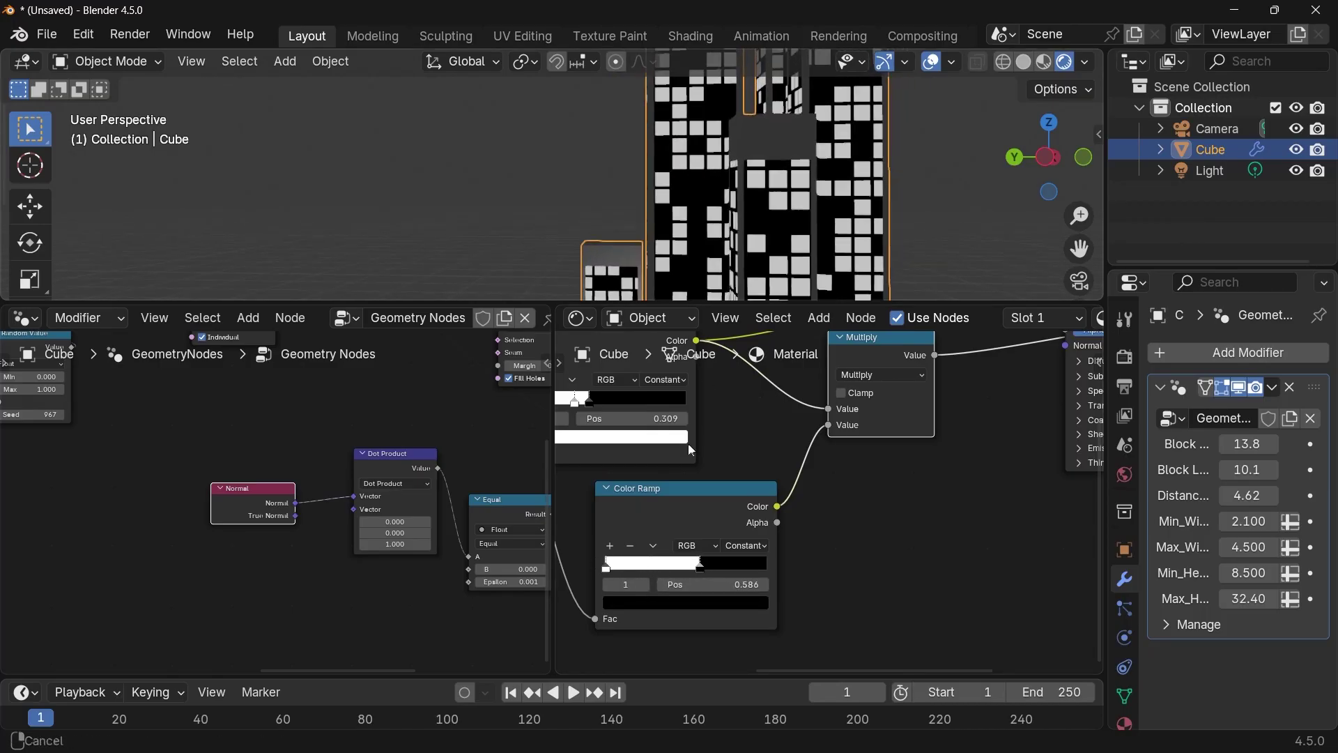
- Add a stop at 0.440 on the lower Color Ramp and make it very dark grey
left_click(678, 567, "ctrl")
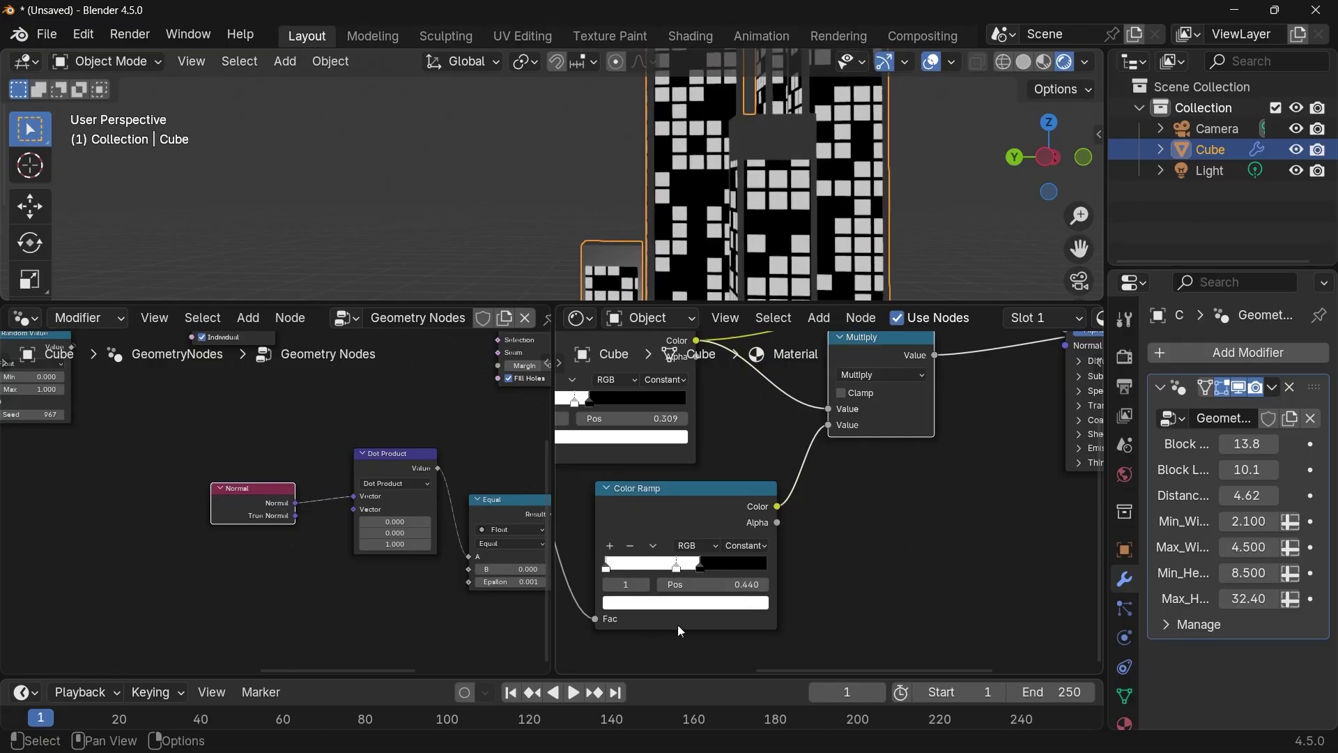
left_click(721, 602)
left_click_drag(735, 459, 742, 455)
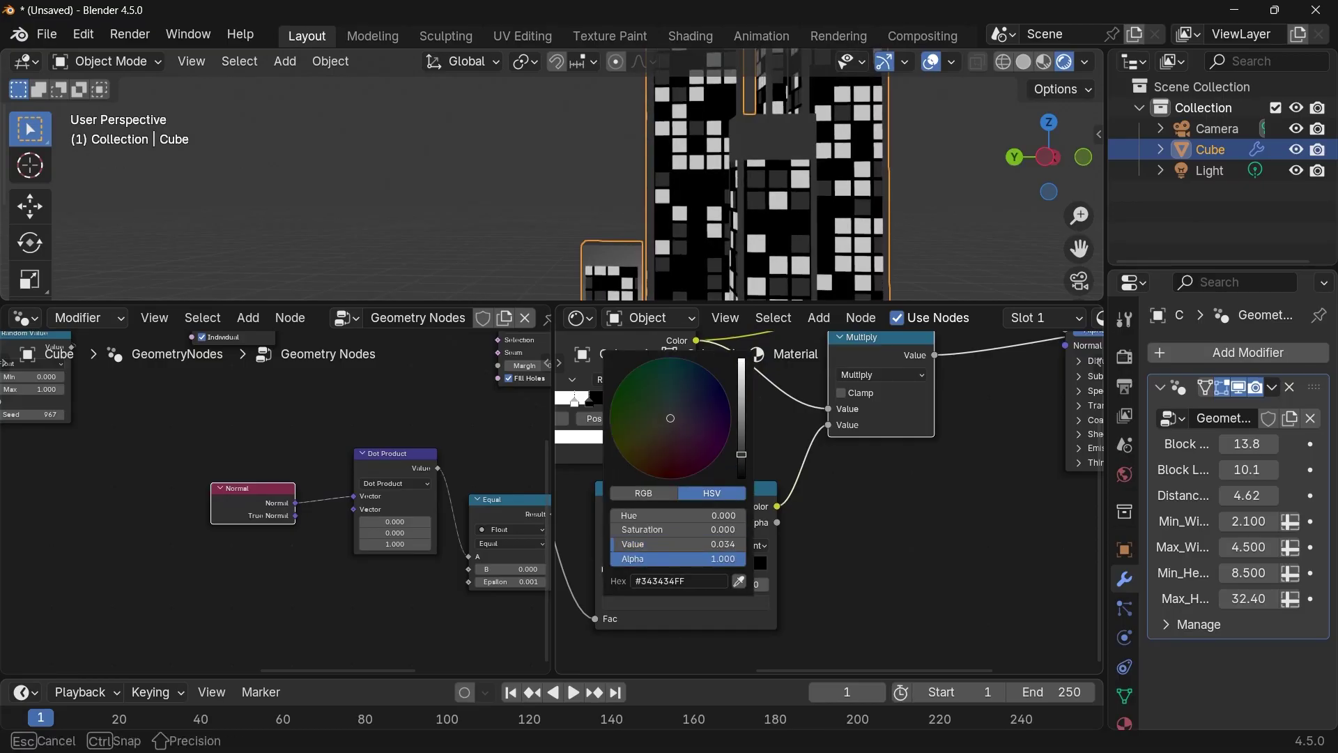
scroll(764, 209, "down", 2)
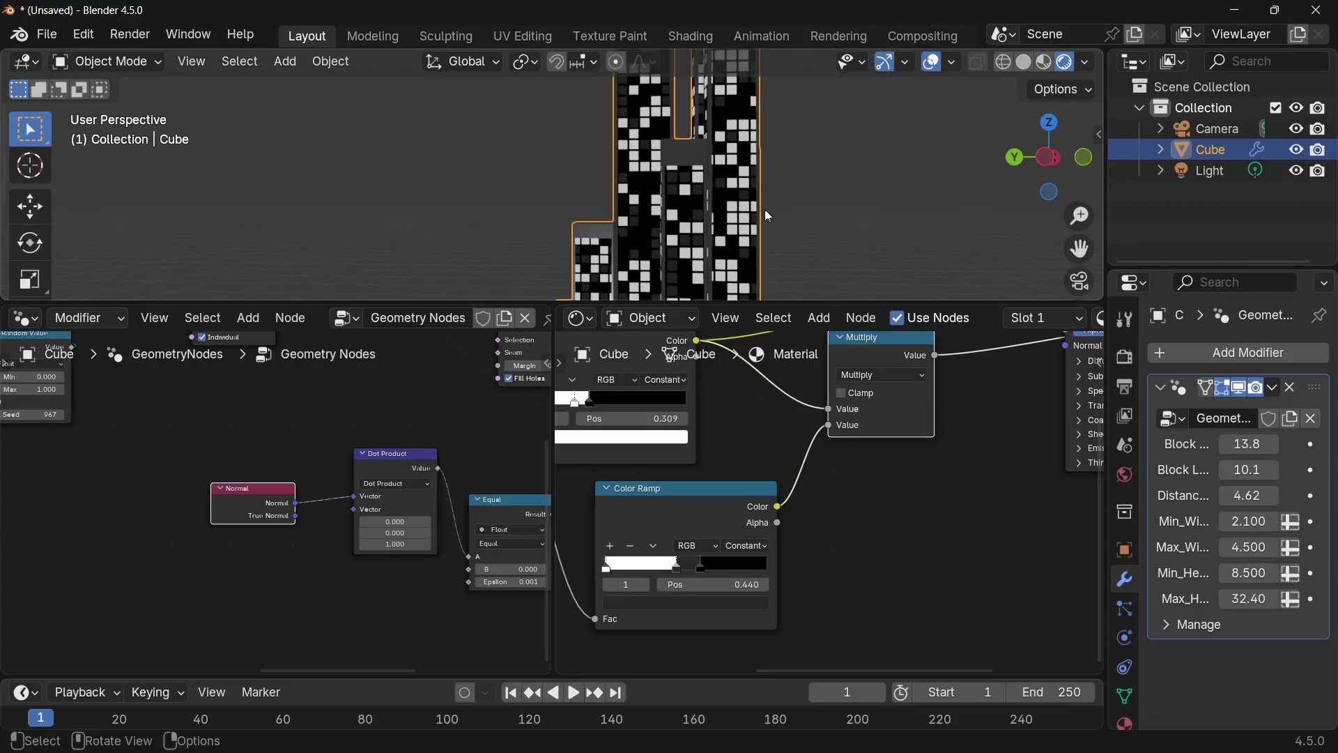
middle_click_drag(760, 209, 852, 99, "shift")
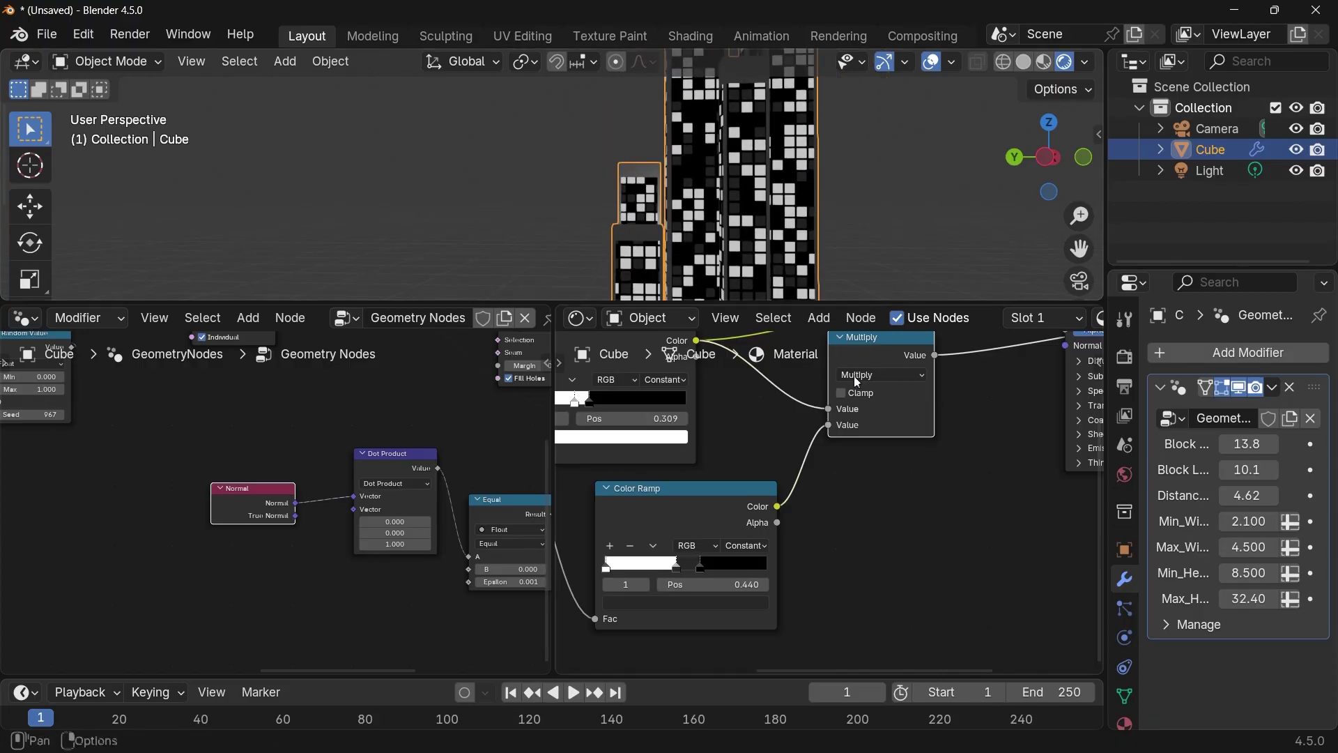
scroll(697, 211, "down", 2)
mouse_move(697, 211)
middle_mouse_down()
mouse_move(529, 211)
mouse_move(566, 198)
mouse_move(743, 207)
mouse_move(711, 216)
middle_mouse_up()
scroll(673, 505, "down", 2)
scroll(648, 209, "up", 5)
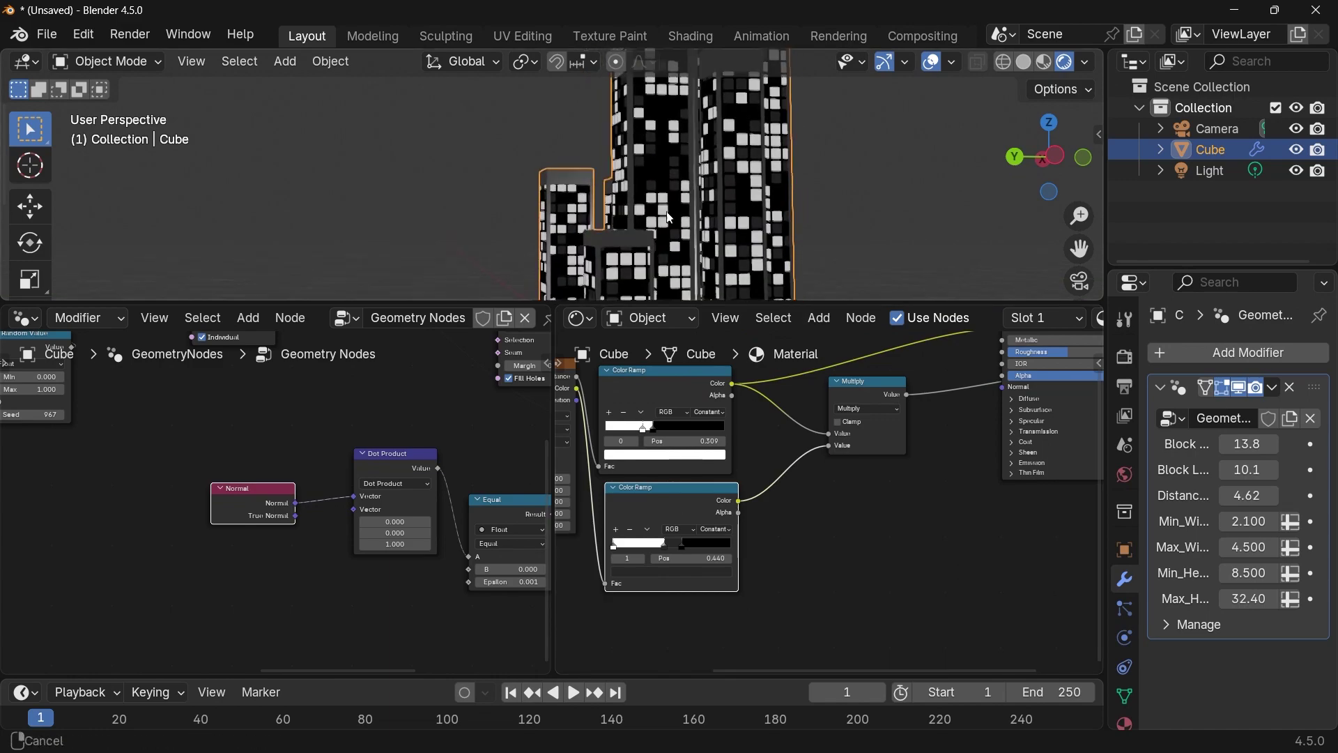
- Move the Multiply node closer to the Color Ramps and insert a duplicate of it before the Principled BSDF
left_click_drag(873, 404, 821, 442)
key("shift+d")
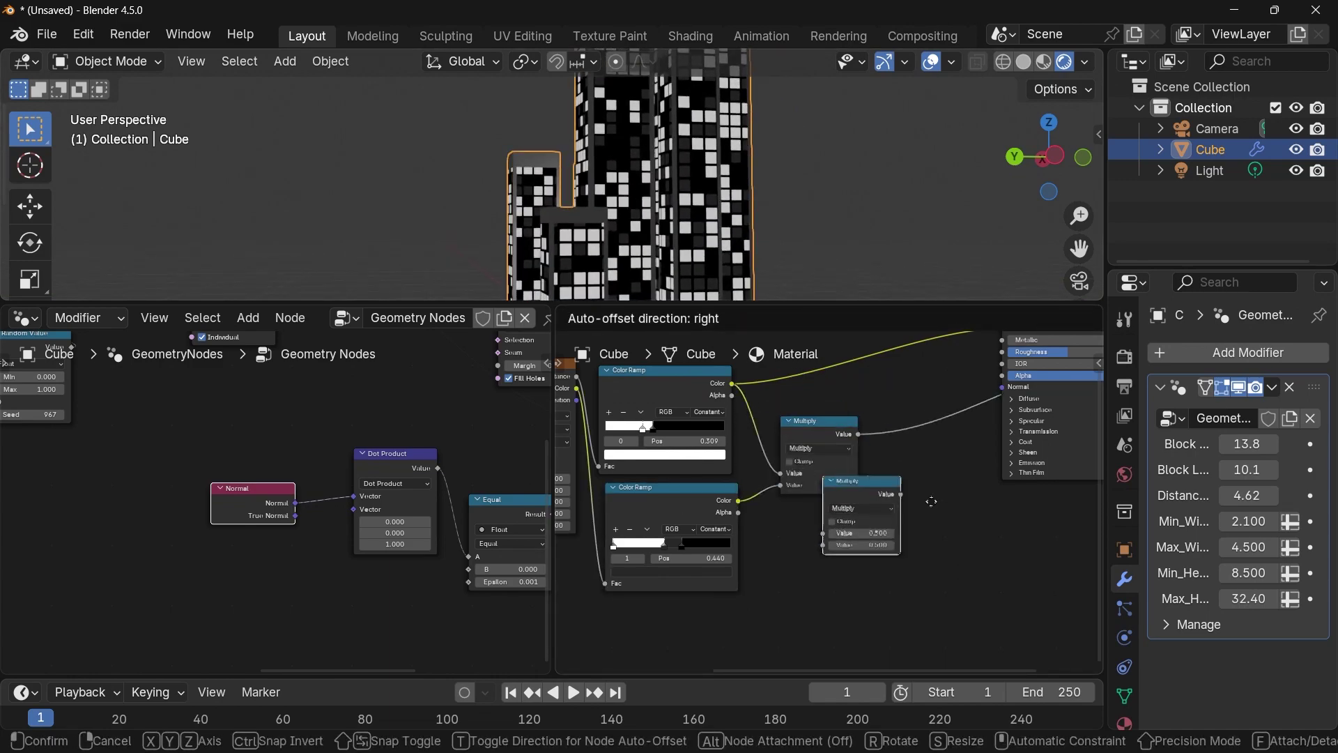
left_click(936, 441)
- Add a Noise Texture below the Voronoi Texture and connect the Attribute node's Vector output to its Vector input
scroll(764, 461, "down", 3)
middle_click_drag(597, 545, 839, 482)
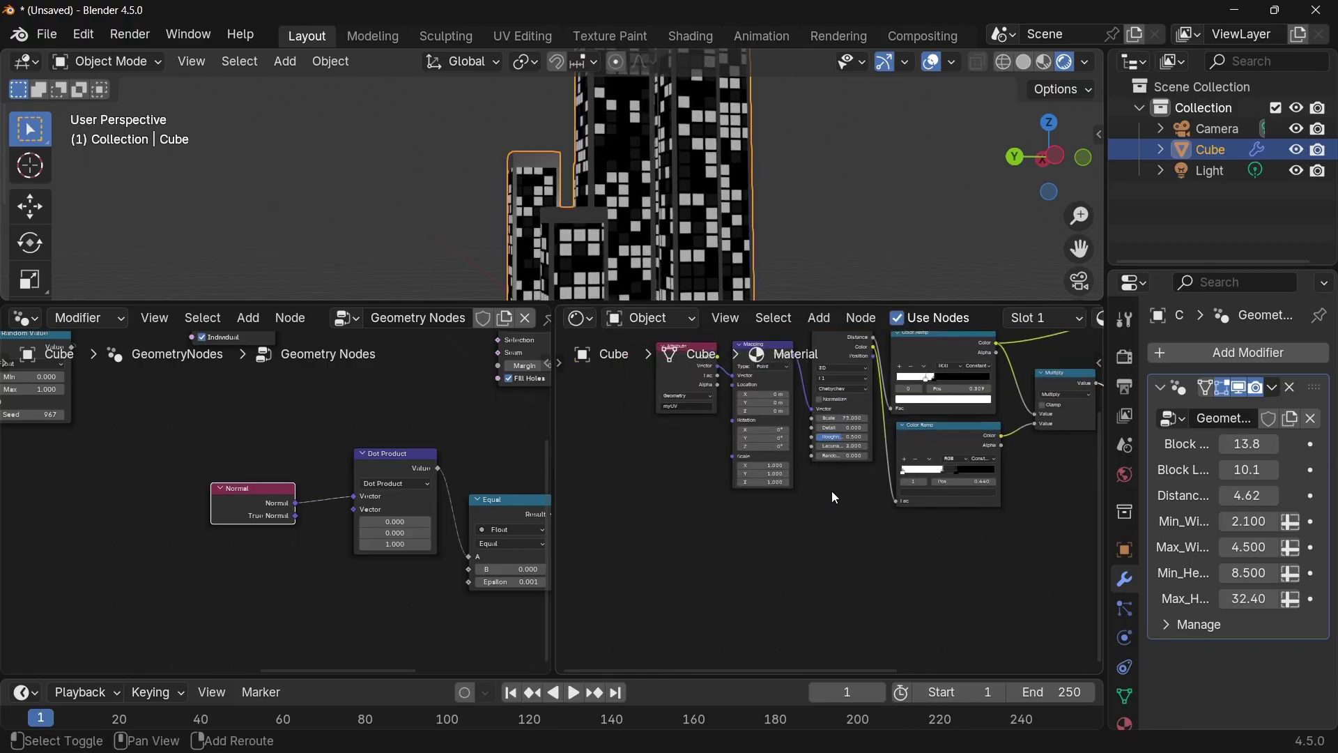
key("shift+a")
type("noise")
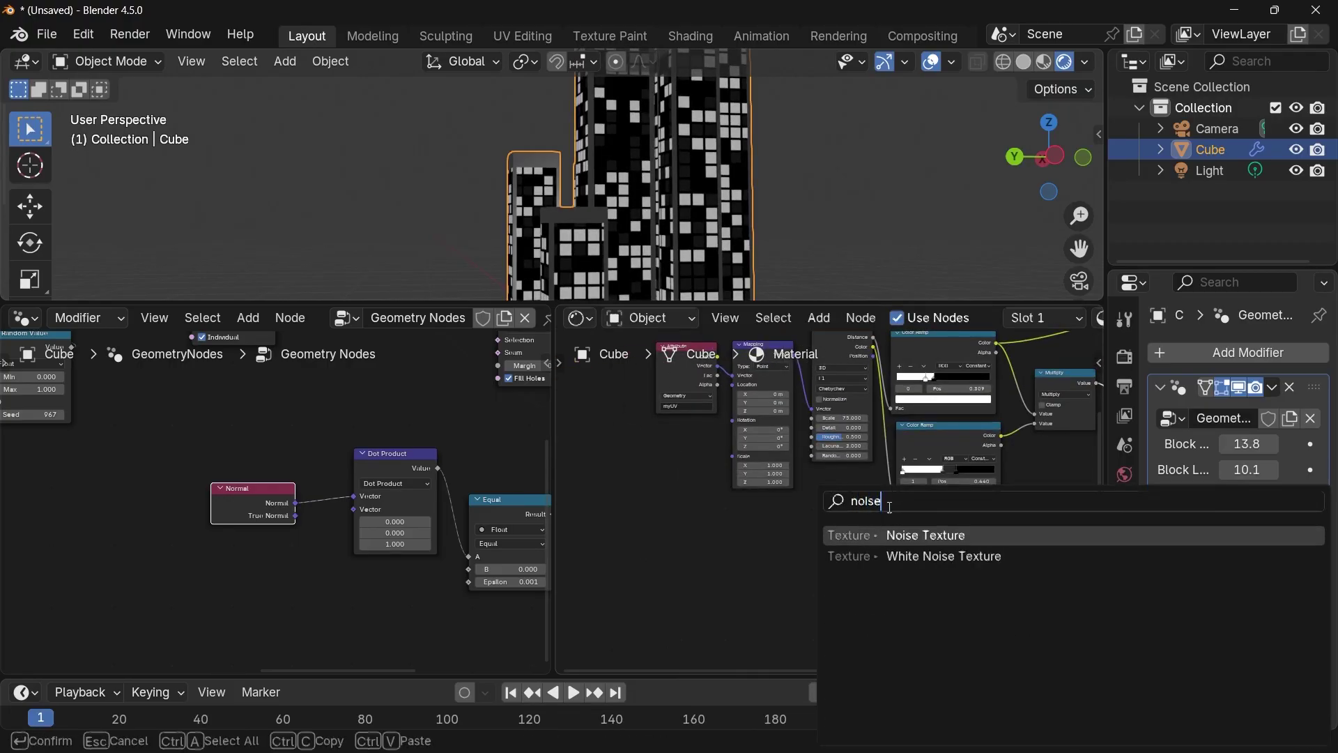
key("Return")
left_click(776, 513)
middle_click_drag(733, 448, 725, 487)
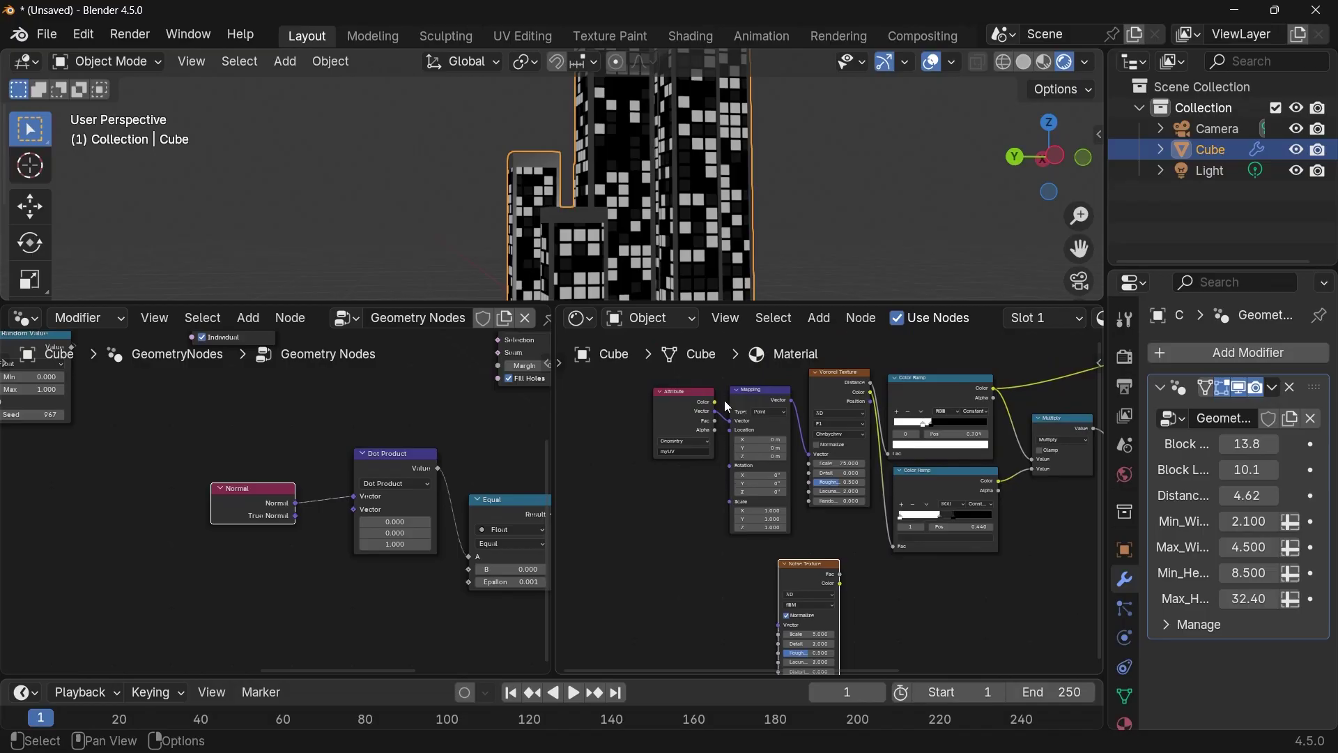
left_click_drag(716, 411, 777, 609)
middle_click_drag(874, 585, 766, 582)
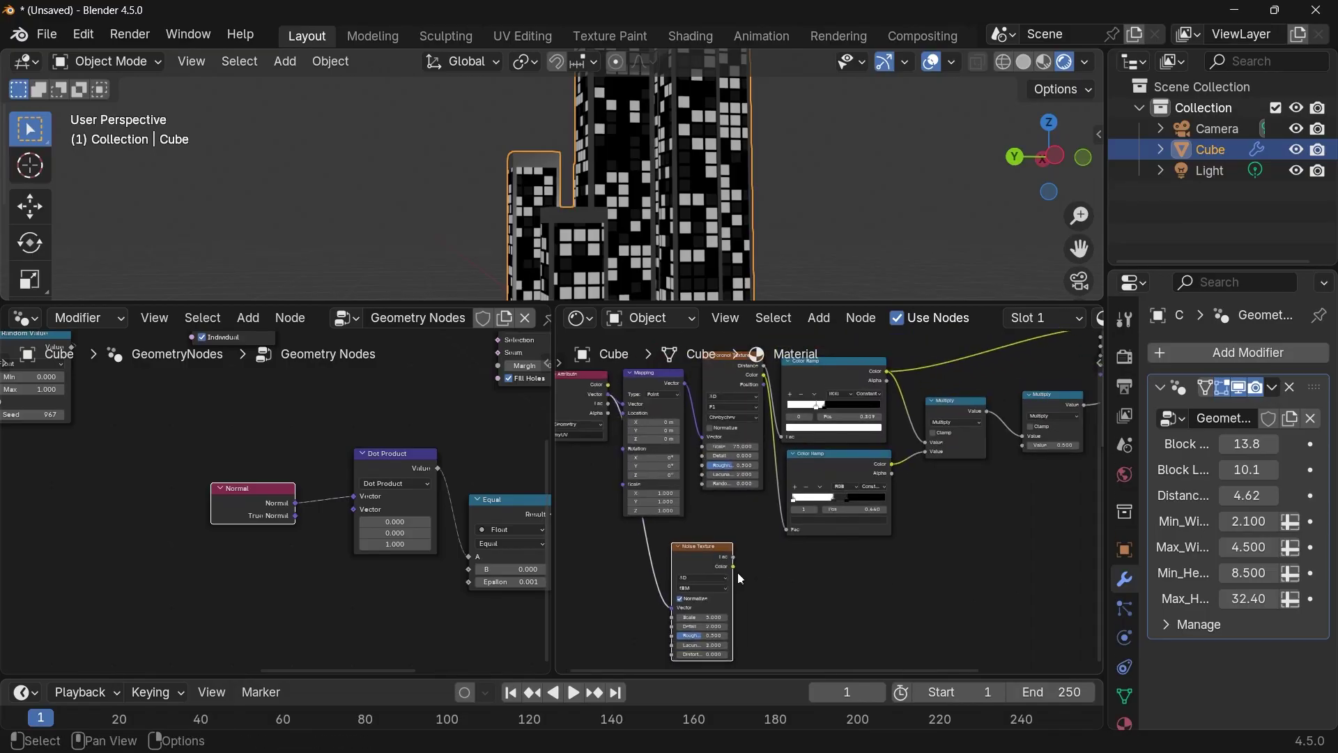
- Duplicate the lower Color Ramp, feed its Fac from the Noise Texture's Color, and connect its Color to the second Multiply's free Value input
left_click(838, 453)
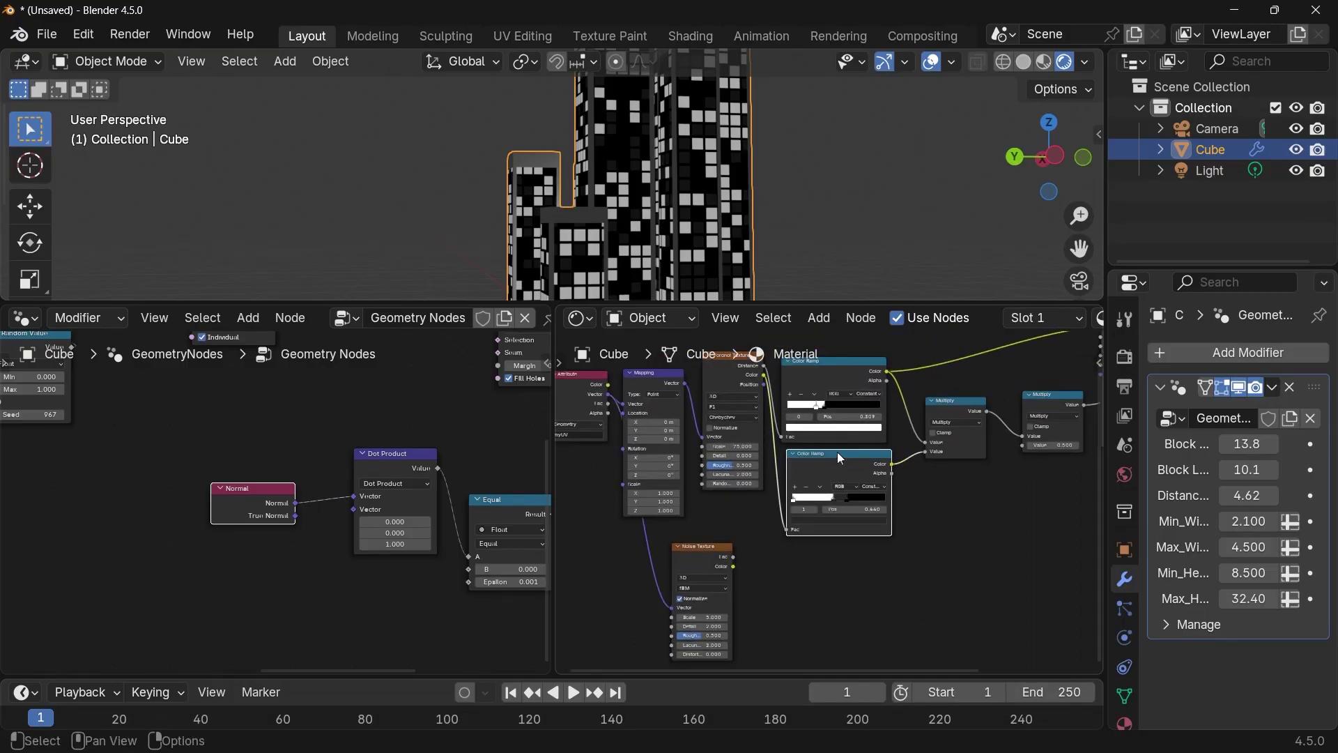
key("shift+d")
left_click(842, 563)
left_click_drag(734, 566, 795, 629)
middle_click_drag(907, 585, 832, 612)
left_click_drag(825, 594, 949, 478)
left_click_drag(985, 426, 967, 442)
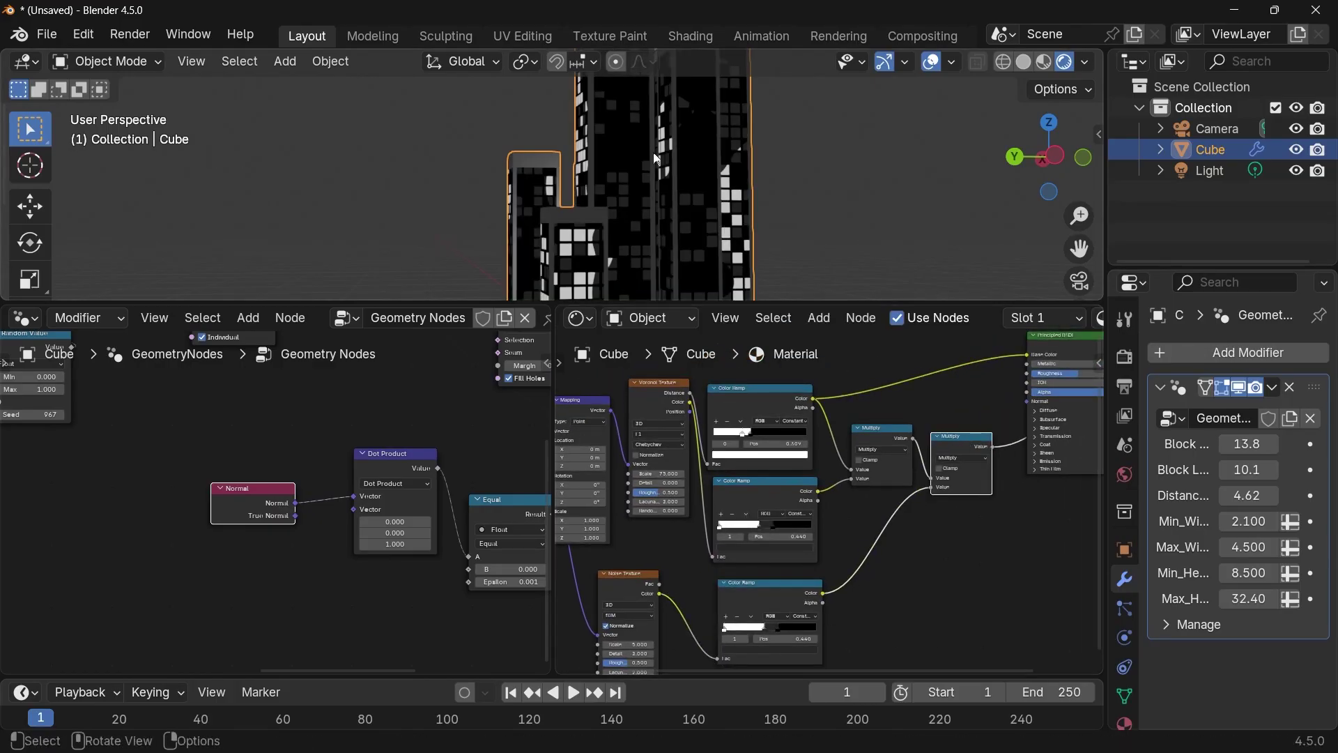
- Set the Noise Texture's Scale to 320.1, Detail to 15 and Roughness to 0.655
scroll(778, 503, "up", 5)
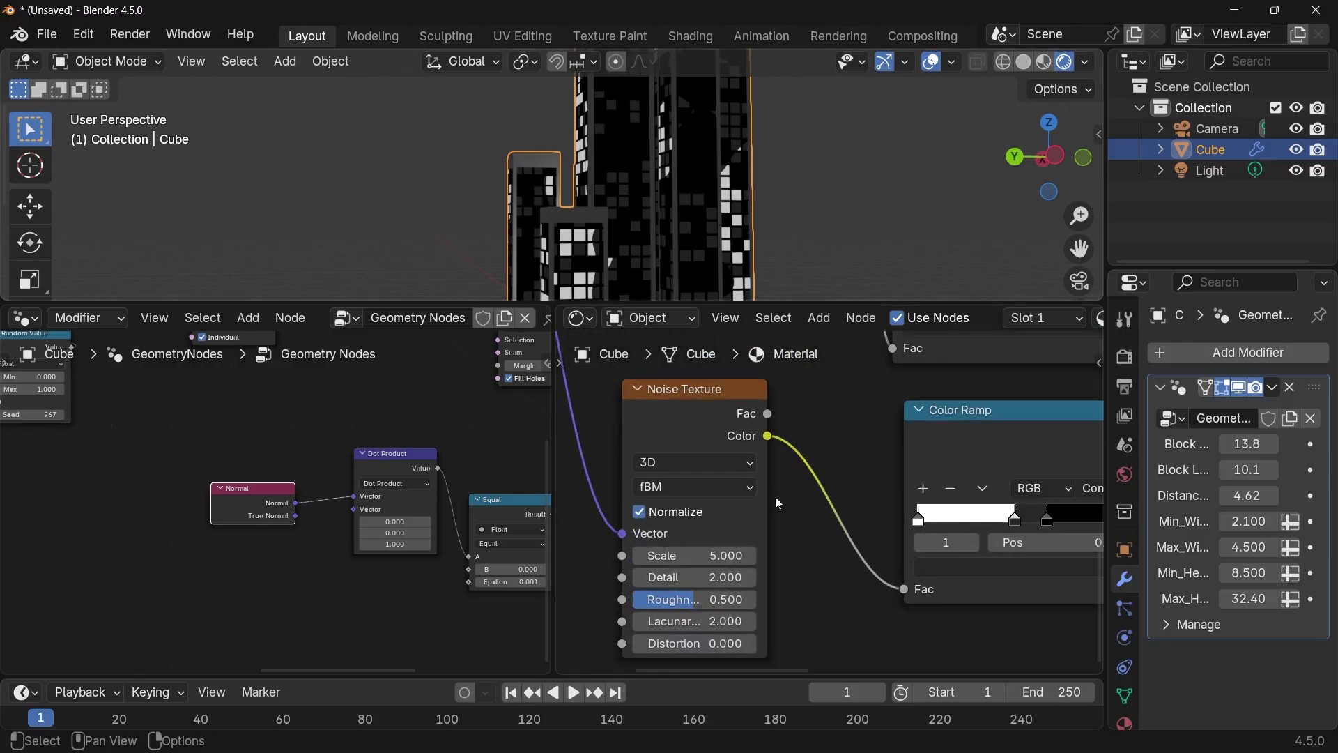
scroll(775, 496, "up", 1)
left_click_drag(658, 569, 767, 569)
scroll(826, 249, "up", 7)
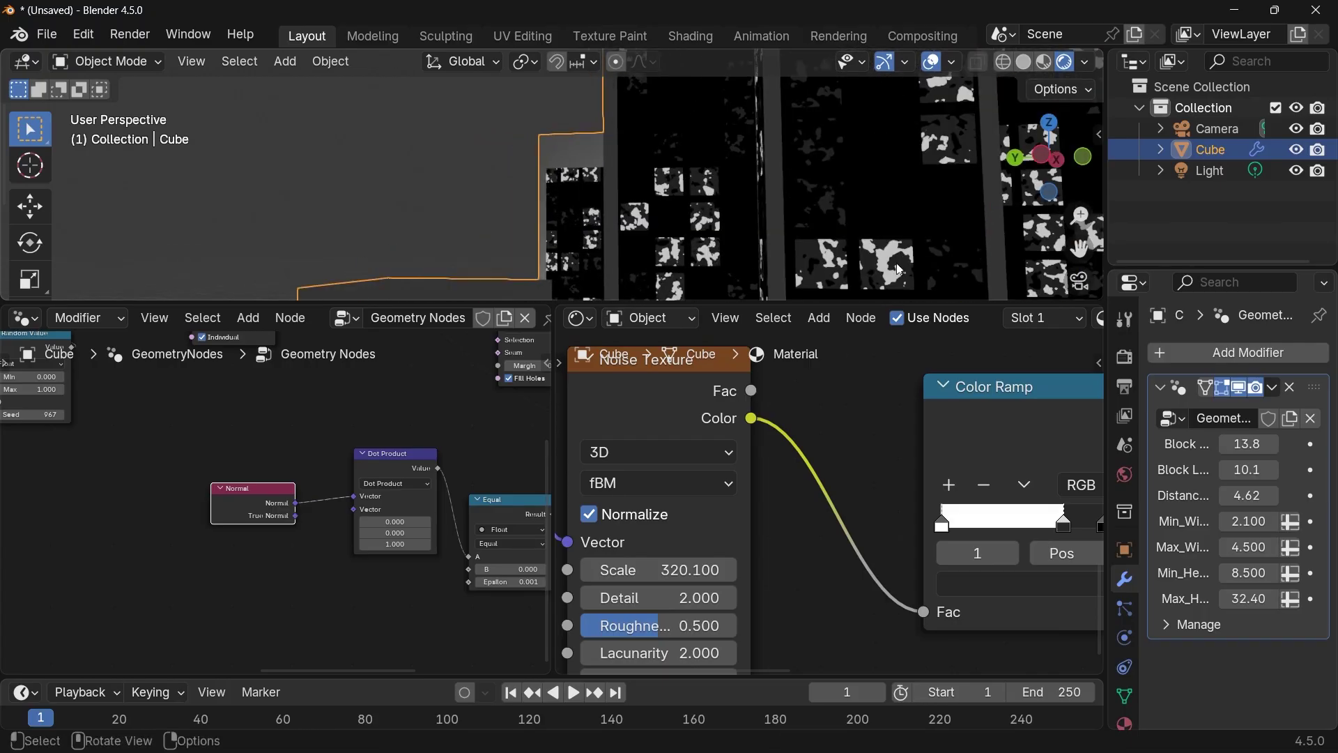
middle_click_drag(755, 572, 840, 491)
left_click_drag(739, 518, 826, 518)
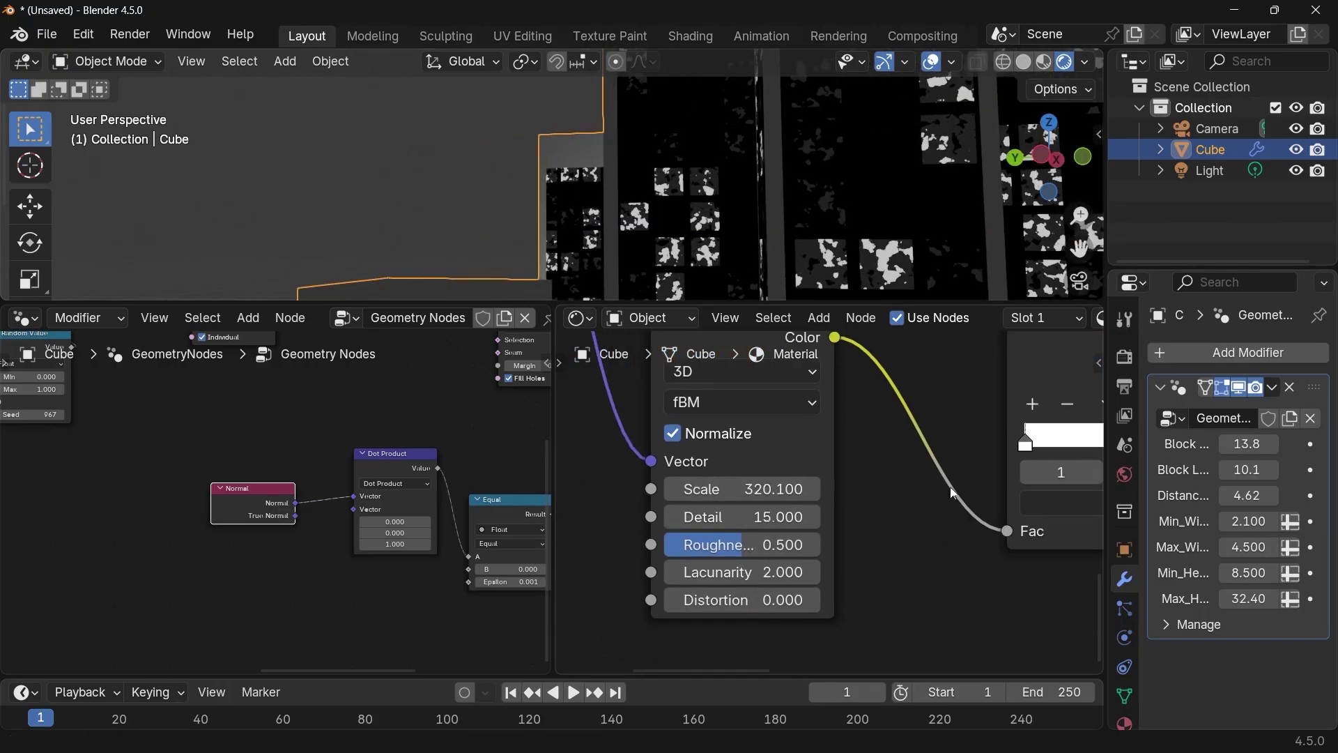
left_click_drag(724, 545, 792, 544)
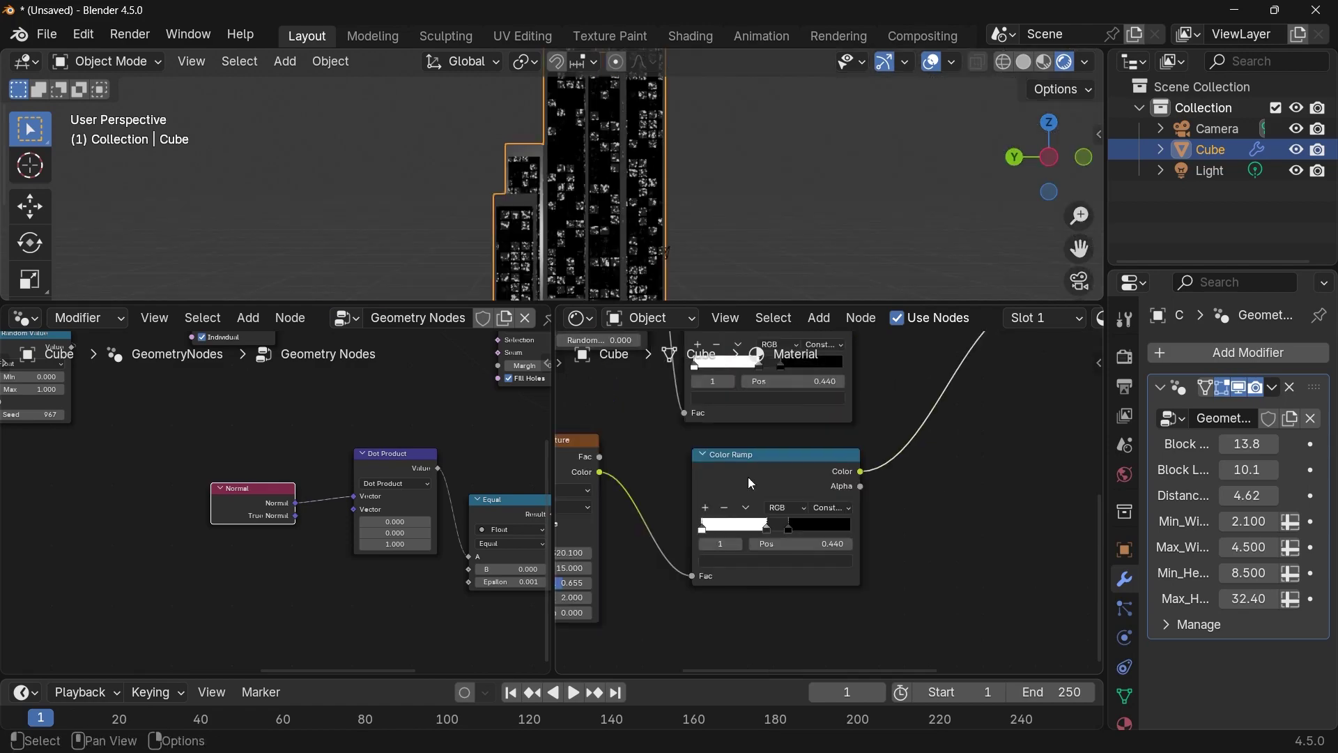
- Reset the noise Color Ramp to default, then set its black stop to 0.402 and bring the white stop closer to it
left_click(747, 476)
scroll(747, 477, "up", 6)
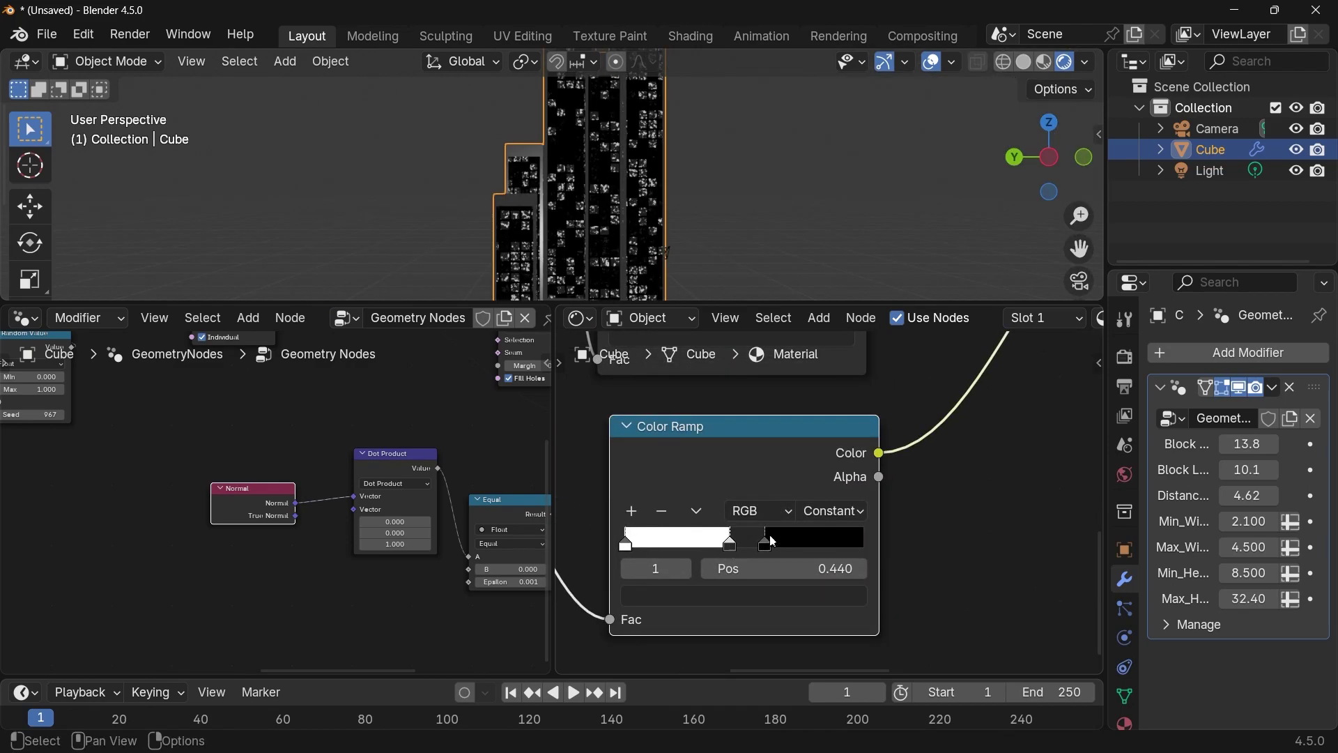
key("BackSpace")
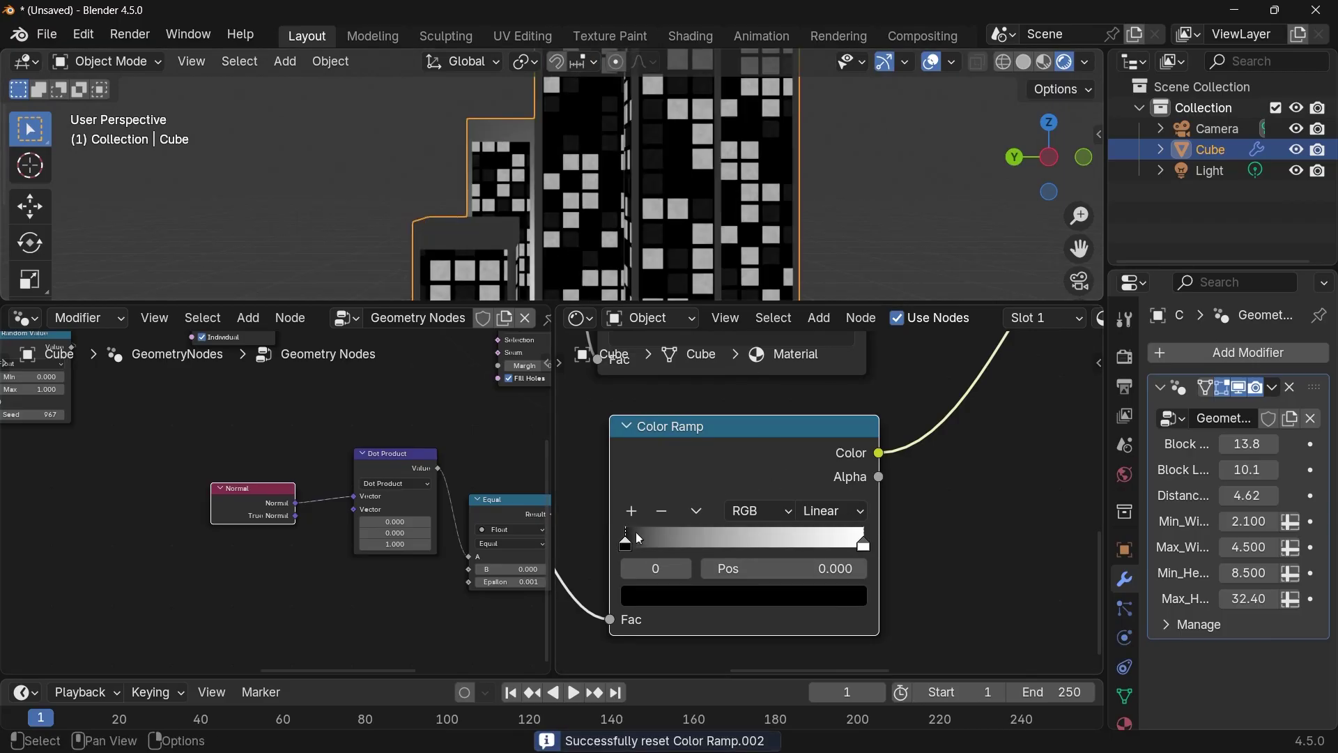
left_click_drag(636, 537, 722, 551)
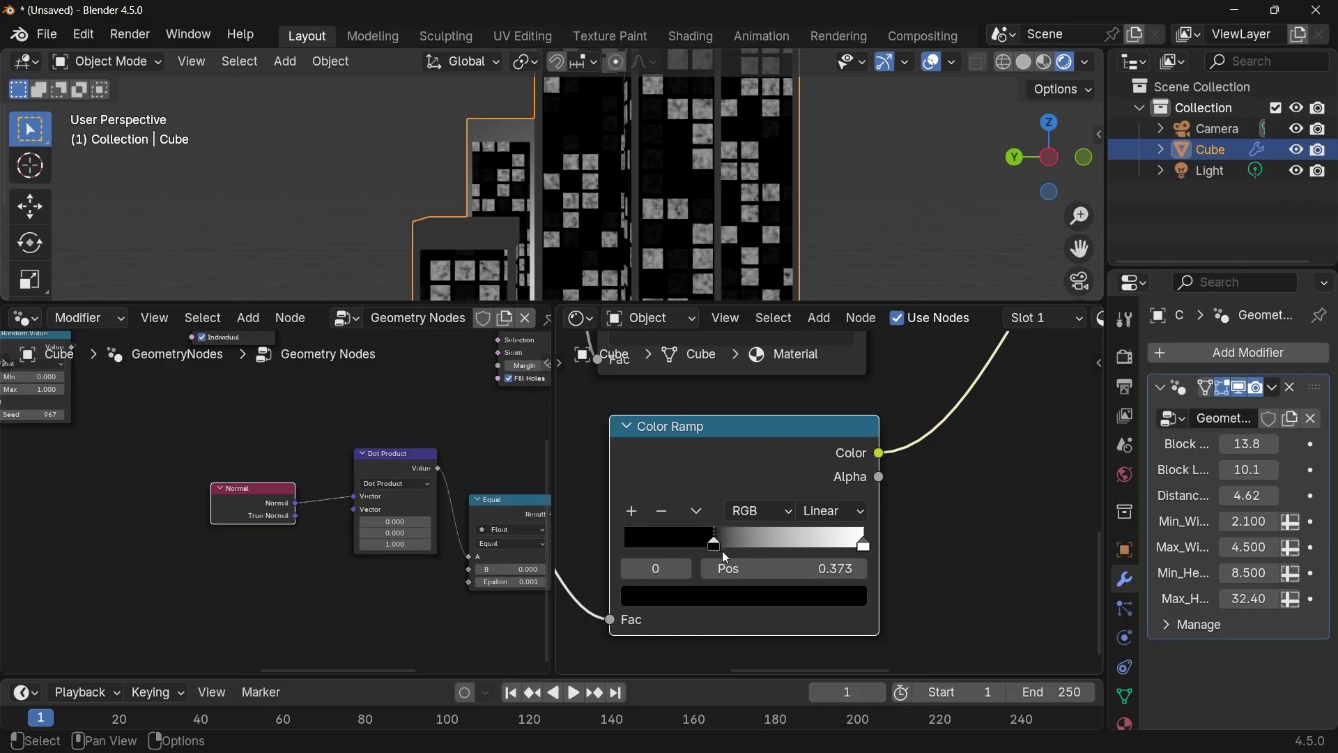
left_click_drag(857, 543, 735, 545)
scroll(632, 423, "down", 6)
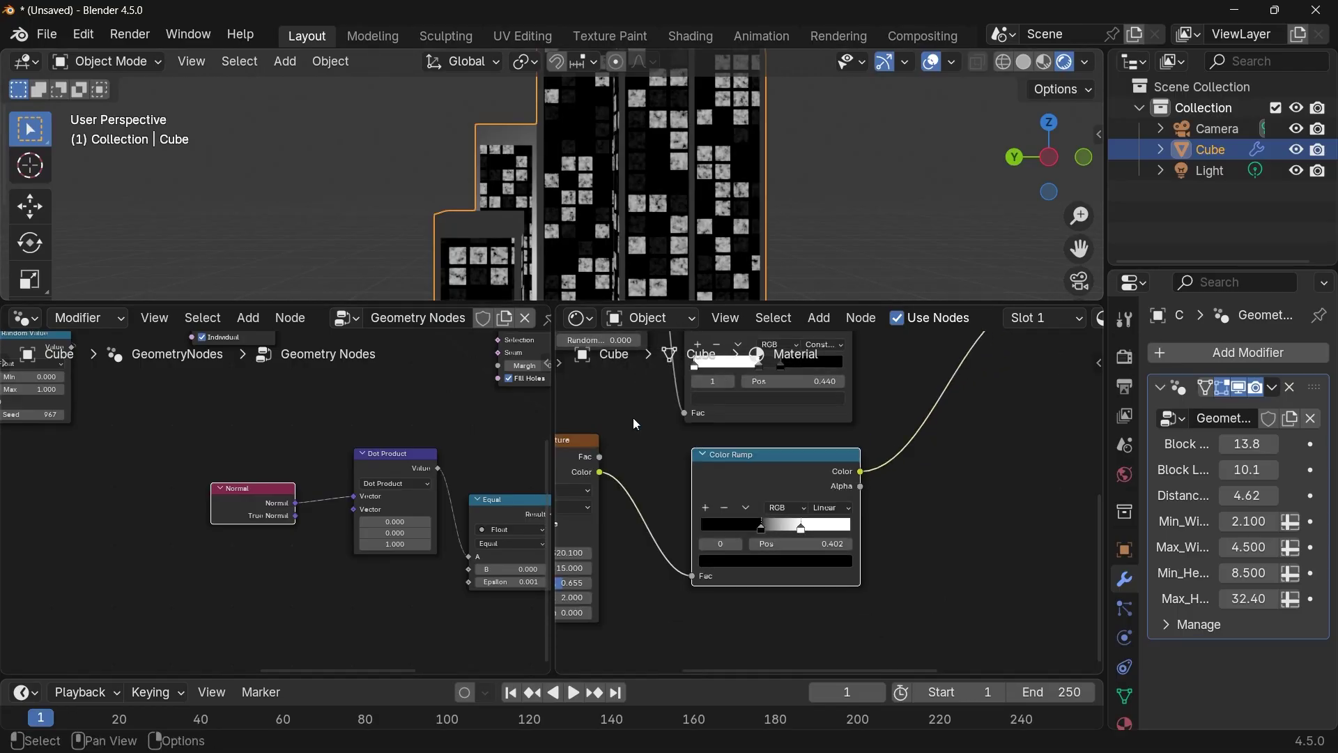
- Duplicate the Mapping node and insert the copy into the link between the Attribute node and the Noise Texture
middle_click_drag(632, 423, 1023, 418)
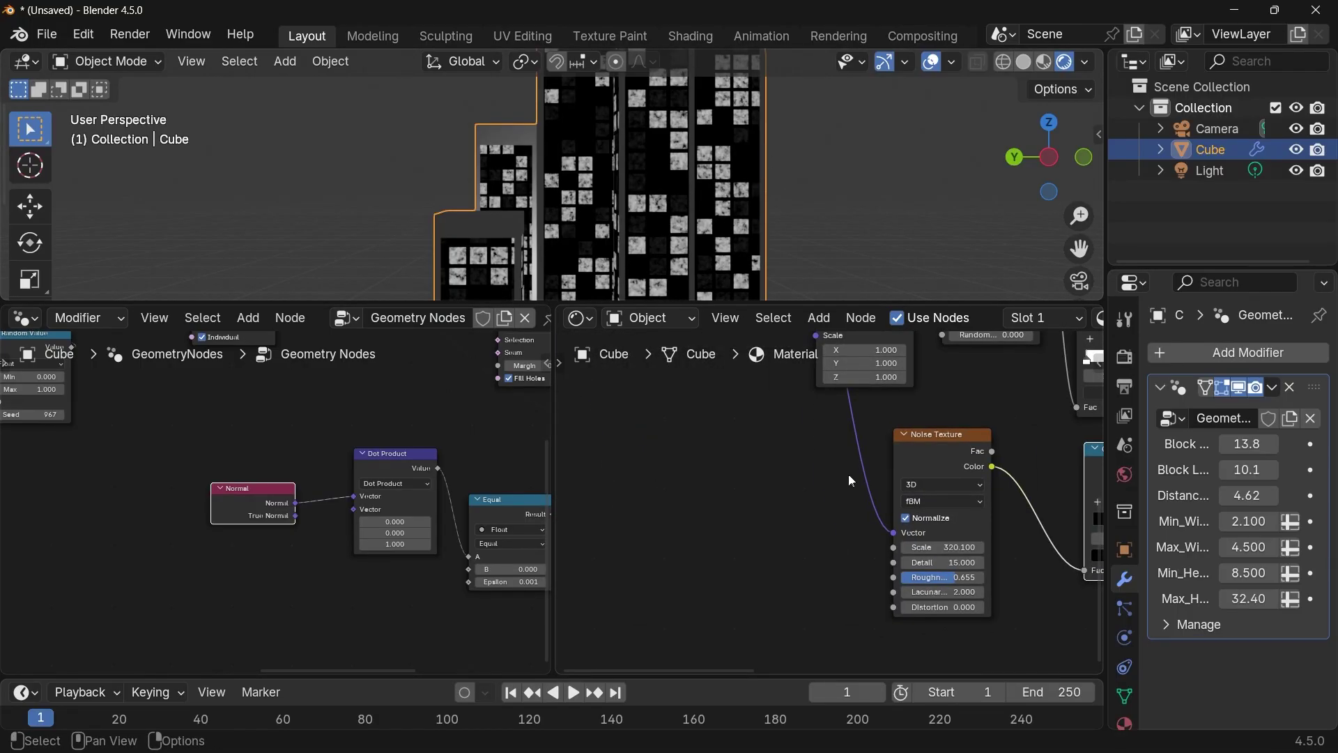
scroll(848, 474, "up", 5, "shift")
key("shift+d")
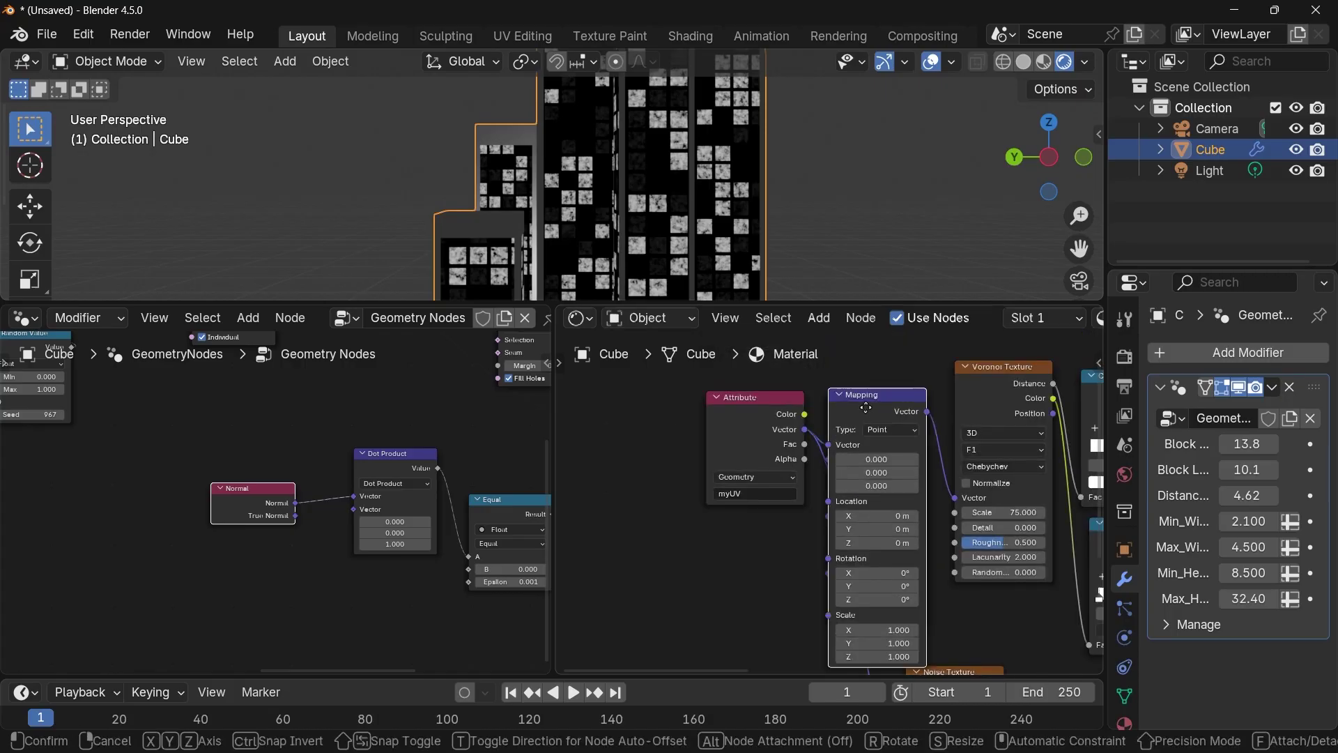
left_click(858, 529)
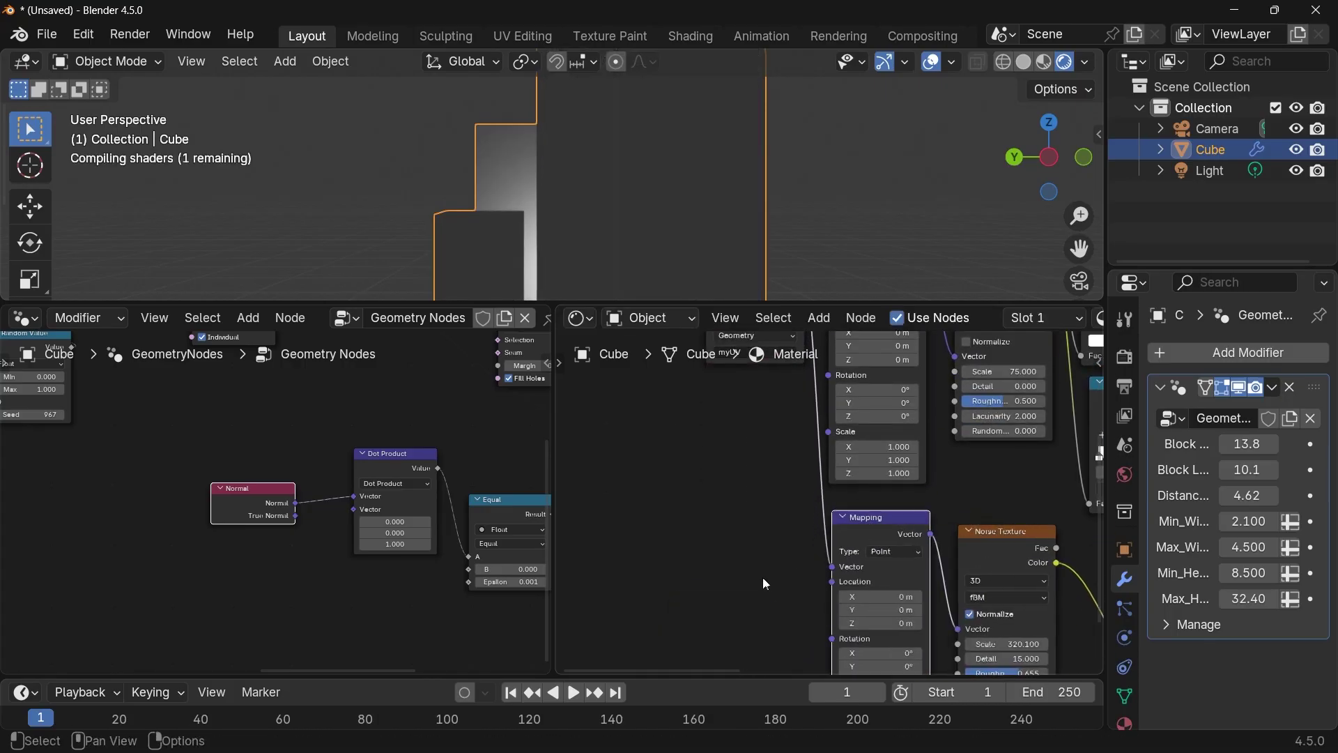
scroll(783, 488, "down", 5, "shift")
- Set the X scale of the Noise Texture's Mapping node to 2 and inspect the noise on the building windows
scroll(880, 486, "up", 4)
middle_click_drag(879, 486, 598, 464)
middle_click_drag(619, 541, 734, 459)
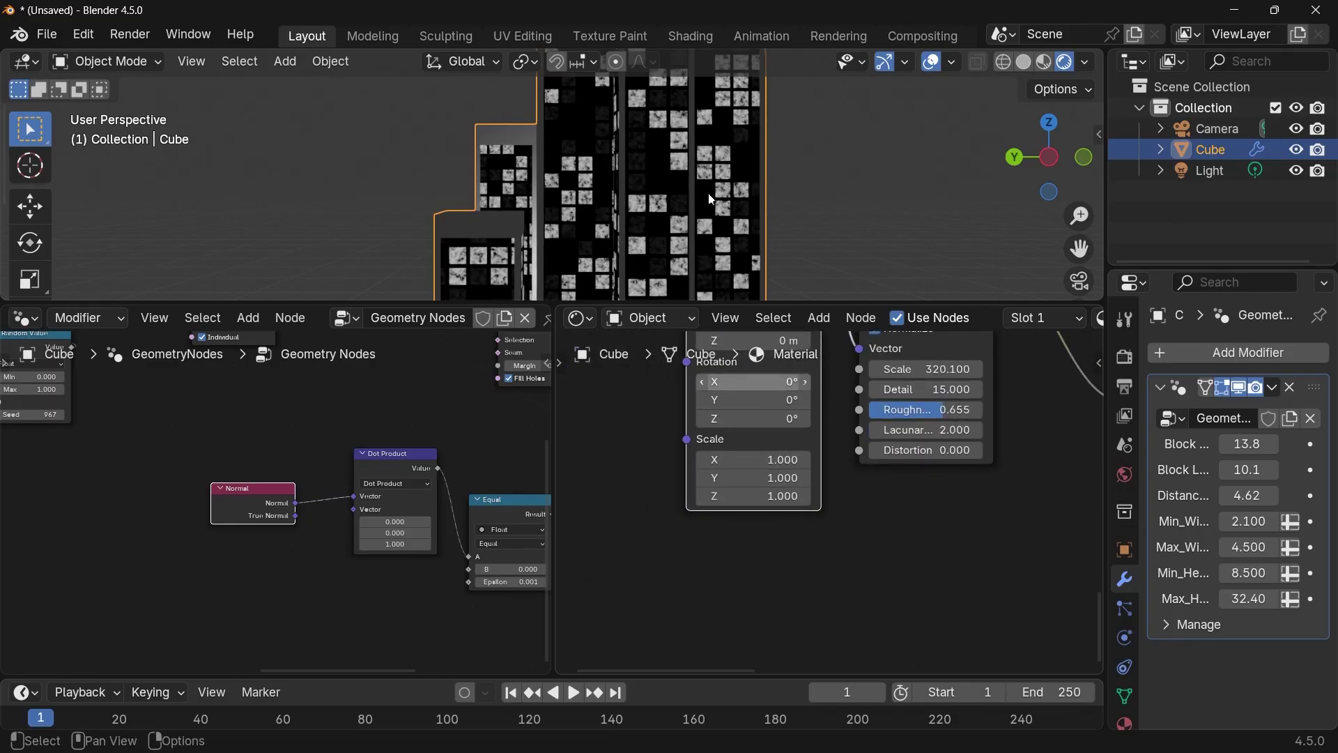
scroll(800, 437, "up", 2)
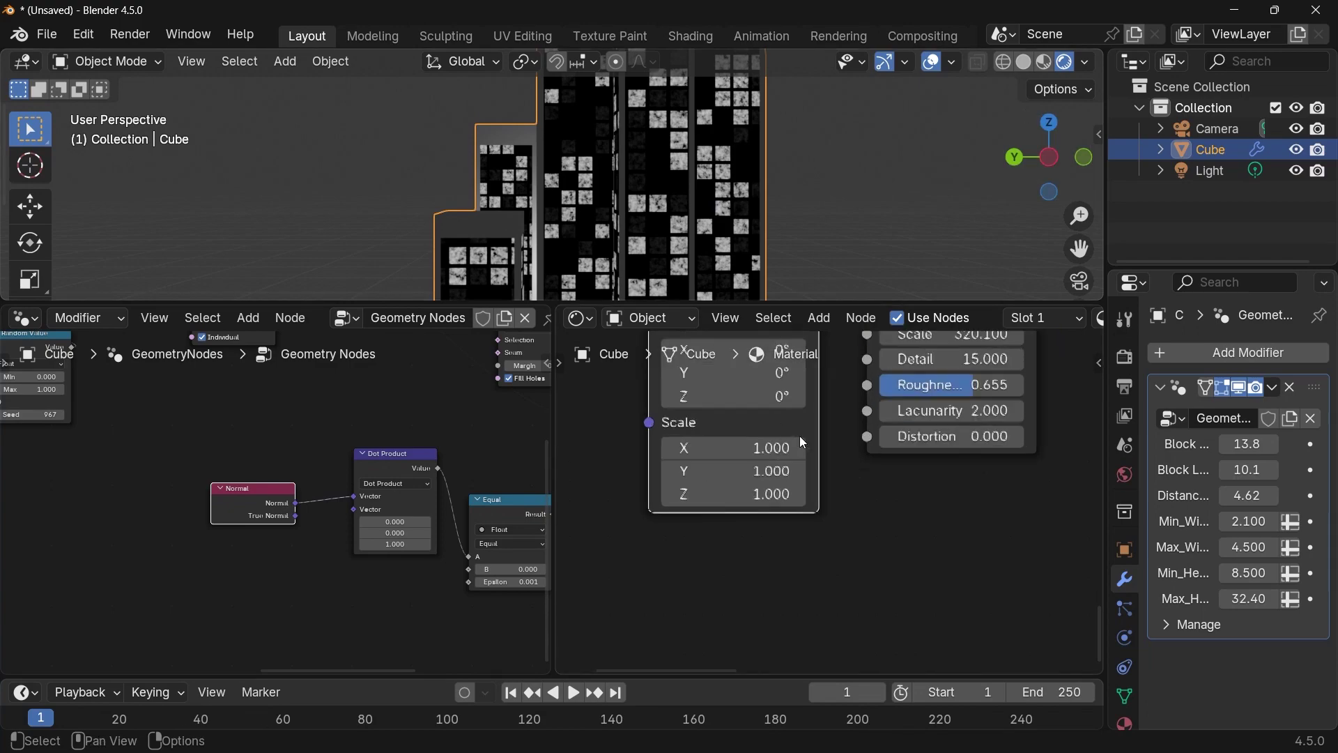
left_click_drag(732, 470, 748, 438)
key("Escape")
left_click(748, 444)
key("Return")
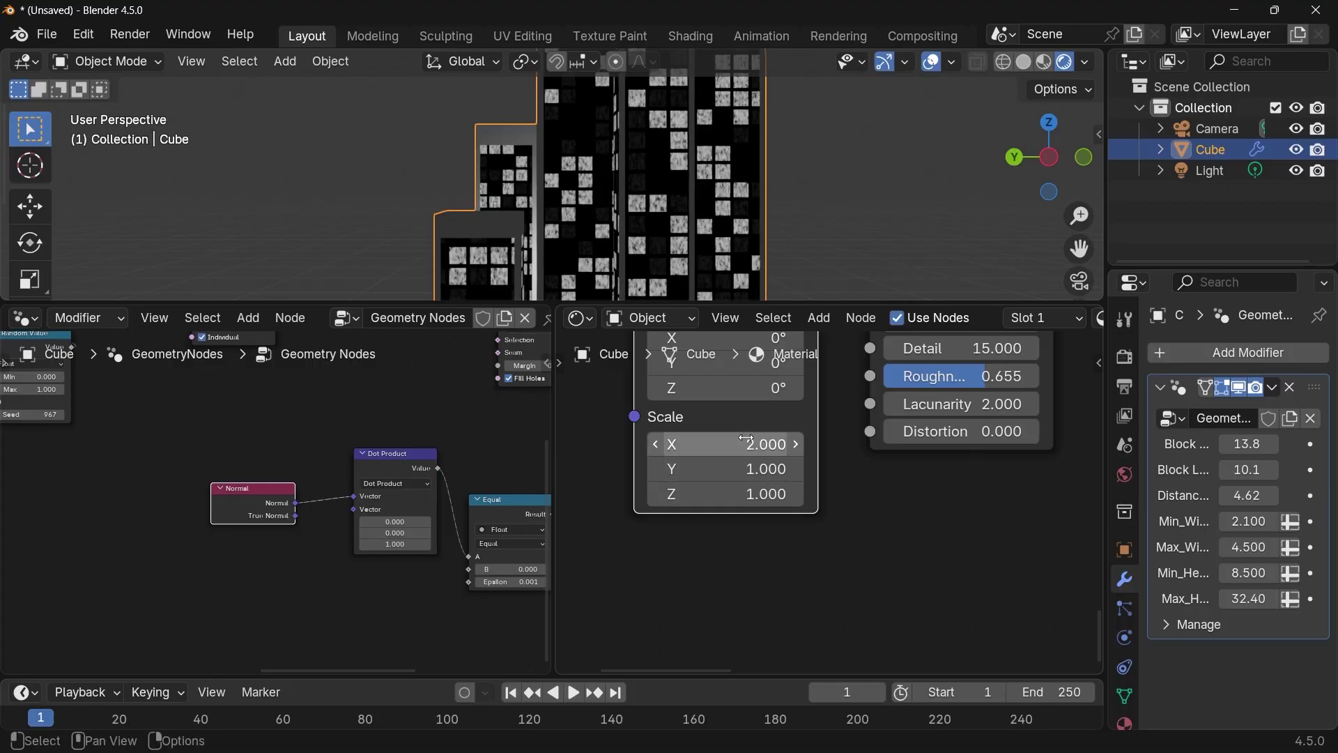
scroll(718, 161, "up", 3)
middle_click_drag(704, 175, 672, 177, "shift")
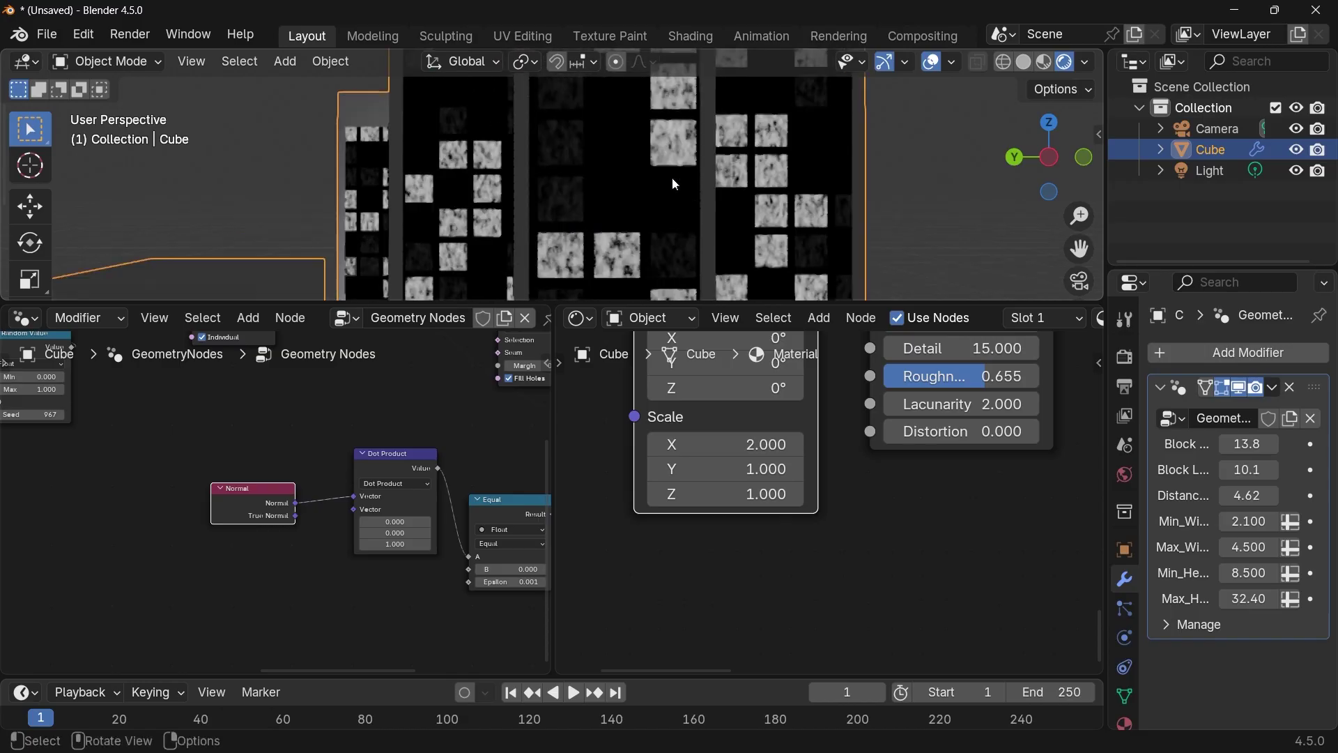
middle_click_drag(517, 213, 456, 233)
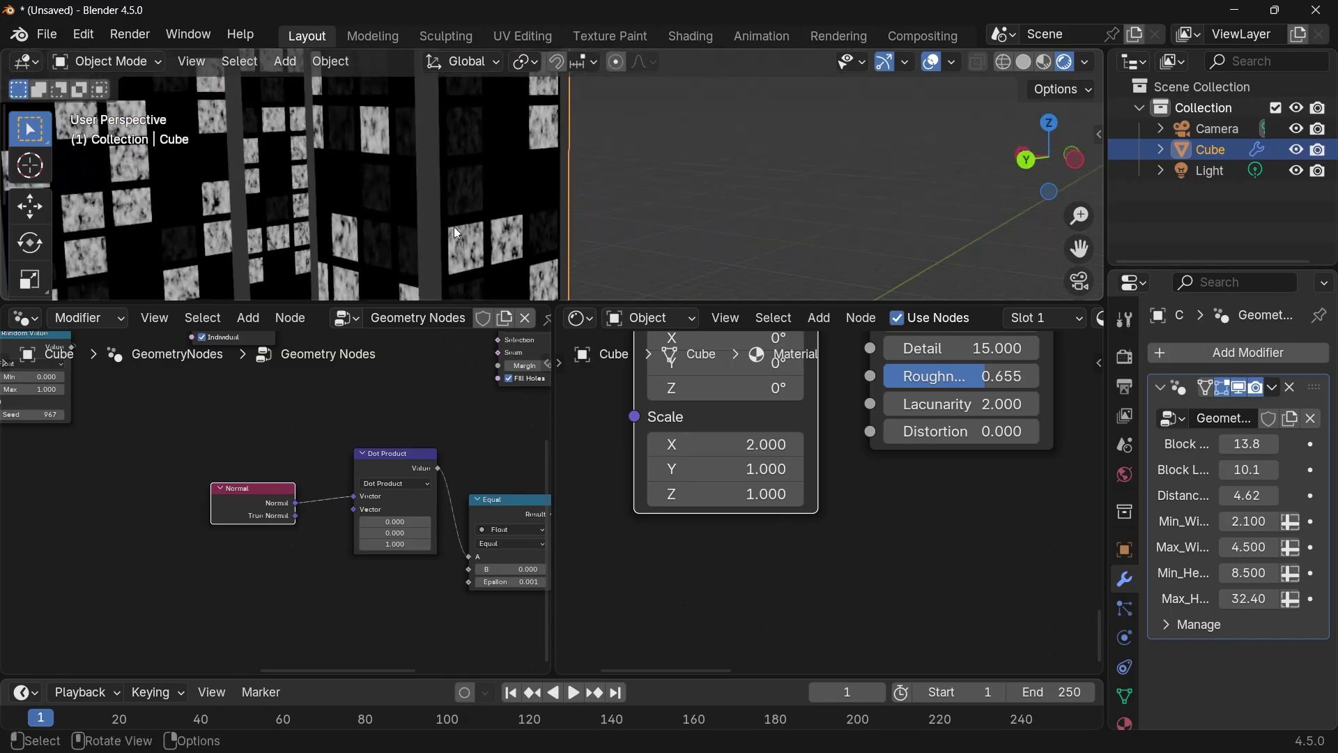
- Set the Noise Texture's Scale to 150 and its Roughness to 0.735
scroll(357, 201, "down", 5)
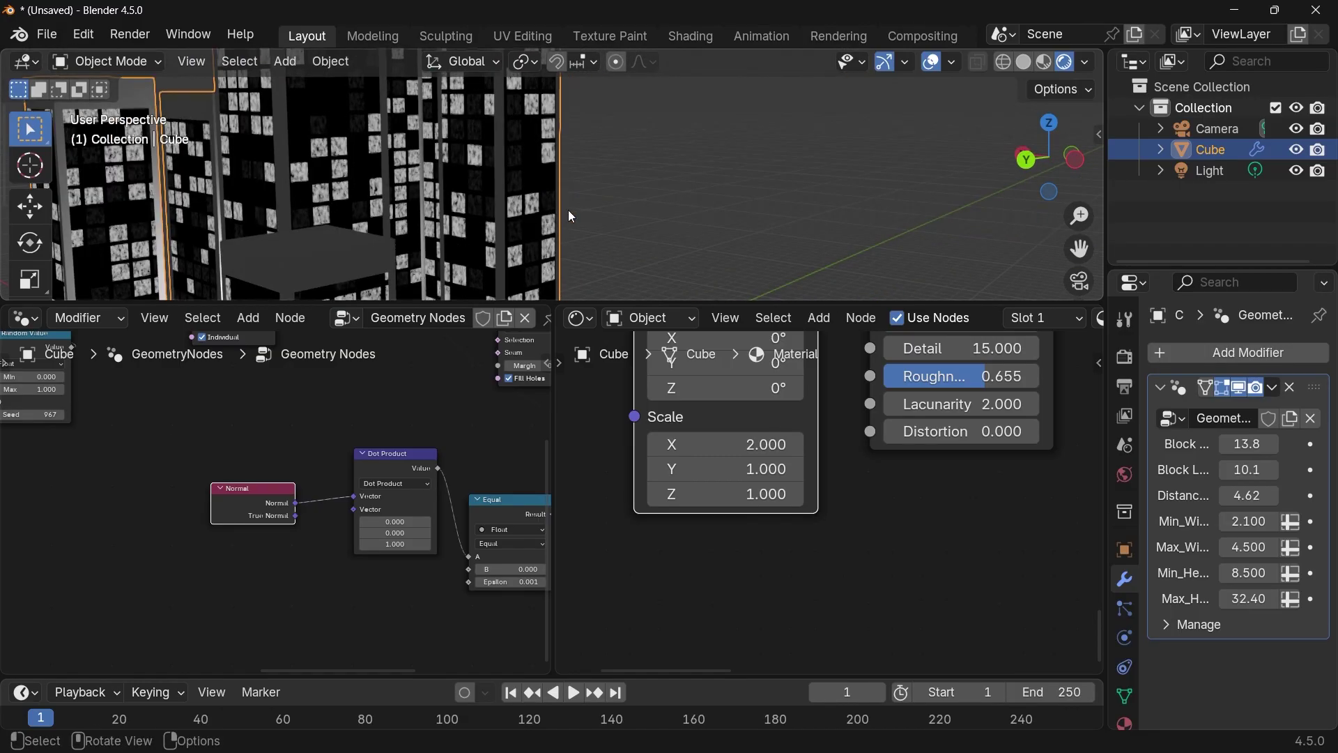
middle_click_drag(568, 210, 488, 210)
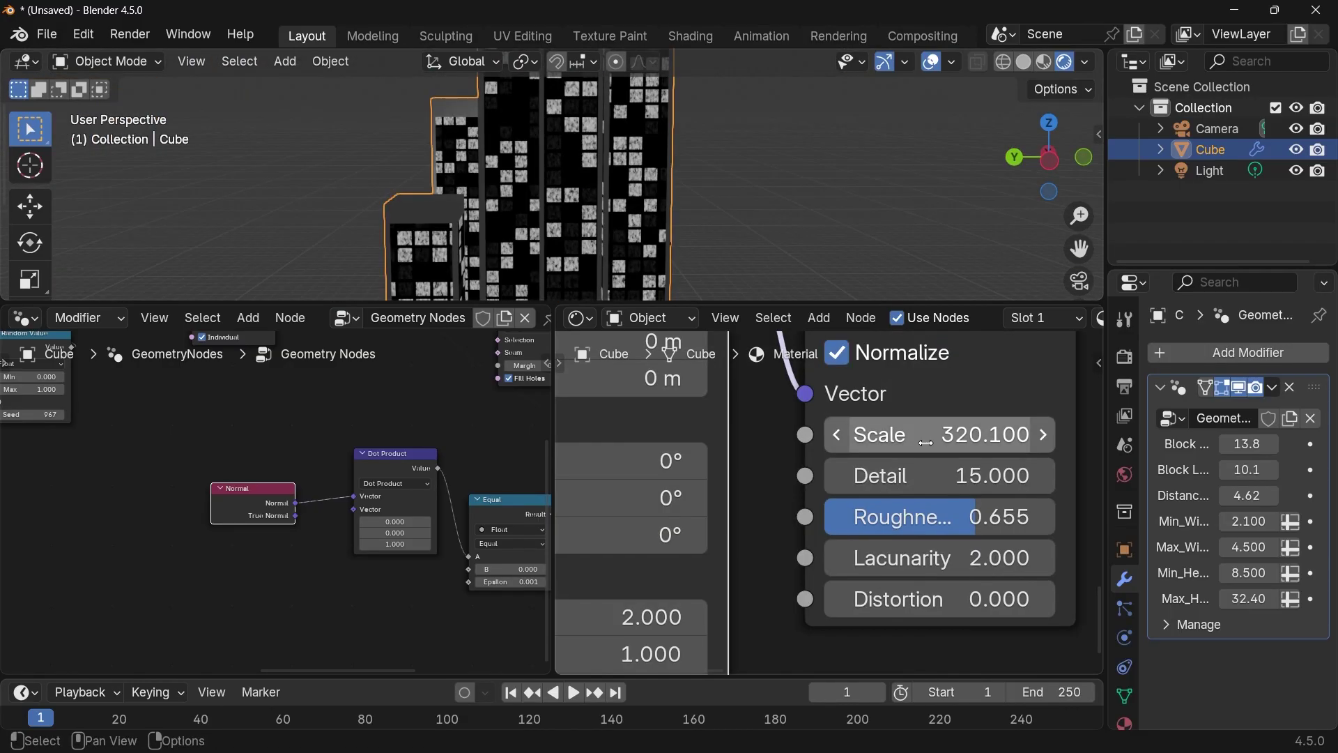
left_click(925, 442)
type("25")
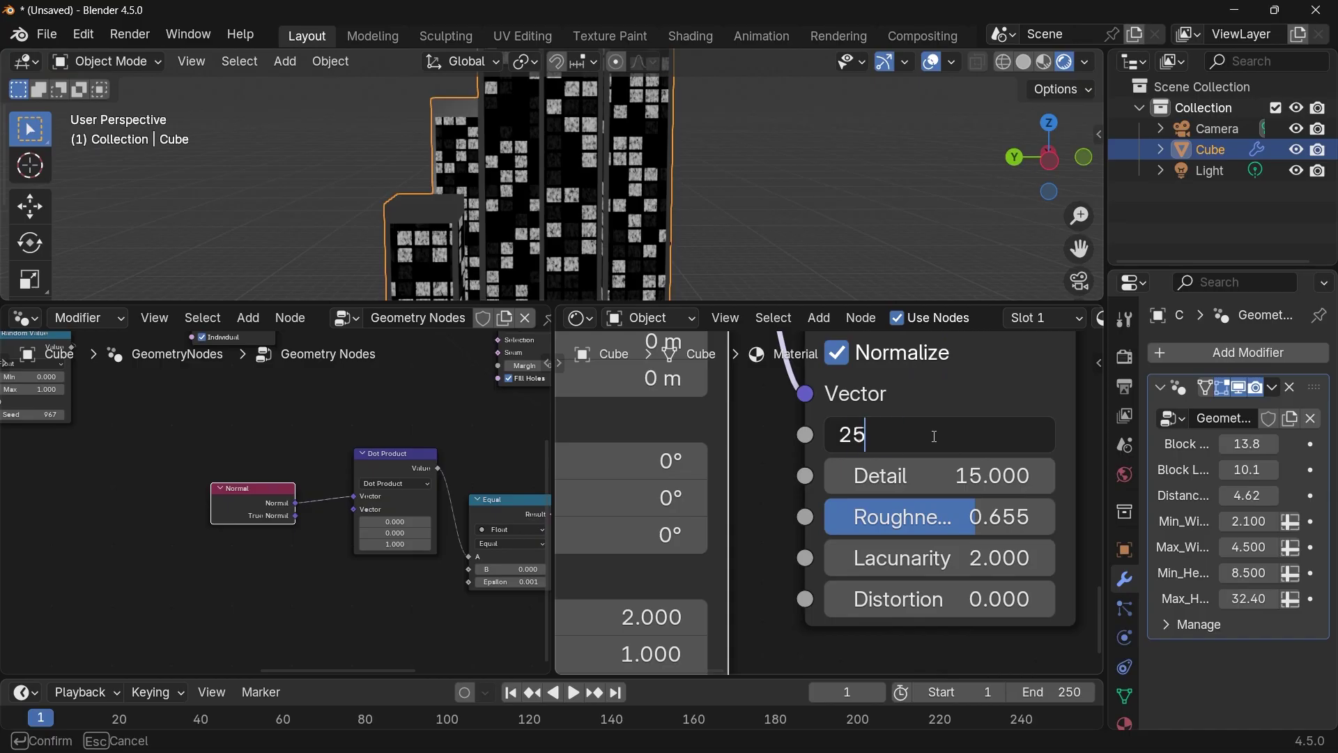
type("0")
key("Return")
left_click_drag(934, 517, 994, 517)
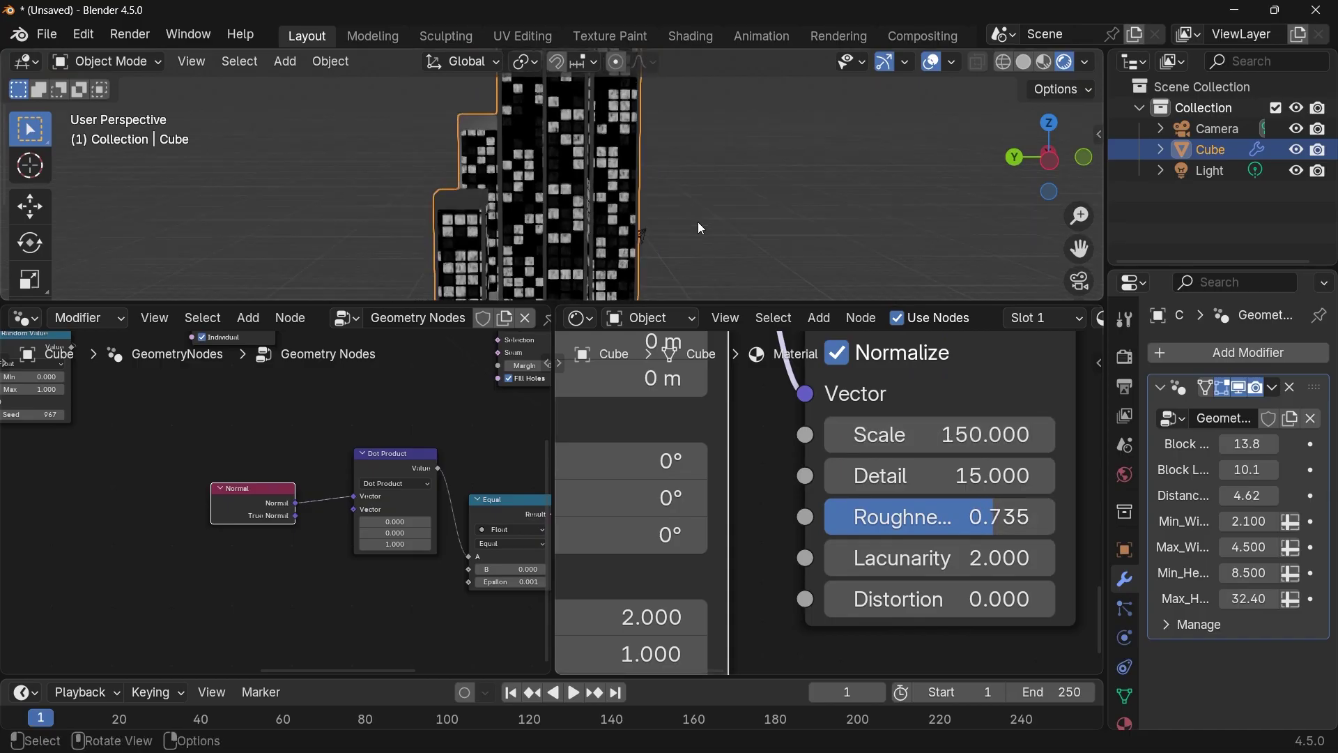
- Examine the noise detail on the building windows from several sides and distances, and the noise Color Ramp's stops
scroll(697, 221, "down", 1)
middle_click_drag(697, 222, 717, 196)
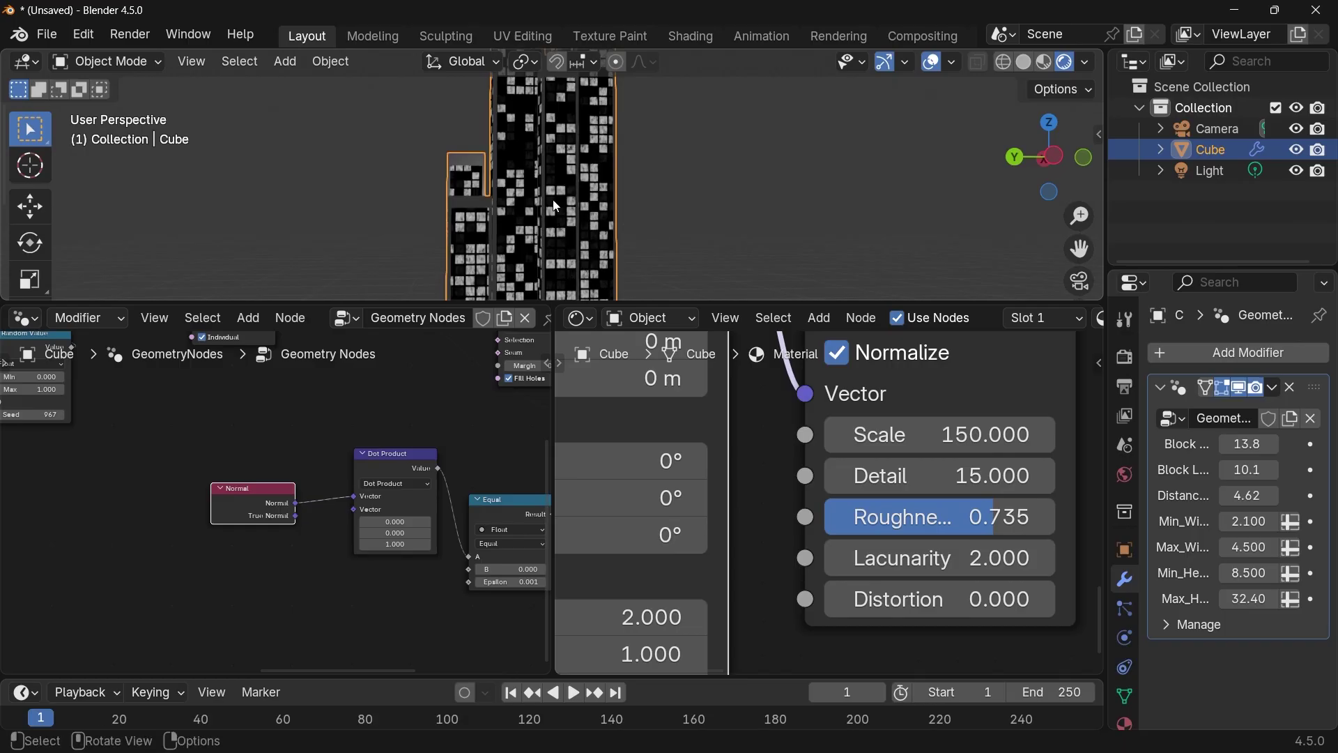
scroll(556, 207, "up", 2)
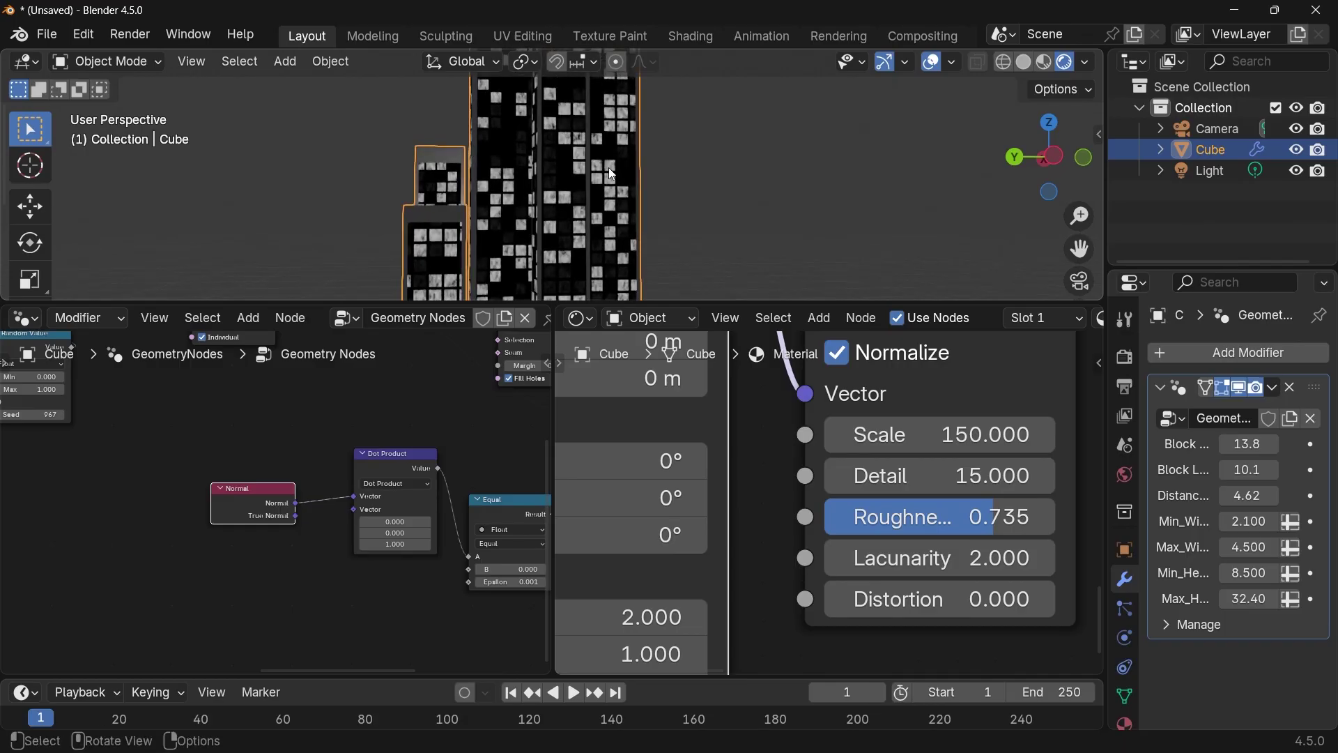
scroll(612, 173, "down", 2)
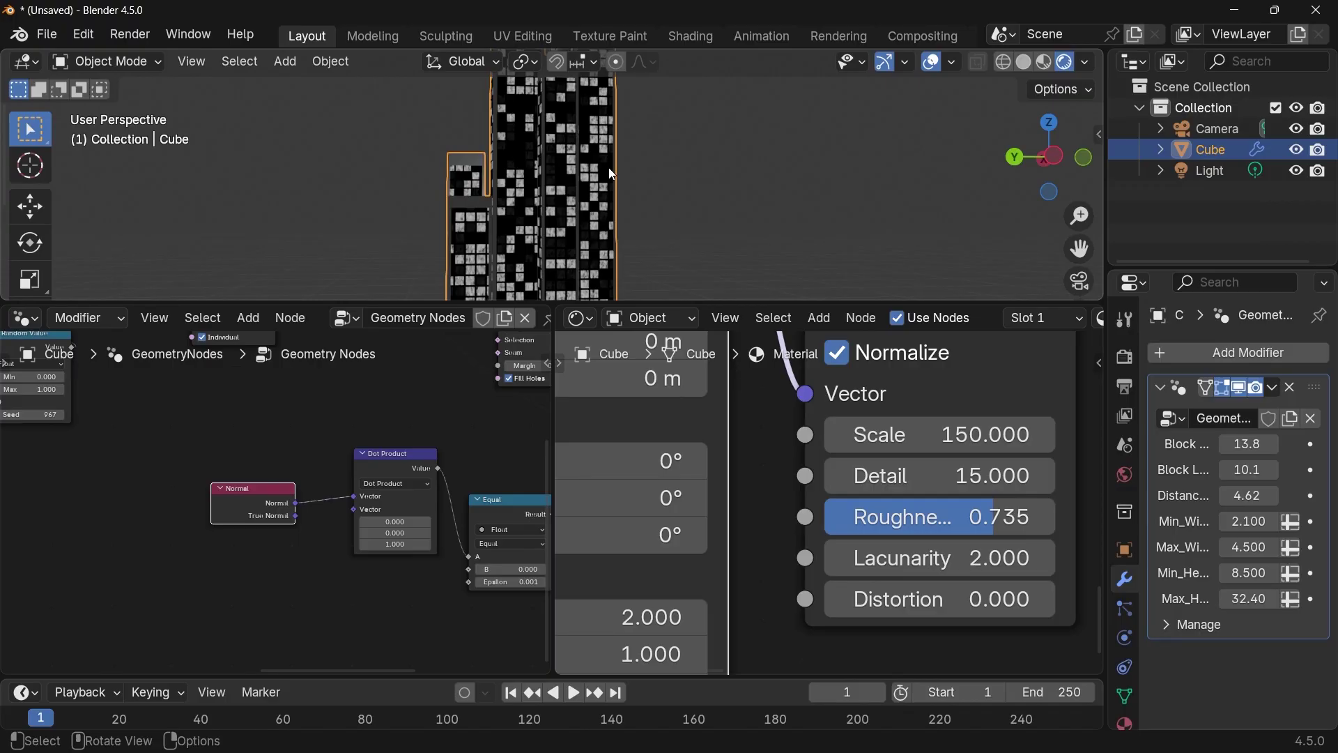
middle_click_drag(609, 168, 708, 174)
scroll(708, 175, "down", 2)
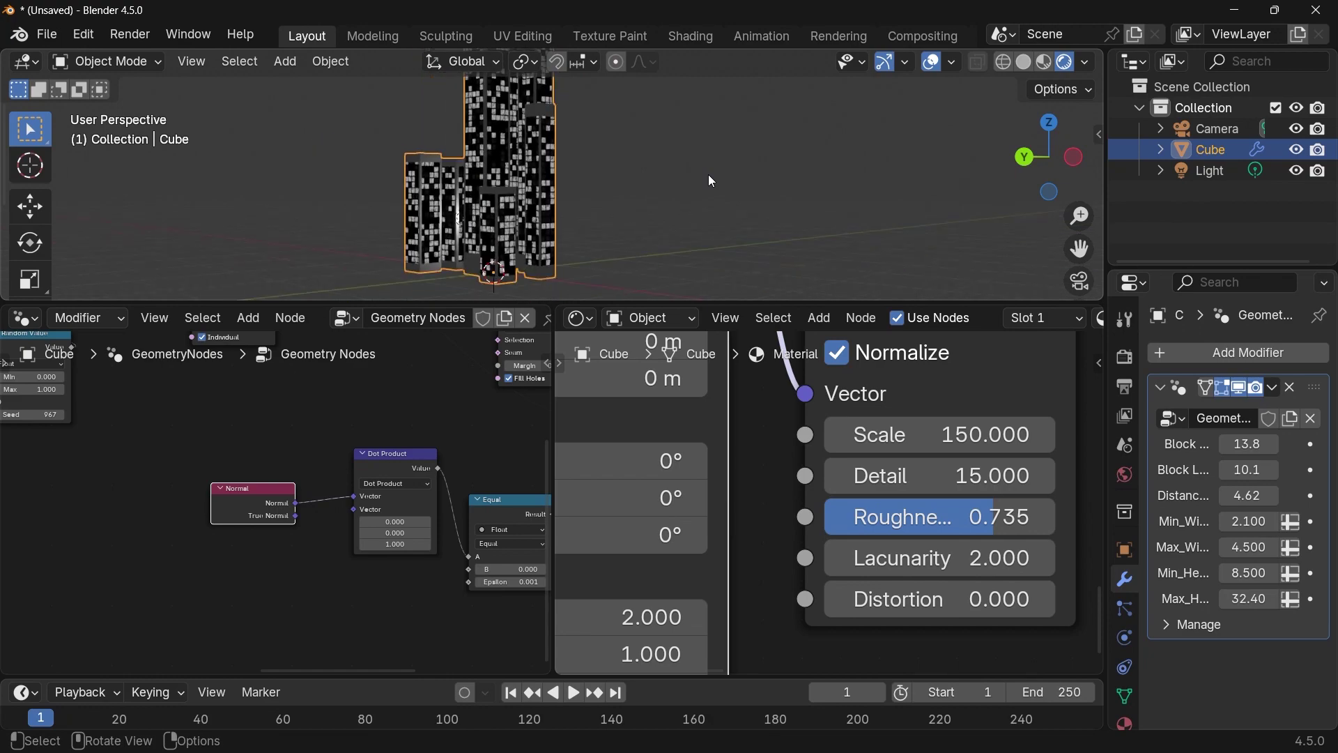
scroll(747, 506, "down", 2)
middle_click_drag(881, 483, 849, 595)
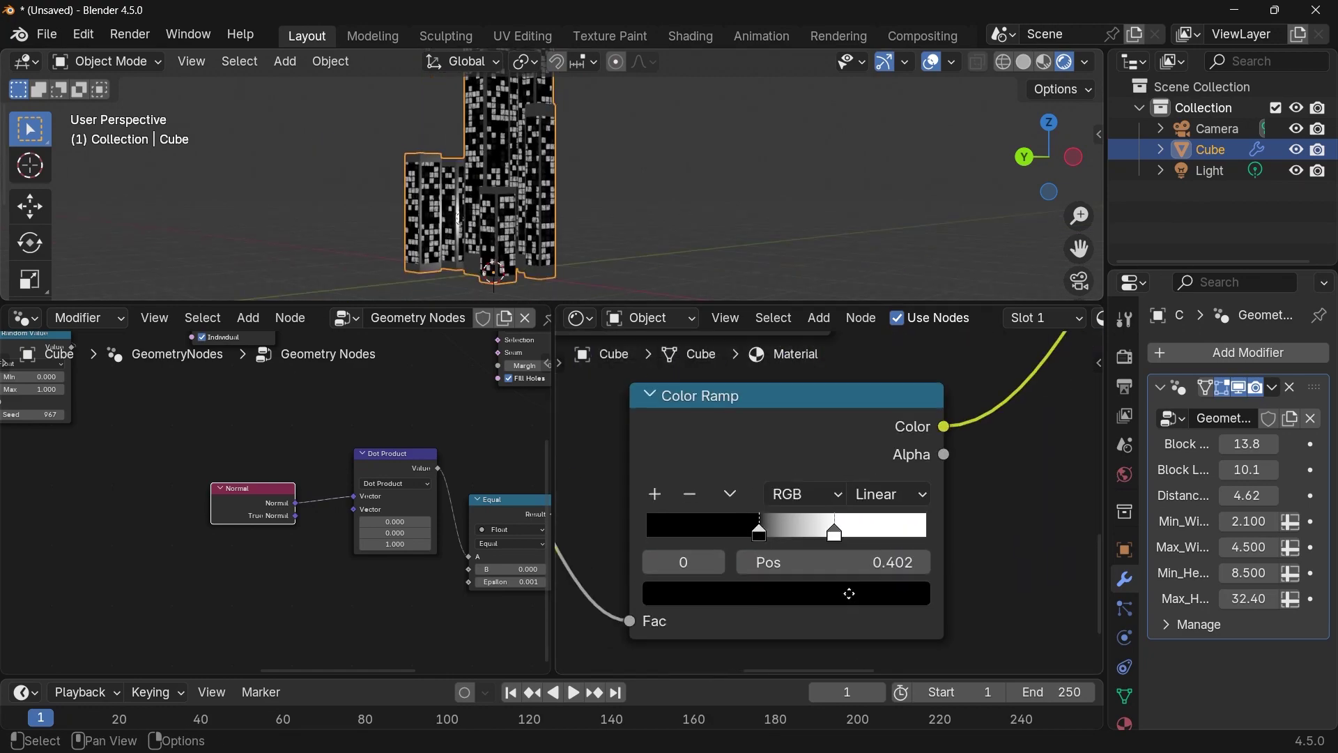
middle_click_drag(603, 250, 627, 252)
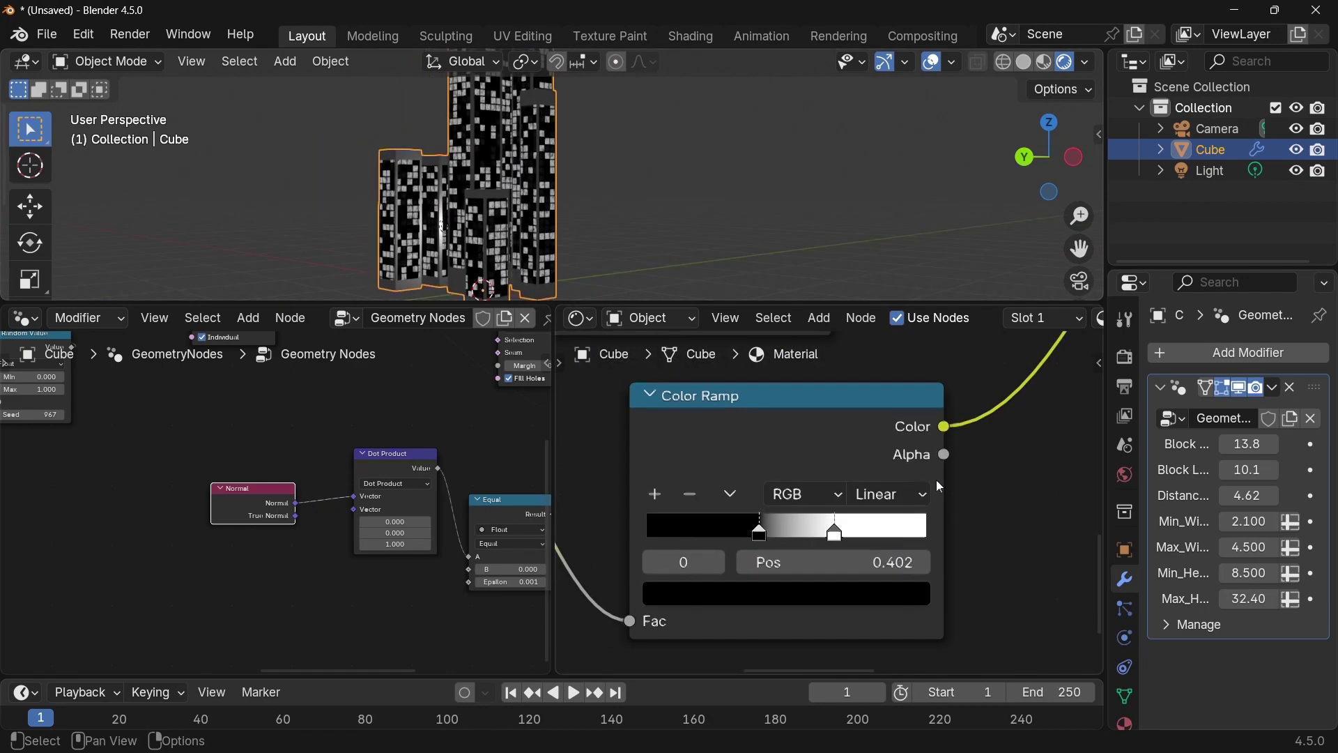
- Move the Principled BSDF and Material Output nodes farther from the Multiply node to make room between them
scroll(856, 572, "down", 3)
middle_click_drag(856, 572, 653, 651)
middle_click_drag(957, 507, 805, 666)
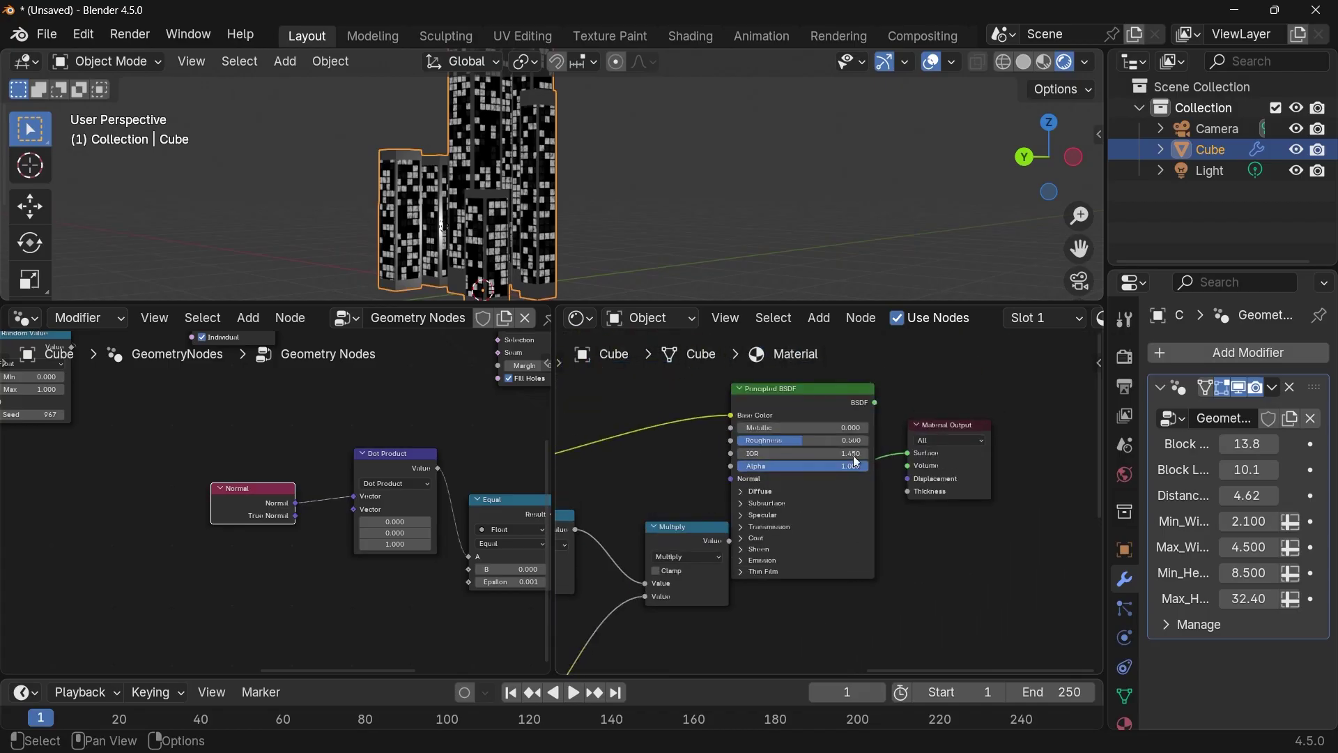
left_click_drag(823, 358, 996, 494)
left_click_drag(809, 389, 1094, 372)
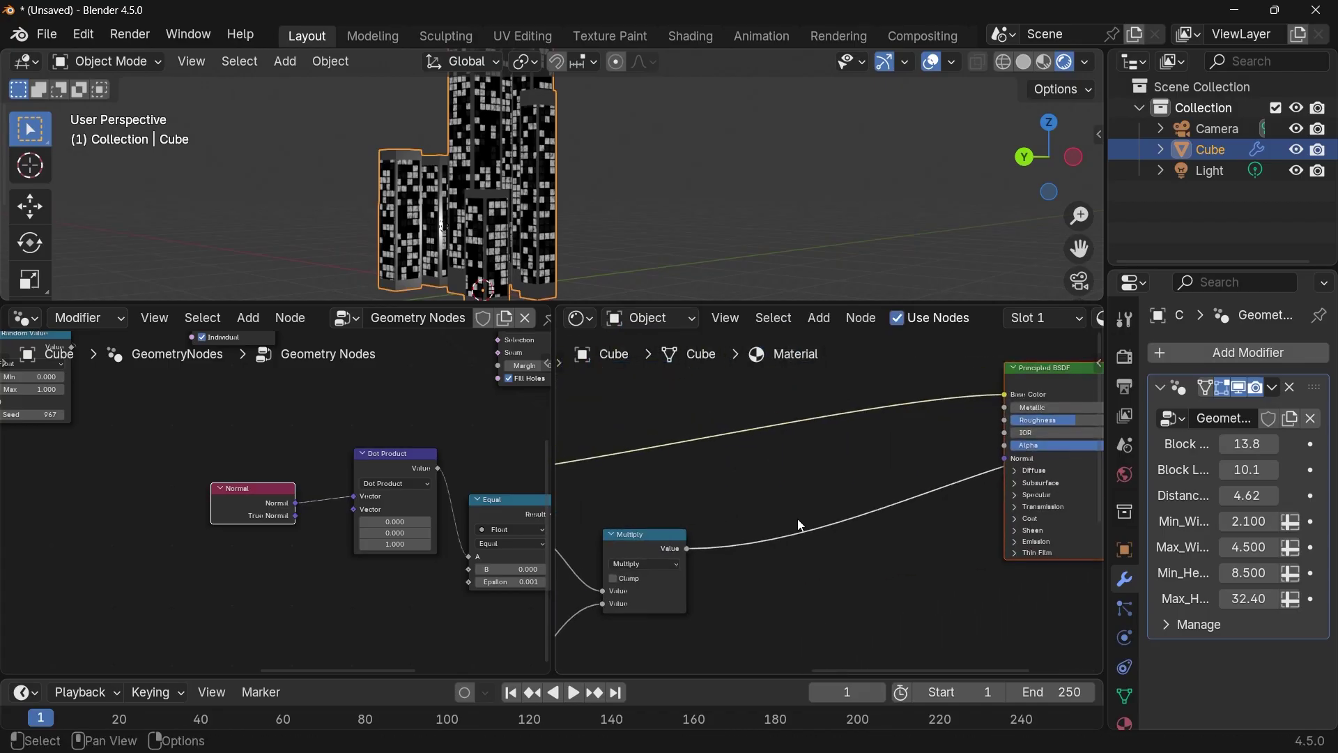
- Insert a Mix Color node in Color blend mode after the last Multiply node and set its Factor to 1
scroll(795, 558, "up", 5)
middle_click_drag(784, 606, 874, 534)
key("shift+a")
type("mix color colo")
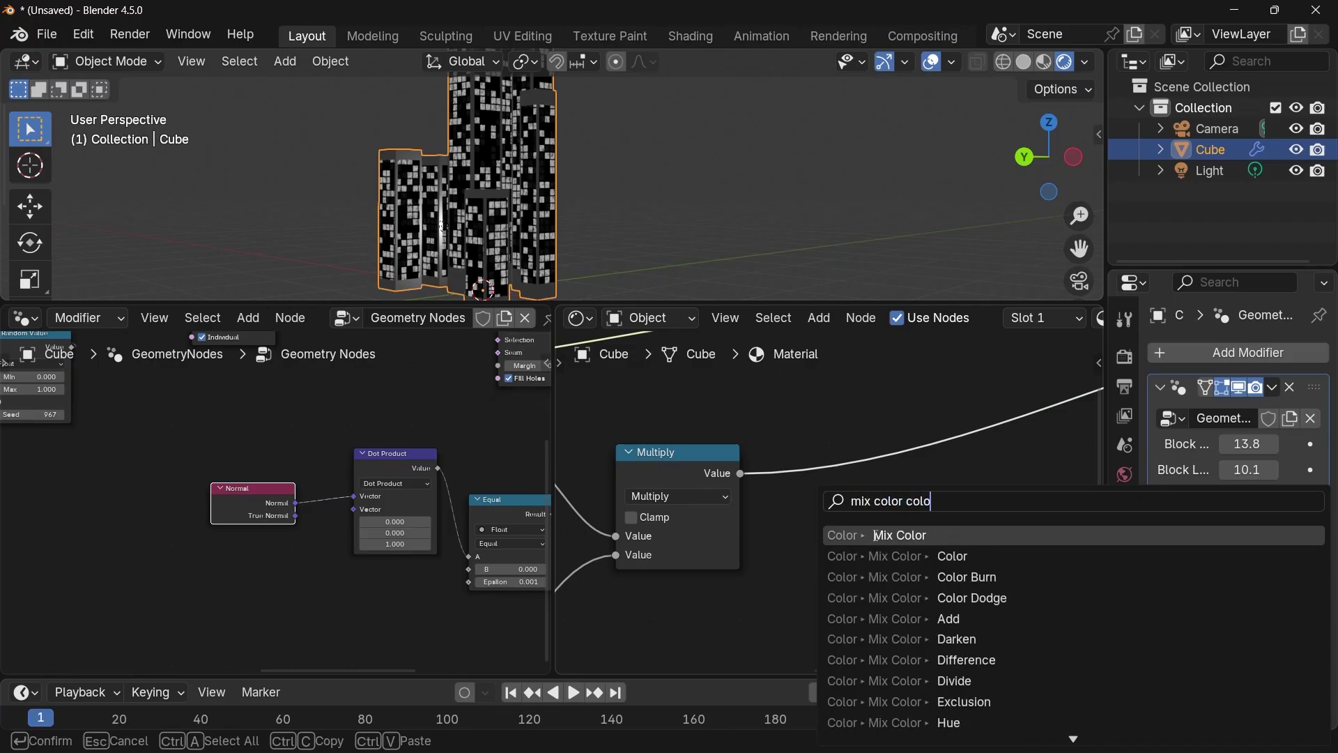
left_click(915, 556)
left_click(828, 437)
middle_click_drag(773, 581, 851, 500)
left_click_drag(967, 485, 998, 483)
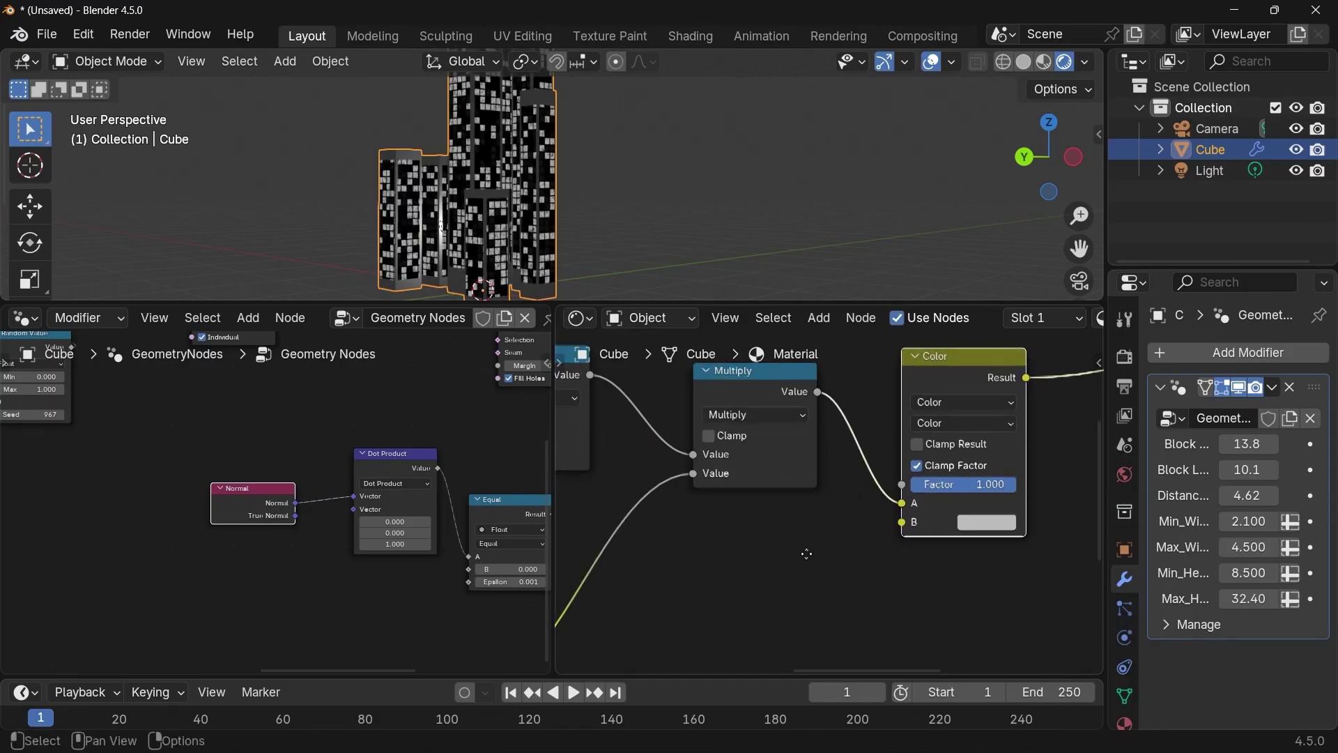
- Duplicate the Noise Texture, place the copy below the original and link the Attribute node to the copy's Vector input
middle_click_drag(917, 531, 989, 468)
scroll(623, 582, "down", 5)
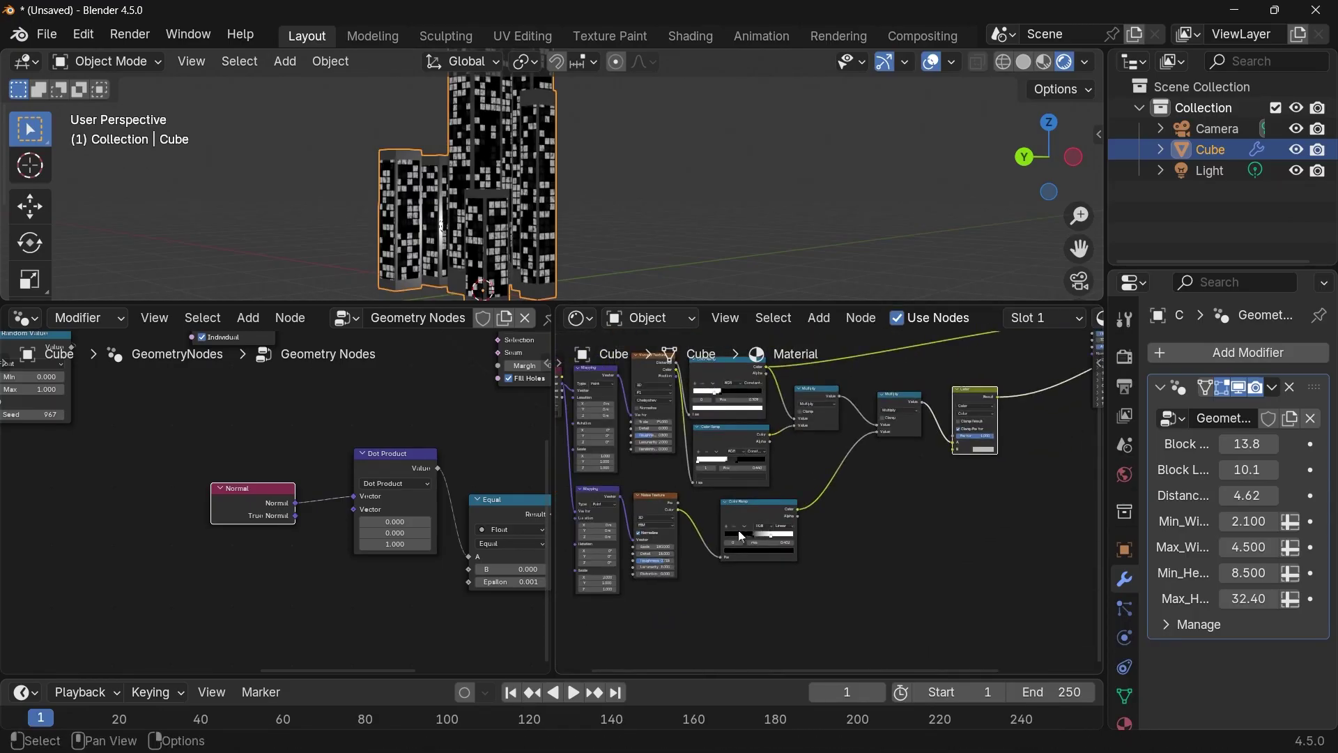
middle_click_drag(672, 520, 713, 491)
left_click(695, 475)
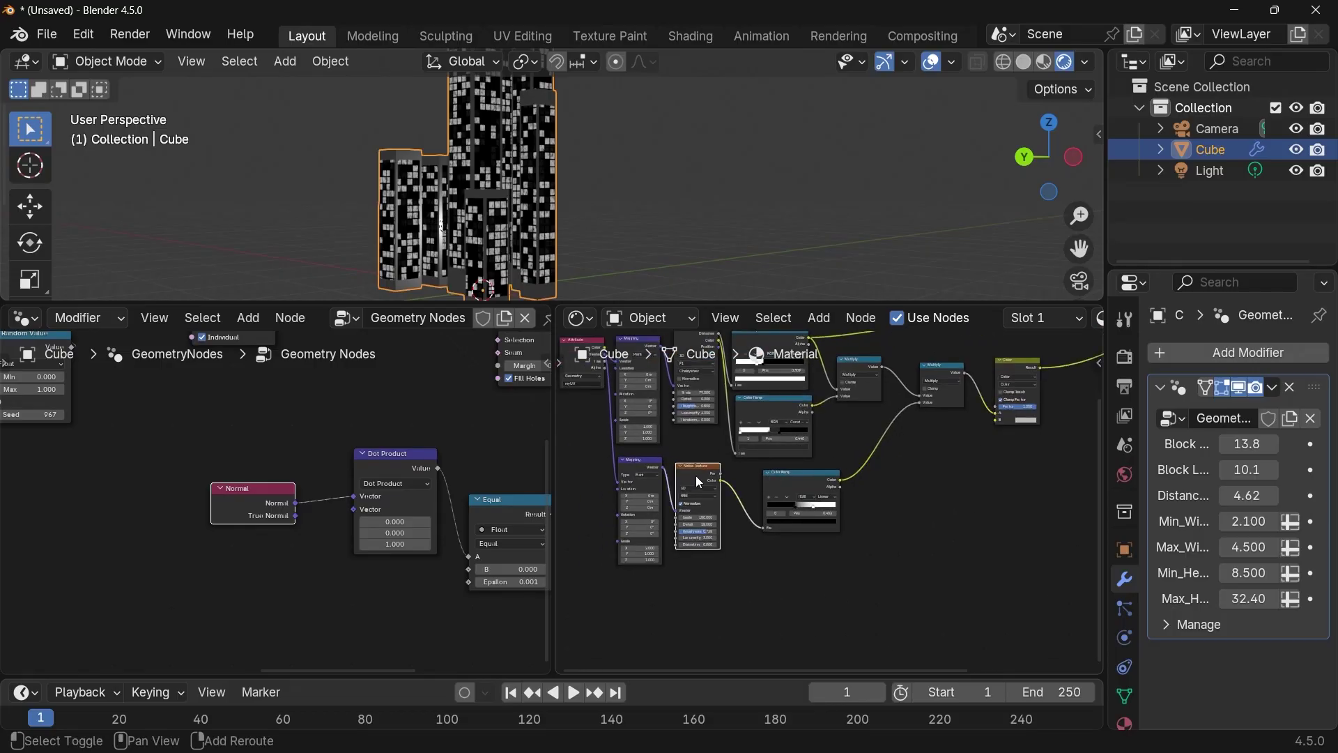
key("shift+d")
left_click(693, 569)
middle_click_drag(694, 570, 725, 602)
left_click_drag(636, 386, 707, 601)
scroll(847, 550, "up", 3)
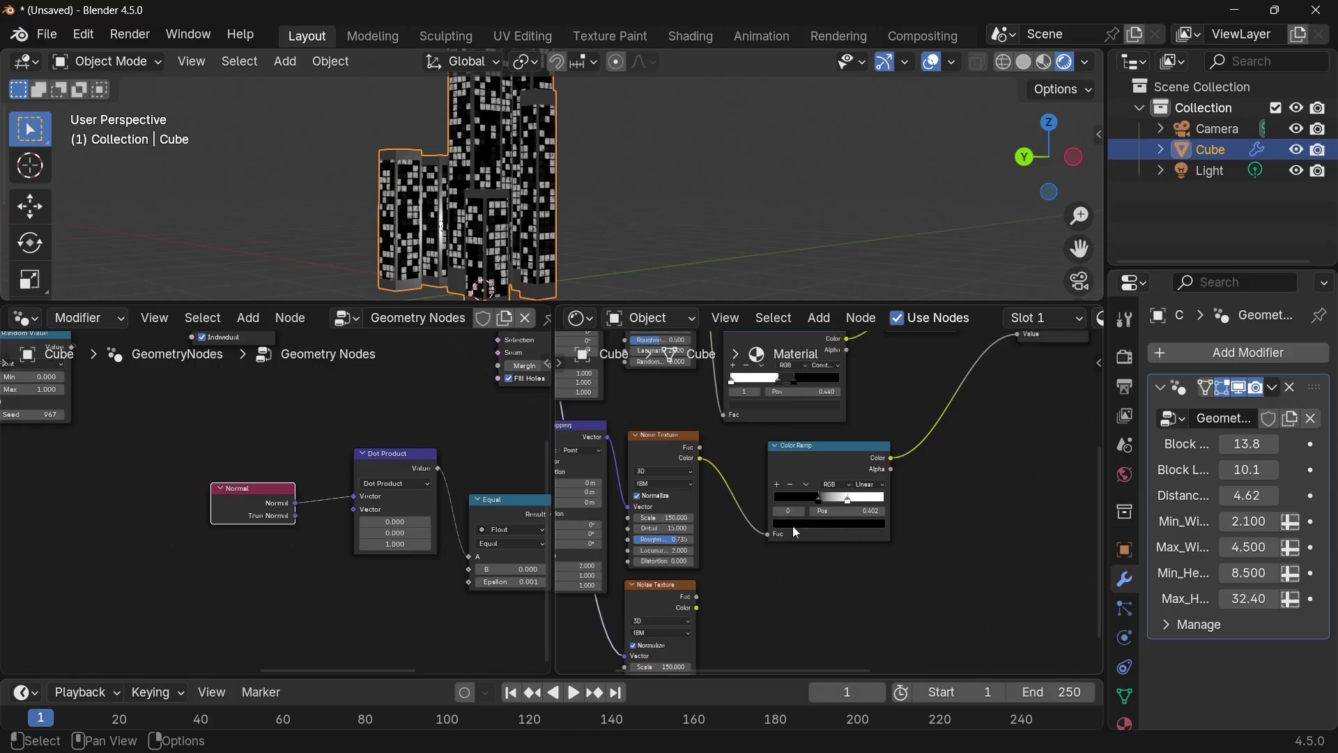
- Duplicate the noise Color Ramp, feed it the duplicate Noise Texture's Color and connect its Color output to the Color mix node's B input
left_click(849, 465)
key("shift+d")
left_click(836, 586)
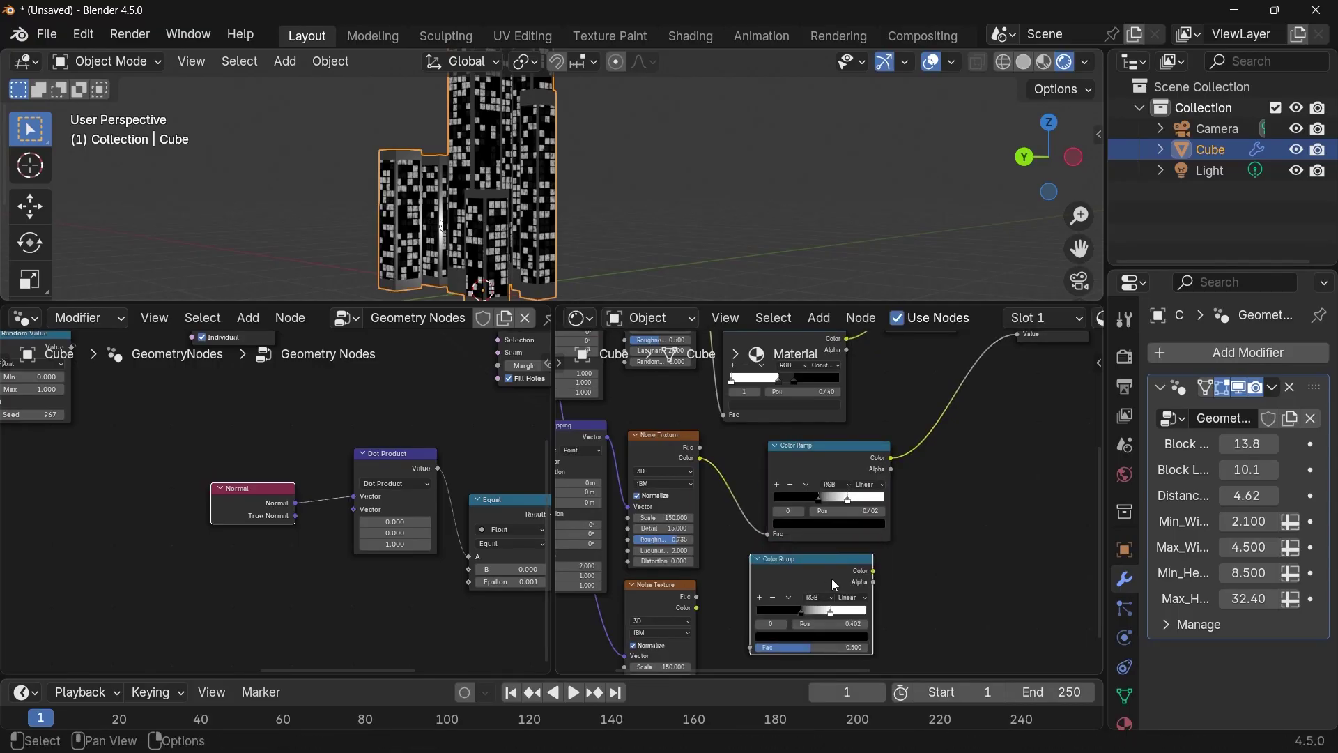
scroll(802, 592, "up", 2)
left_click_drag(651, 574, 720, 626)
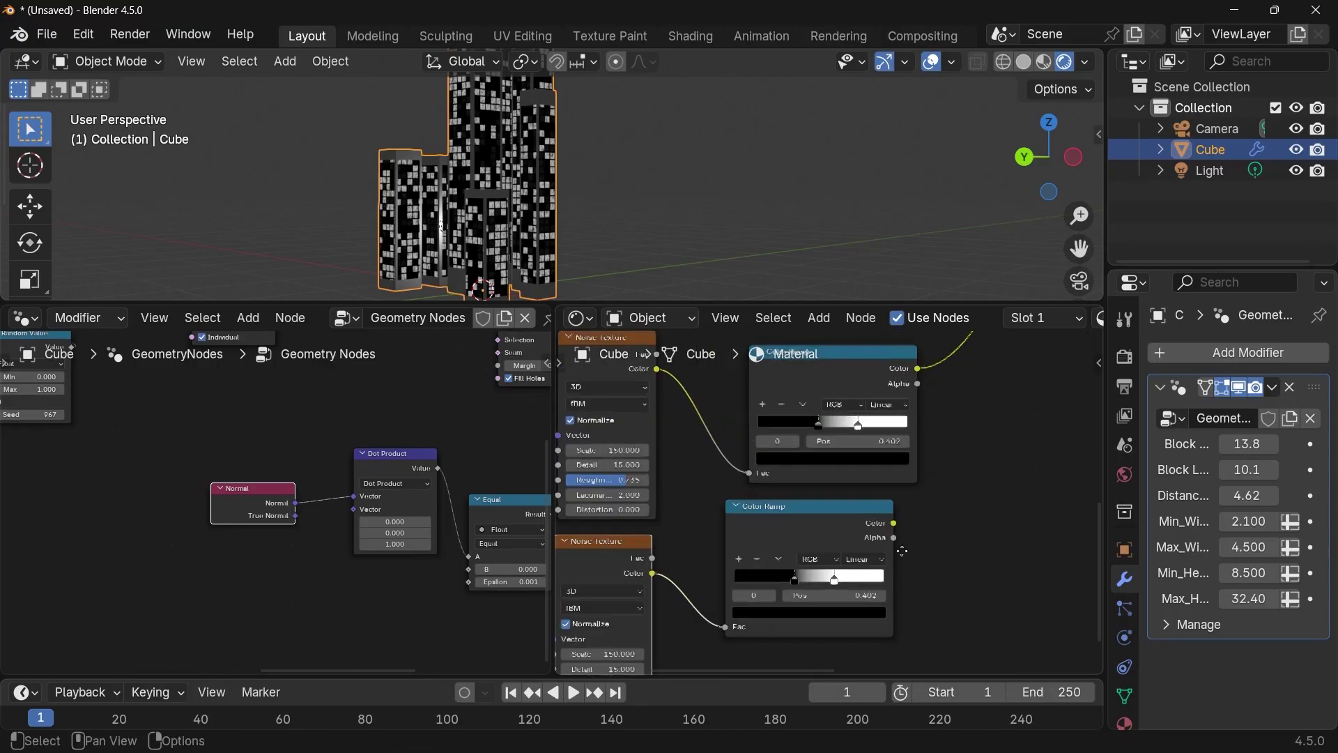
scroll(788, 587, "down", 3)
left_click_drag(733, 558, 876, 498)
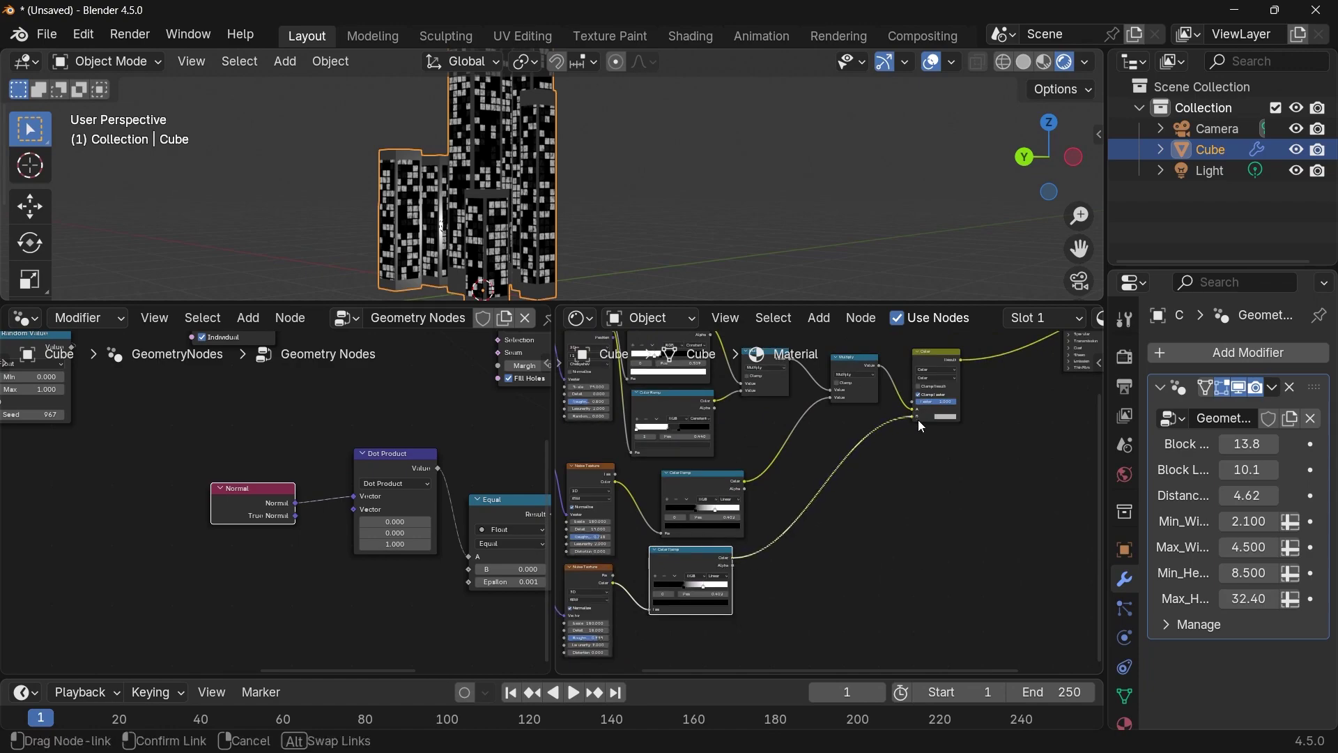
left_click_drag(918, 420, 918, 419)
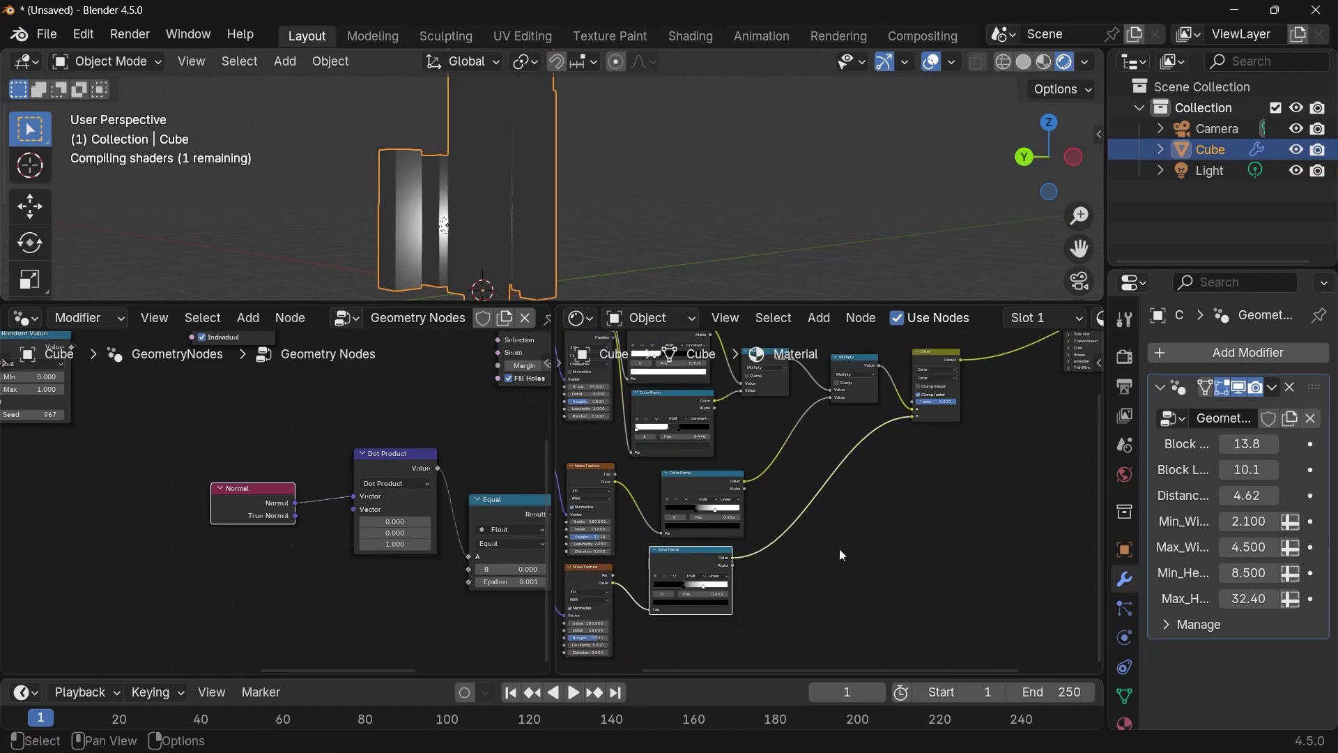
- Set the duplicate Noise Texture's Scale to 50 and Detail to 5
scroll(839, 549, "up", 2)
middle_click_drag(834, 543, 902, 511)
scroll(809, 507, "up", 3)
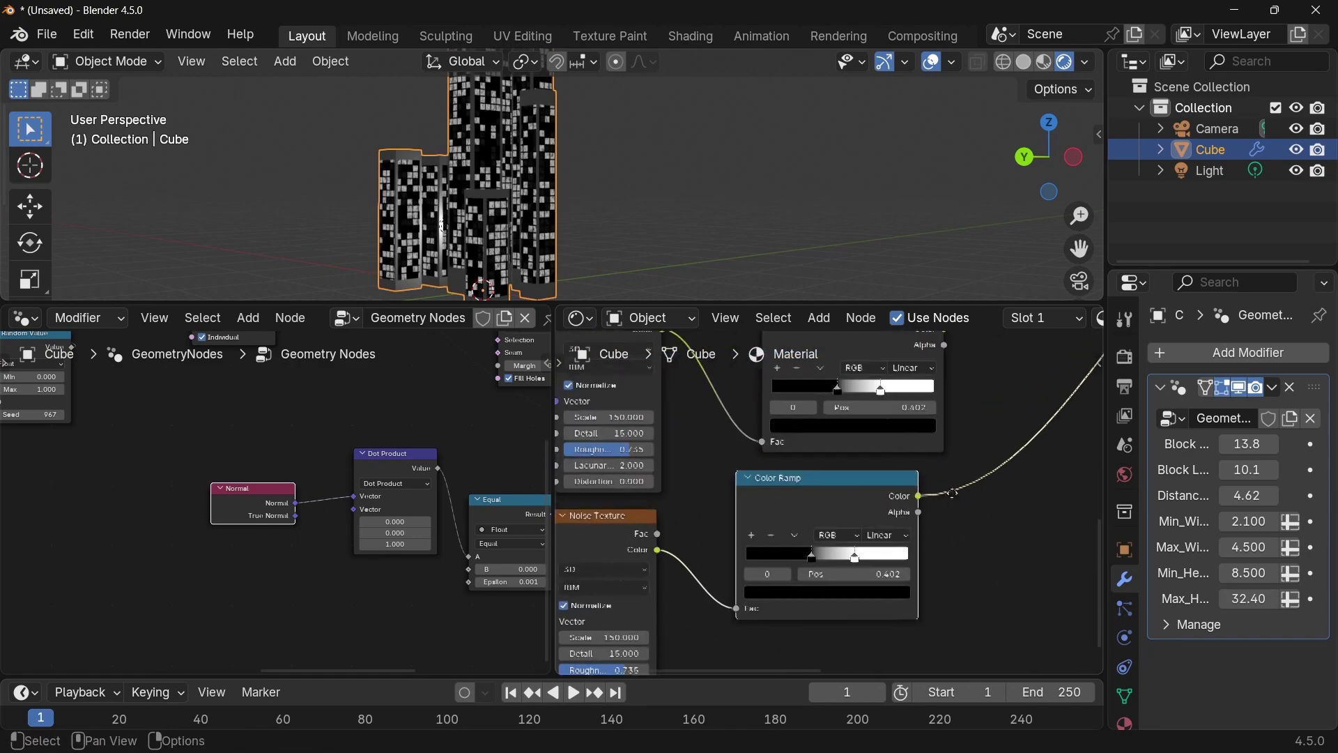
middle_click_drag(804, 583, 967, 453)
left_click(692, 559)
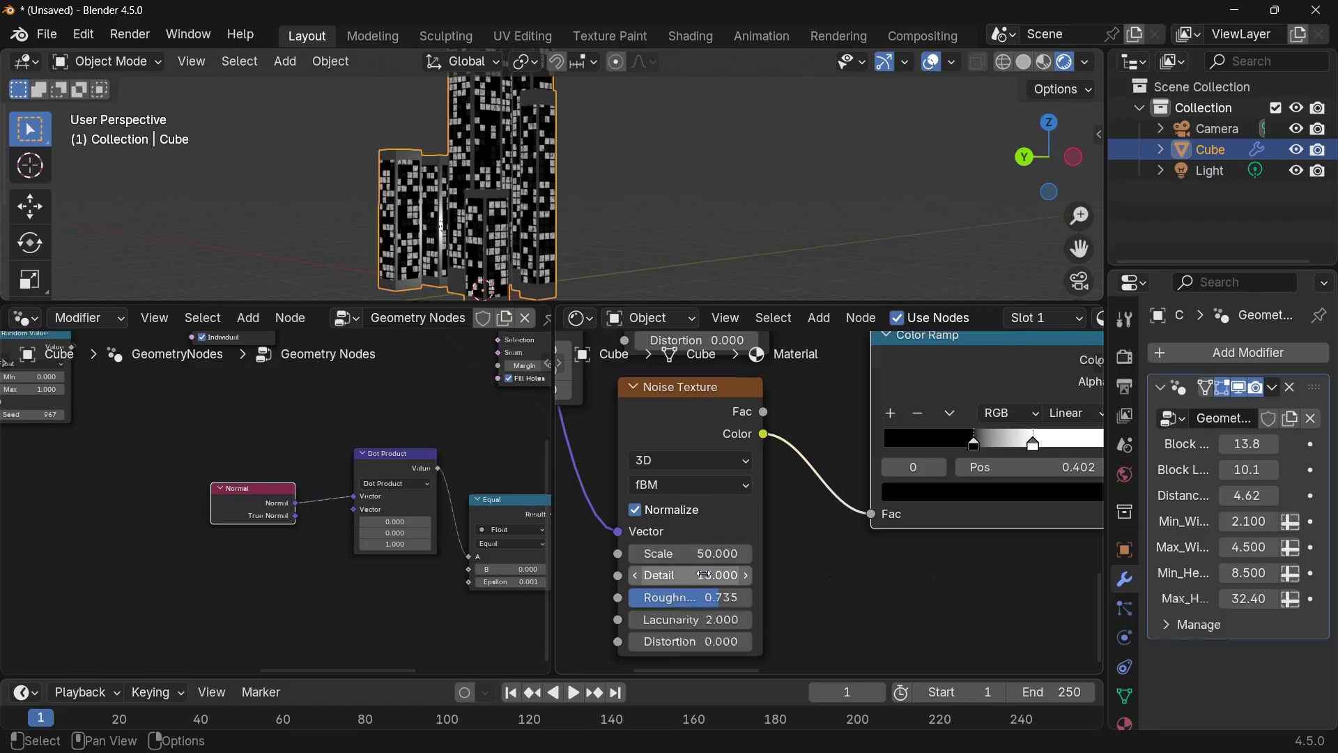
mouse_move(698, 575)
left_mouse_down()
mouse_move(655, 575)
mouse_move(706, 575)
left_mouse_up()
left_click(706, 575)
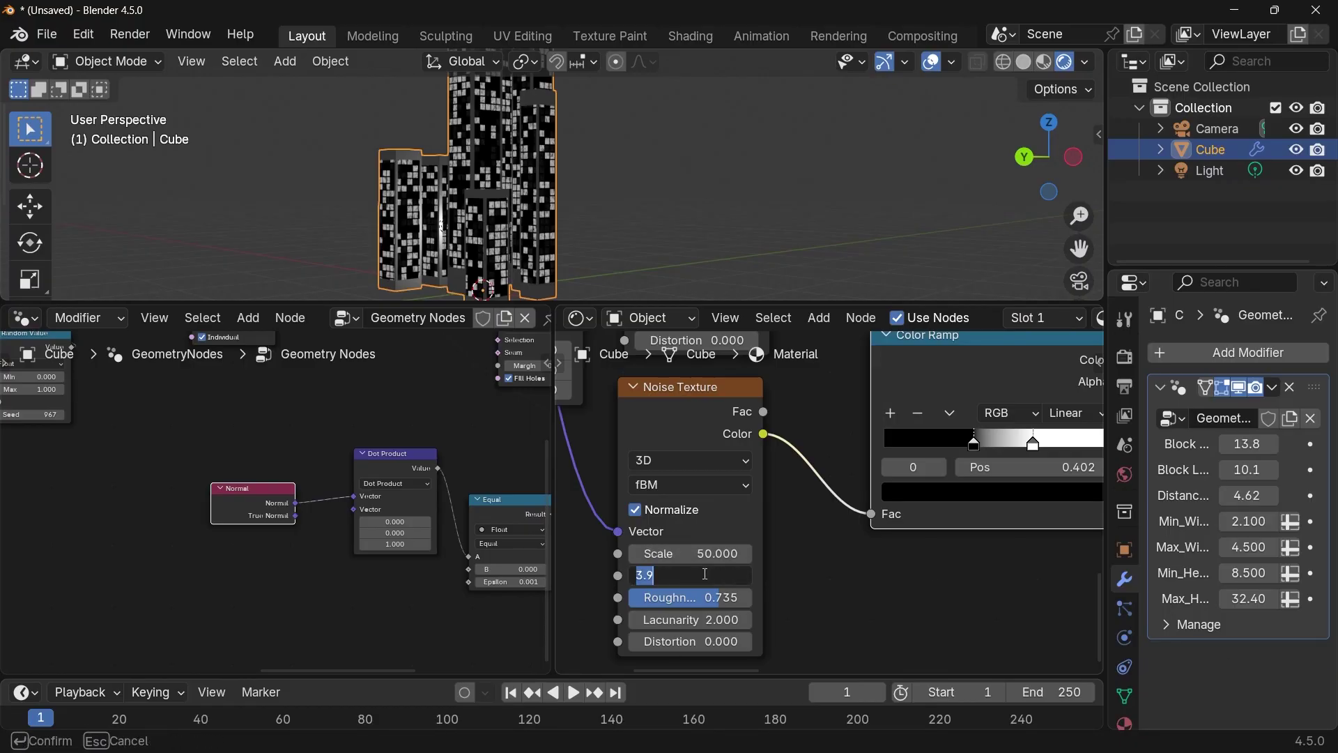
type("3")
key("Return")
key("KP_Decimal")
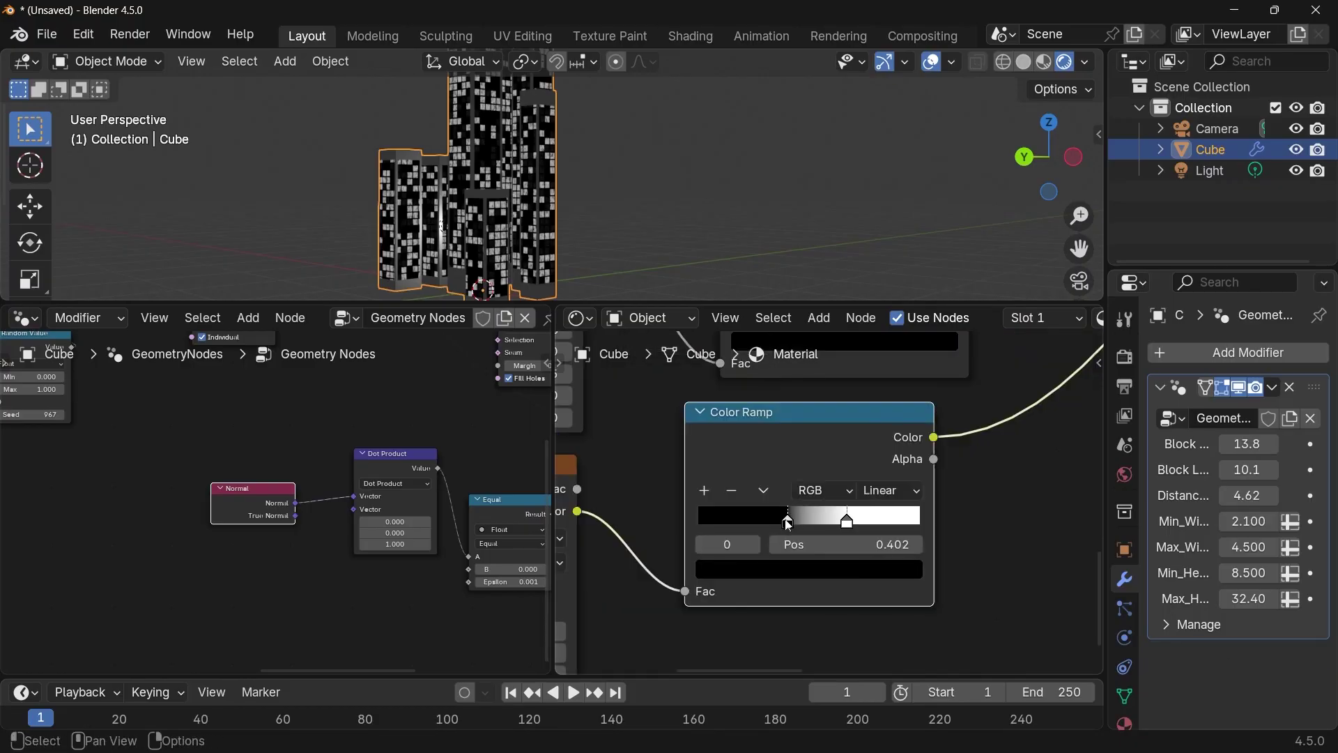
- Change the duplicate Color Ramp's black stop to cyan and its white stop to magenta
left_click(786, 568)
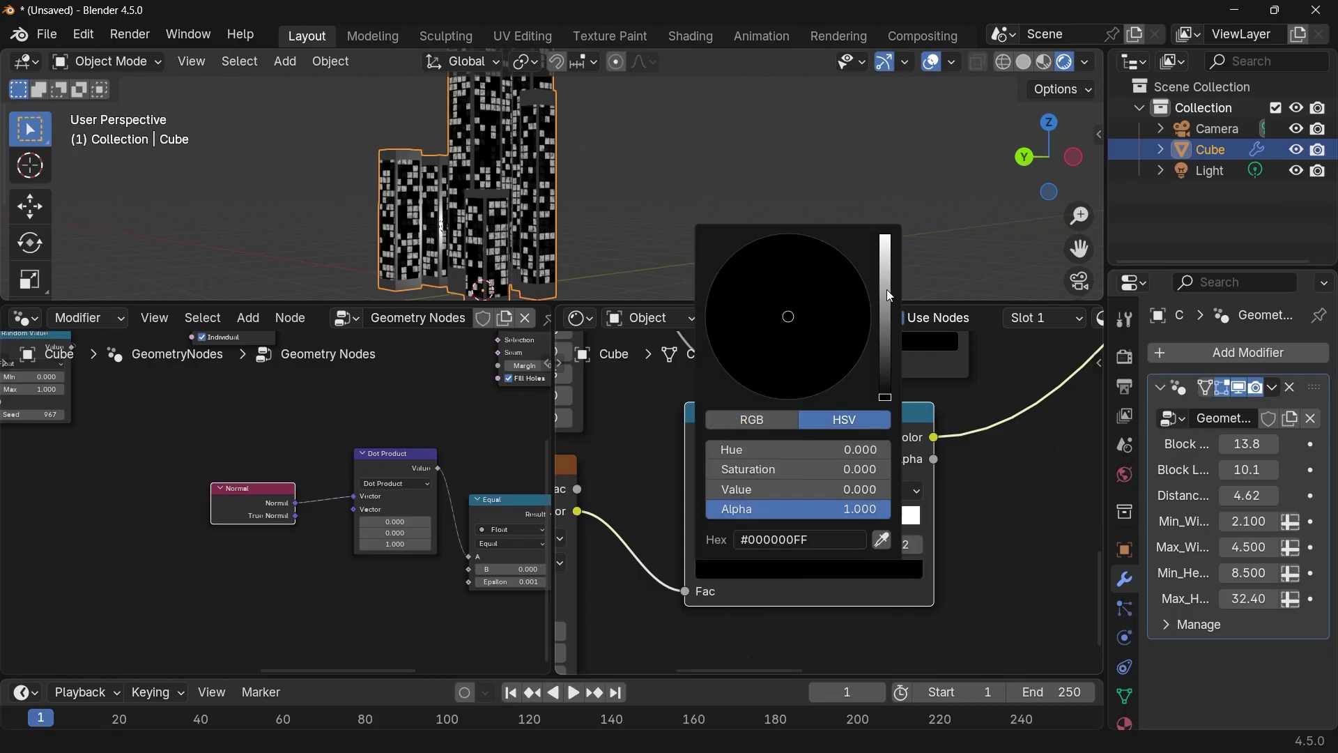
left_click_drag(887, 290, 887, 234)
left_click(851, 515)
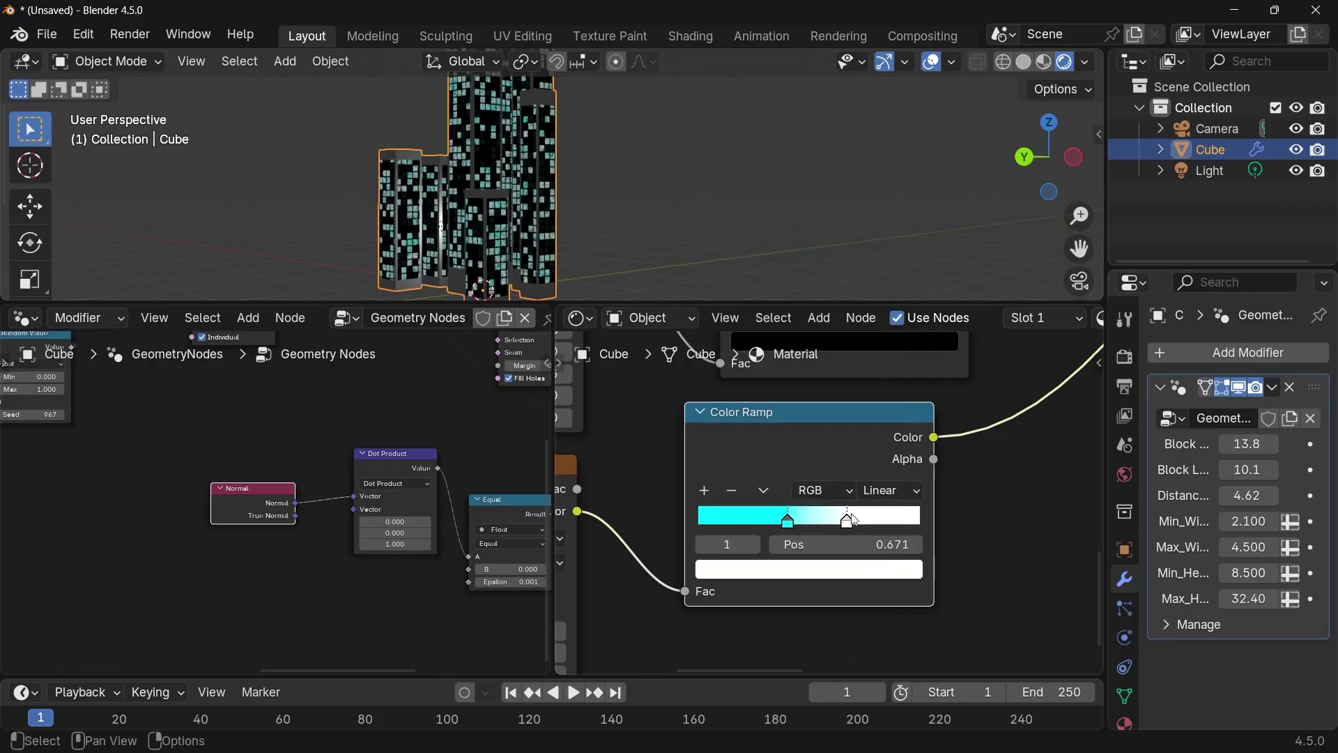
left_click(834, 569)
left_click_drag(859, 322, 847, 373)
- Switch the coloured ramp's color mode to HSV and move its cyan stop to position 0.262
left_click(788, 521)
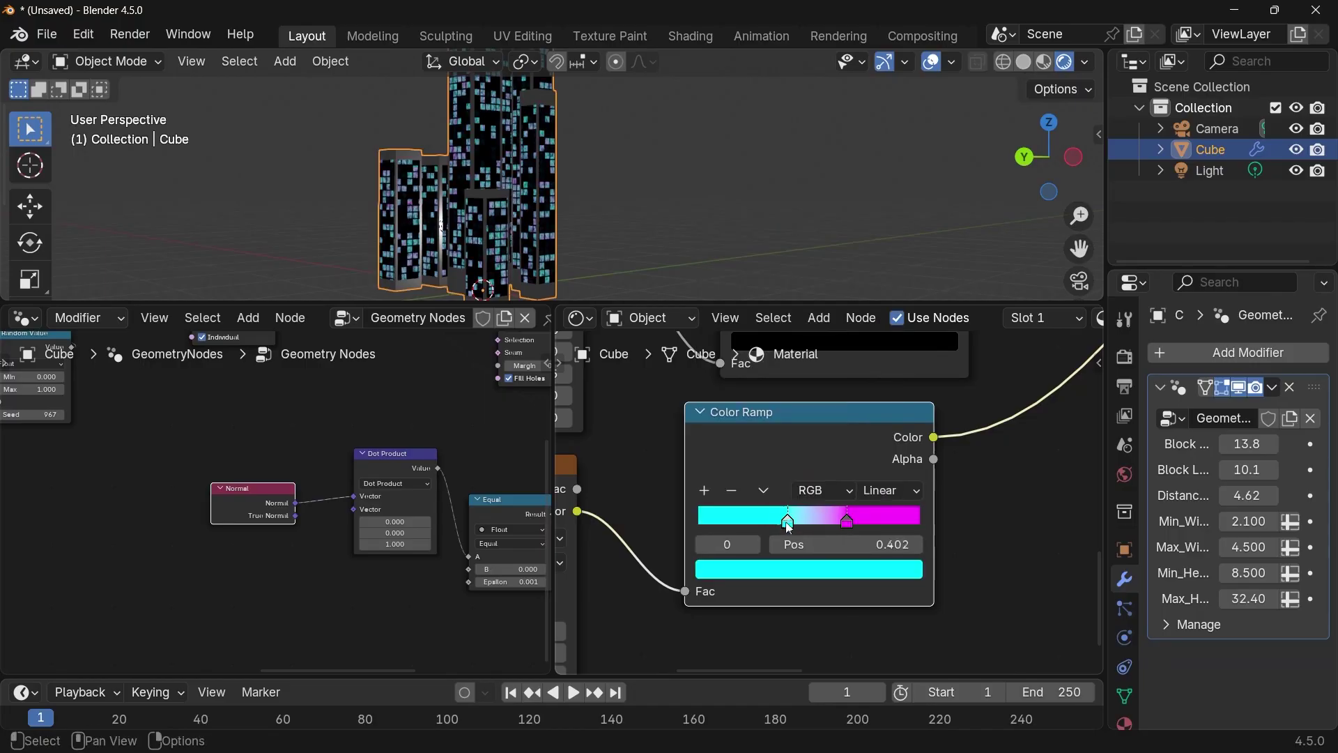
left_click(821, 492)
left_click(822, 565)
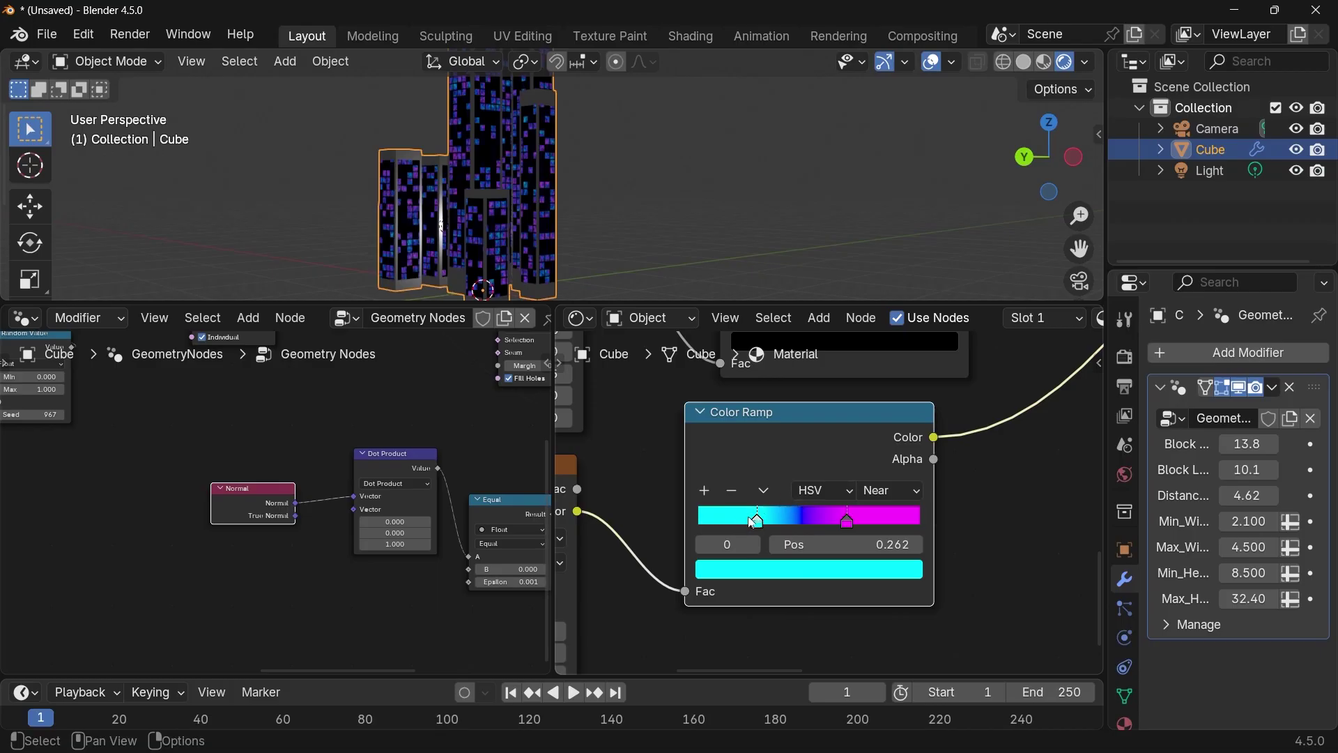
scroll(550, 260, "up", 3)
middle_click_drag(551, 259, 524, 254)
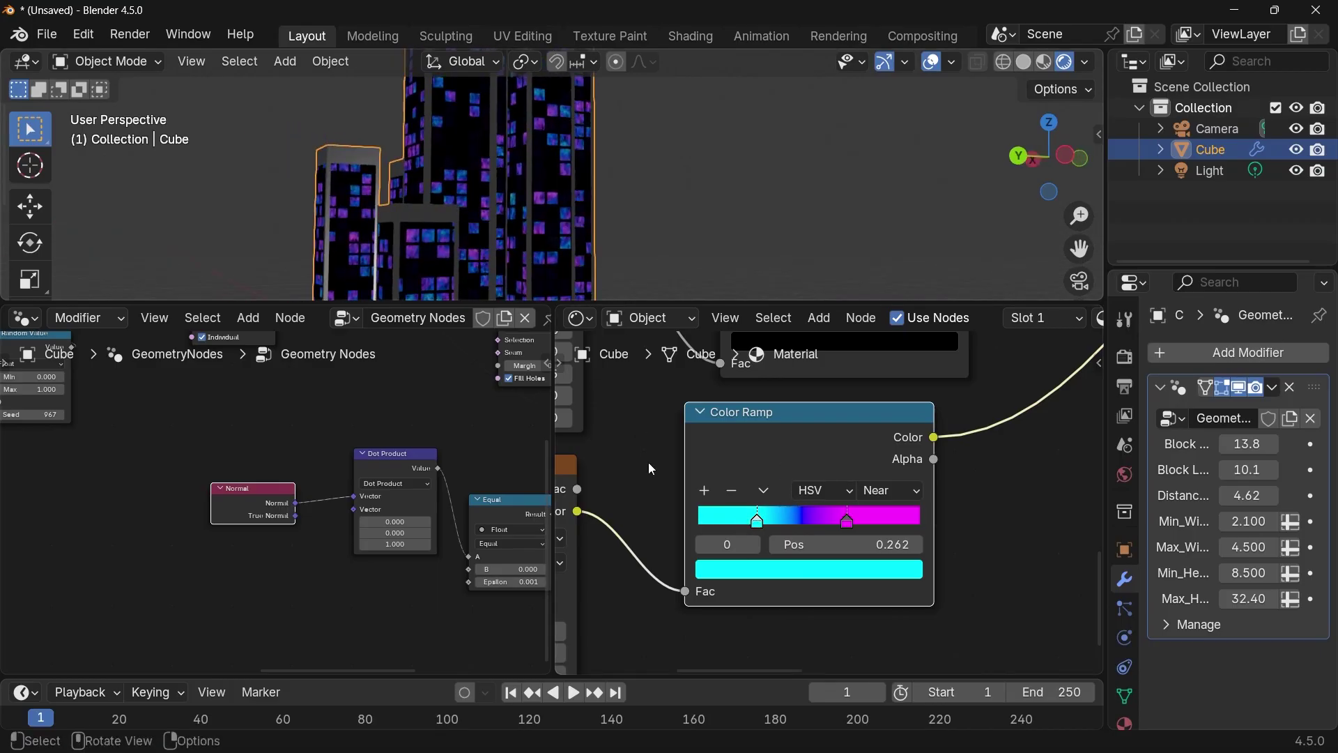
- Set the duplicate Noise Texture's Scale to 20 and inspect the window colours around the buildings
middle_click_drag(673, 452, 960, 325)
left_click(809, 502)
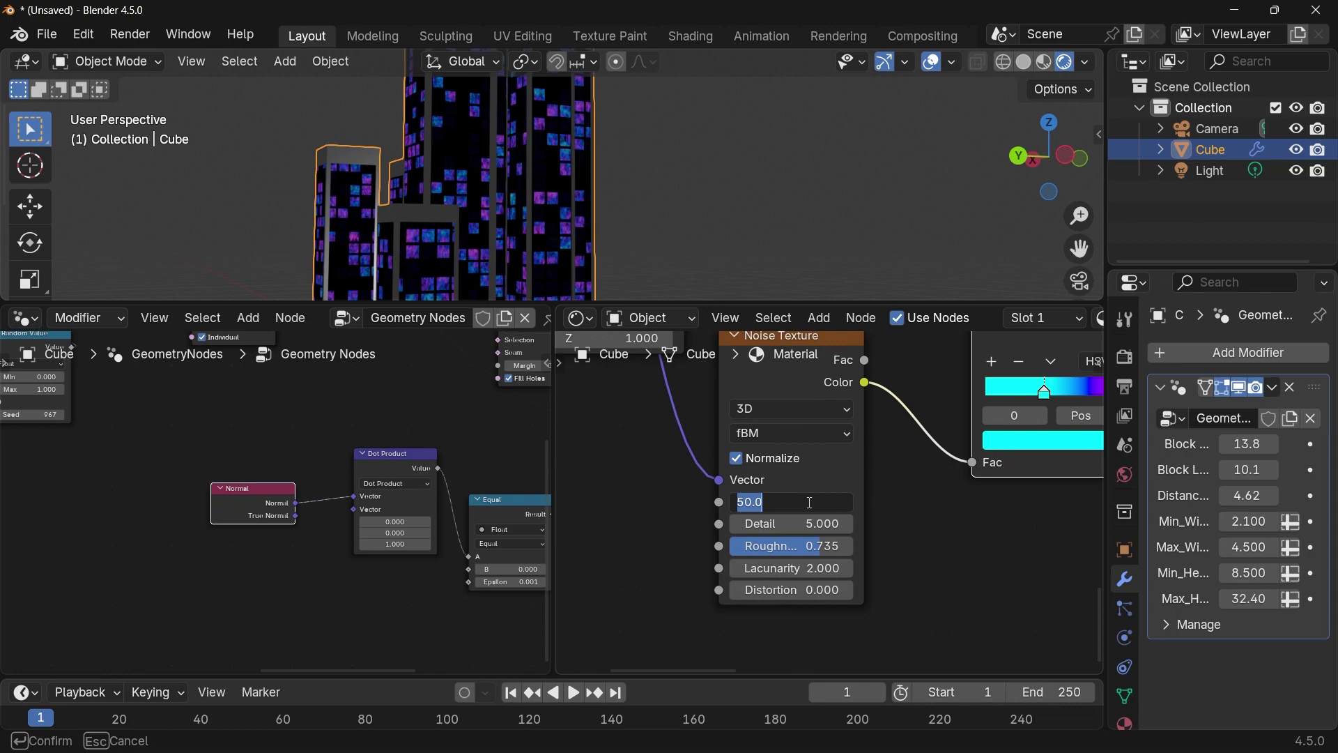
type("20")
key("Return")
middle_click_drag(513, 223, 700, 250)
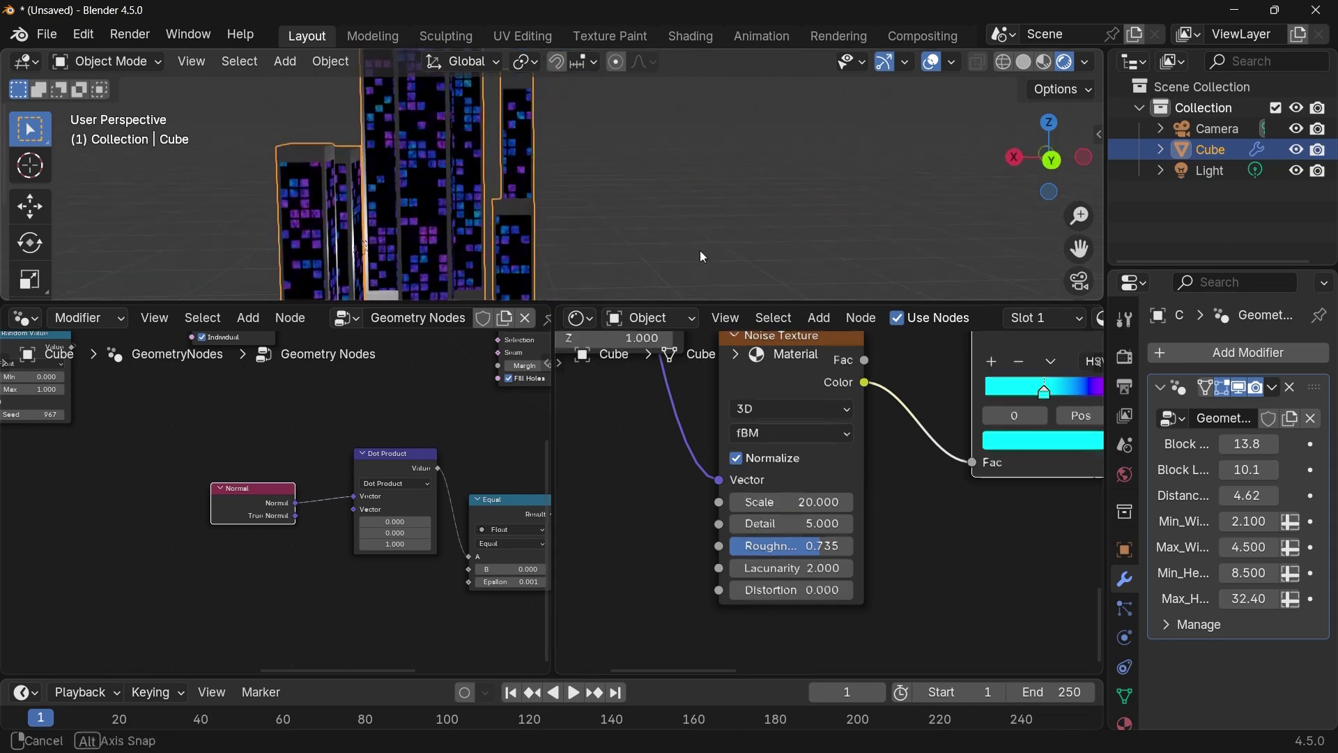
scroll(725, 611, "down", 4)
middle_click_drag(1020, 497, 829, 563)
middle_click_drag(342, 220, 624, 204)
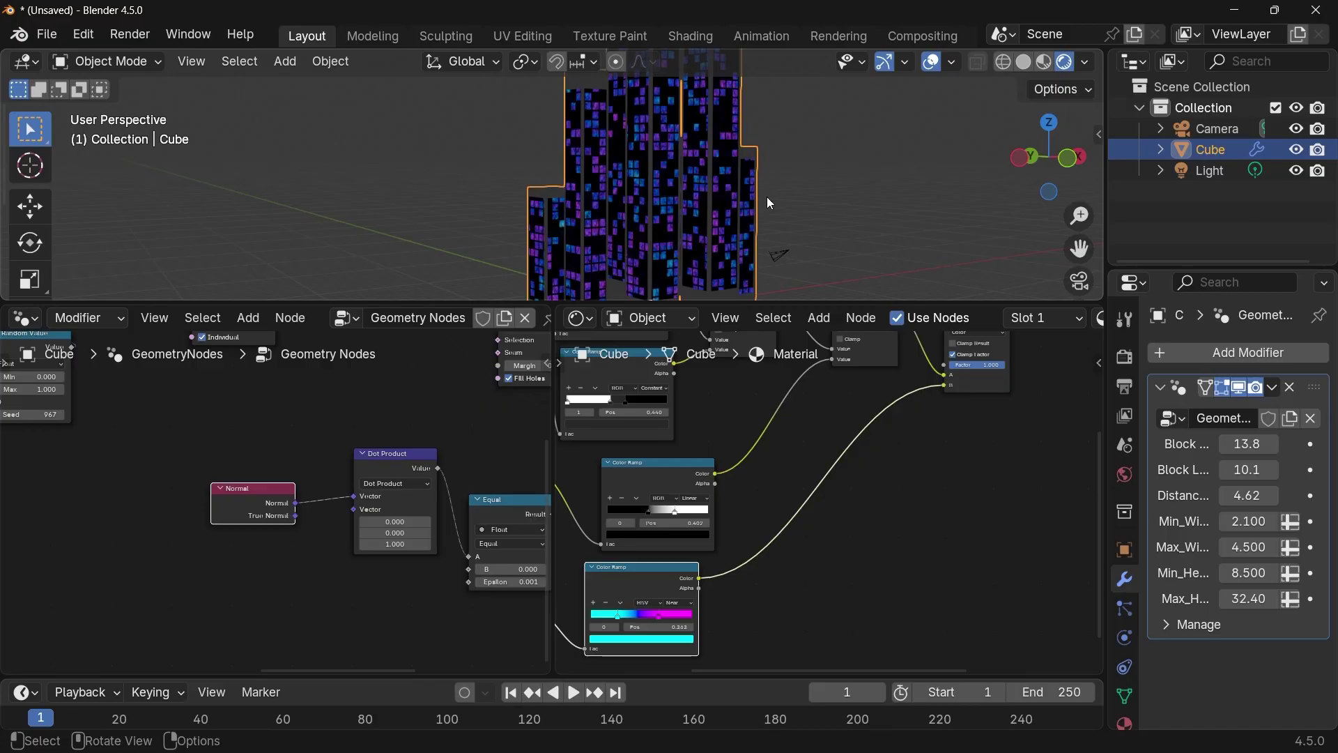
mouse_move(591, 198)
middle_mouse_down()
mouse_move(624, 206)
mouse_move(609, 207)
middle_mouse_up()
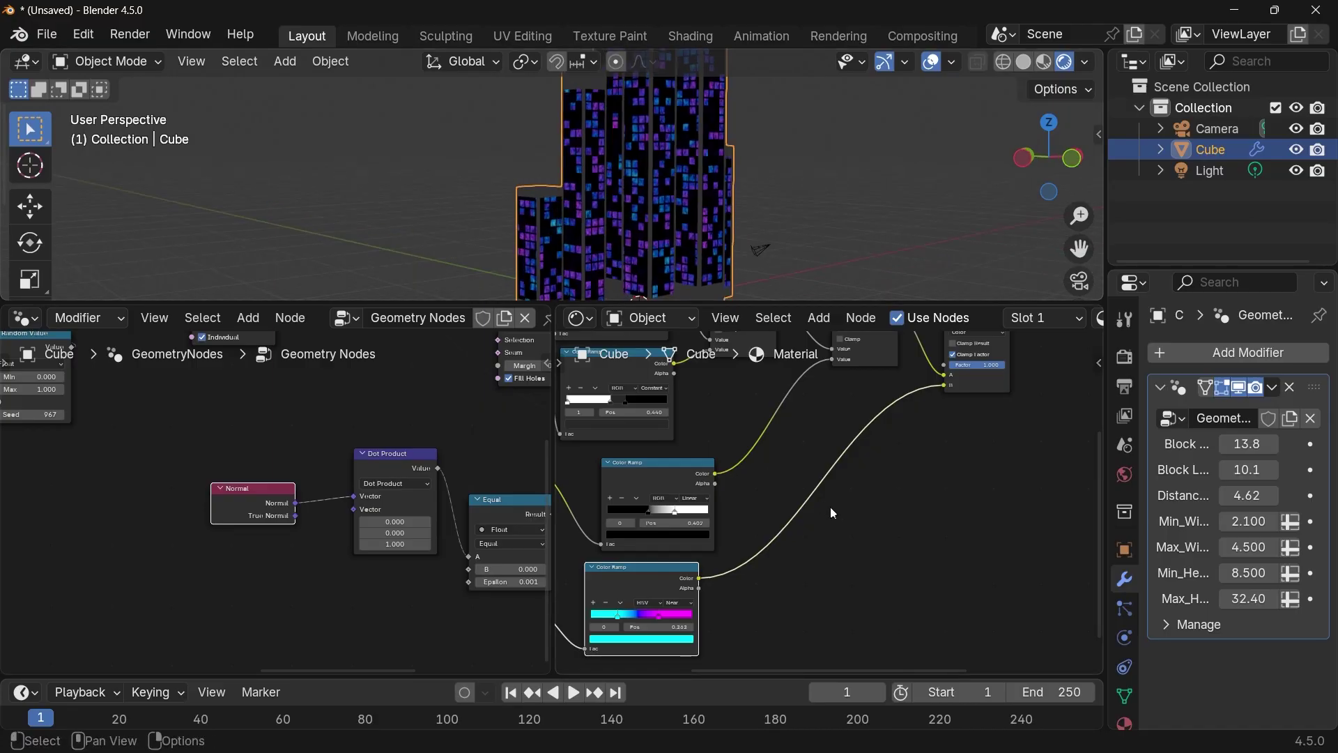
- Insert a Hue/Saturation/Value node between the cyan-to-magenta Color Ramp and the Mix Color node's B input
key("shift+a")
type("hue sat")
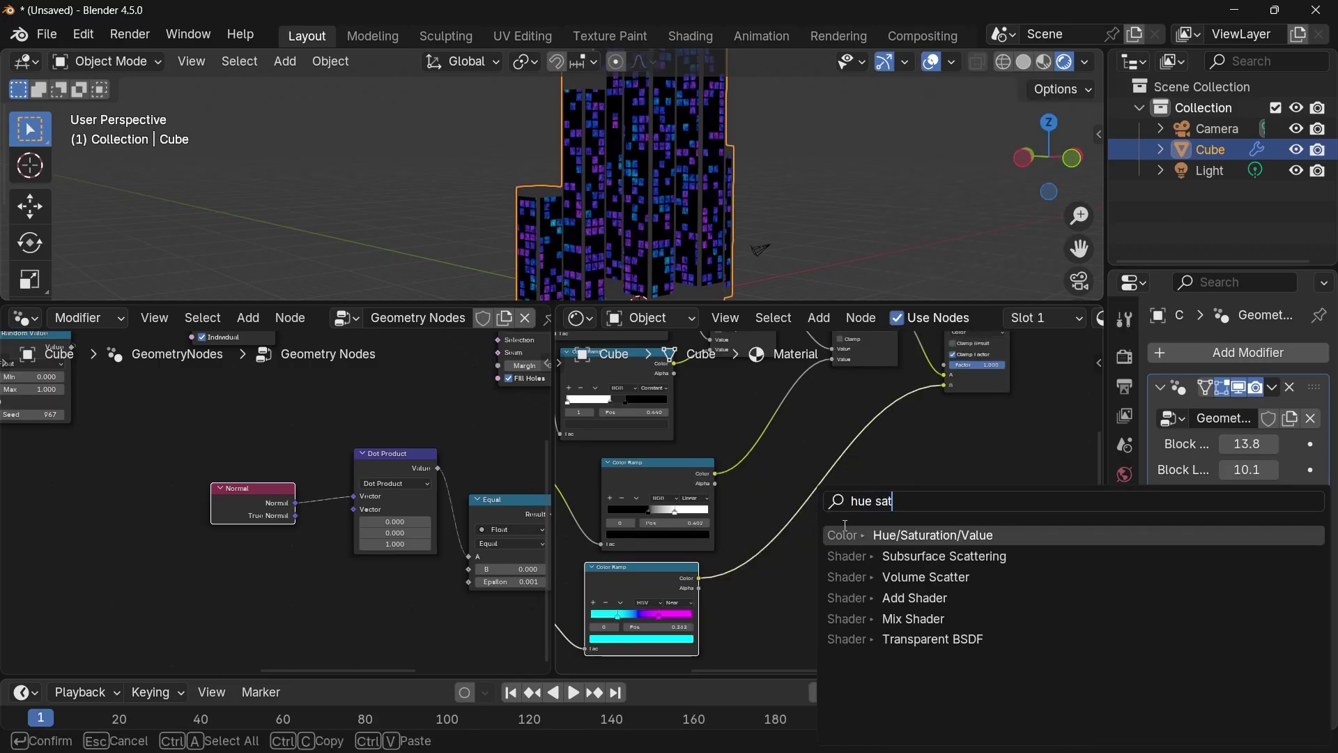
key("Return")
left_click(842, 511)
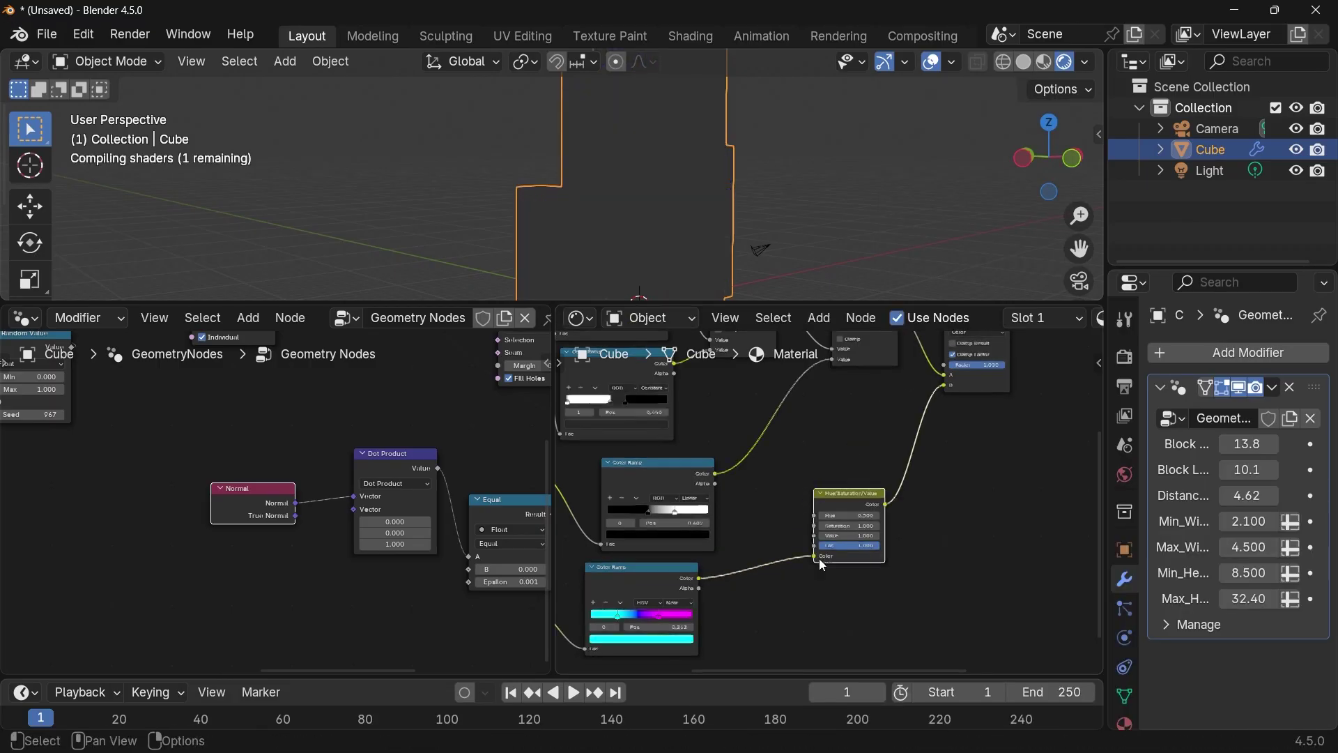
- Add an Attribute node to the material beside the coloured ramp, below the Hue/Saturation/Value node
scroll(838, 557, "up", 2)
middle_click_drag(749, 665, 803, 601)
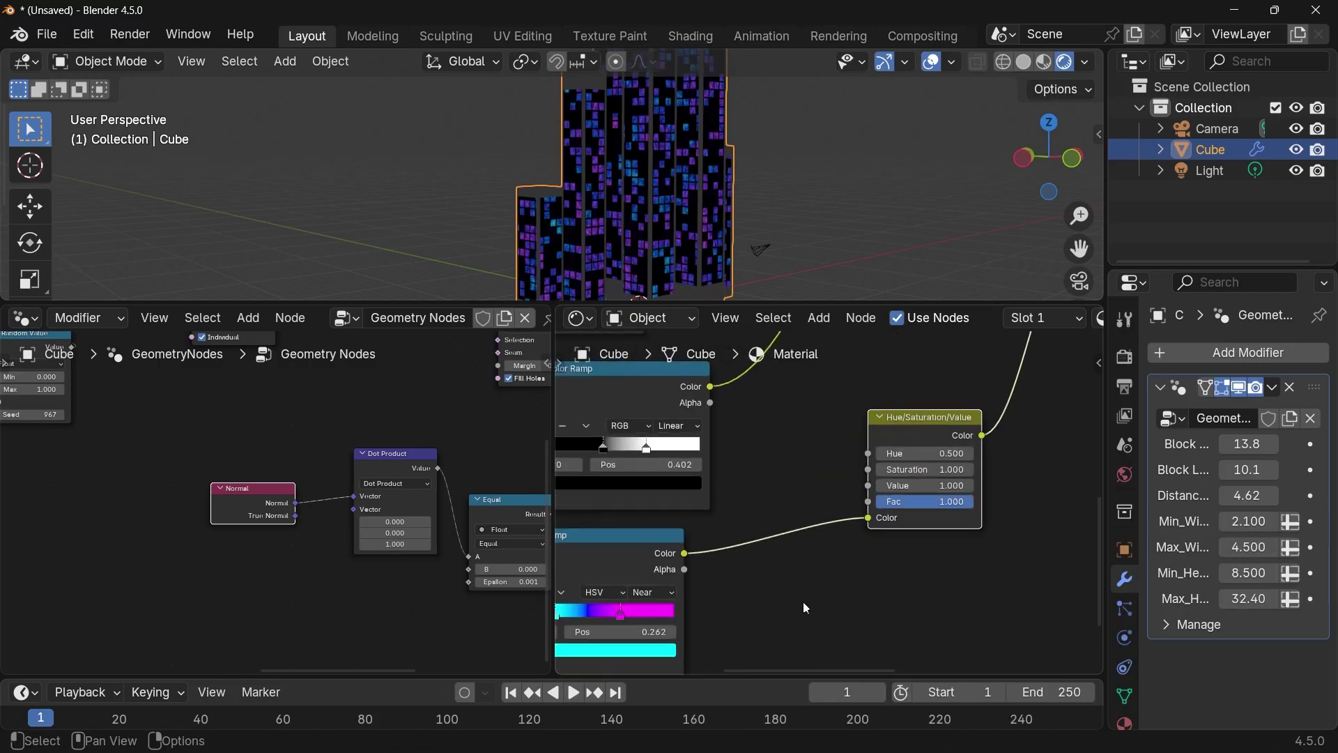
key("shift+a")
mouse_move(803, 601)
type("attr")
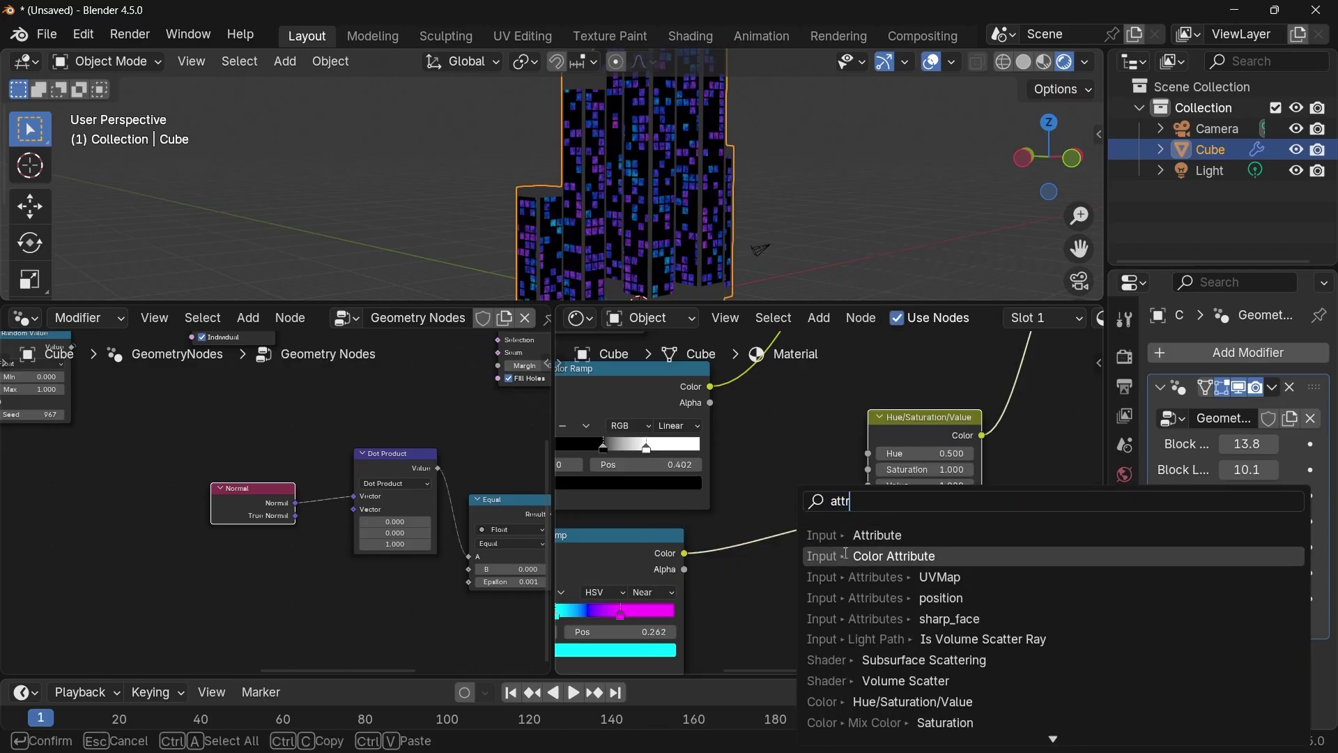
left_click(877, 535)
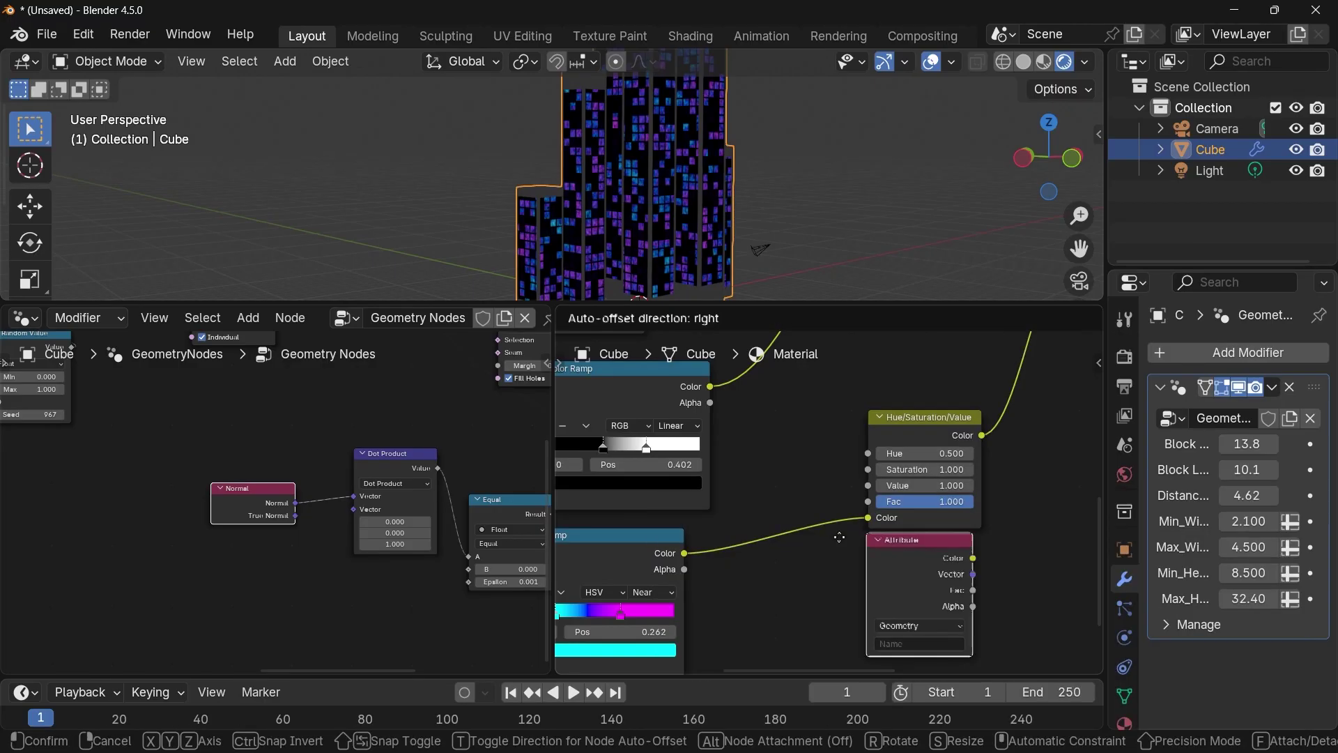
left_click(758, 557)
middle_click_drag(756, 555, 767, 502)
- Look up the stored attribute's name in the geometry nodes and enter RandV as the Attribute node's name
scroll(230, 385, "down", 6)
middle_click_drag(230, 384, 496, 529)
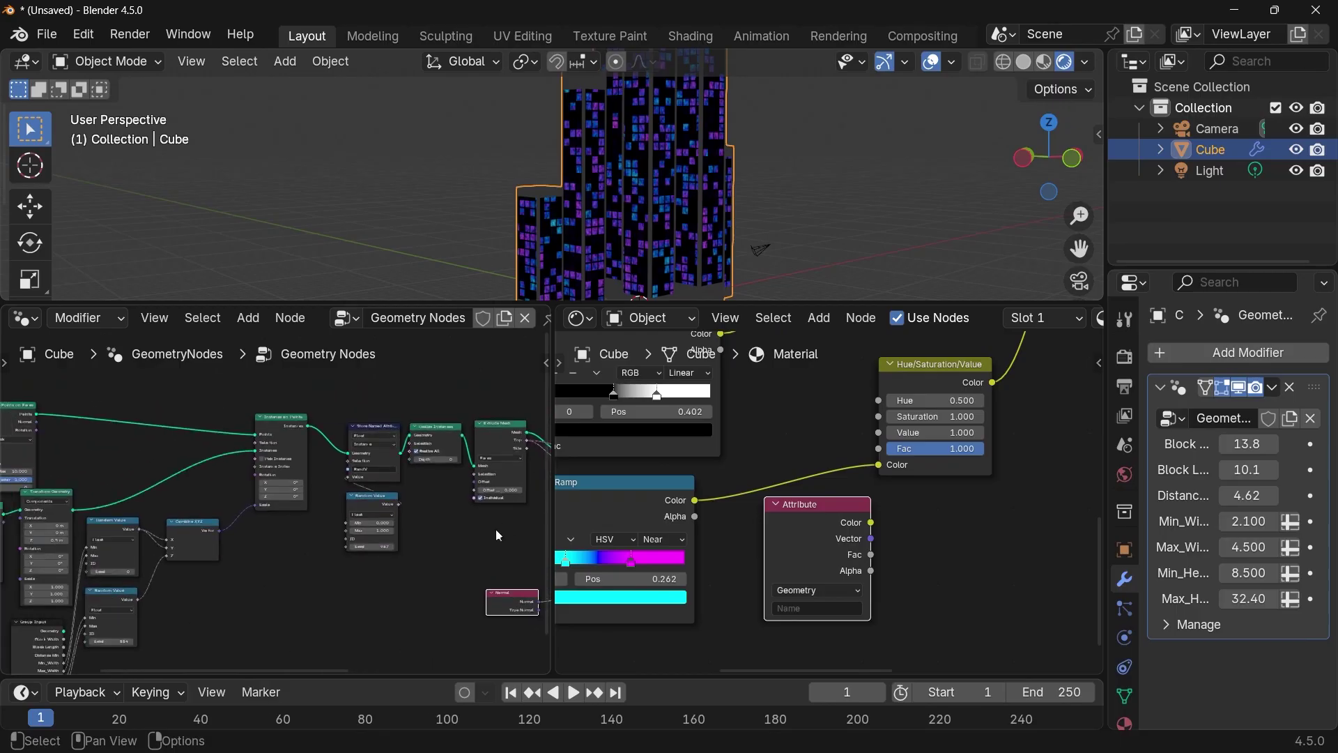
scroll(374, 502, "up", 7)
middle_click_drag(373, 502, 361, 526)
scroll(352, 491, "up", 2)
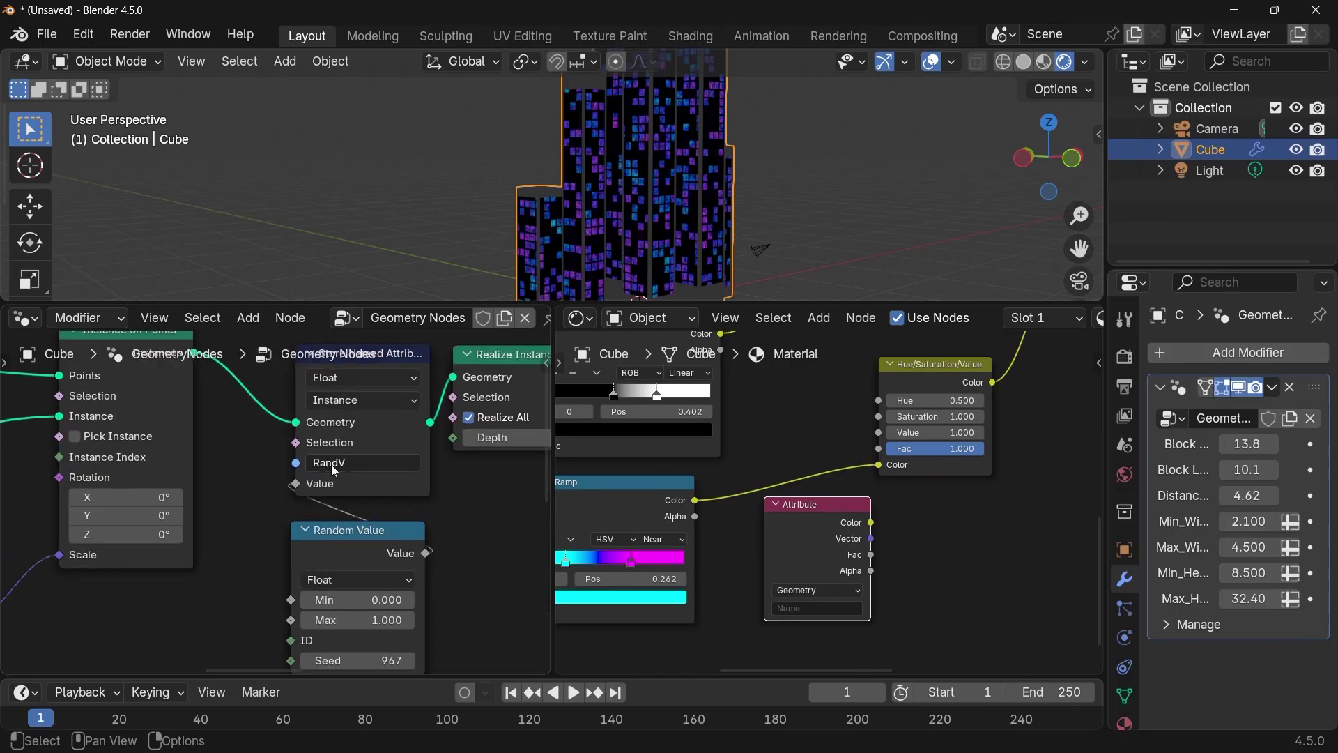
scroll(716, 637, "up", 3)
left_click(809, 606)
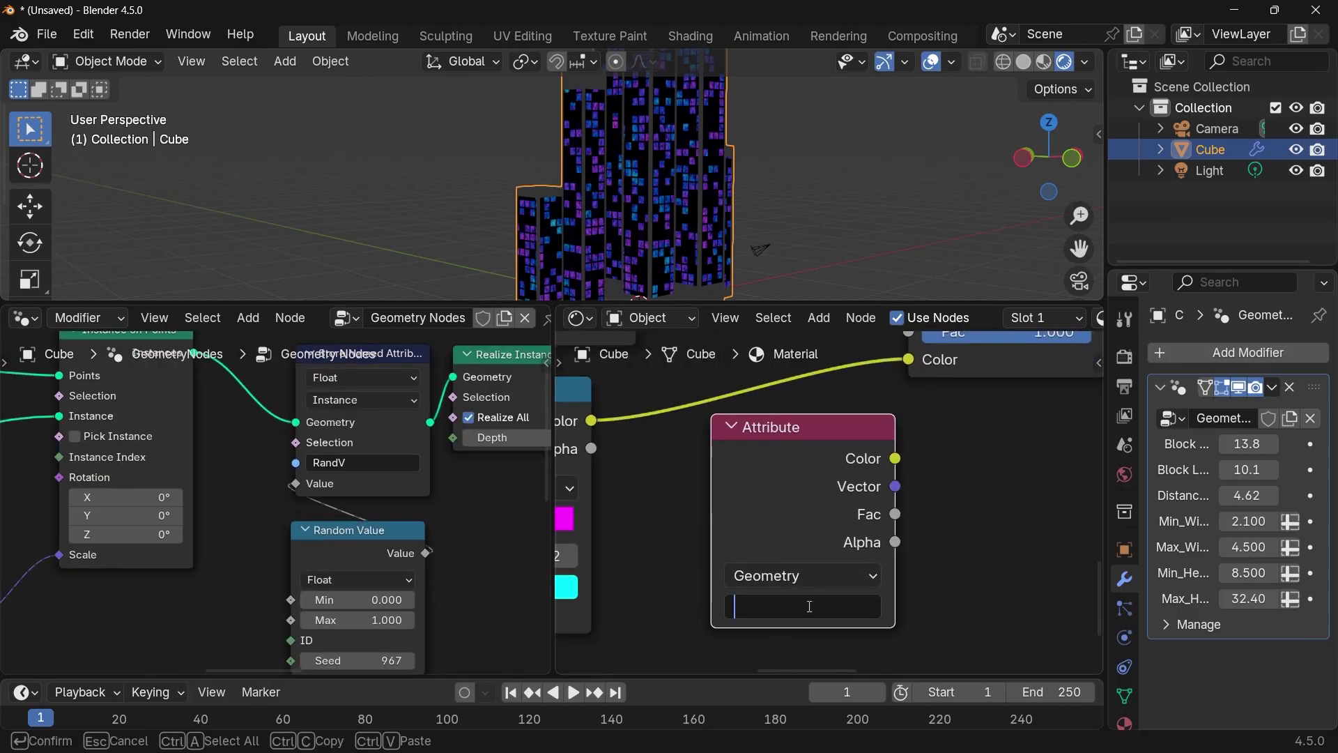
type("RandV")
key("Return")
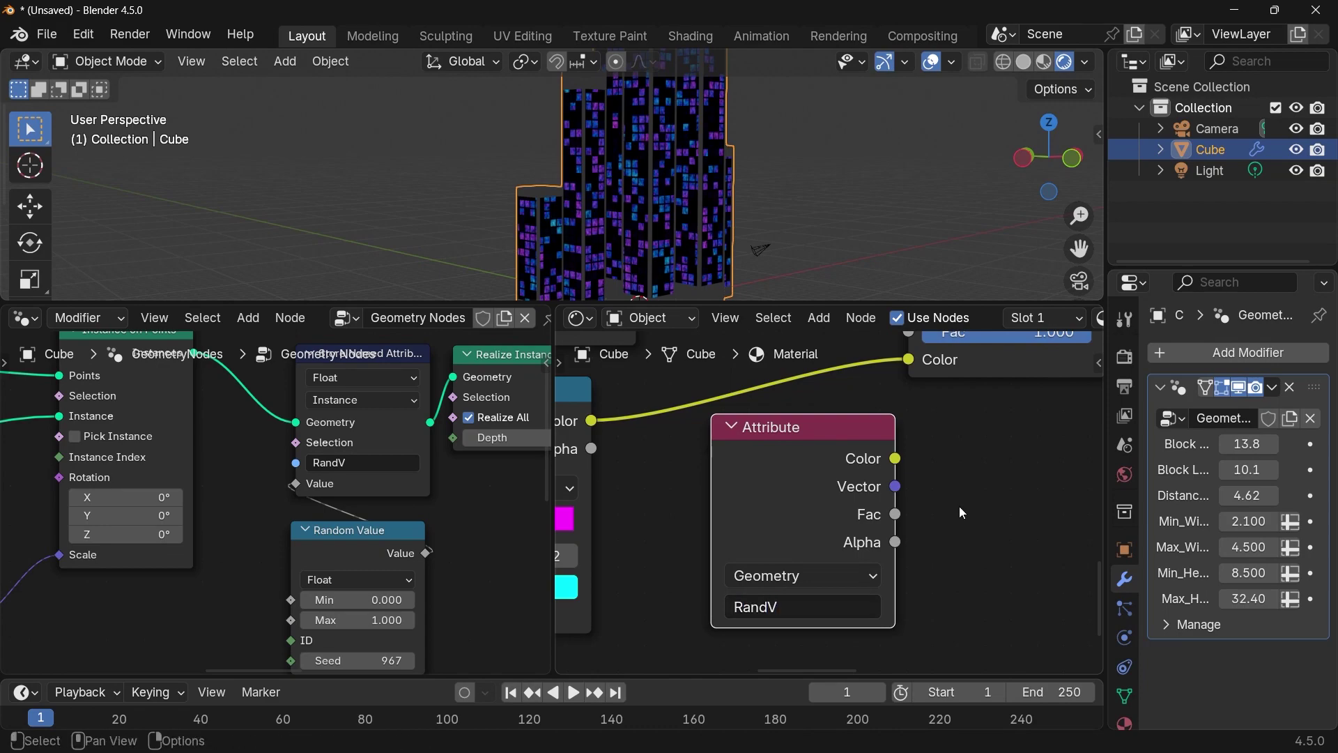
- Connect the Attribute node's Fac output to the Hue input of Hue/Saturation/Value and inspect the buildings' colours
scroll(959, 511, "down", 3)
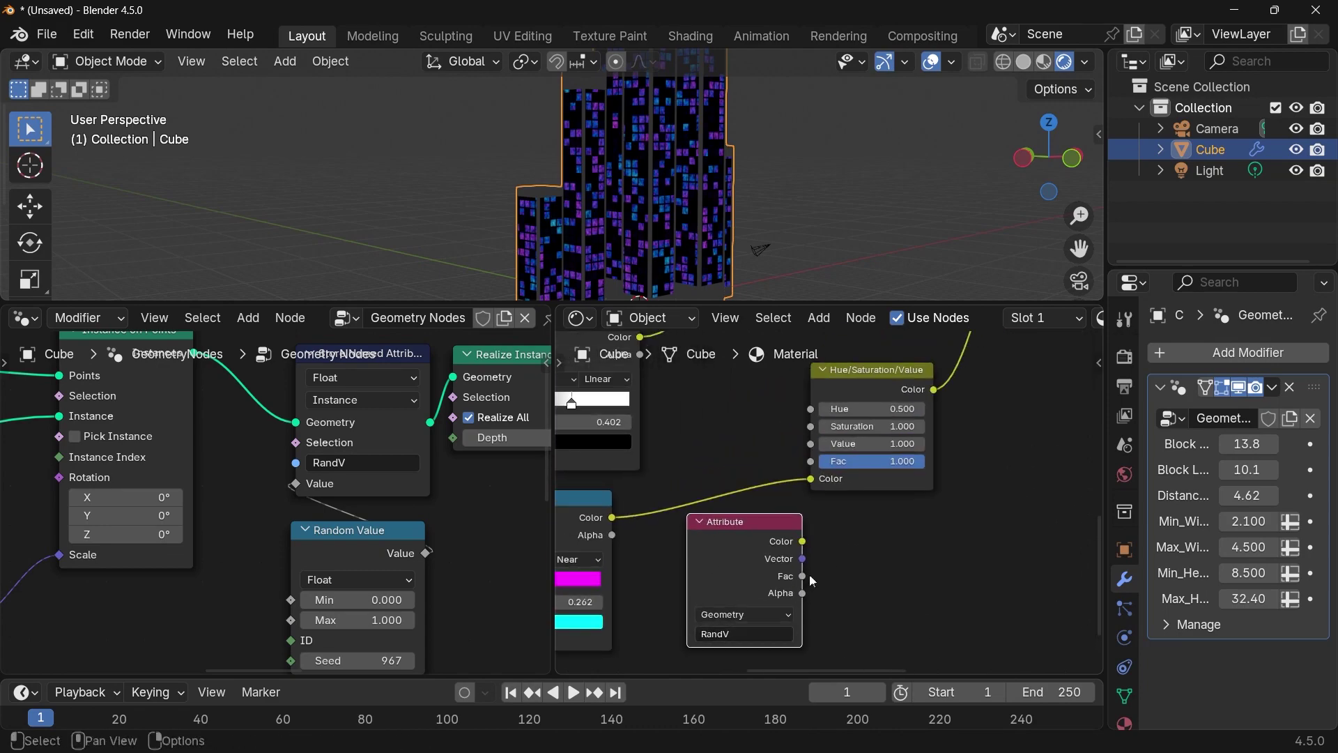
left_click_drag(811, 579, 811, 408)
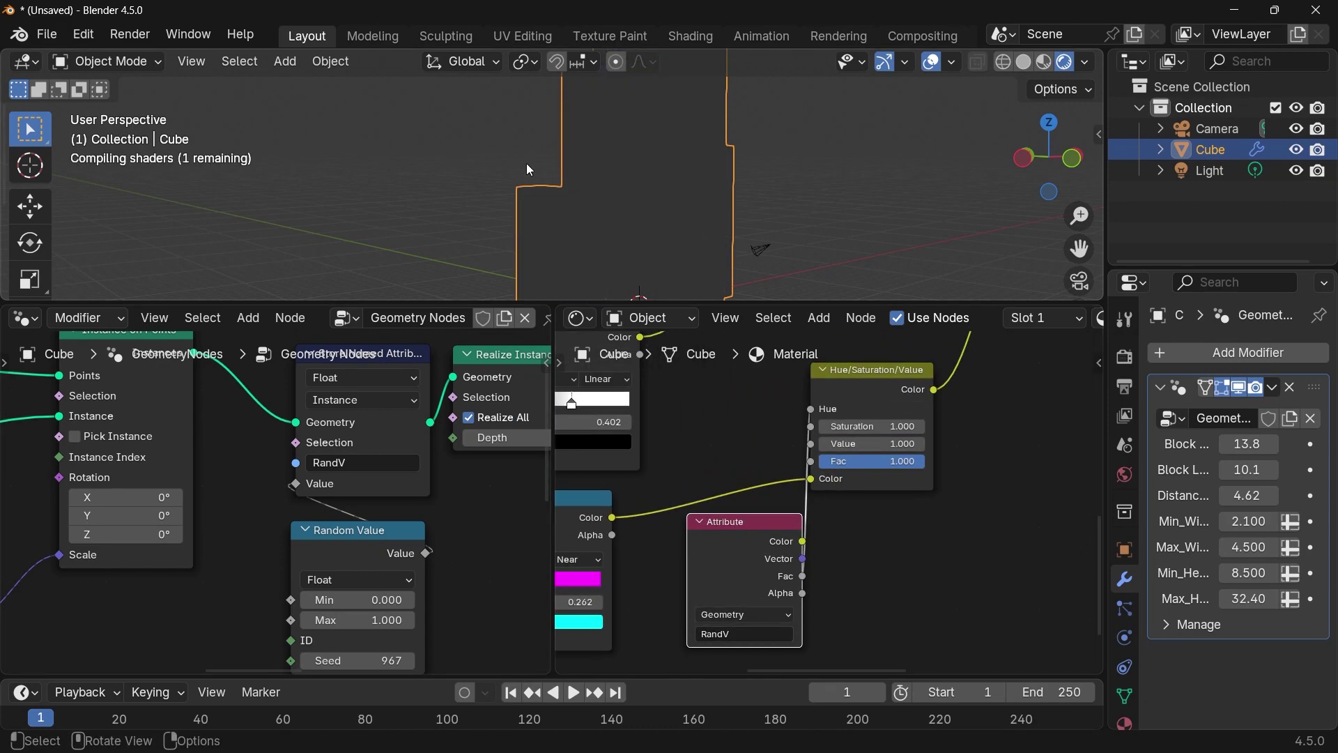
middle_click_drag(725, 174, 743, 197)
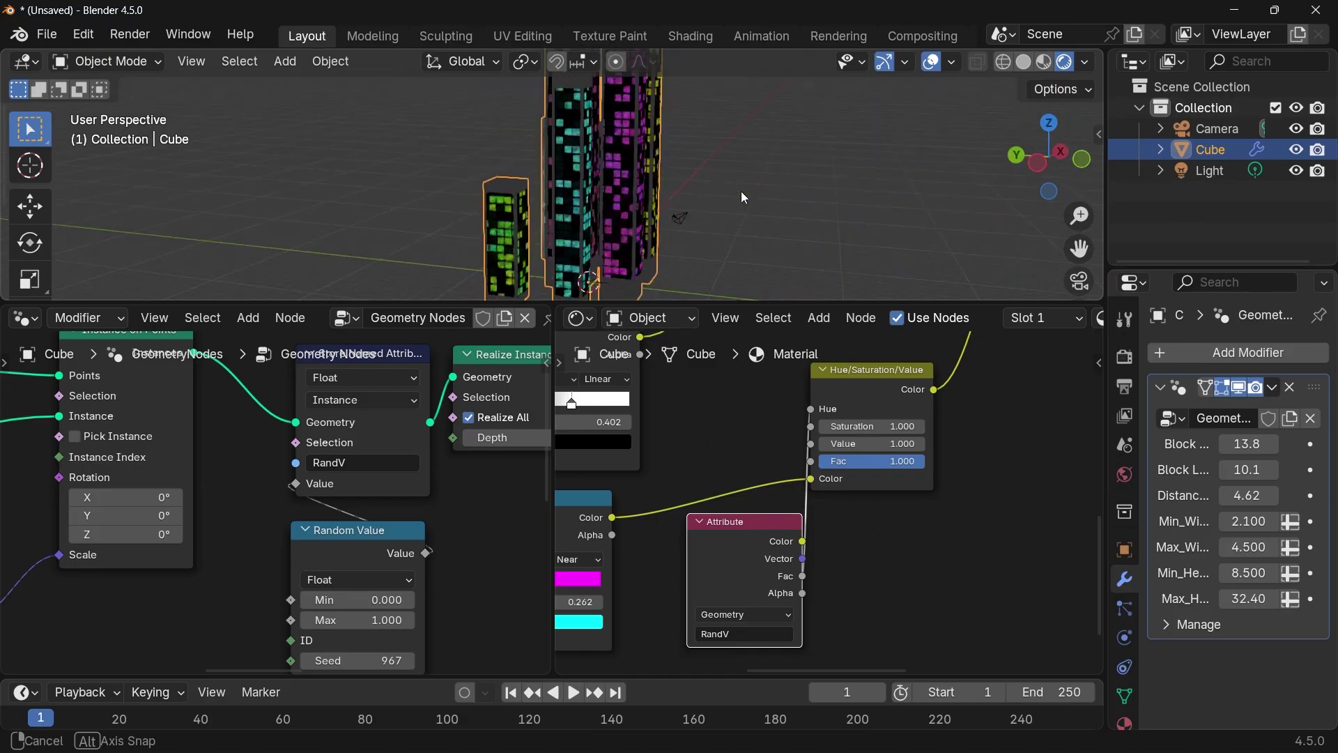
- Move the Attribute node clear and insert a Map Range node between its Fac output and the Hue input
scroll(742, 192, "down", 4)
middle_click_drag(778, 564, 738, 460)
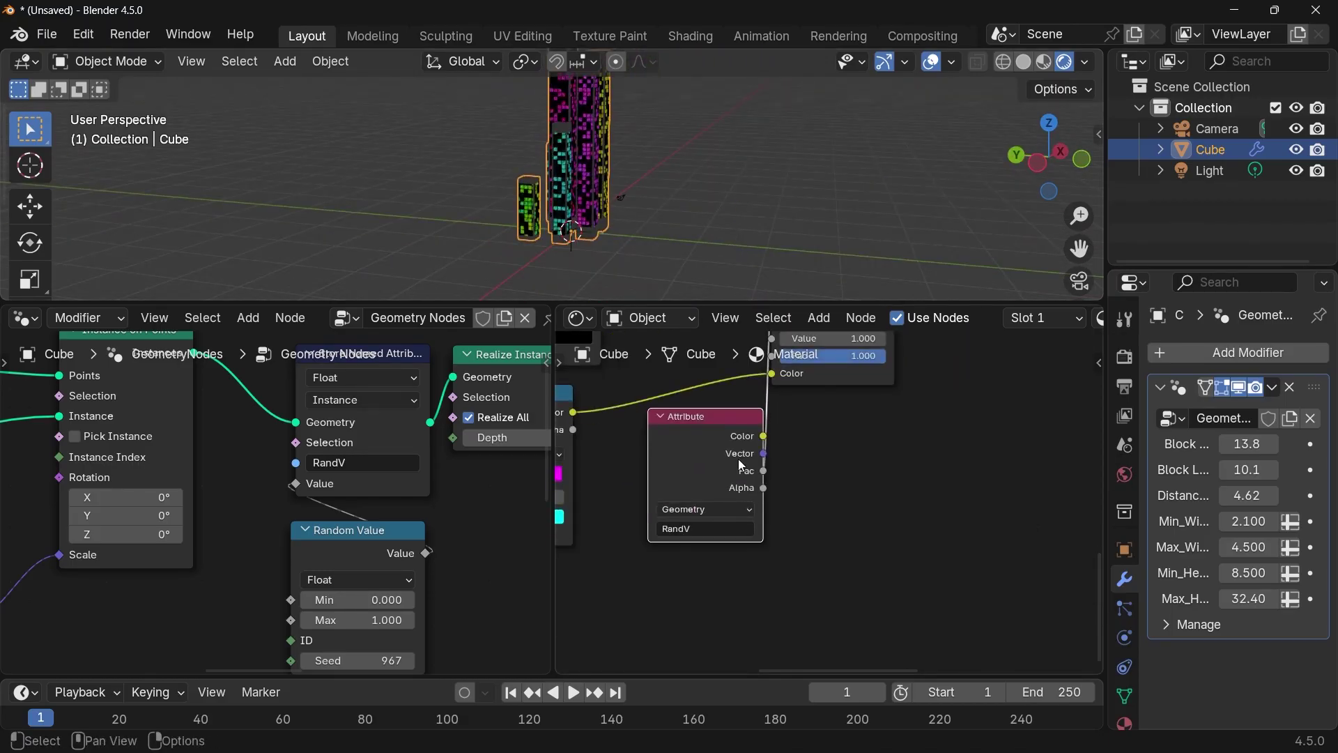
left_click_drag(736, 438, 642, 550)
middle_click_drag(826, 510, 847, 577)
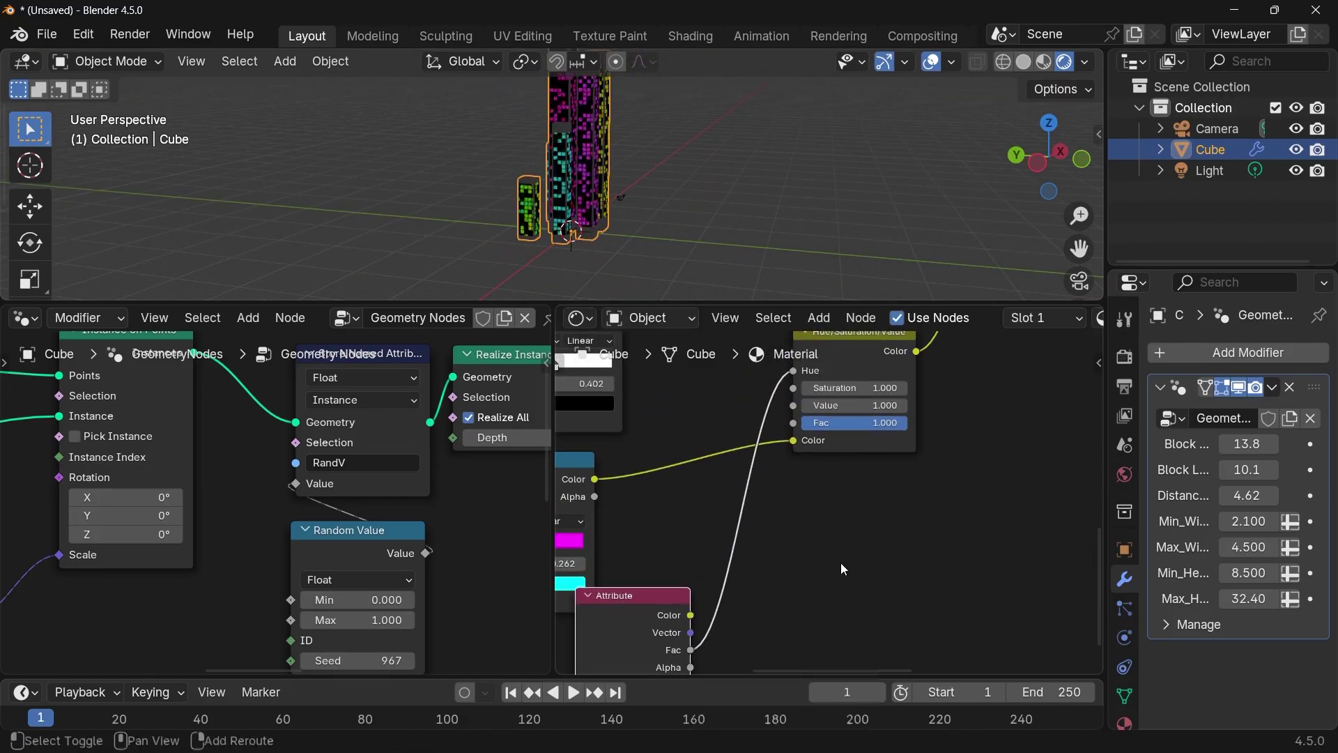
key("shift+a")
type("mapr r")
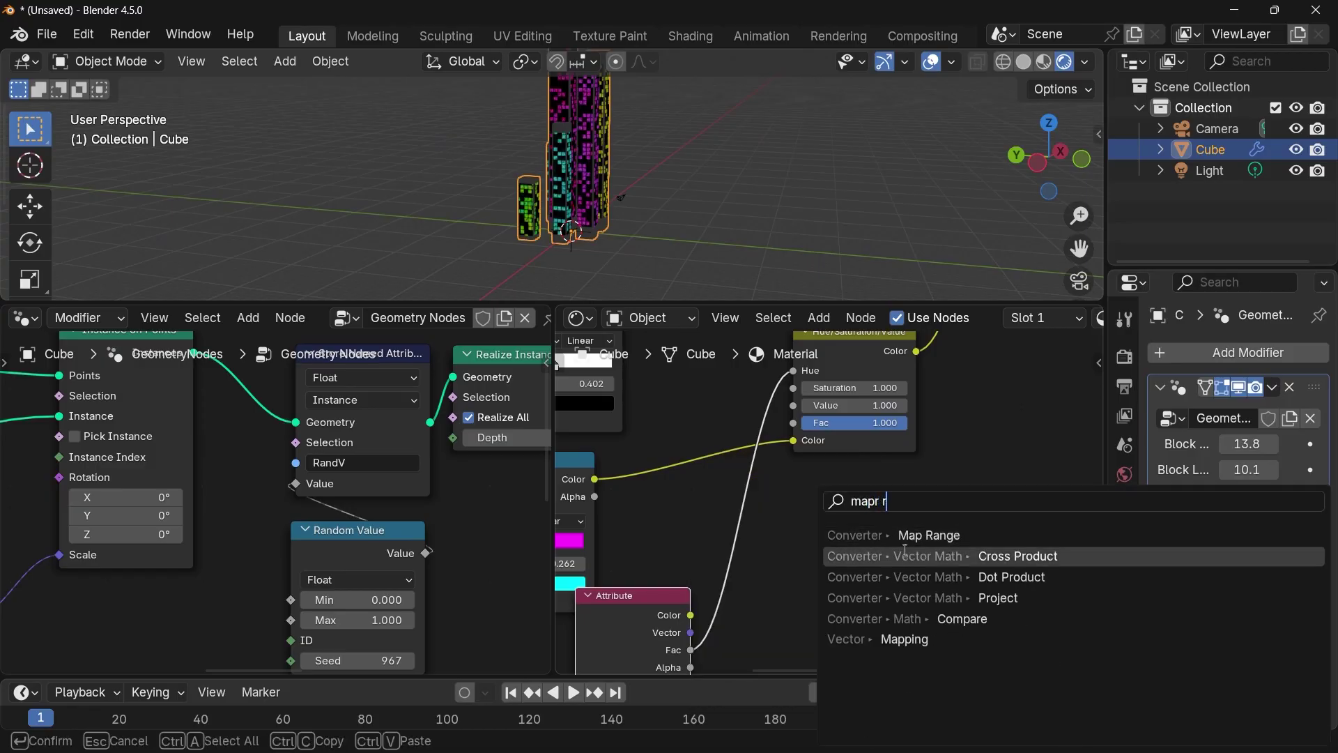
left_click(898, 537)
left_click(678, 514)
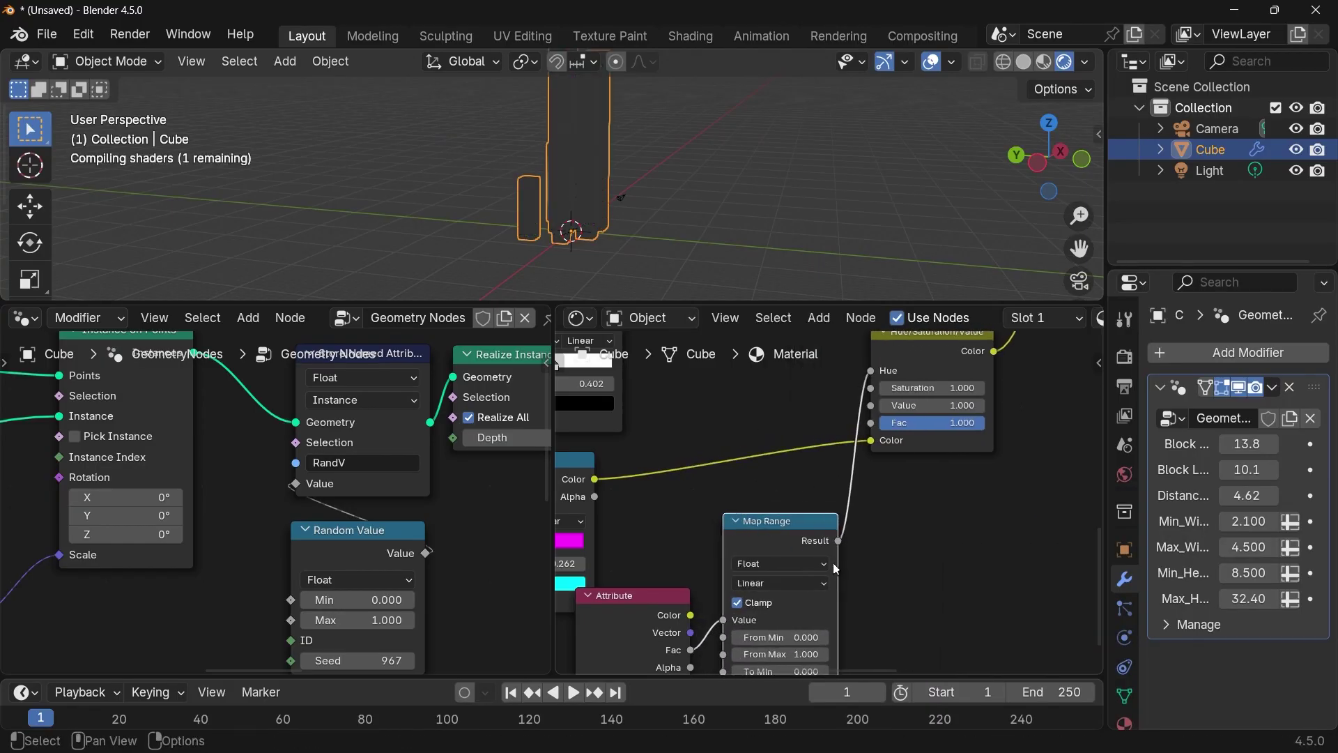
- Set the Map Range's To Min to 0.4 and To Max to 0.6, and check the window colours
scroll(848, 649, "up", 4)
middle_click_drag(848, 652, 947, 527)
scroll(877, 572, "up", 2)
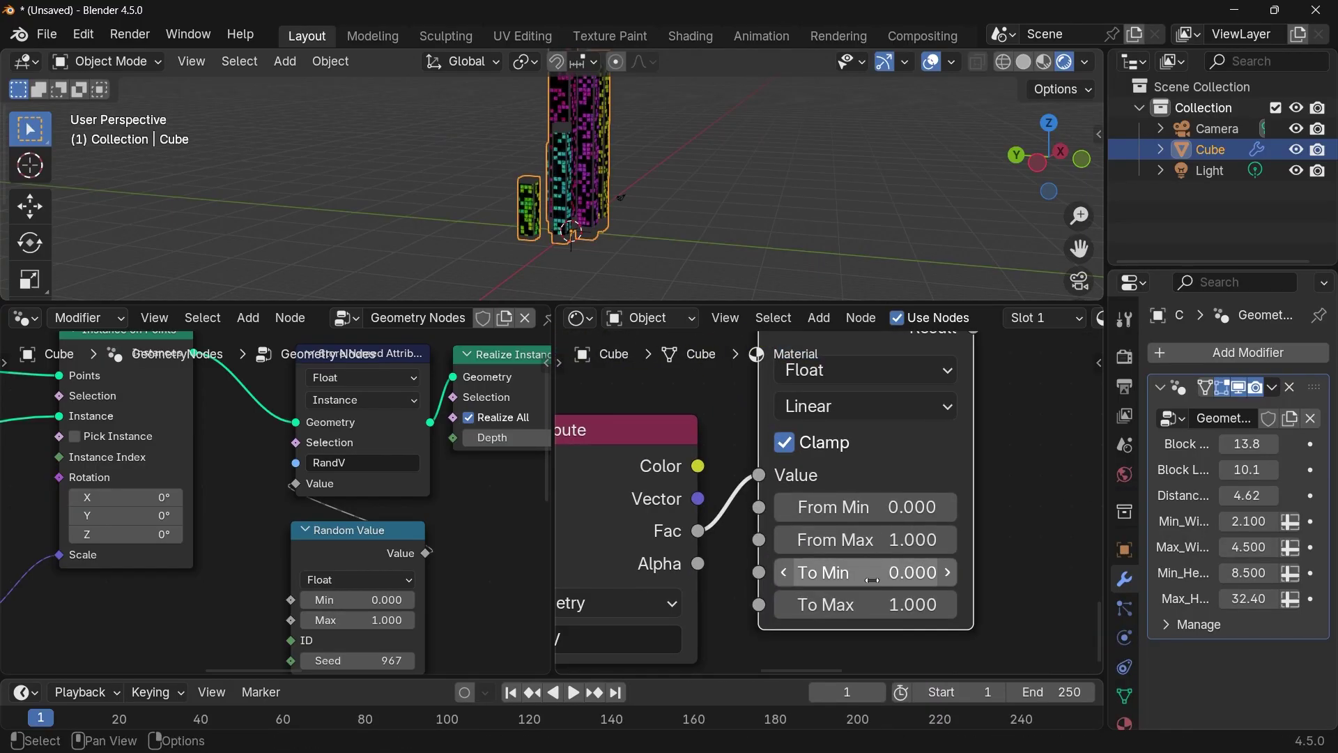
left_click(874, 584)
type("0.")
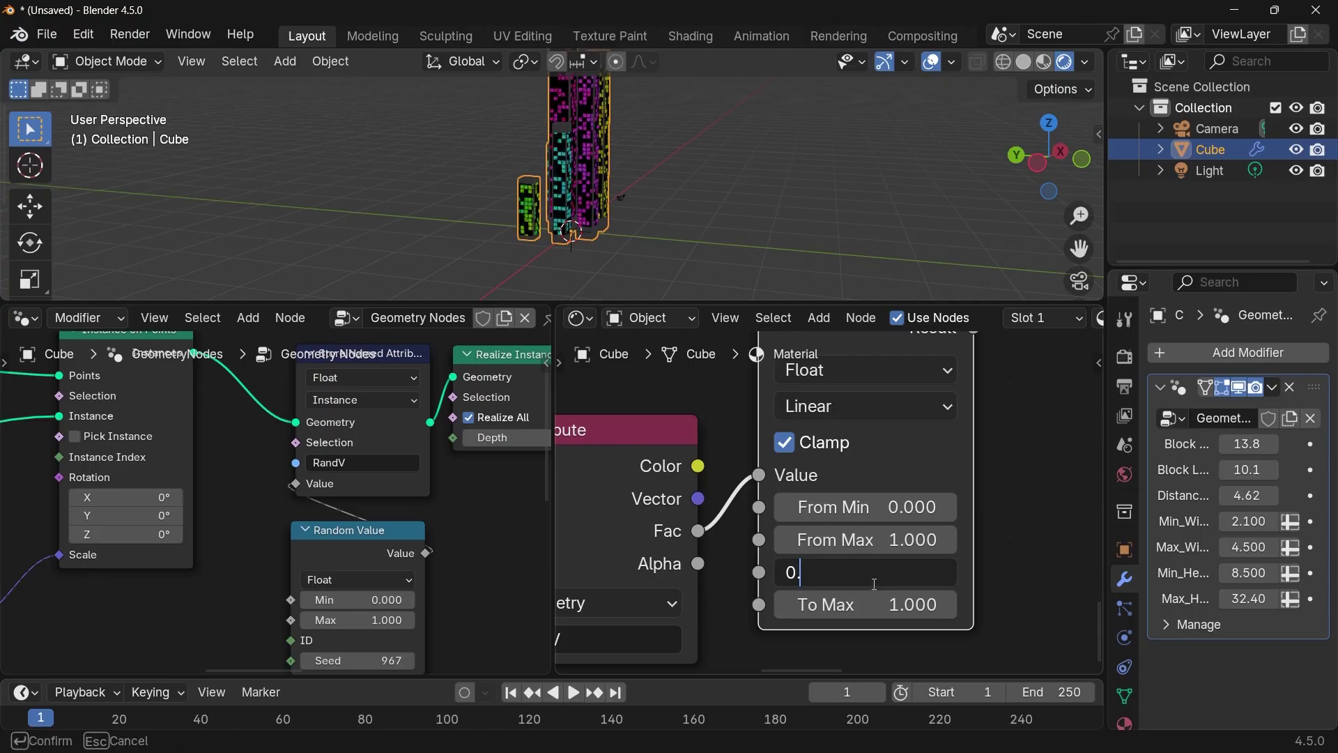
type("4")
key("Return")
left_click(875, 609)
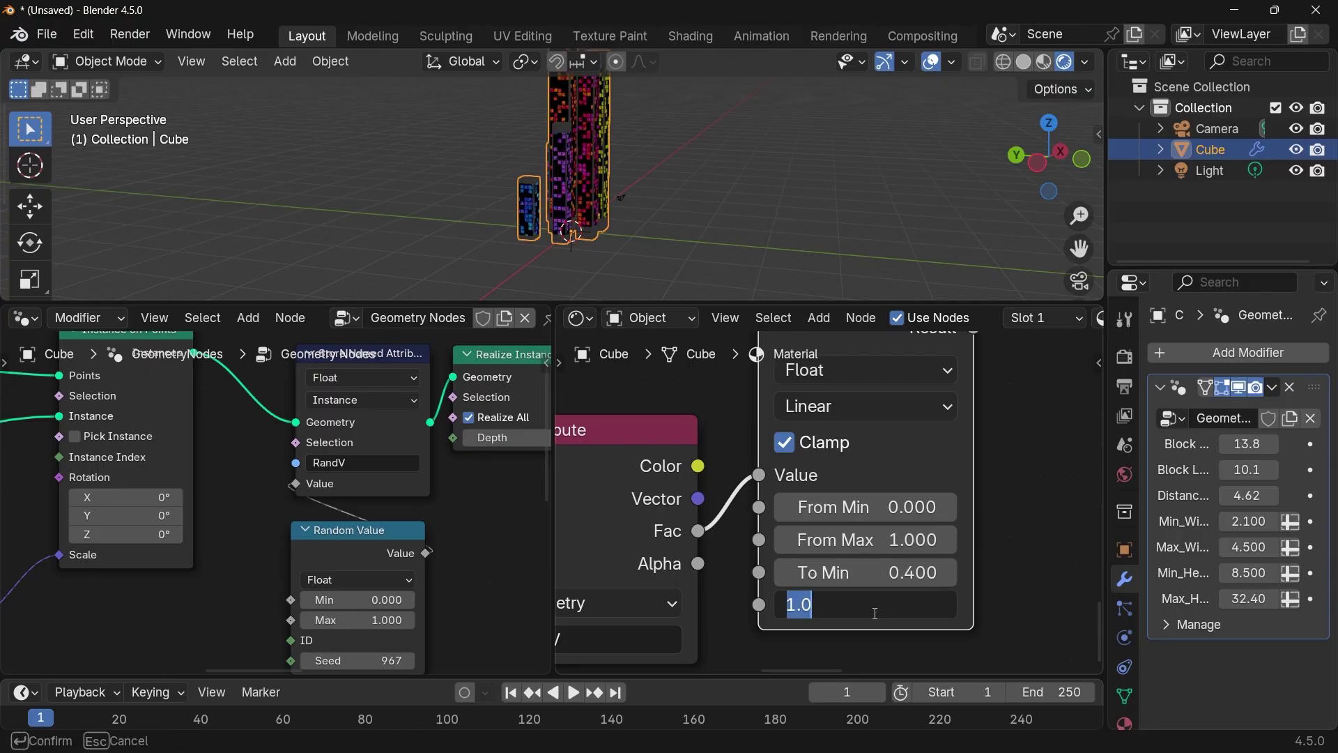
type("0.6")
key("Return")
scroll(627, 153, "up", 3)
middle_click_drag(355, 153, 595, 158)
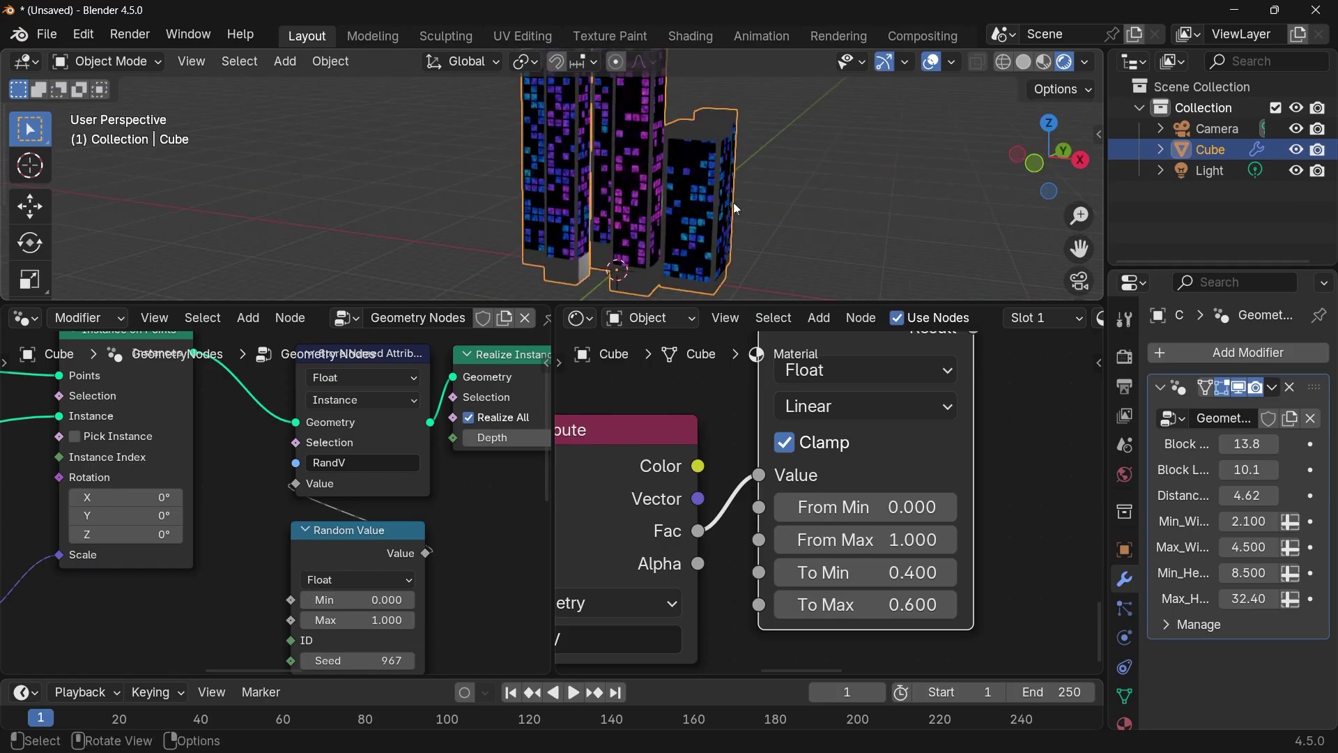
- Set the Map Range's To Min to 0.3 and To Max to 0.7, and check the window colours around the buildings
left_click(868, 576)
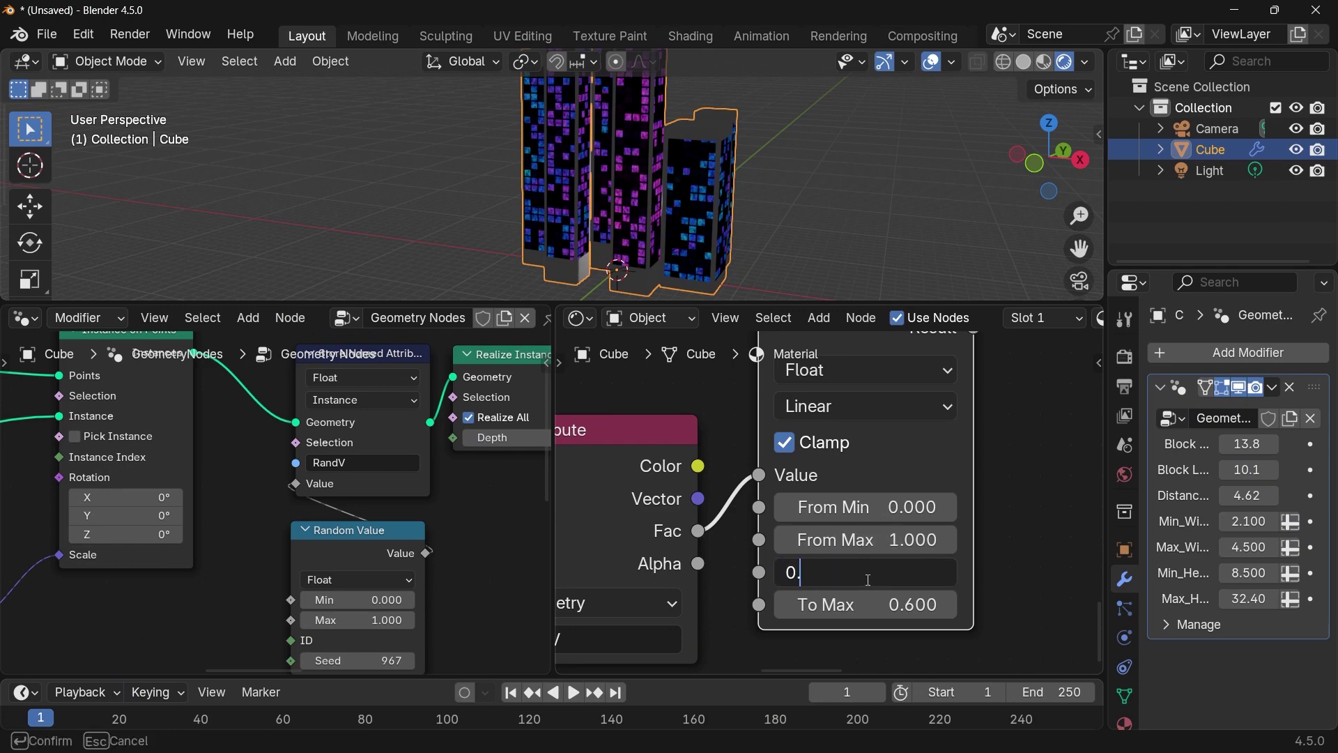
key("Return")
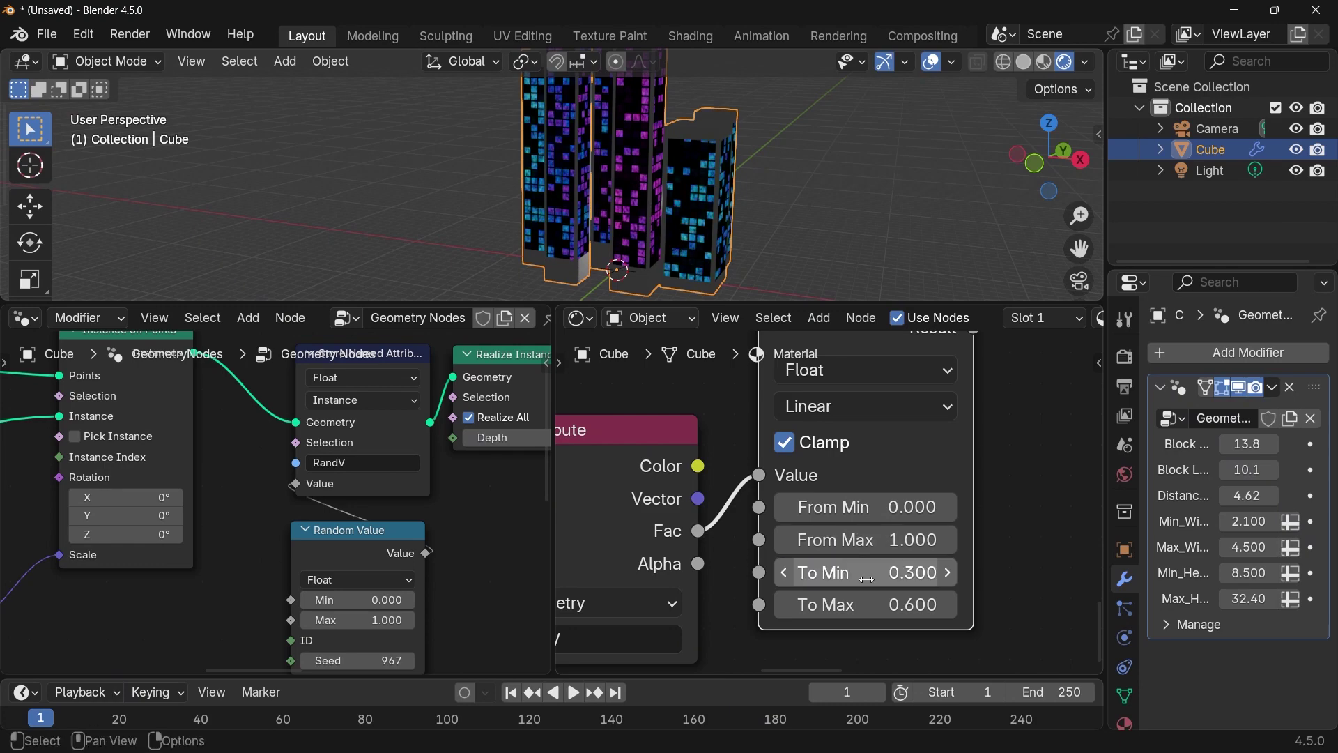
left_click(874, 601)
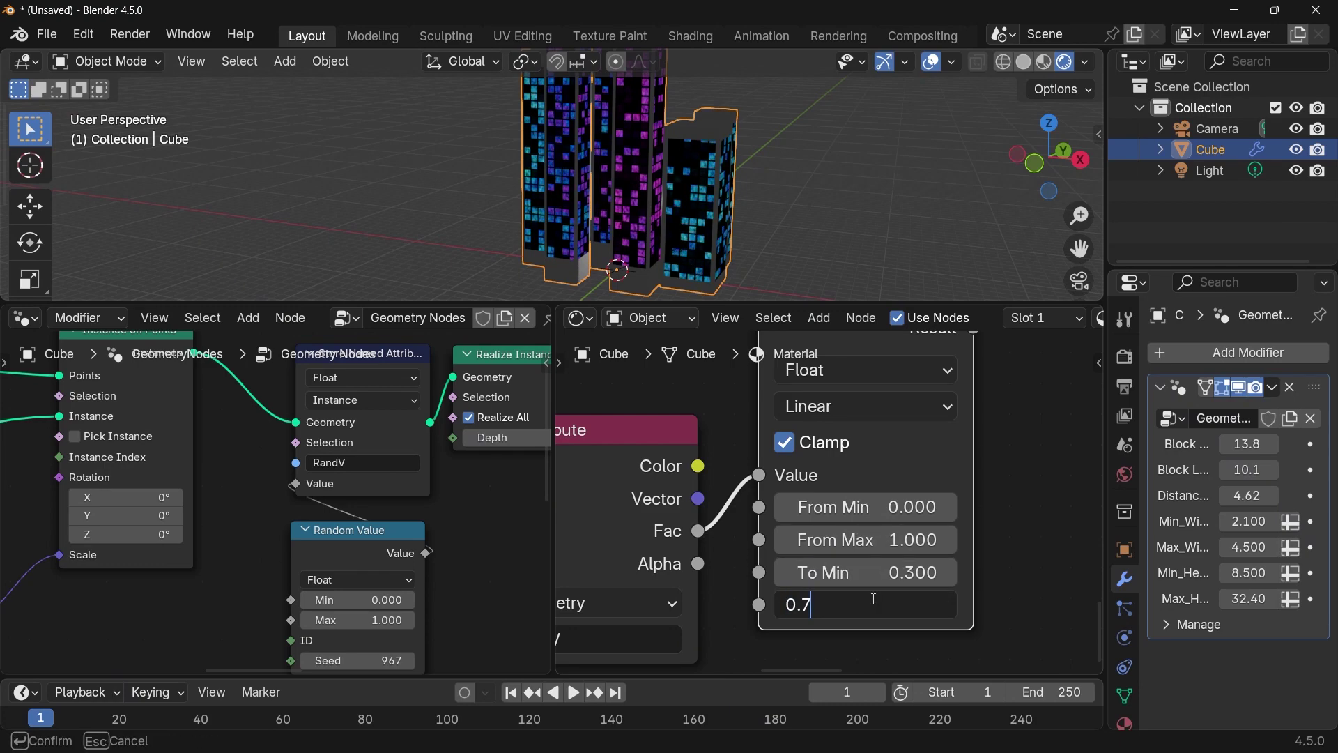
key("Return")
middle_click_drag(718, 209, 755, 181)
scroll(938, 453, "down", 3)
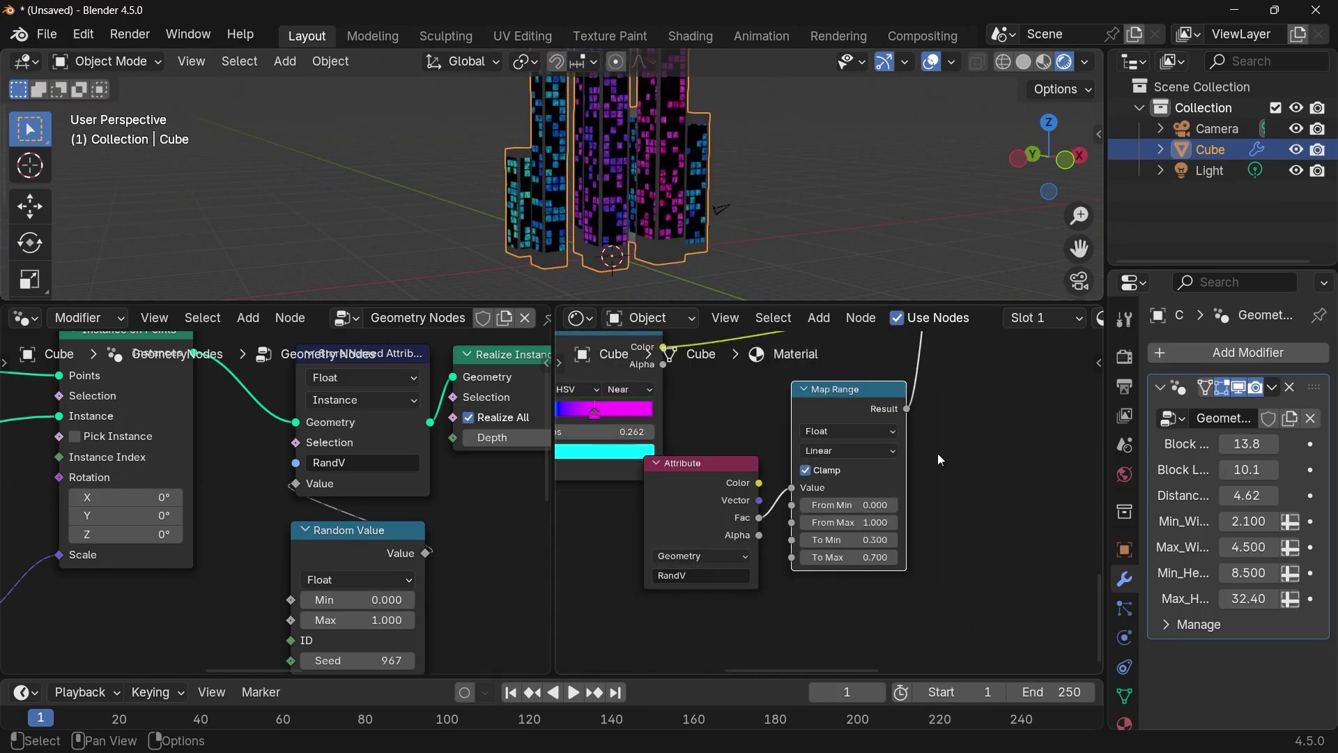
middle_click_drag(938, 460, 779, 613)
middle_click_drag(698, 269, 751, 233)
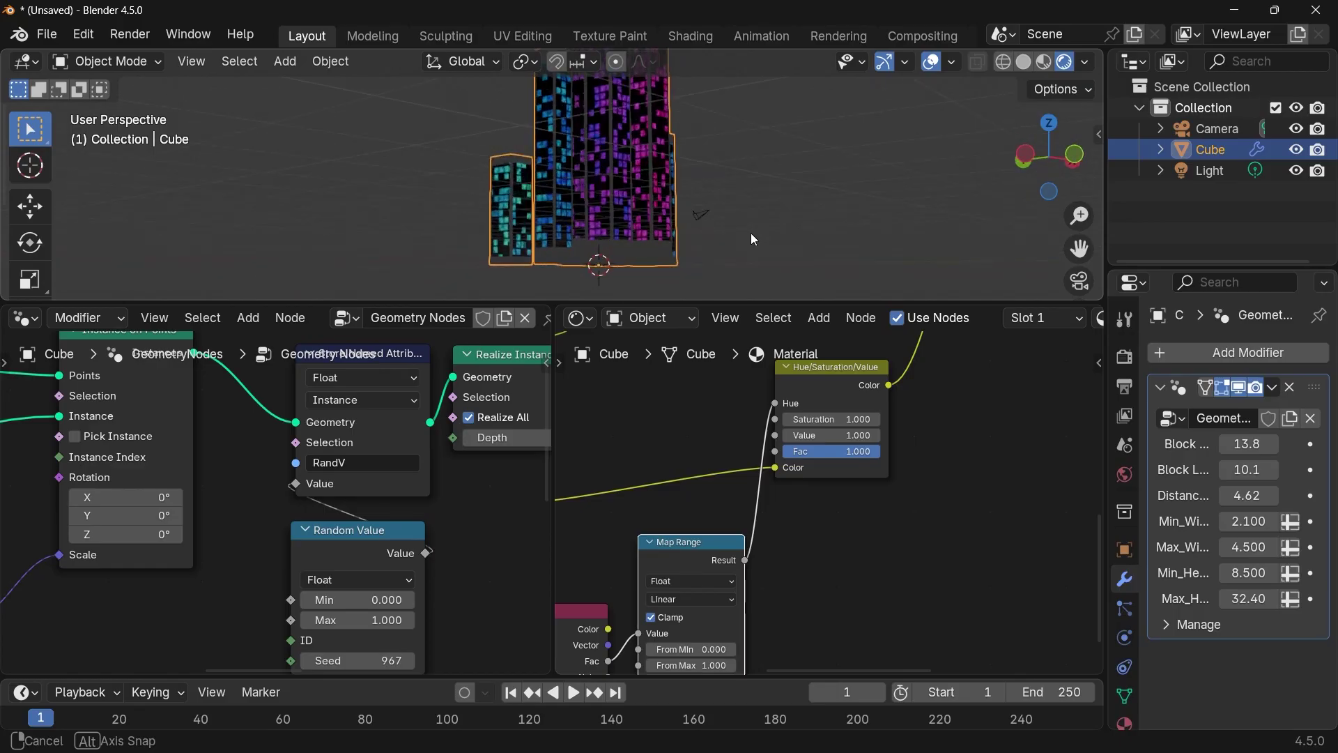
- Disconnect the Color Ramp from the Principled BSDF's Base Color and set that colour to a dark grey with Value about 0.168
middle_click_drag(938, 471, 1080, 592)
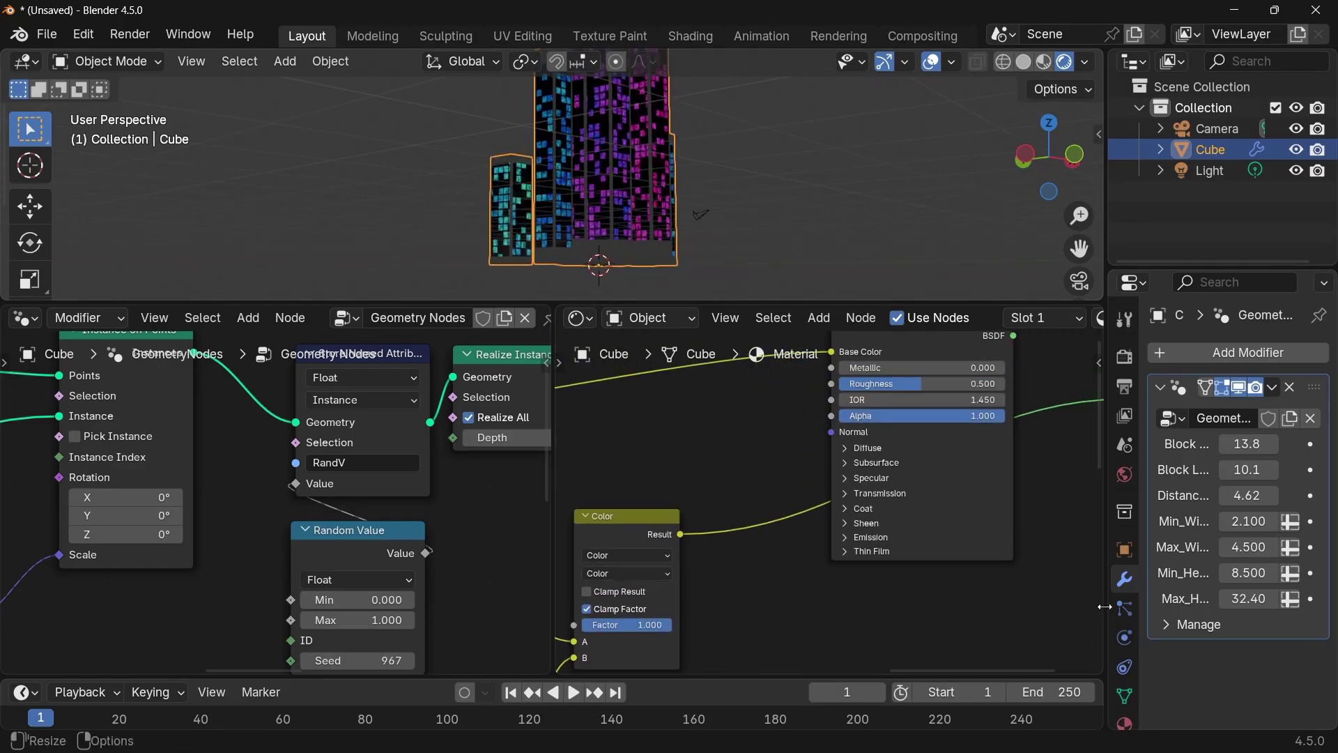
middle_click_drag(880, 441, 1054, 418)
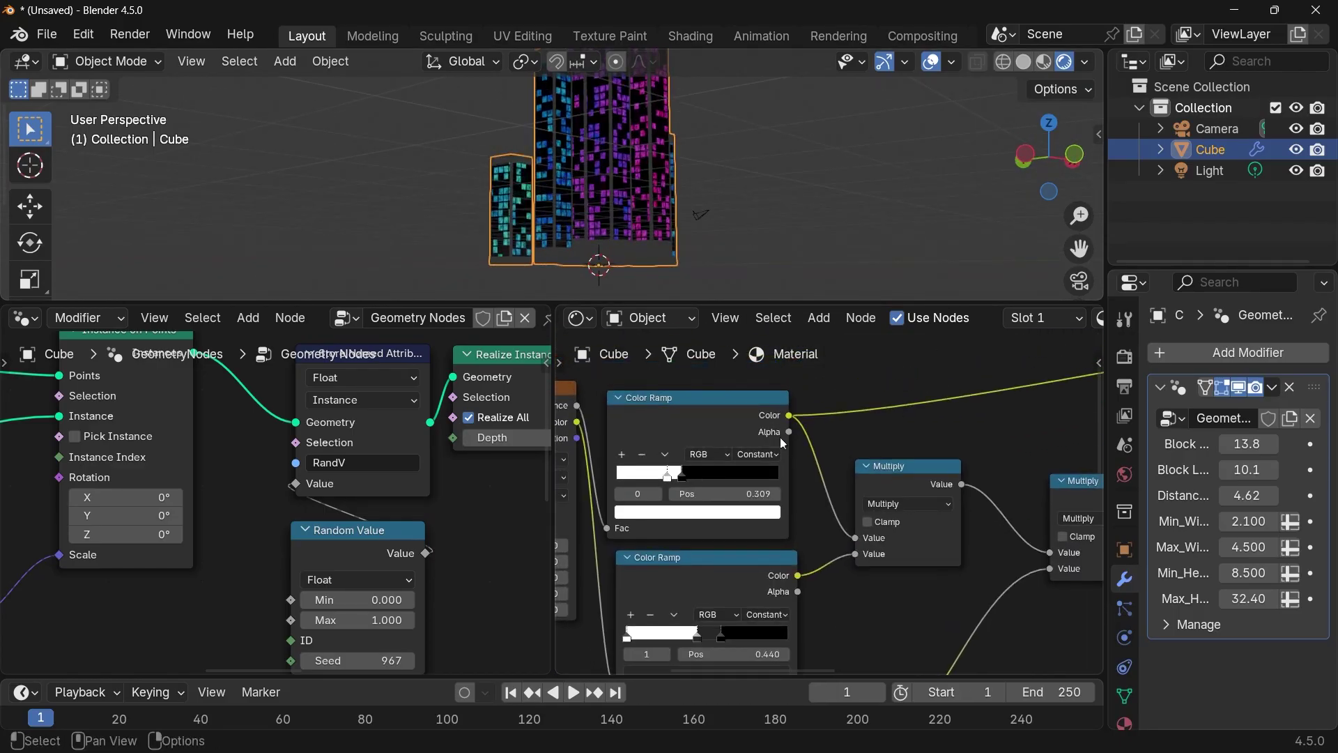
middle_click_drag(951, 430, 669, 576)
left_click_drag(748, 433, 732, 439)
left_click(870, 432)
left_click(967, 261)
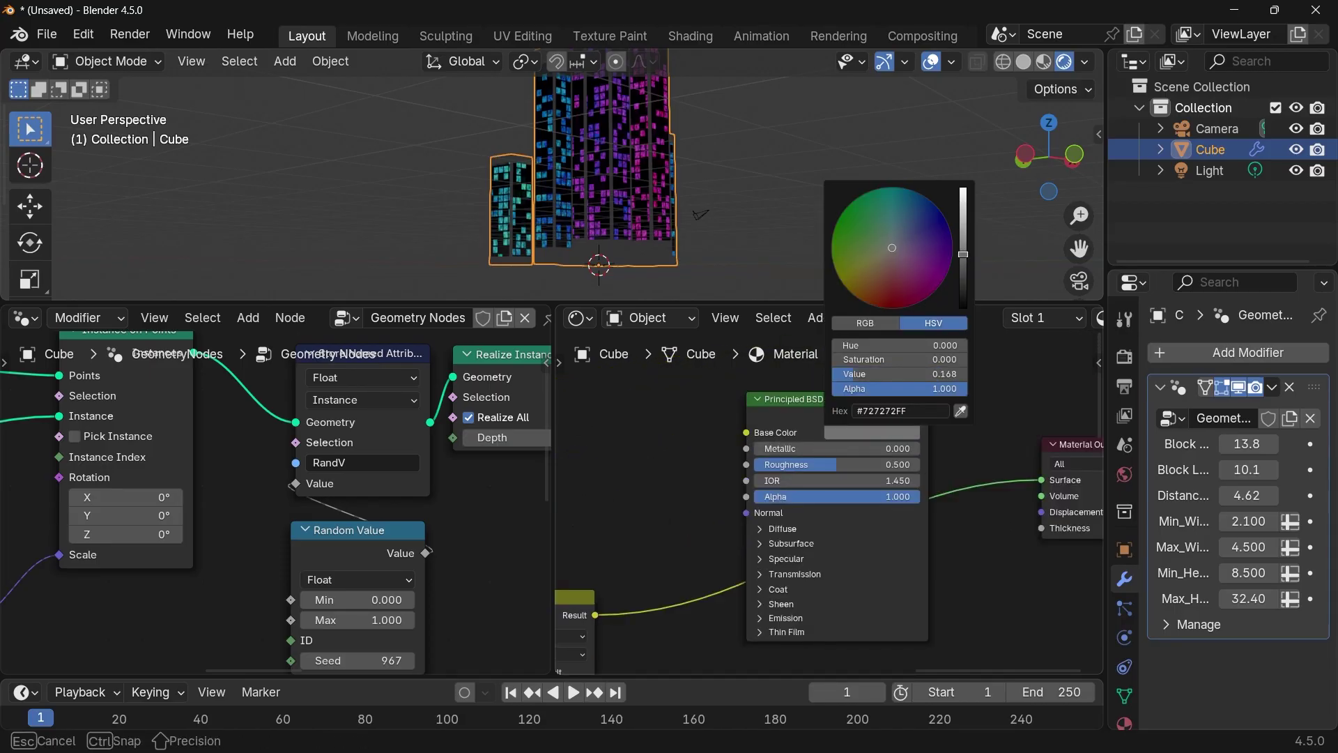
- Connect the Mix Color result to the Principled BSDF's Emission Color and the BSDF output to the Material Output's Surface
middle_click_drag(750, 639, 793, 549)
left_click(824, 530)
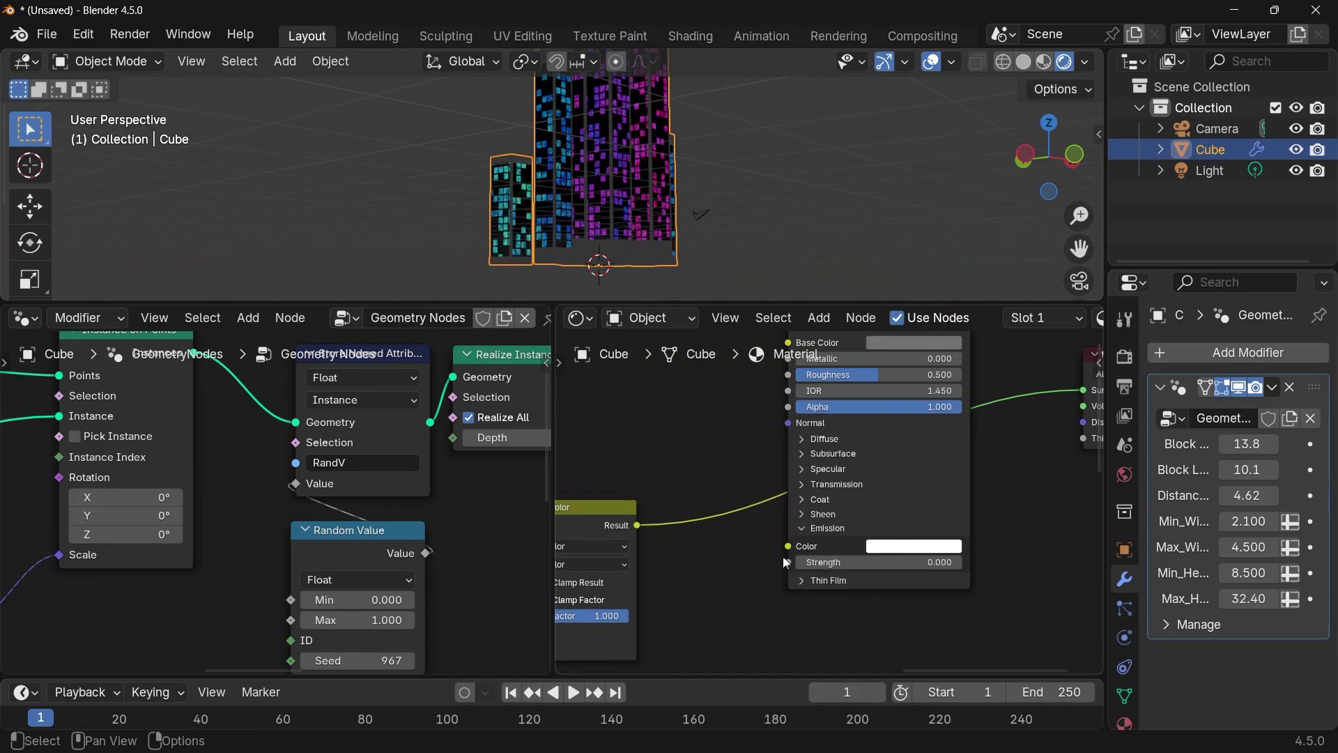
left_click_drag(637, 525, 788, 548)
middle_click_drag(788, 547, 631, 607)
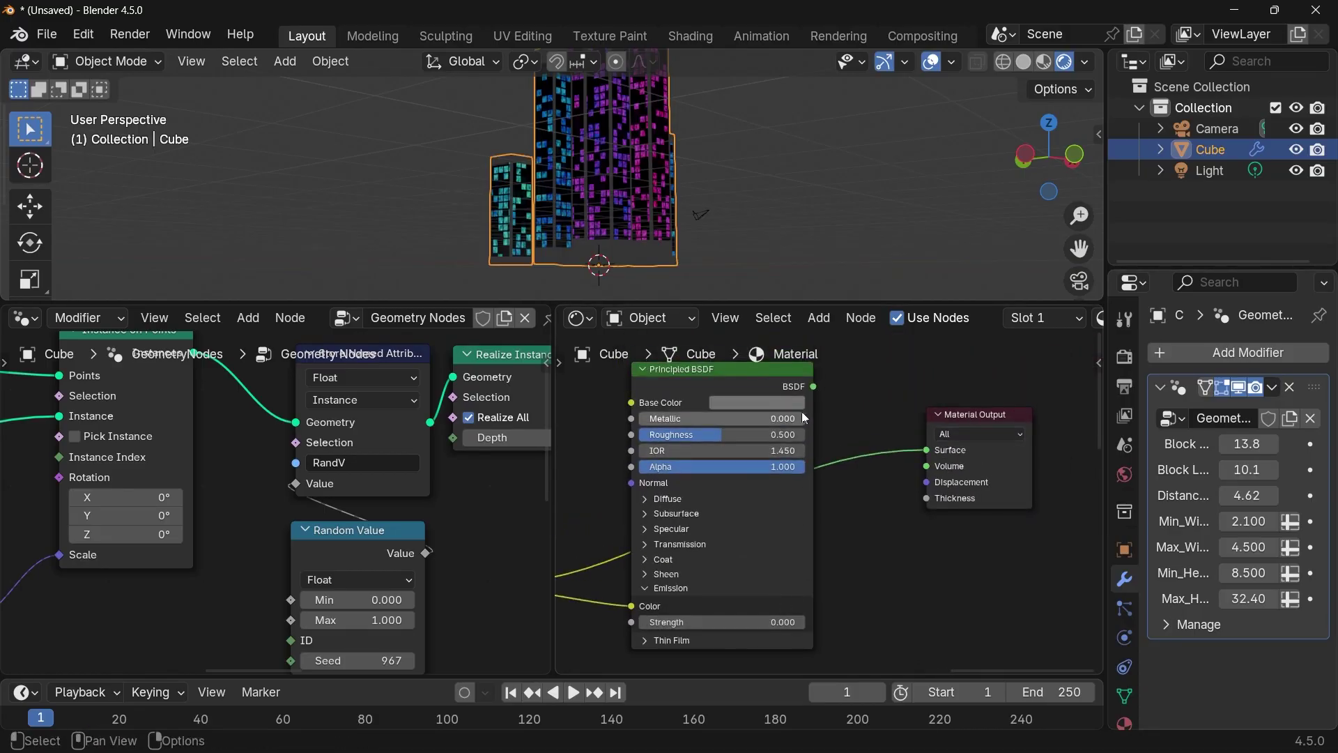
left_click_drag(814, 386, 919, 452)
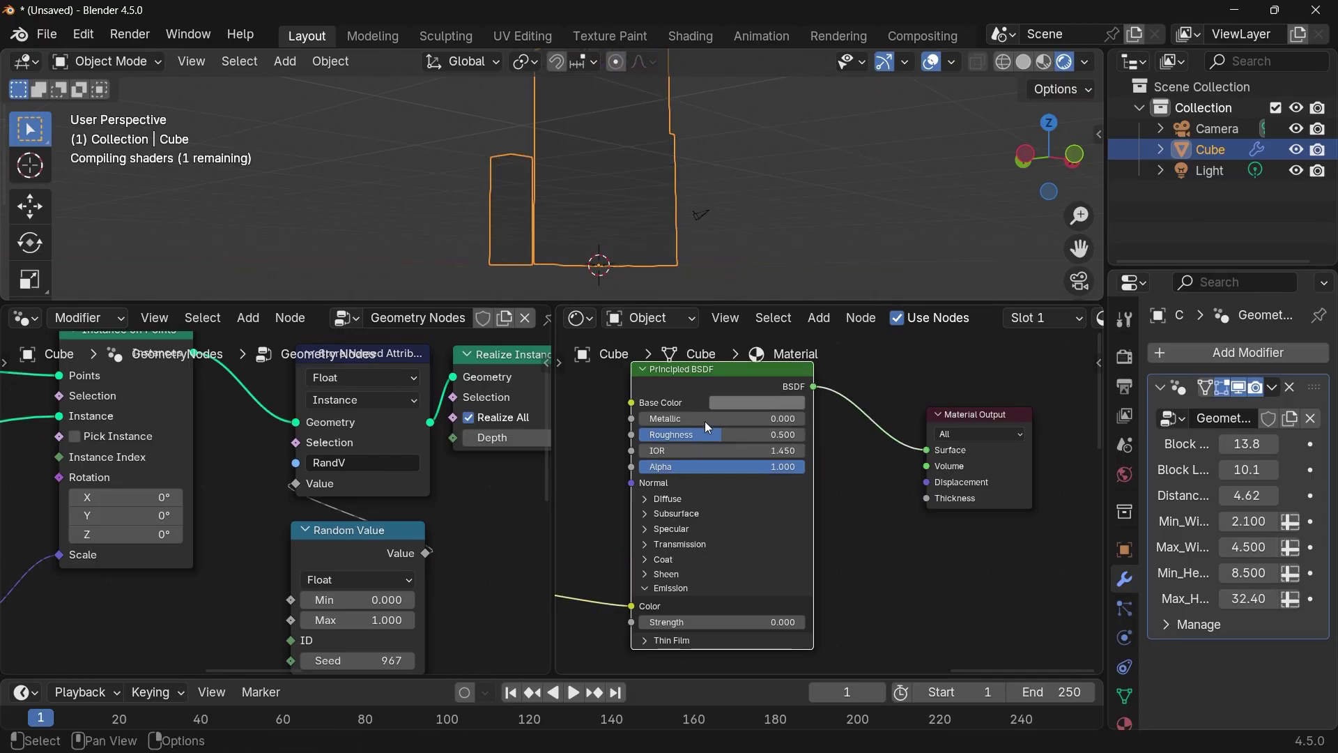
- Set the Principled BSDF's Emission Strength to 10, checking the window glow from another angle
middle_click_drag(884, 631, 923, 551)
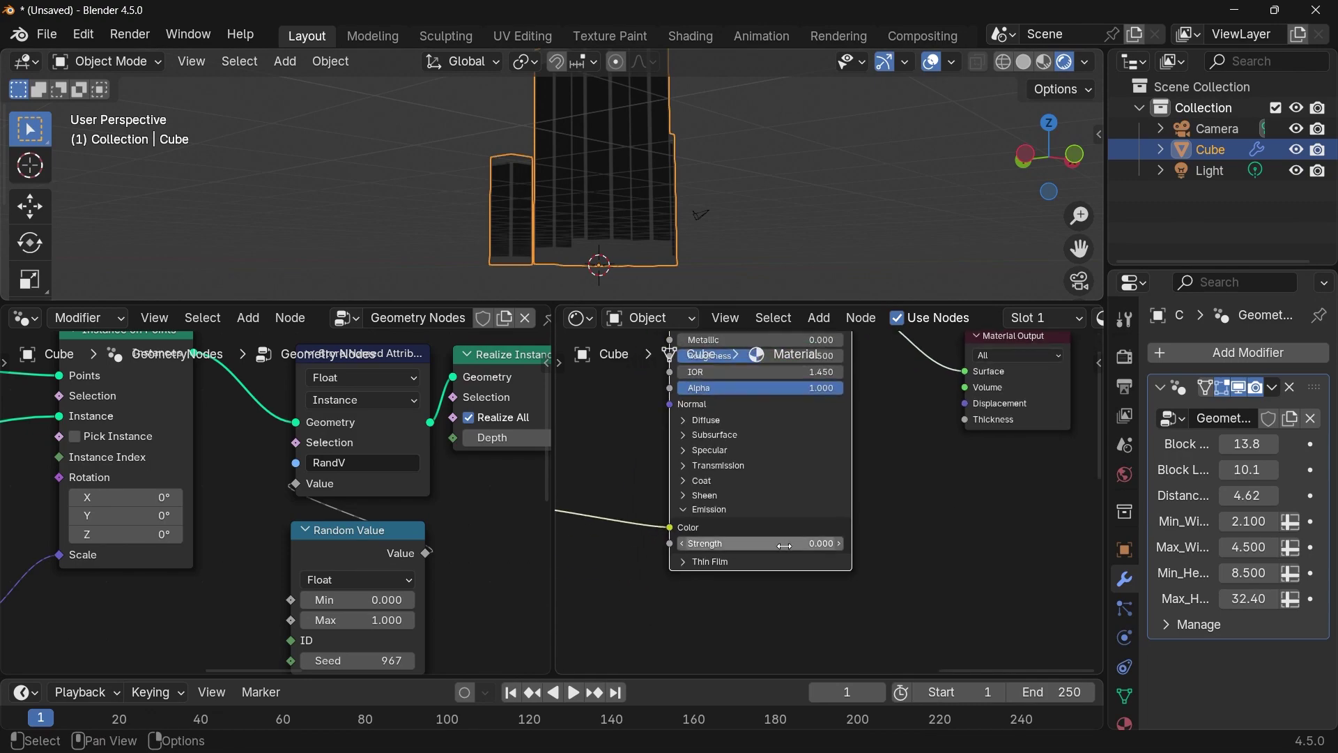
left_click_drag(784, 546, 861, 546)
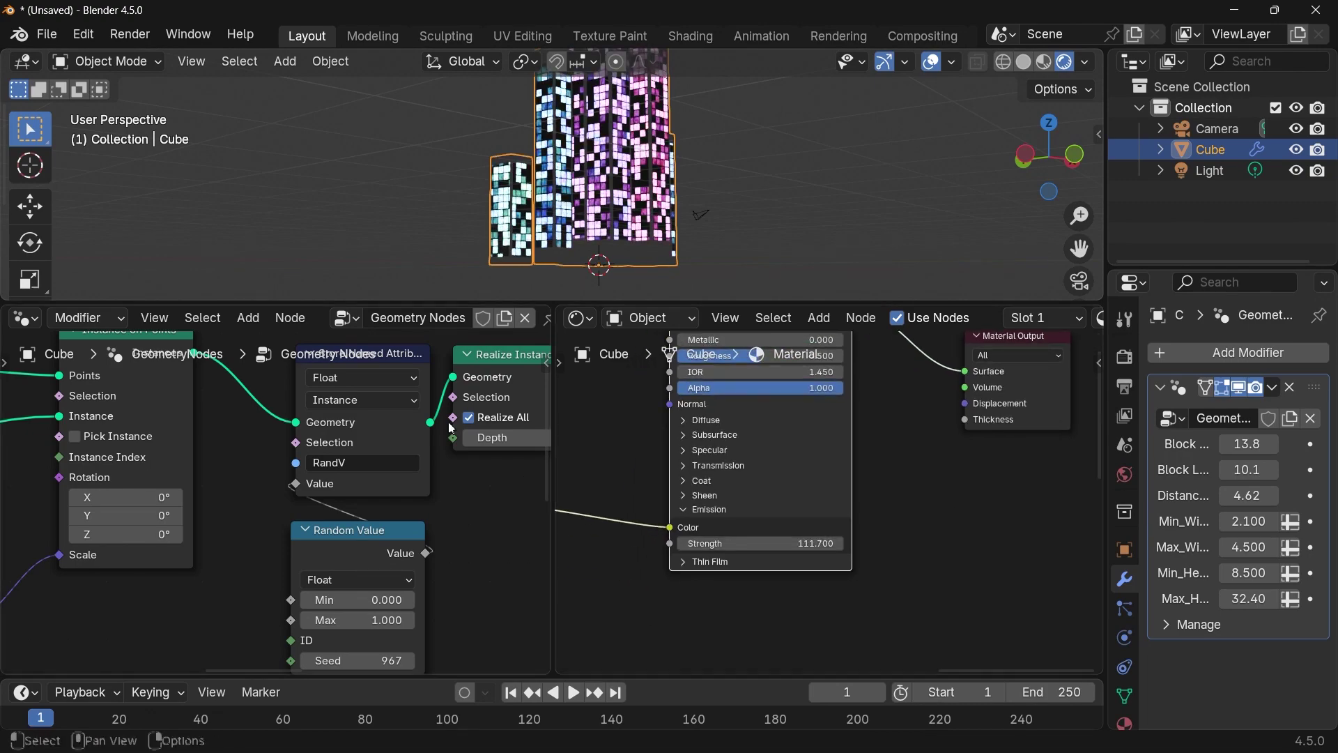
middle_click_drag(566, 199, 719, 236)
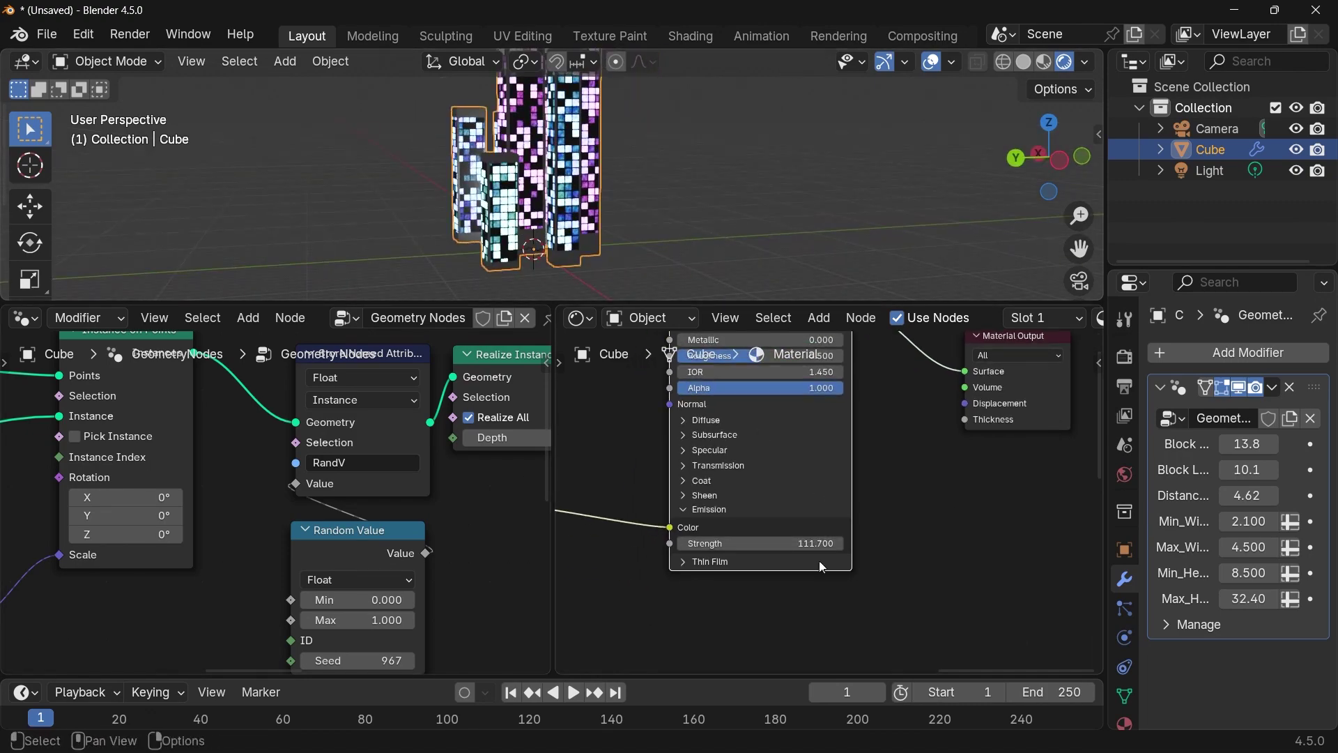
left_click(800, 543)
key("Return")
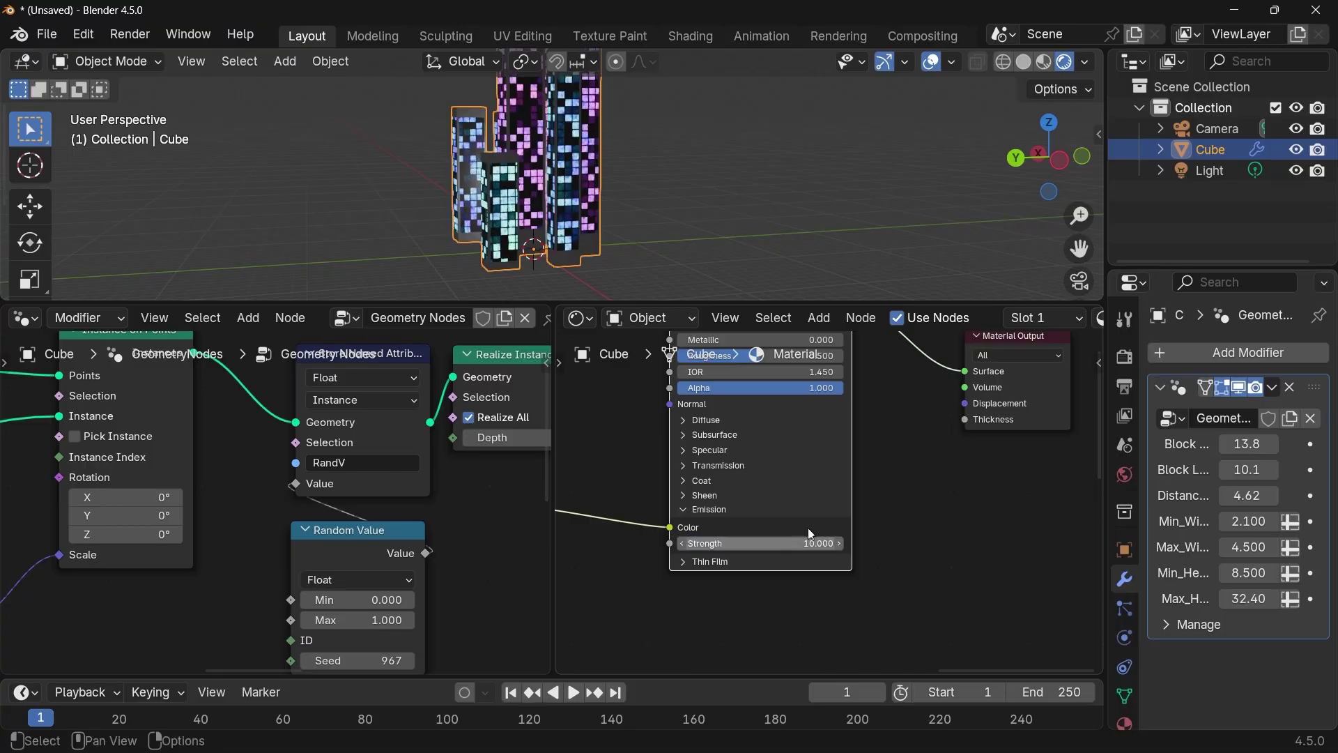
- Set the window material's Principled BSDF to Metallic 1 and Roughness about 0.261, checking the buildings from other angles
middle_click_drag(605, 215, 667, 218)
middle_click_drag(717, 352, 734, 480)
left_click_drag(730, 467, 859, 467)
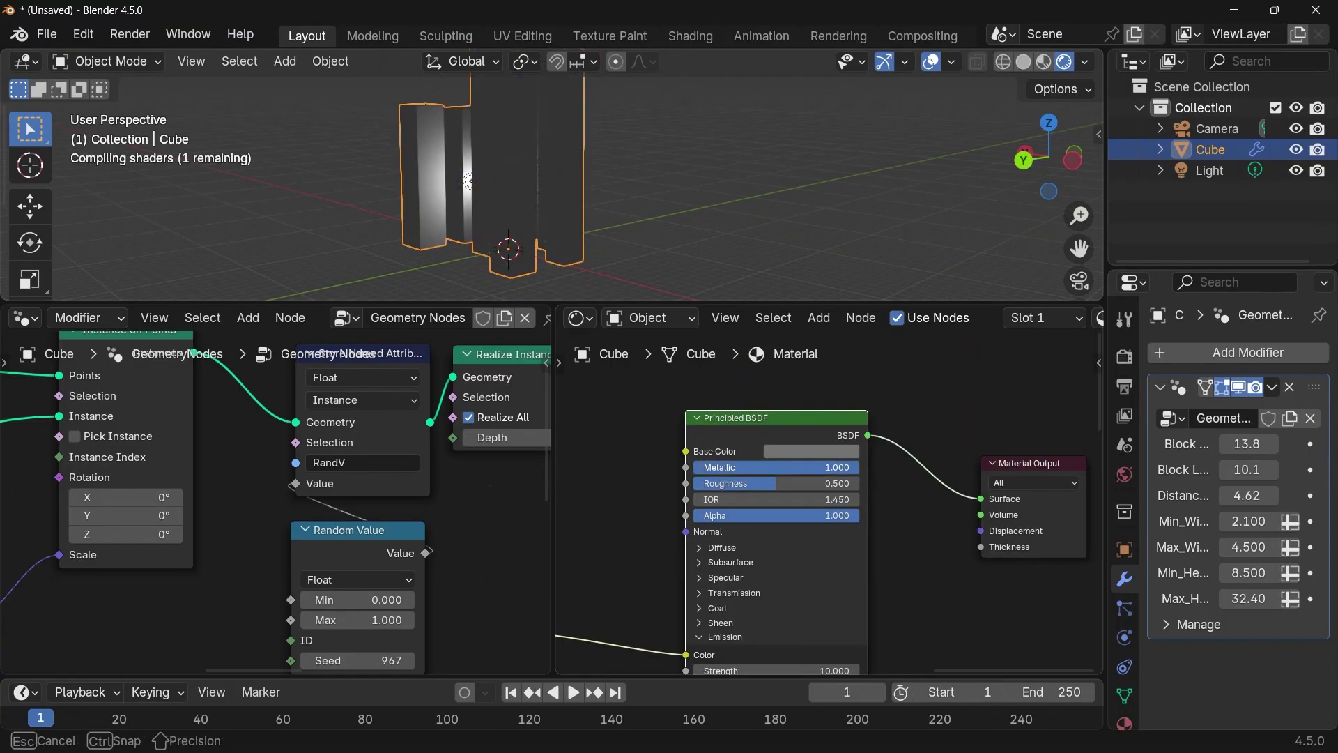
middle_click_drag(439, 230, 594, 236)
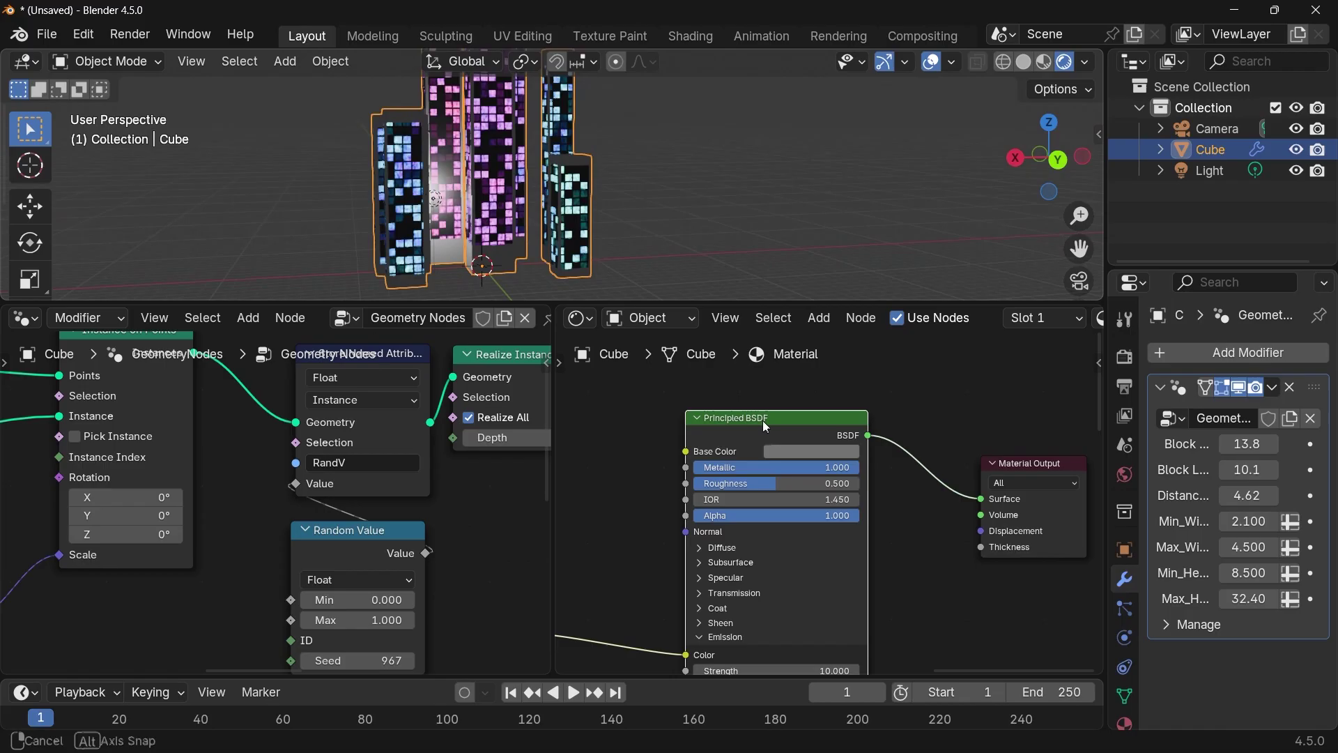
left_click_drag(766, 486, 741, 489)
- Delete the scene's light and reselect the buildings object
left_click(436, 201)
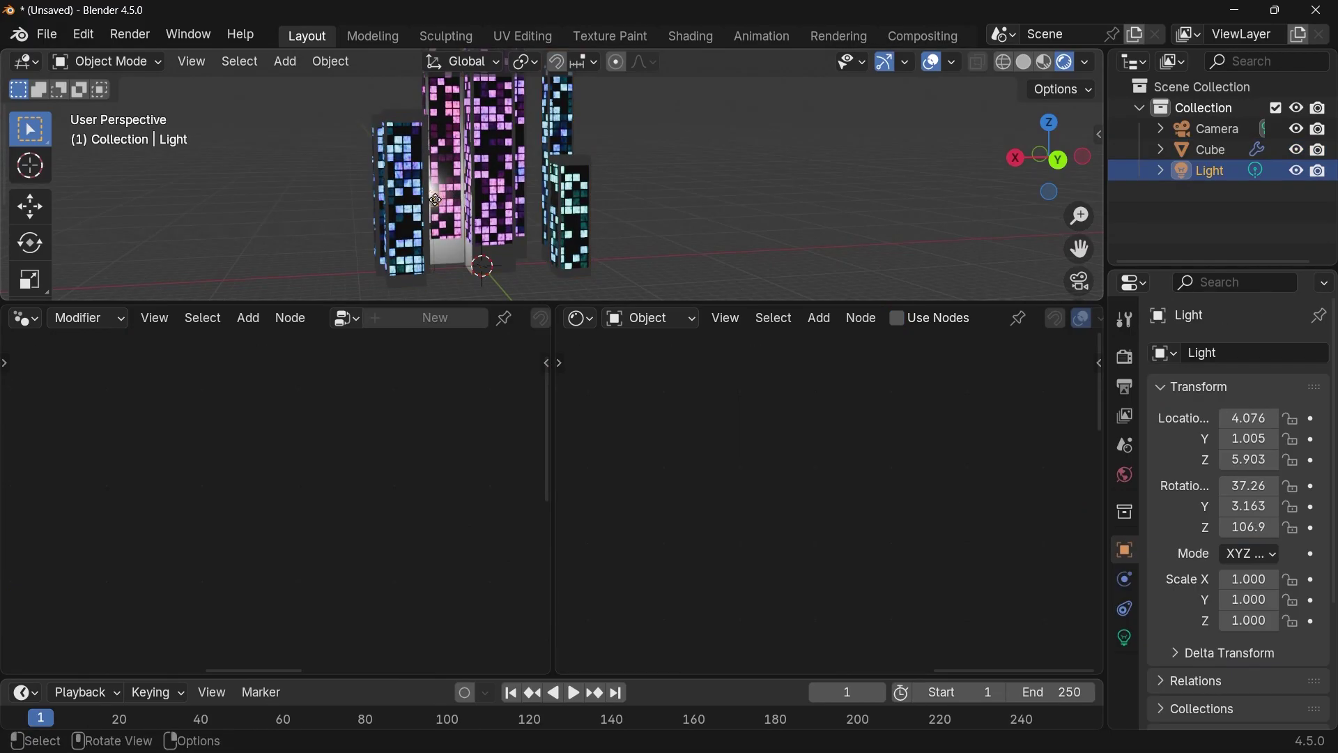
key("x")
left_click(435, 199)
left_click(502, 244)
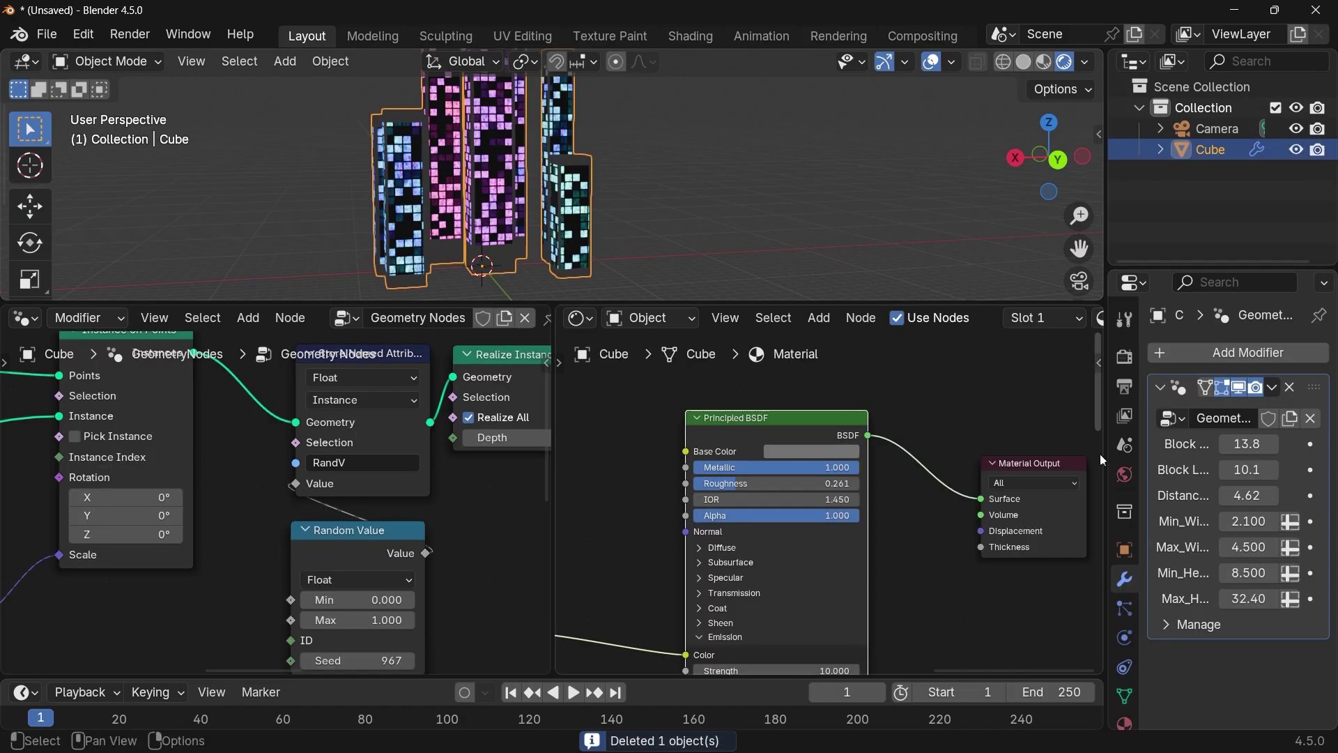
- Enable Raytracing in the EEVEE render settings and inspect the buildings up close
left_click(1124, 364)
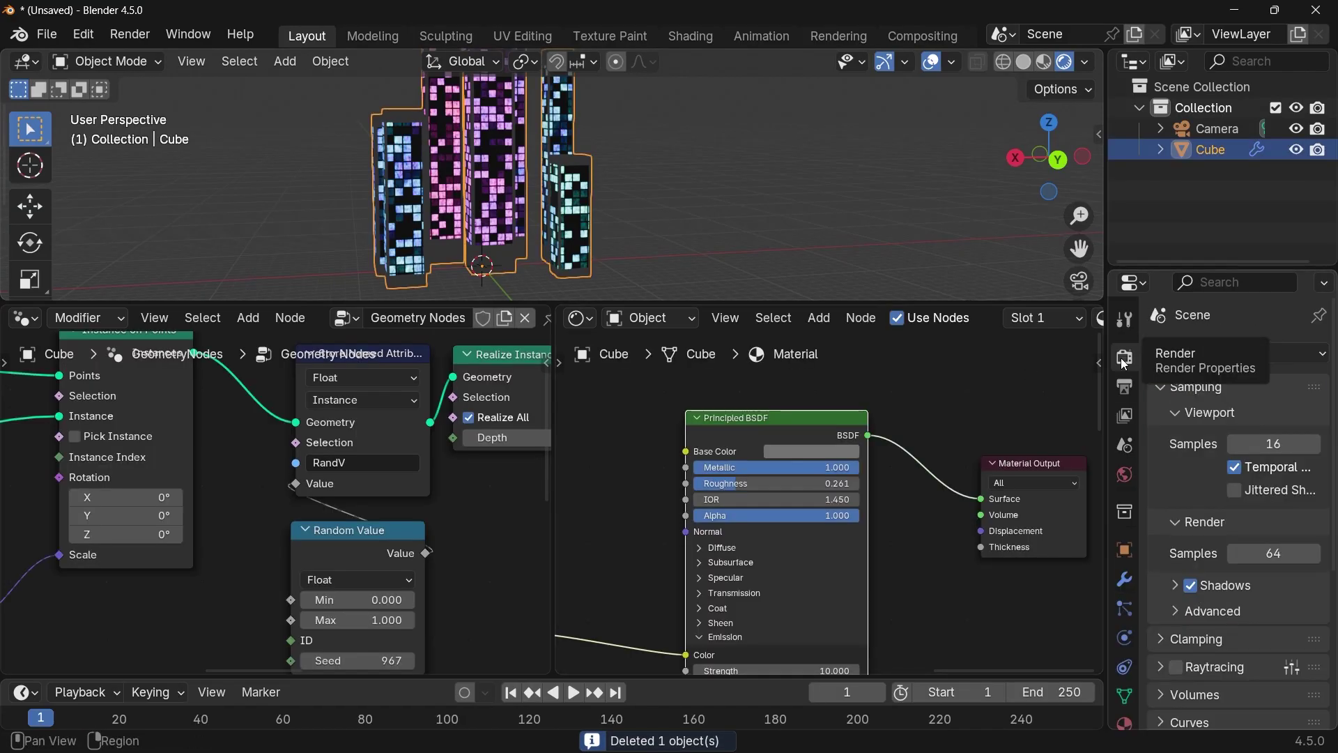
left_click(1177, 667)
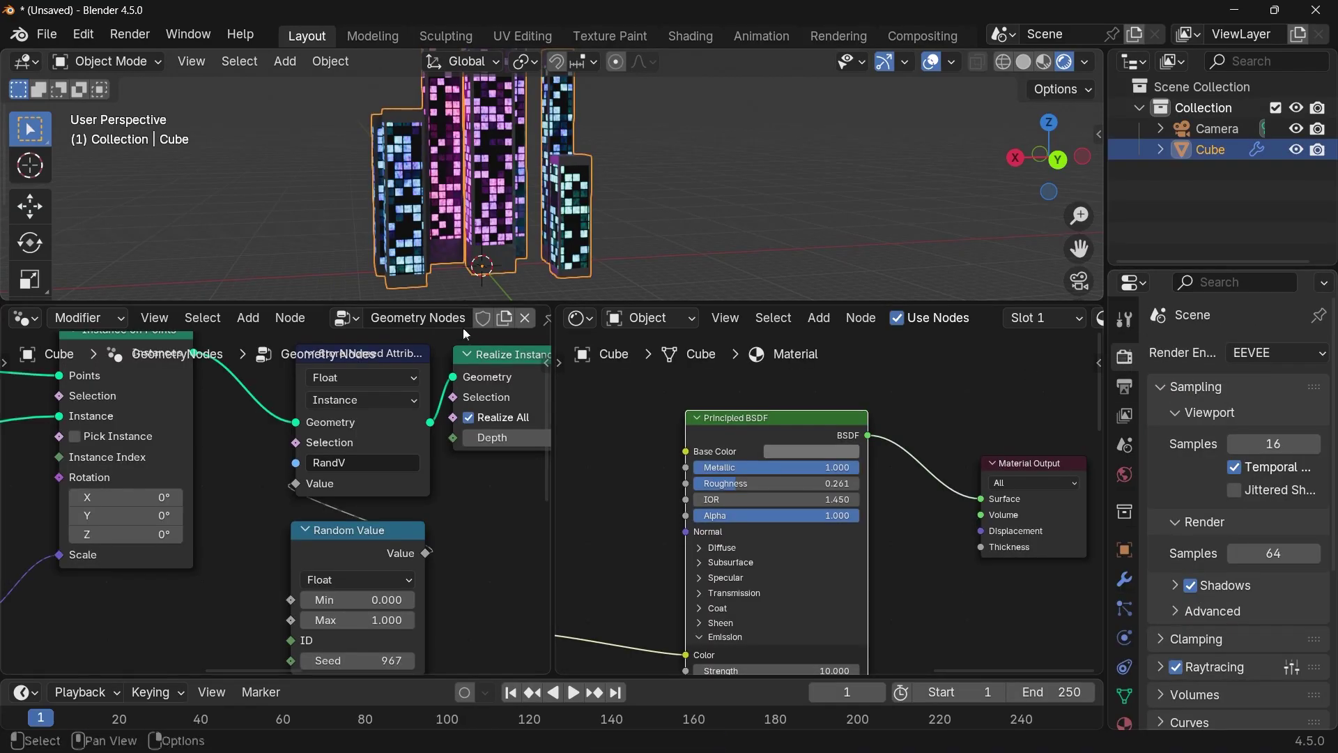
scroll(546, 204, "up", 5)
scroll(583, 214, "down", 5)
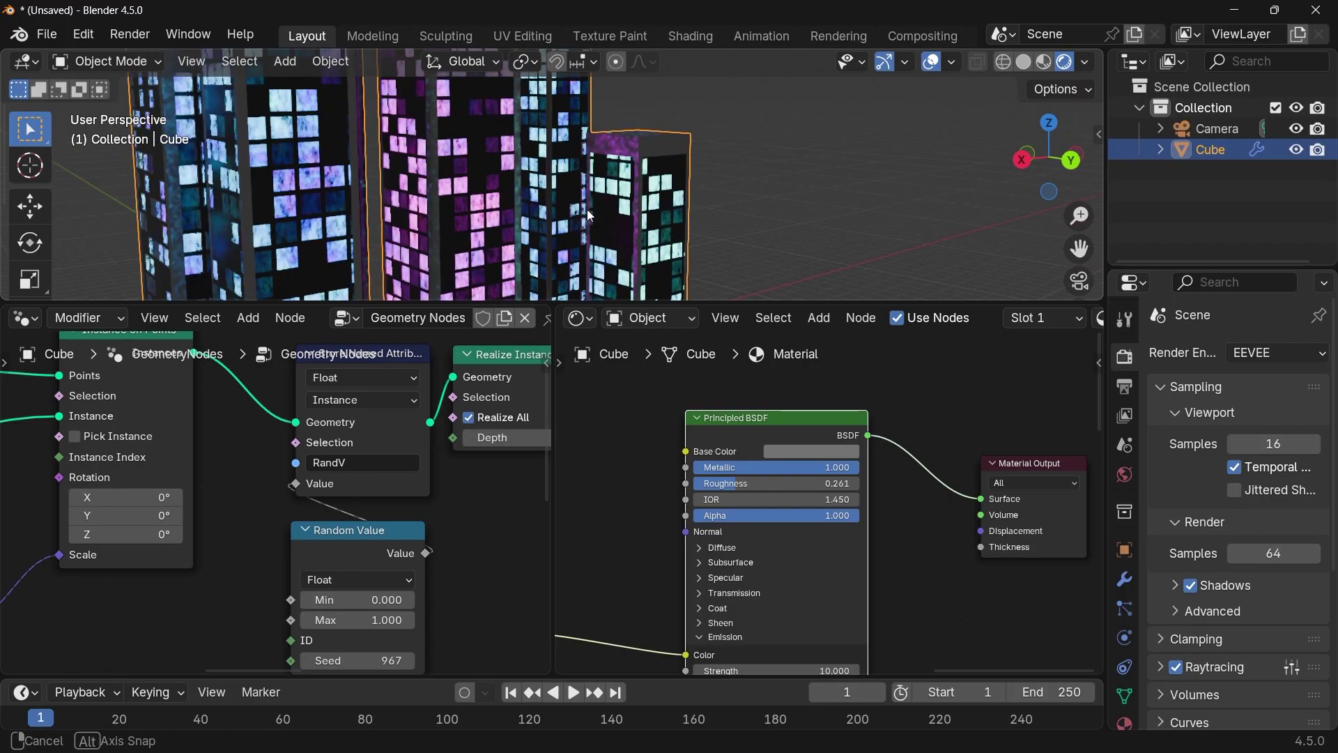
middle_click_drag(583, 213, 539, 156)
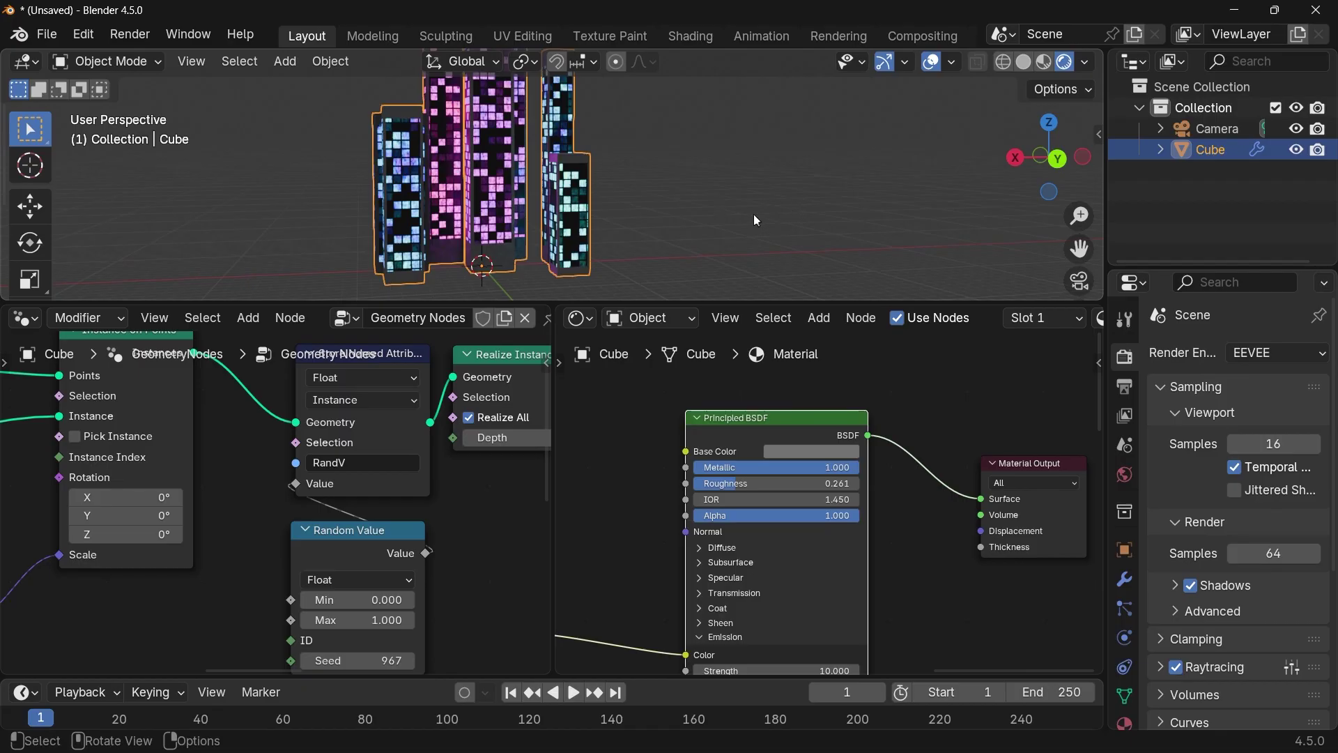
- Set the viewport compositor to Always, and switch the geometry node editor to the Compositor with Use Nodes enabled
left_click(1085, 61)
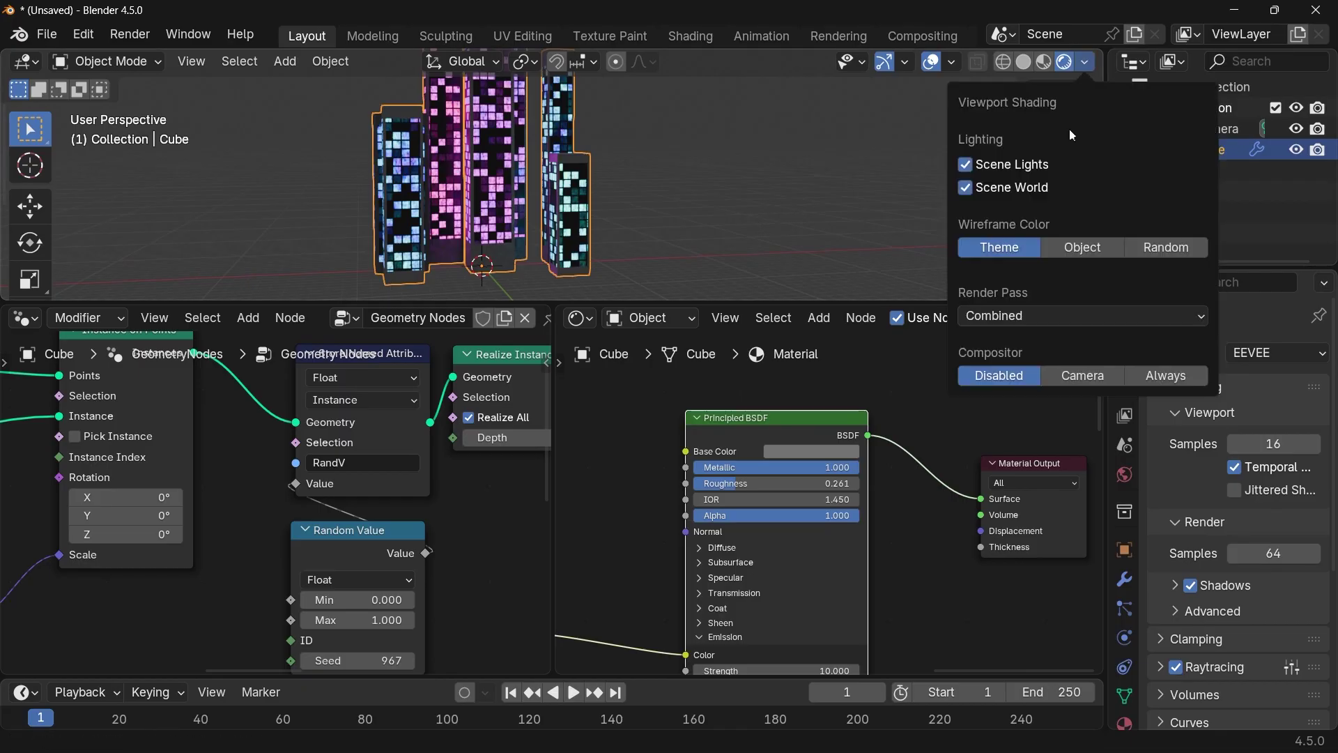
left_click(1143, 369)
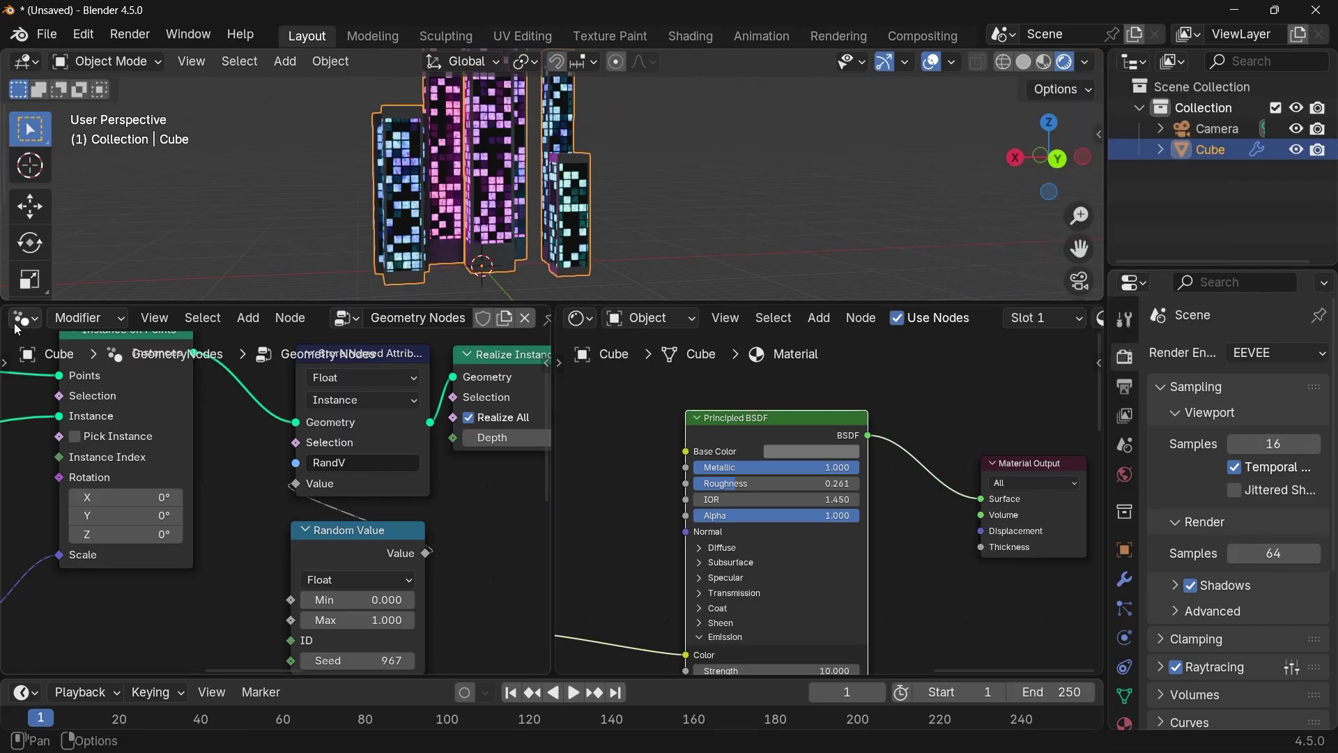
left_click(21, 322)
left_click(90, 467)
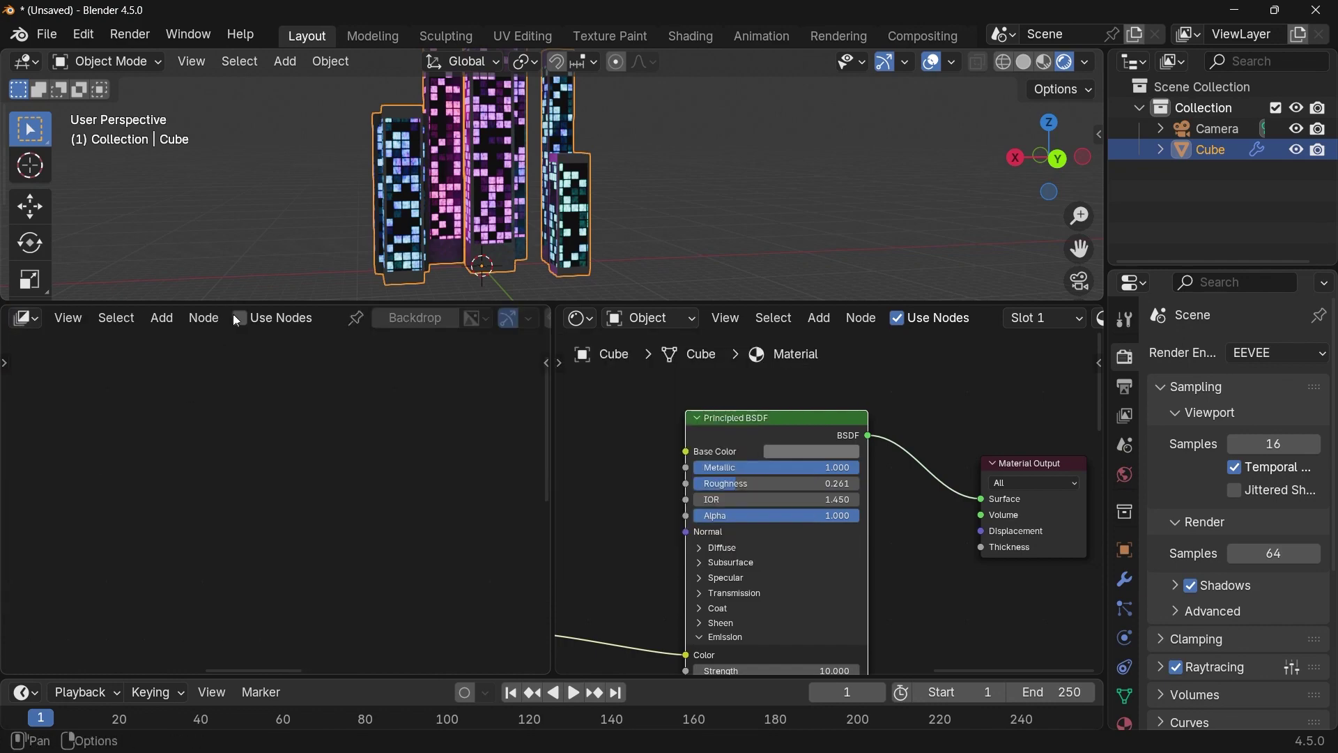
left_click(239, 318)
- Add a Bloom Glare node between the Render Layers image and the Composite and Viewer outputs, and inspect the glow
key("shift+a")
type("b")
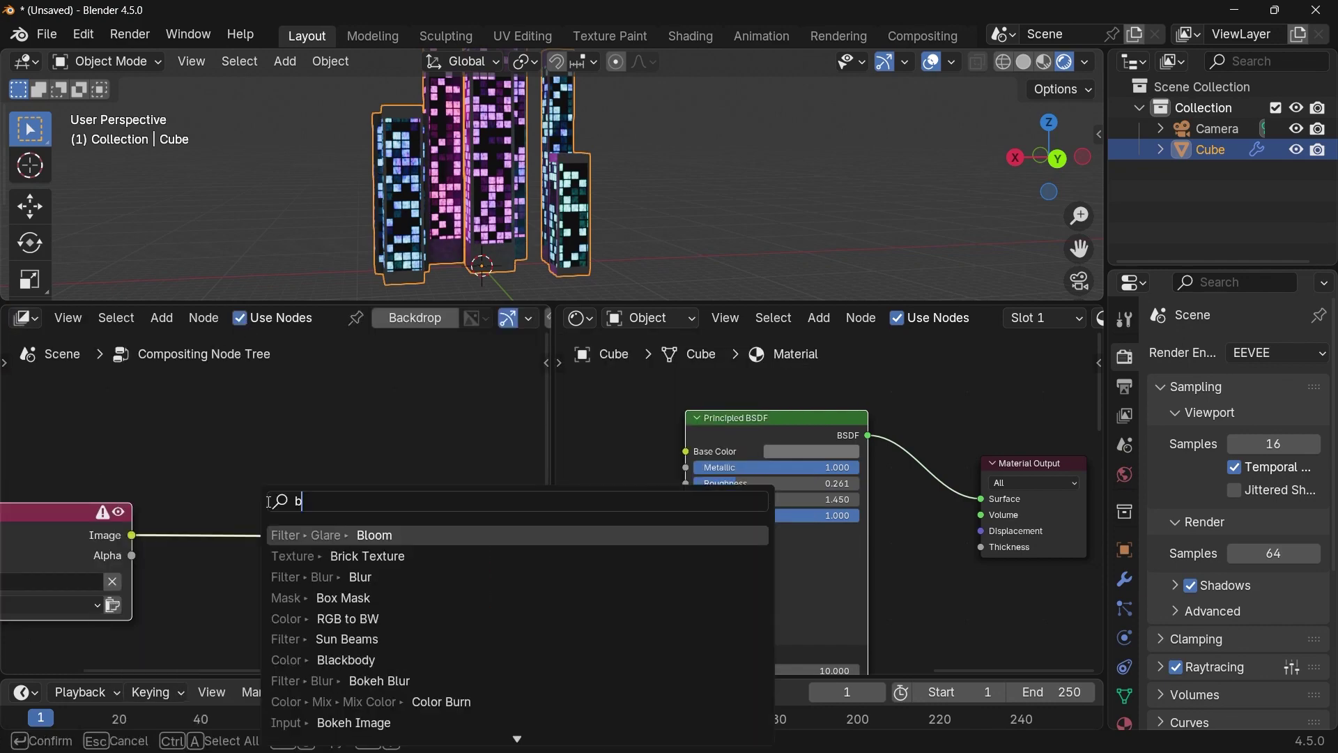
type("loom")
key("Return")
left_click(251, 536)
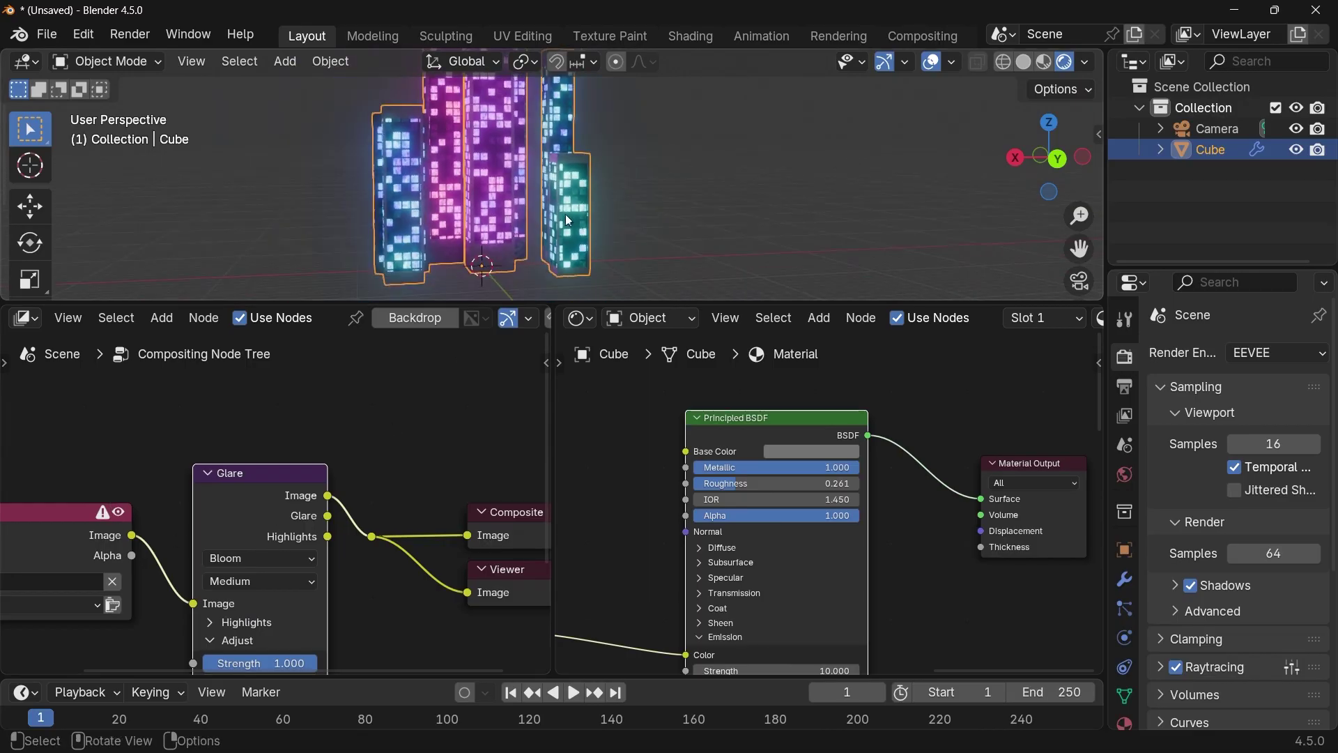
middle_click_drag(566, 214, 694, 198)
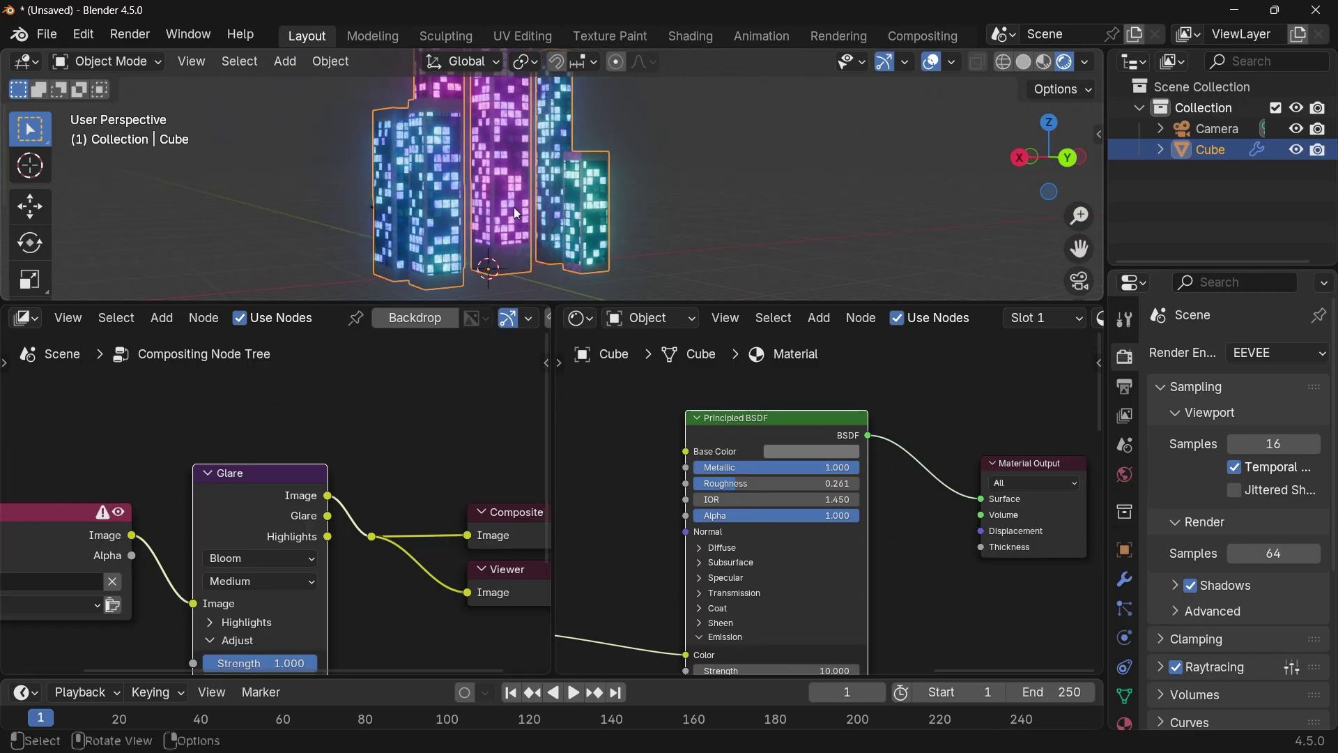
middle_click_drag(558, 160, 492, 12, "shift")
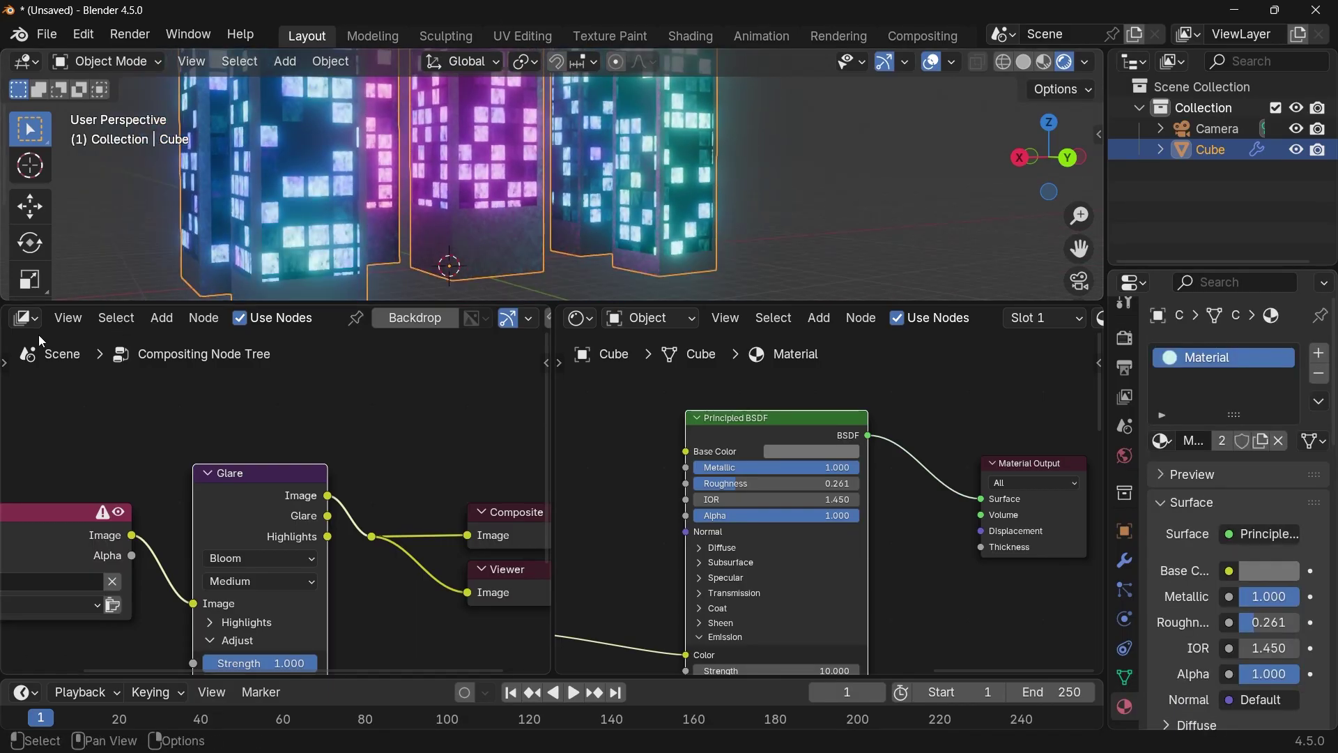
- Switch the compositor editor back to the geometry nodes and select the Set Material node before the Group Output
left_click(26, 318)
left_click(127, 439)
scroll(437, 468, "down", 12)
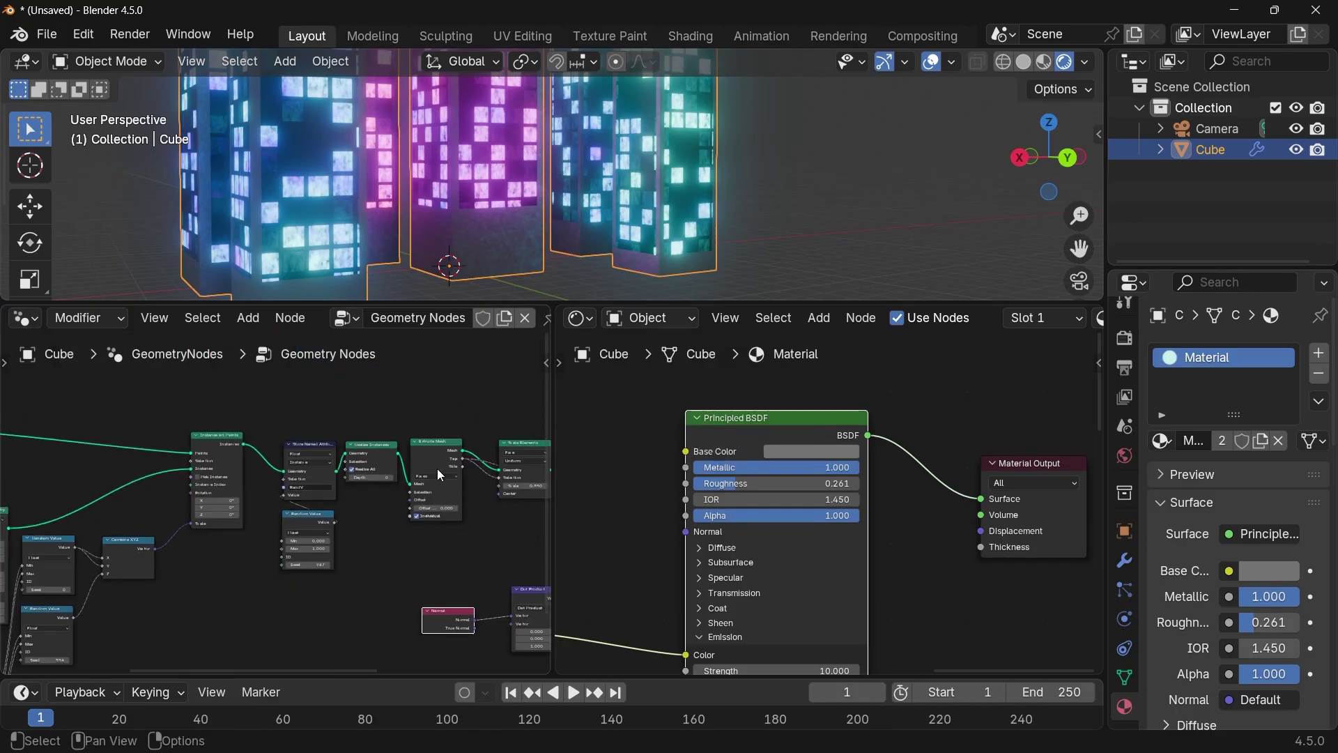
middle_click_drag(437, 468, 18, 464)
scroll(292, 450, "up", 2)
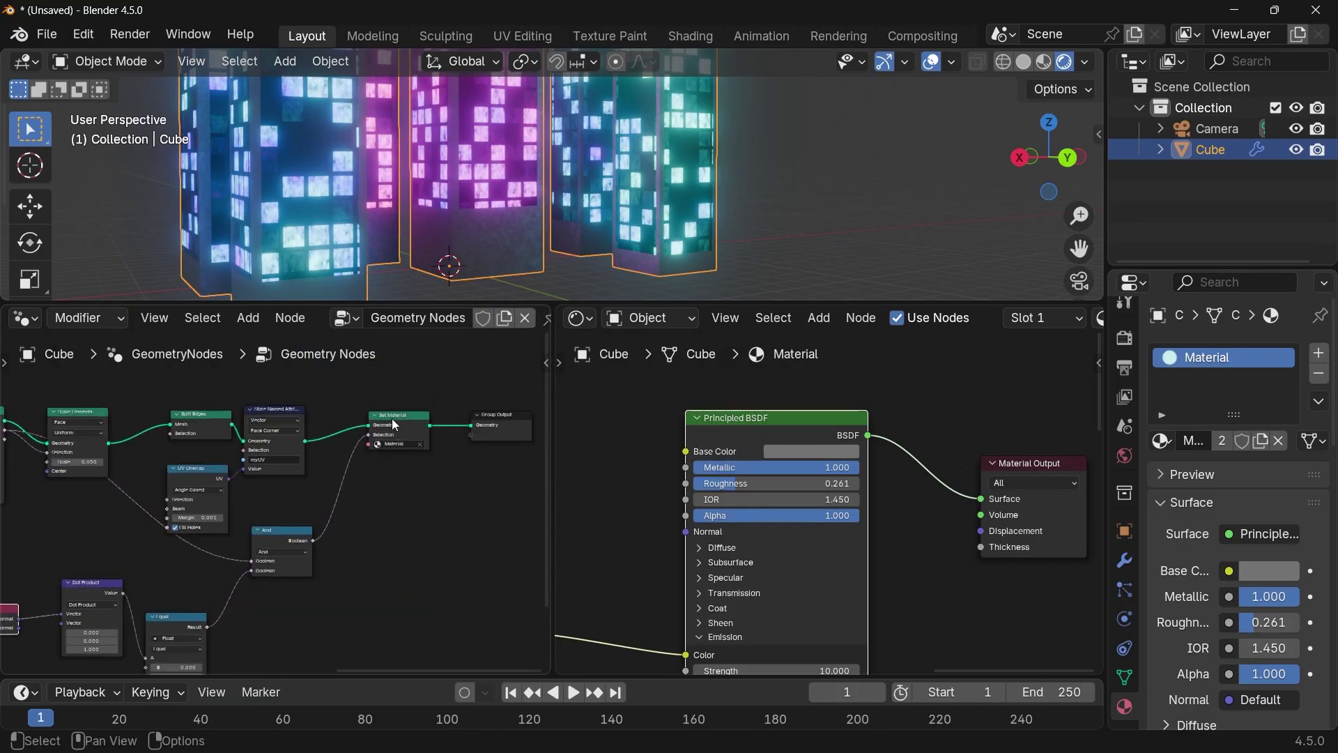
left_click(391, 418)
middle_click_drag(266, 531, 315, 527)
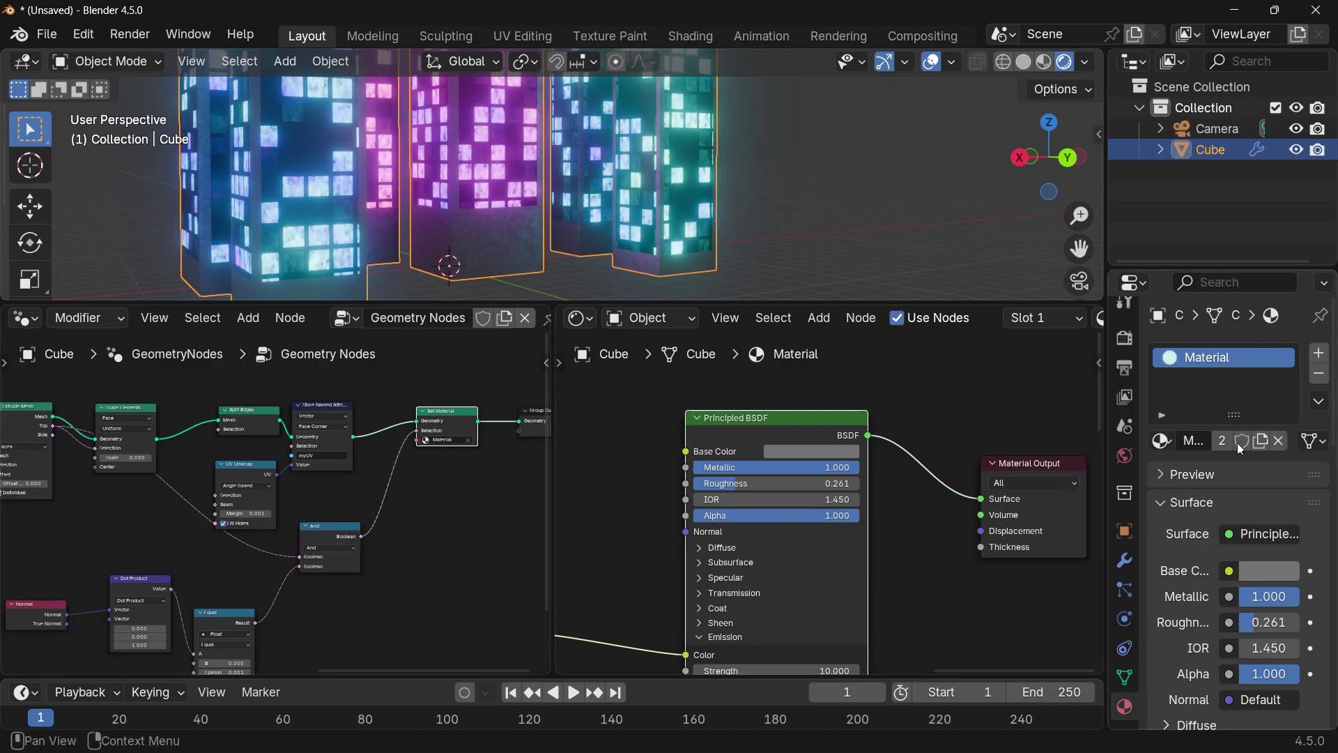
- Add a second material slot to the buildings object with a new material named Walls
left_click(1320, 355)
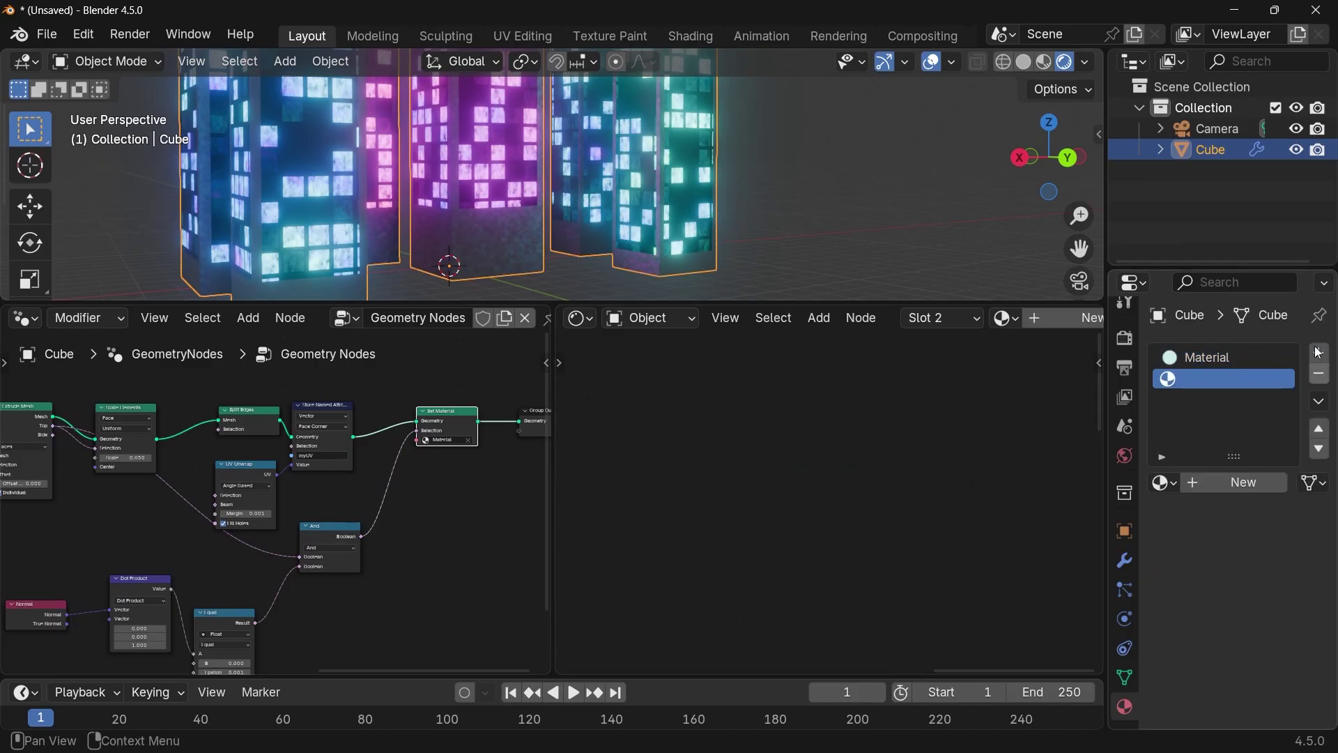
left_click(1231, 488)
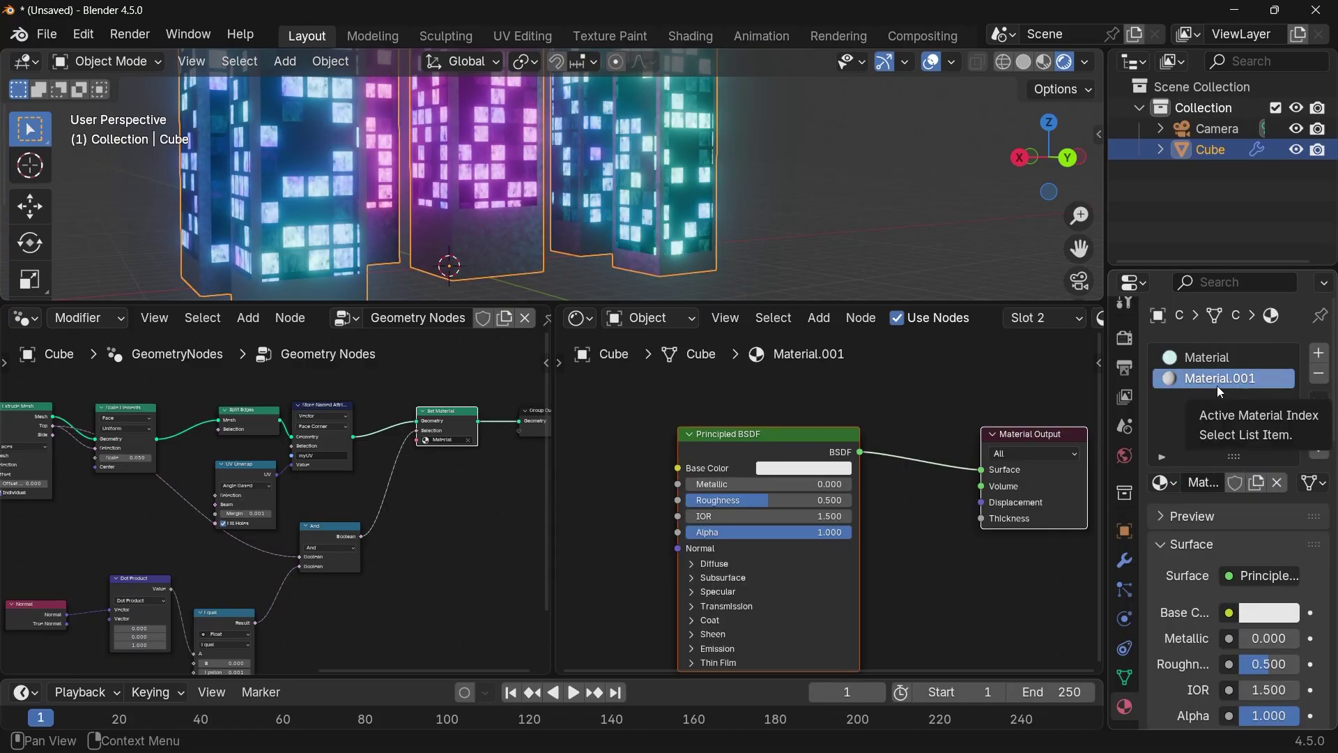
left_click(1207, 486)
type("Walls")
key("Return")
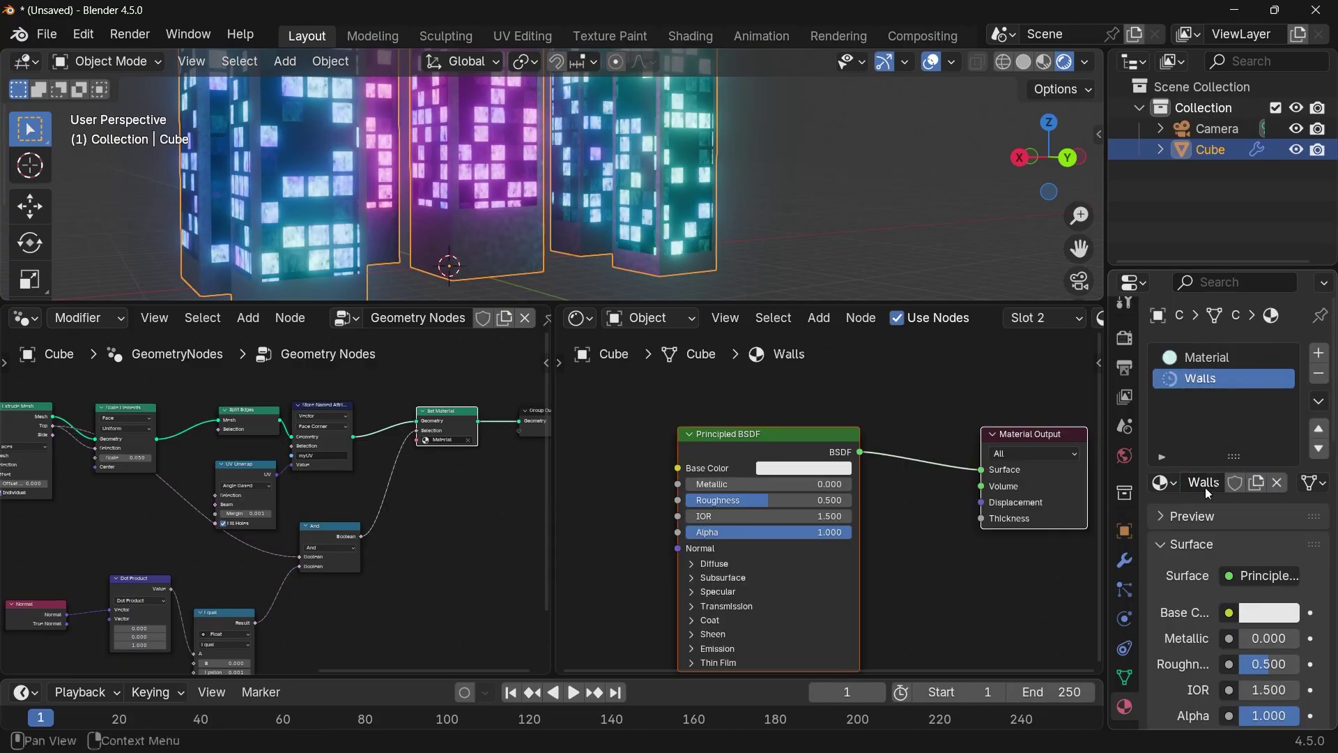
- Rename the first material, which holds the emissive window shader, to Windows
left_click(1219, 355)
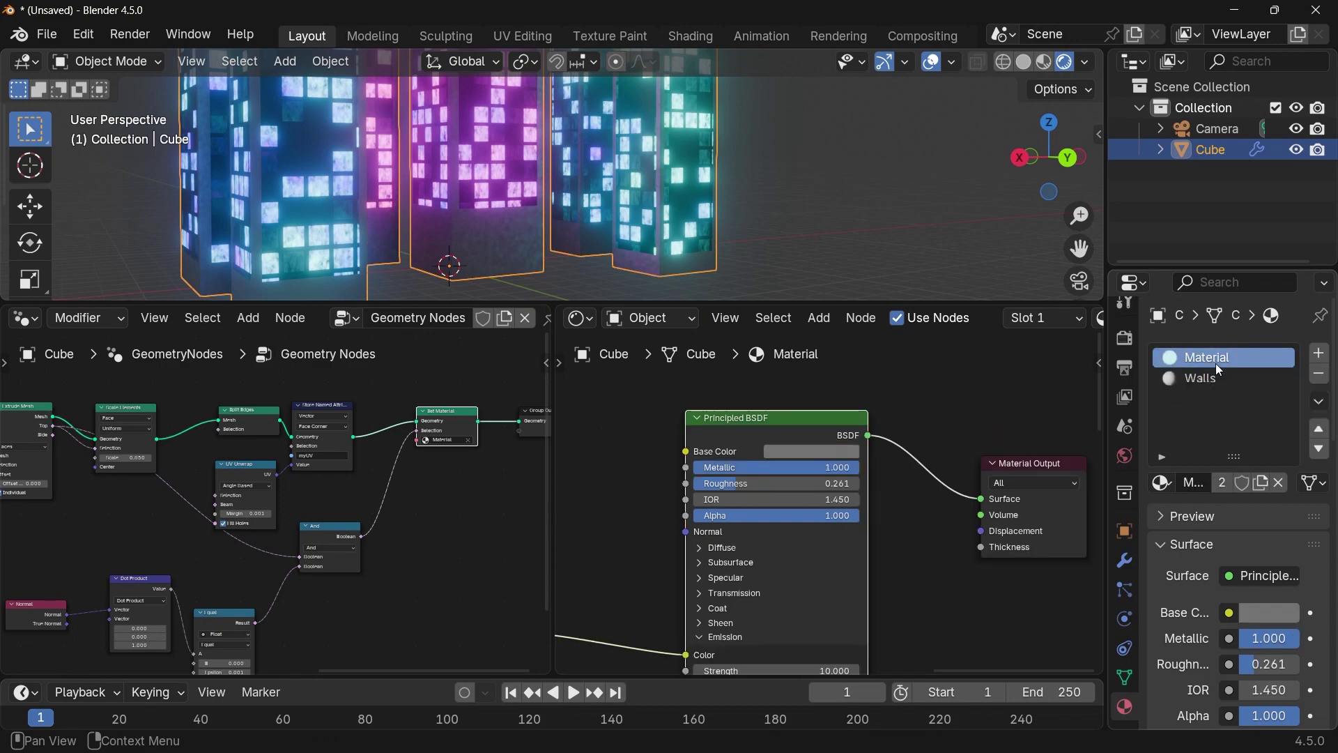
double_click(1216, 359)
type("Windows")
key("Return")
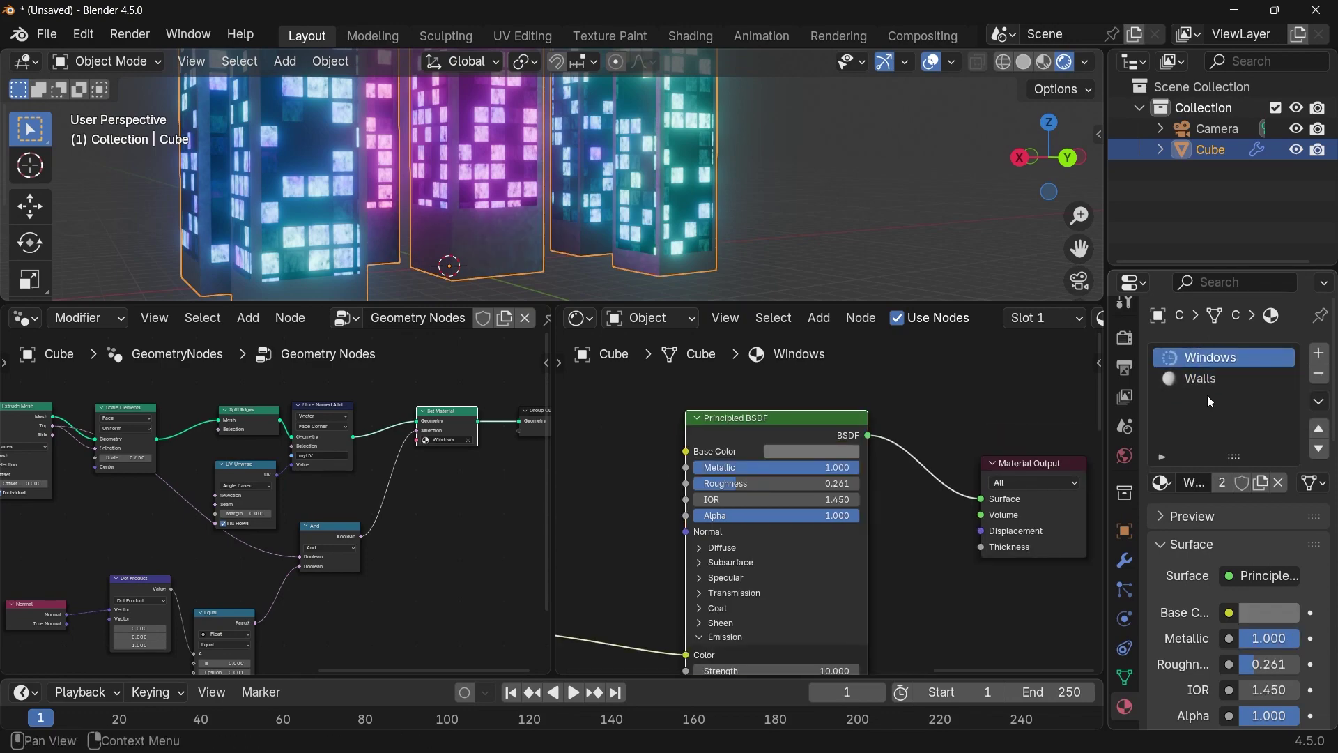
- Make Walls the active material, and insert a duplicate Set Material node before the existing one with its material set to Walls
left_click(1211, 380)
scroll(377, 524, "left", 2, "ctrl")
scroll(377, 524, "up", 3)
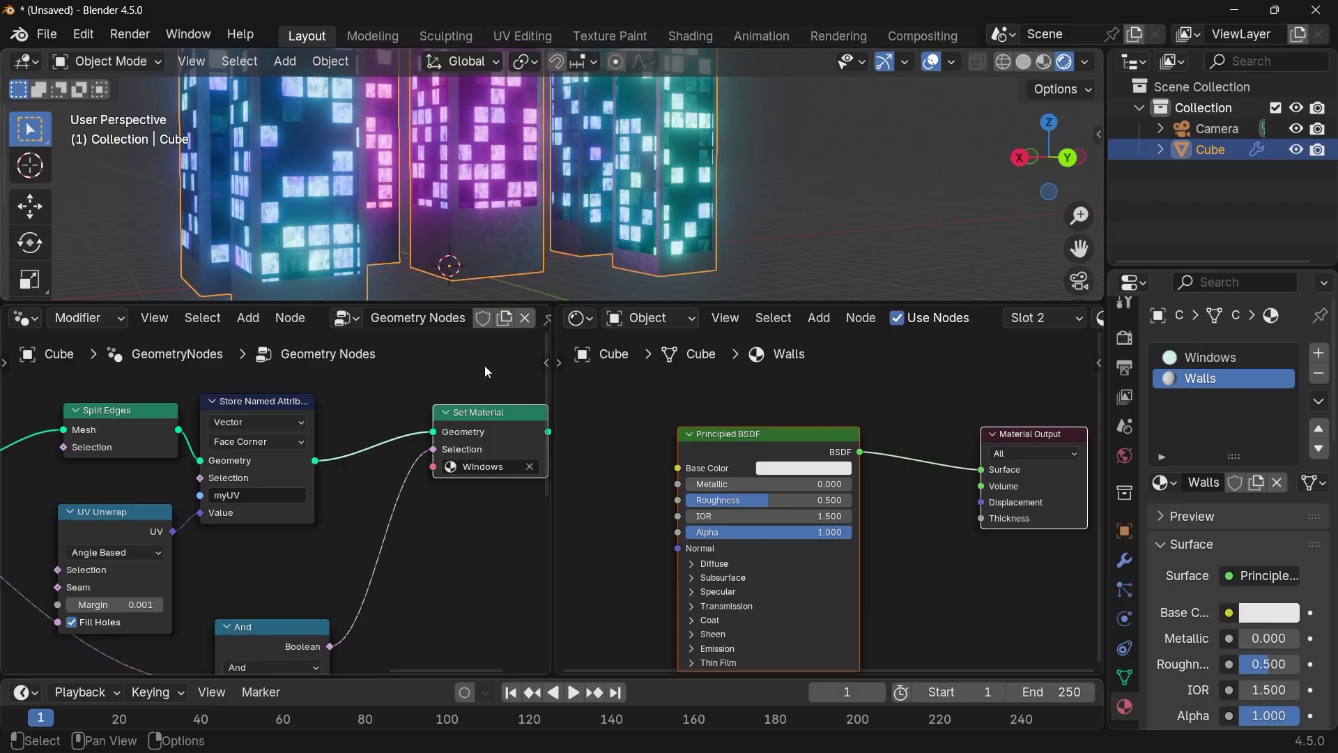
key("shift+d")
left_click(387, 453)
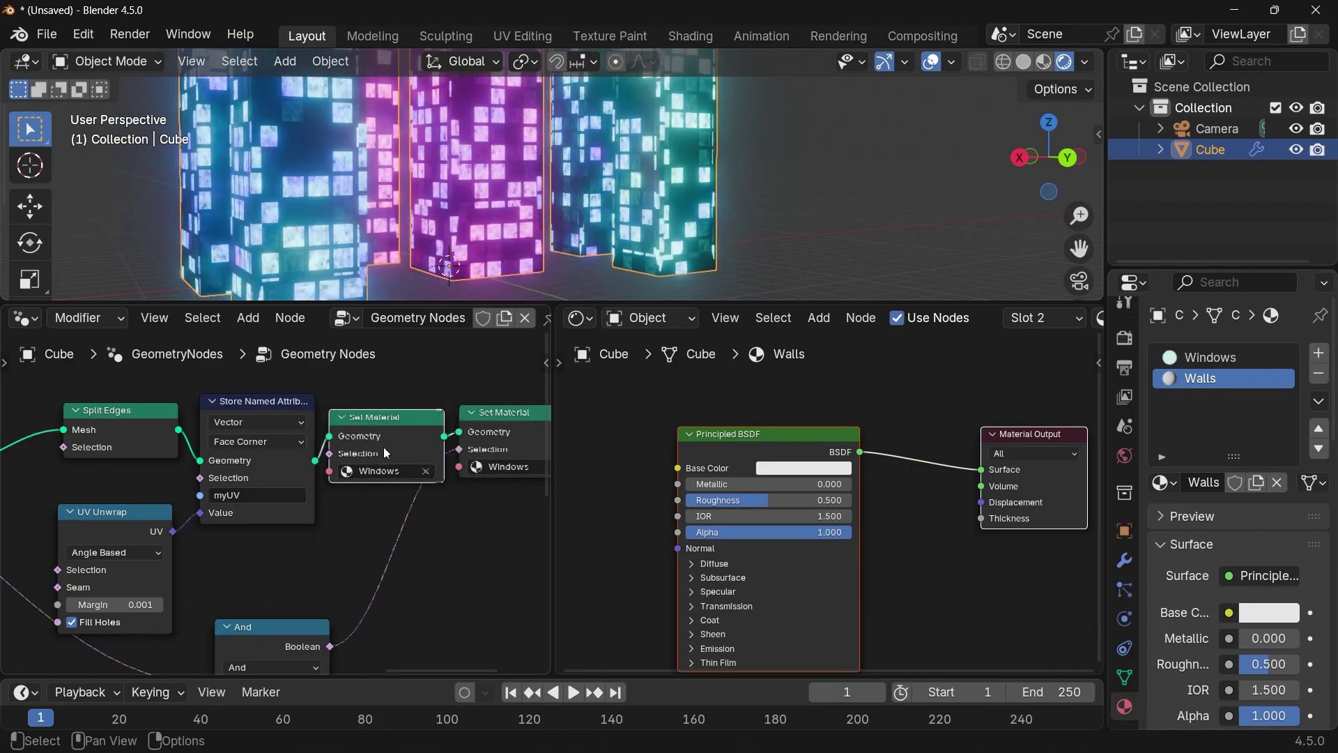
left_click(392, 471)
left_click(392, 513)
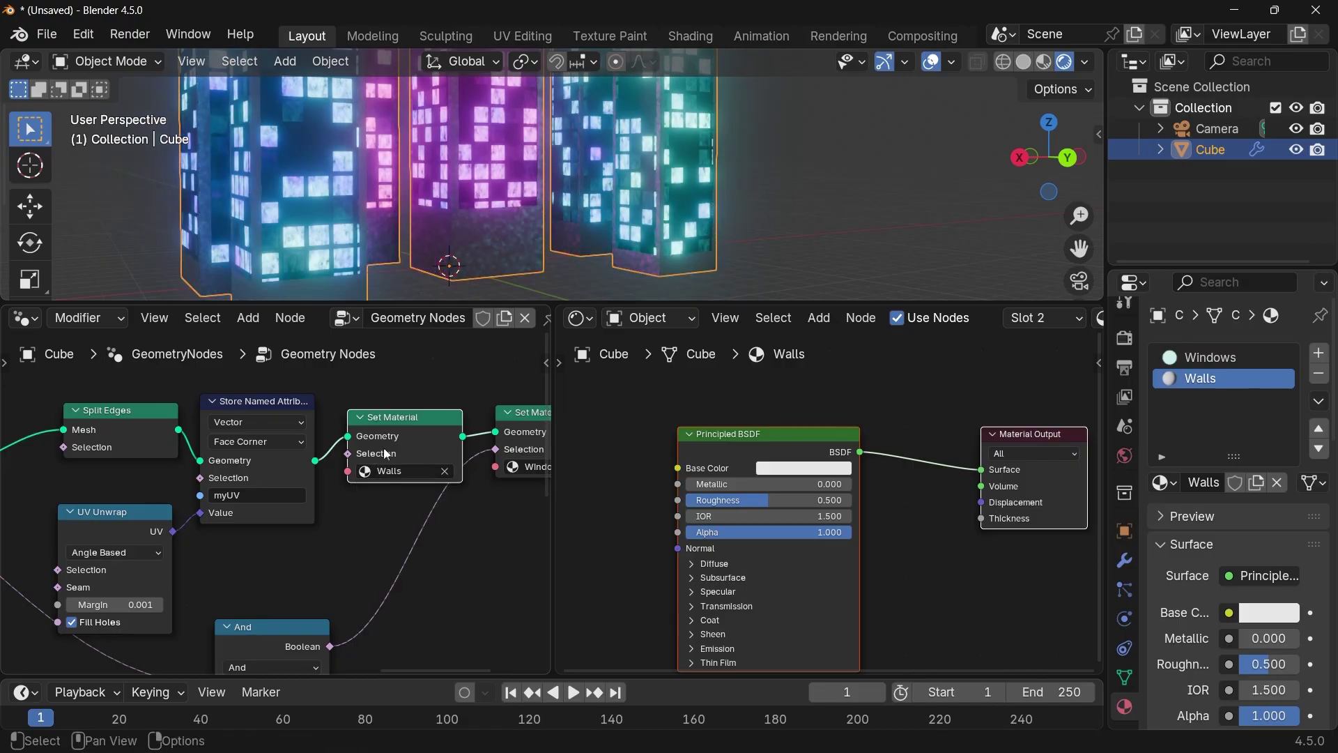
- Set the Walls material's Base Color to grey with Value about 0.201 and its Roughness to 1
left_click(774, 473)
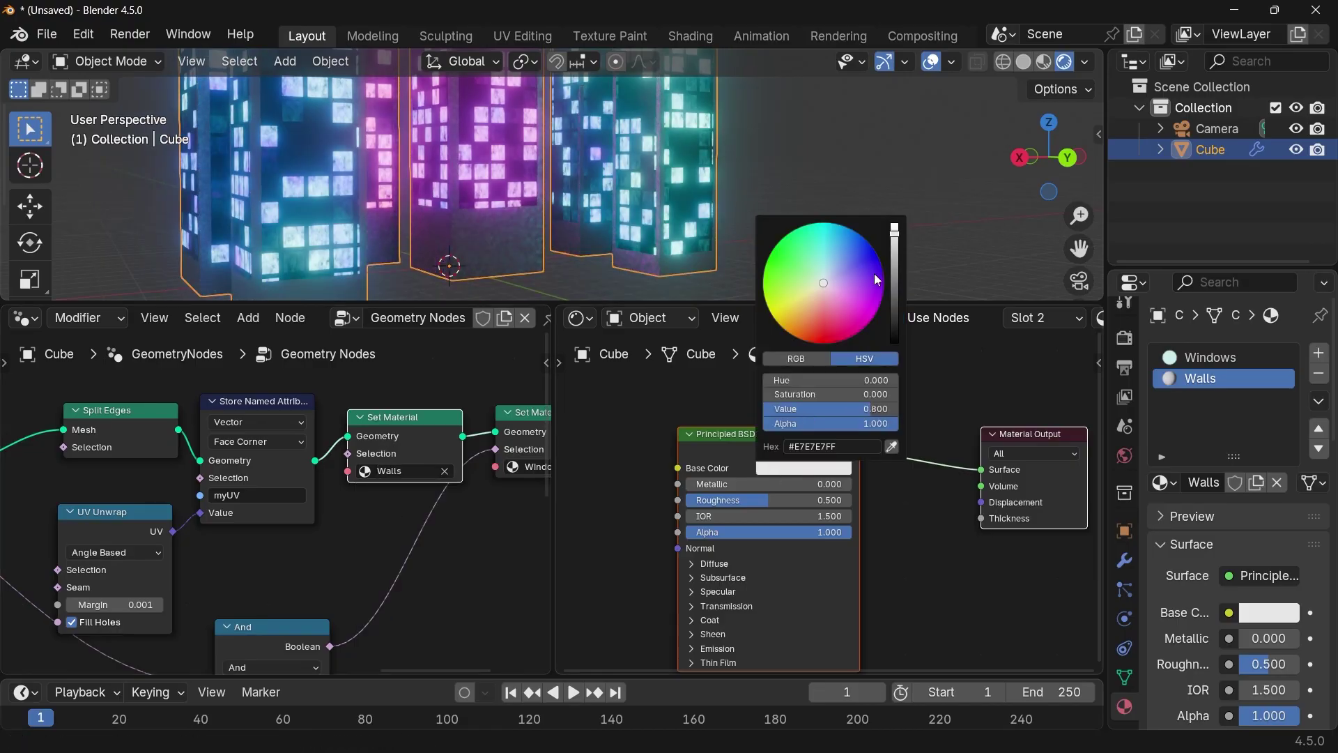
left_click_drag(895, 269, 895, 269)
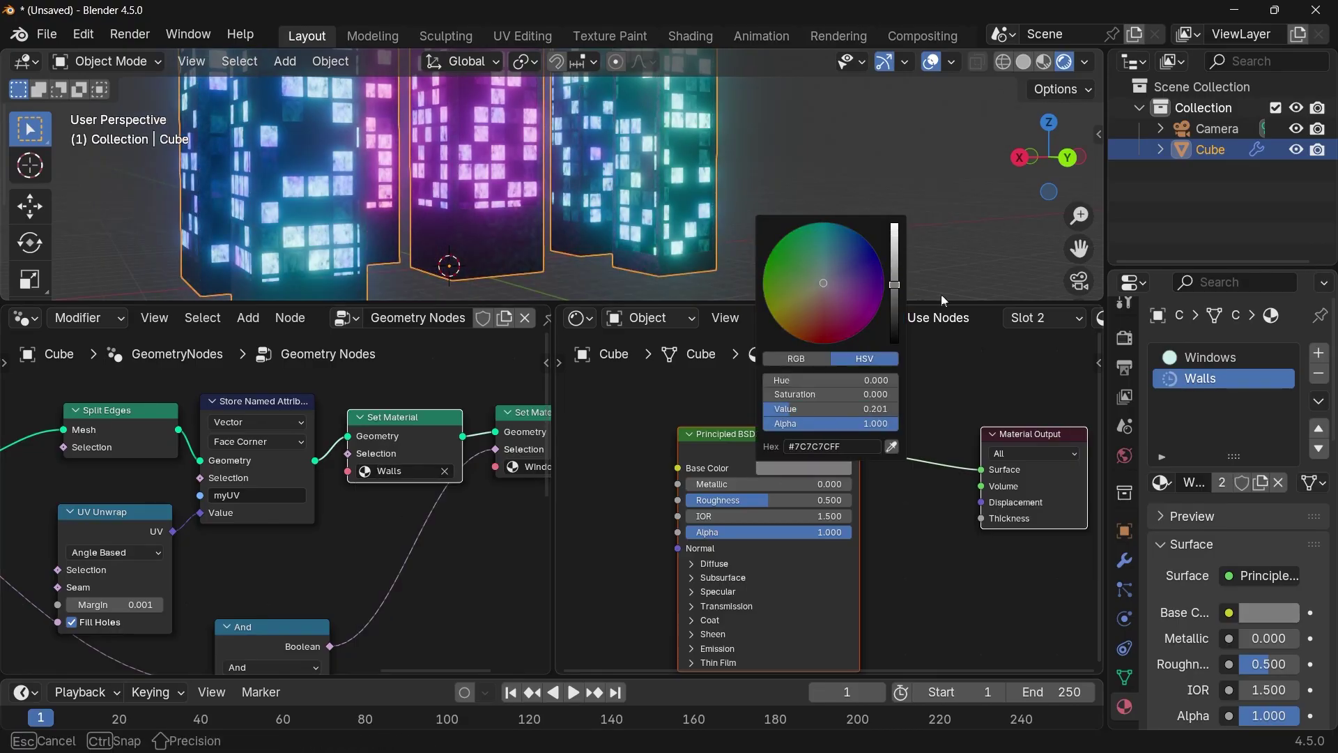
scroll(659, 258, "up", 3)
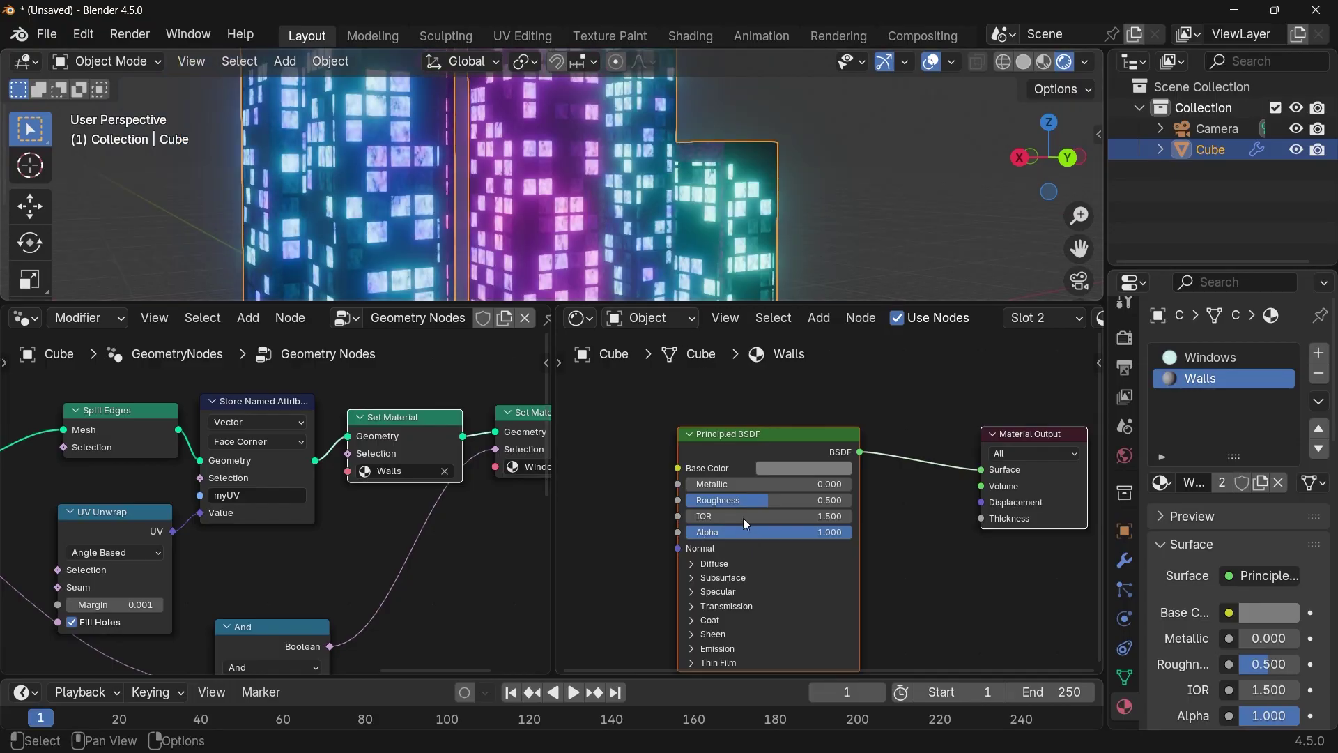
left_click_drag(739, 500, 844, 500)
middle_click_drag(1005, 276, 778, 429)
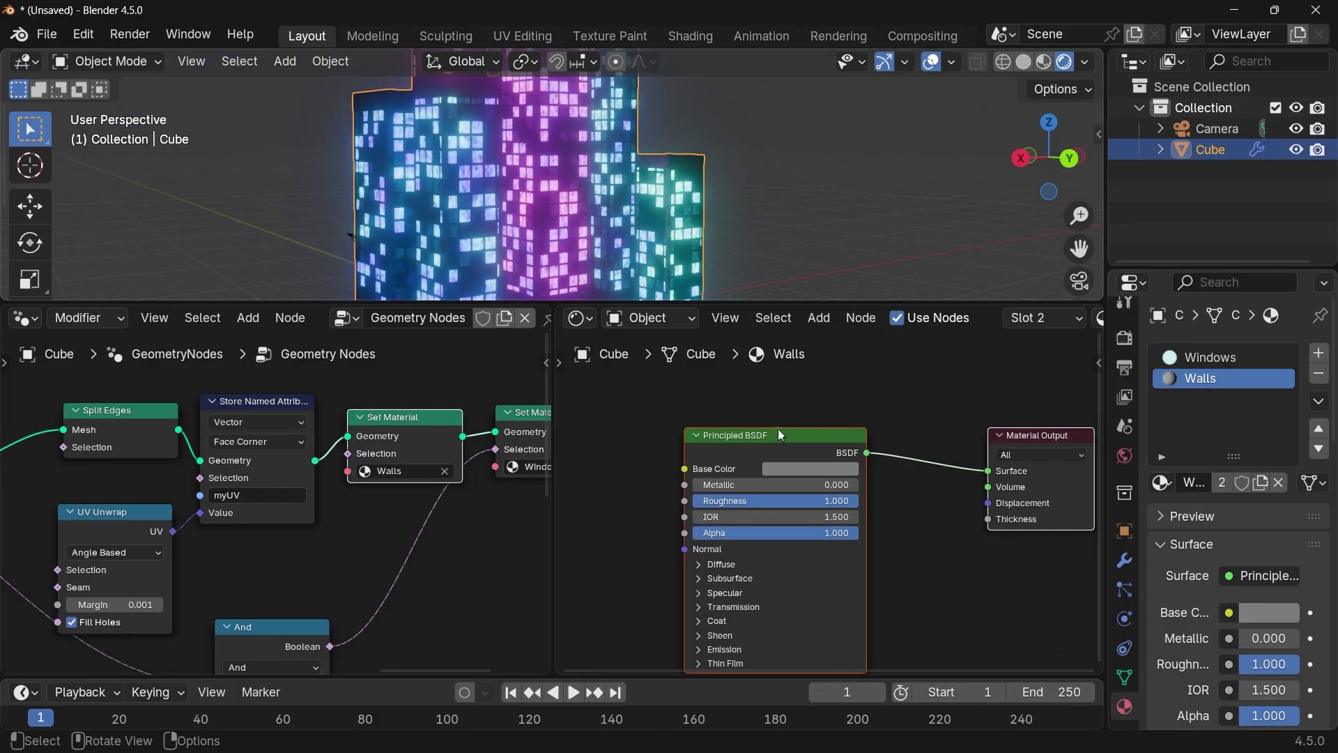
- Set the Walls material's Base Color to white and its Metallic to about 0.478, checking the buildings from several angles
left_click(789, 468)
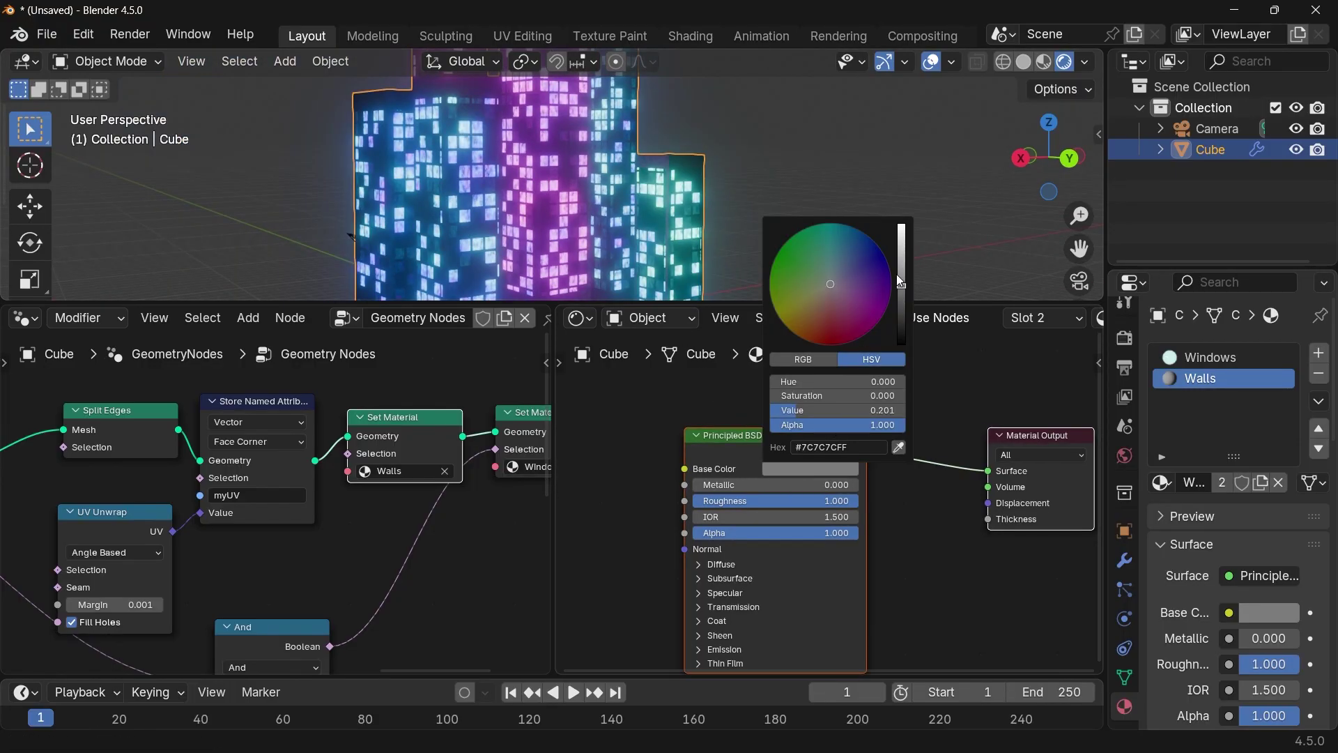
left_click_drag(899, 280, 901, 225)
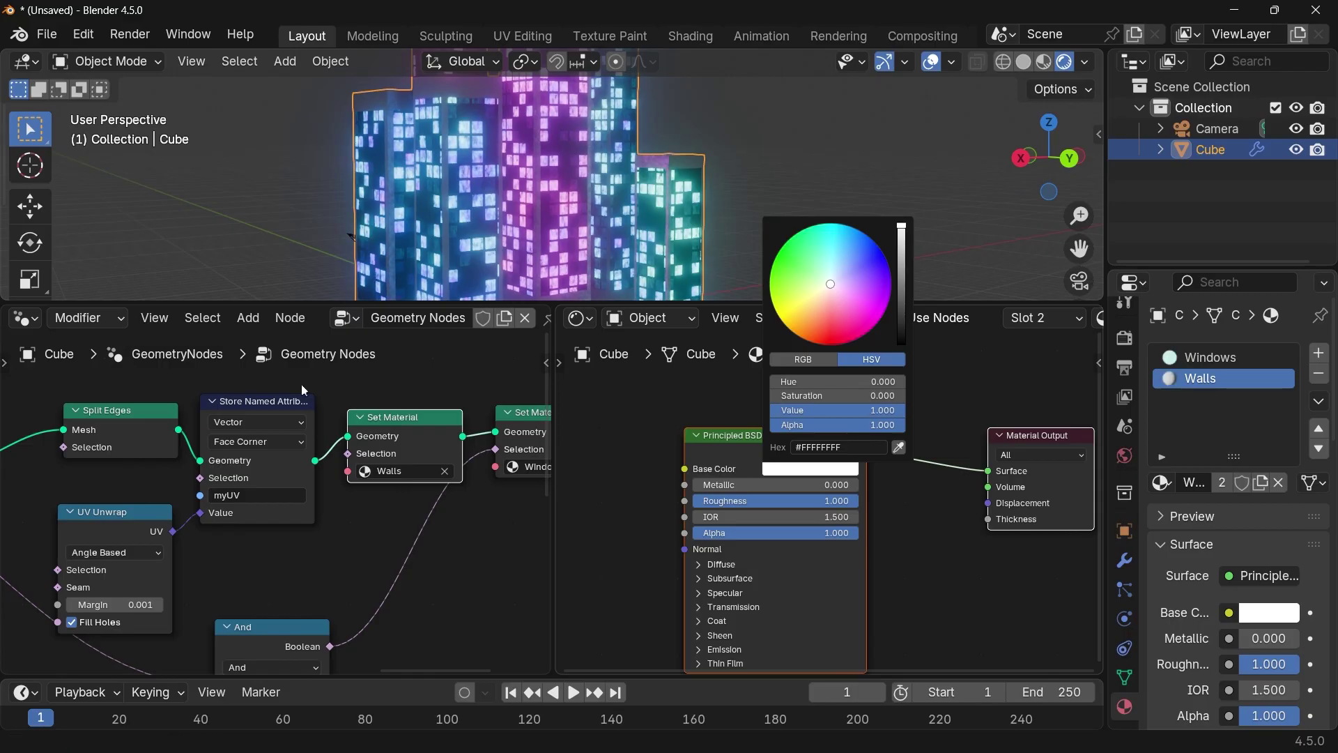
left_click_drag(747, 480, 770, 484)
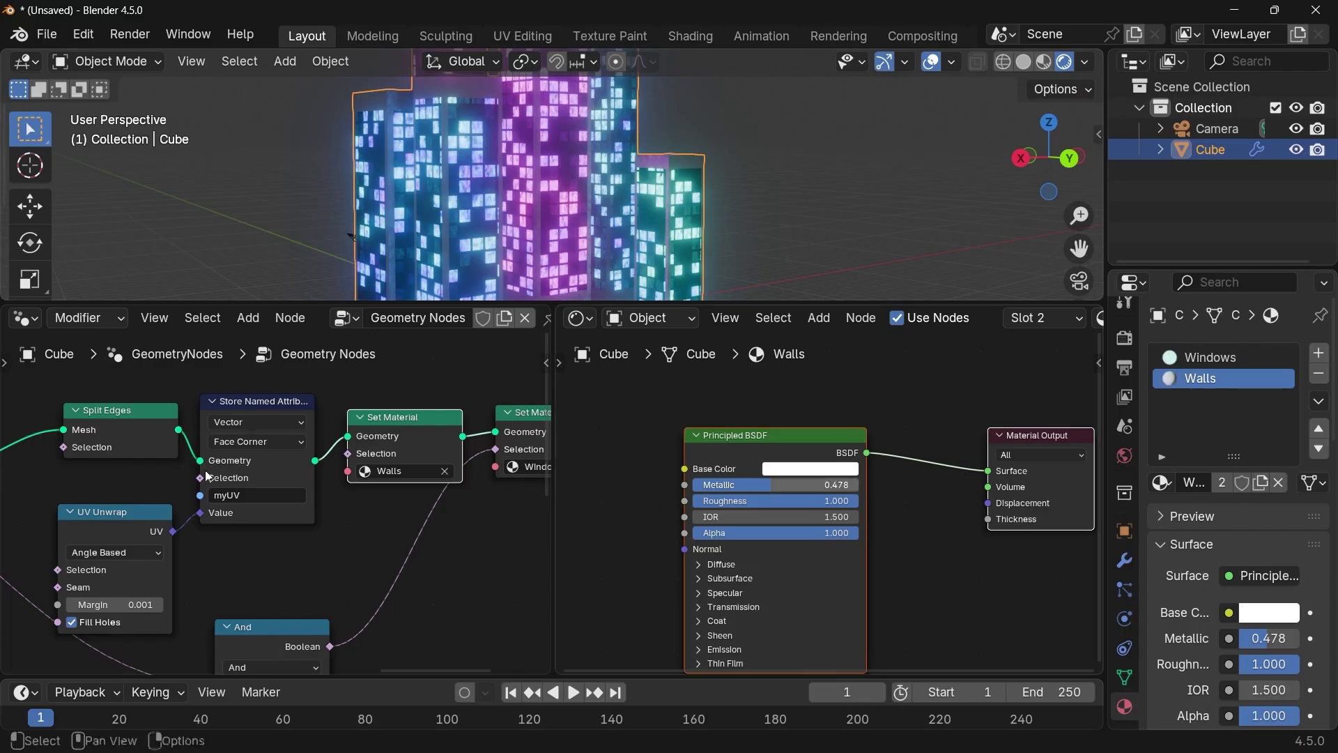
scroll(612, 194, "down", 1)
middle_click_drag(594, 185, 597, 132)
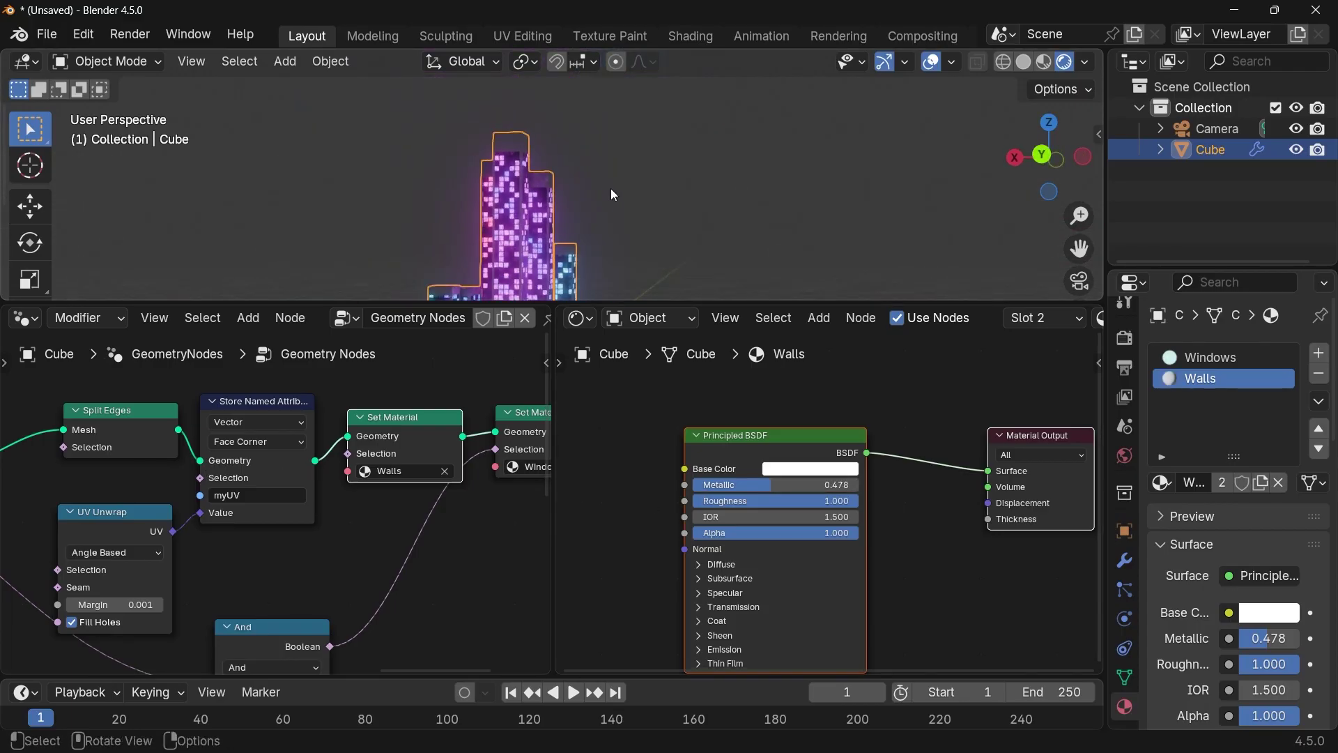
middle_click_drag(610, 188, 697, 148)
scroll(689, 421, "down", 1)
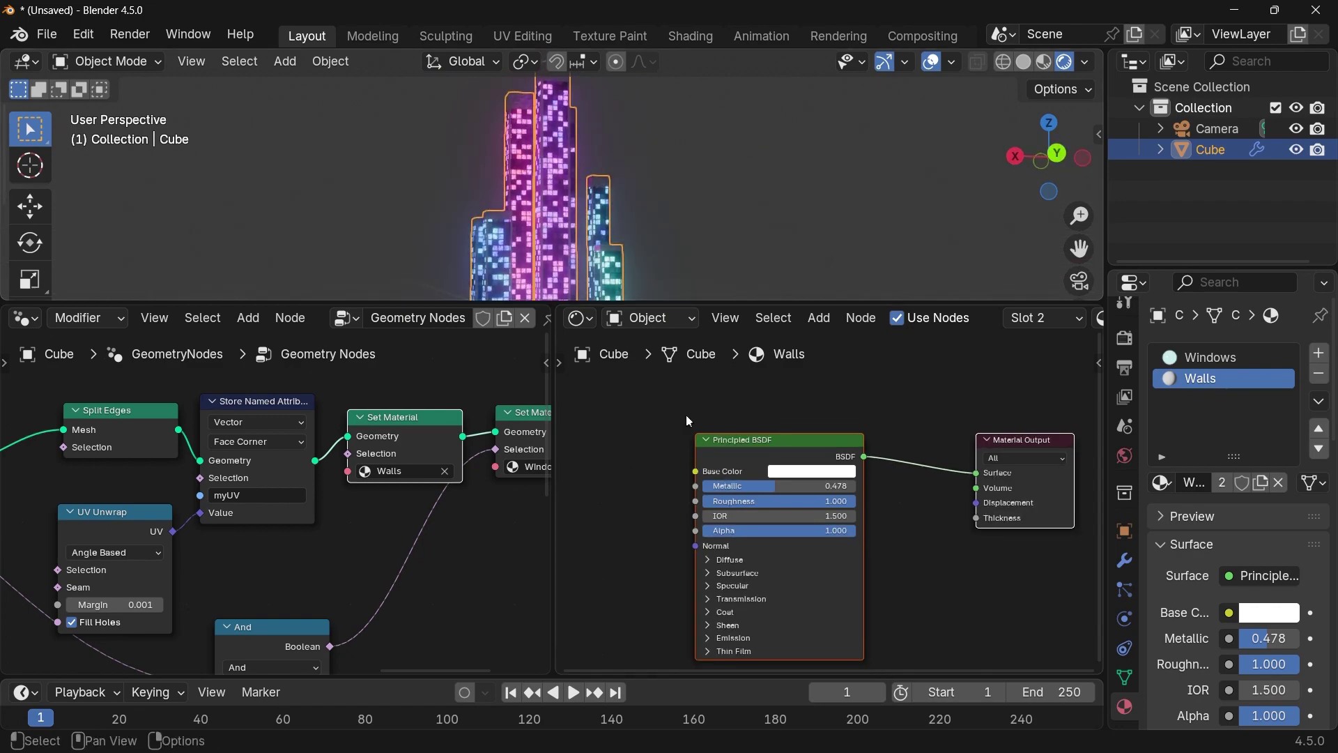
- Make Windows the active material and raise its Voronoi Texture Scale to 137.8, checking the window pattern on the buildings
left_click(1194, 356)
scroll(807, 371, "up", 5)
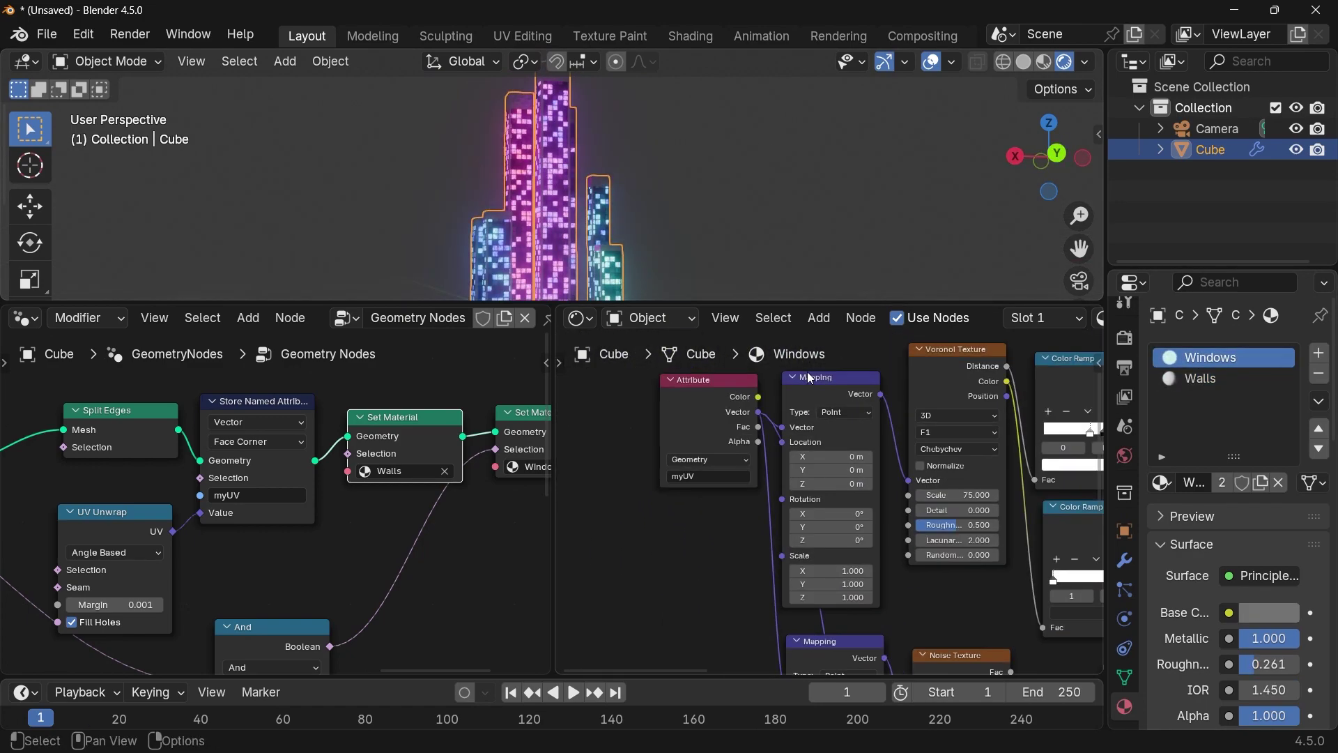
scroll(1098, 366, "up", 4)
mouse_move(881, 541)
left_mouse_down()
mouse_move(791, 542)
mouse_move(890, 542)
left_mouse_up()
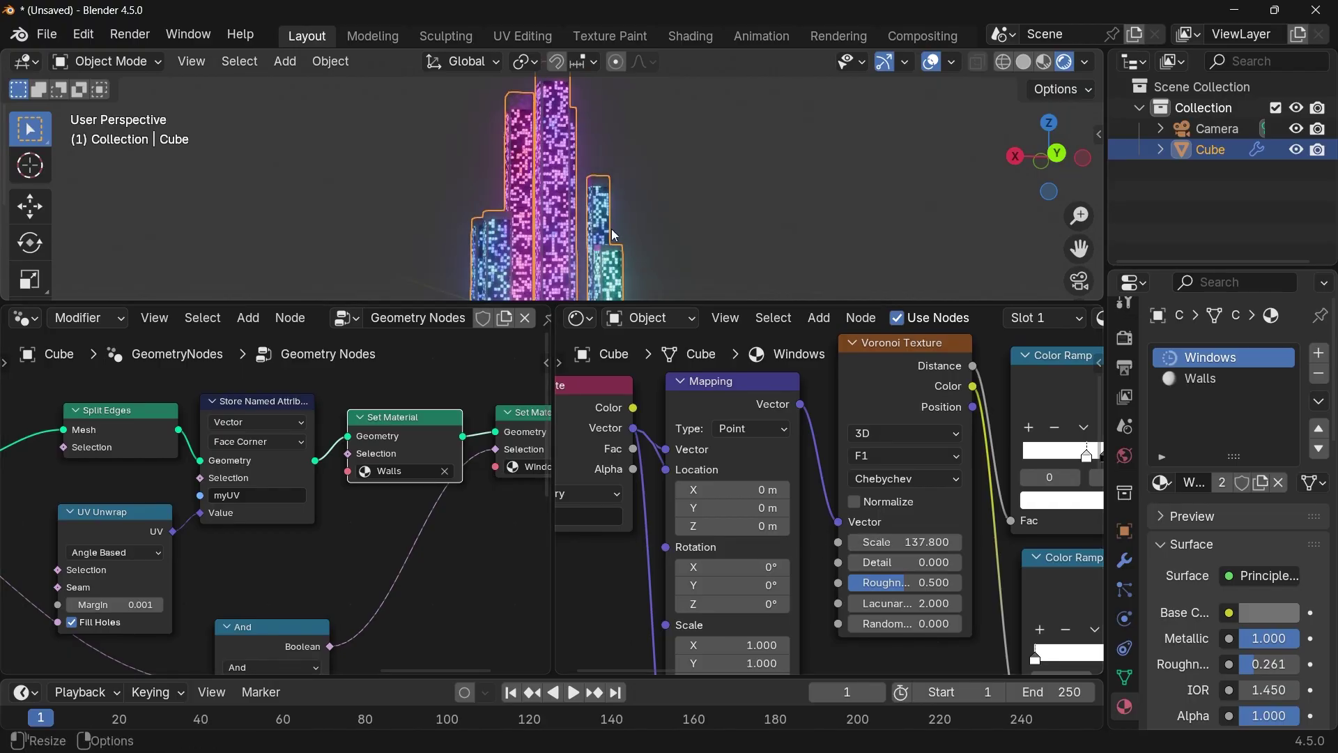
scroll(612, 229, "up", 3)
scroll(612, 228, "down", 2)
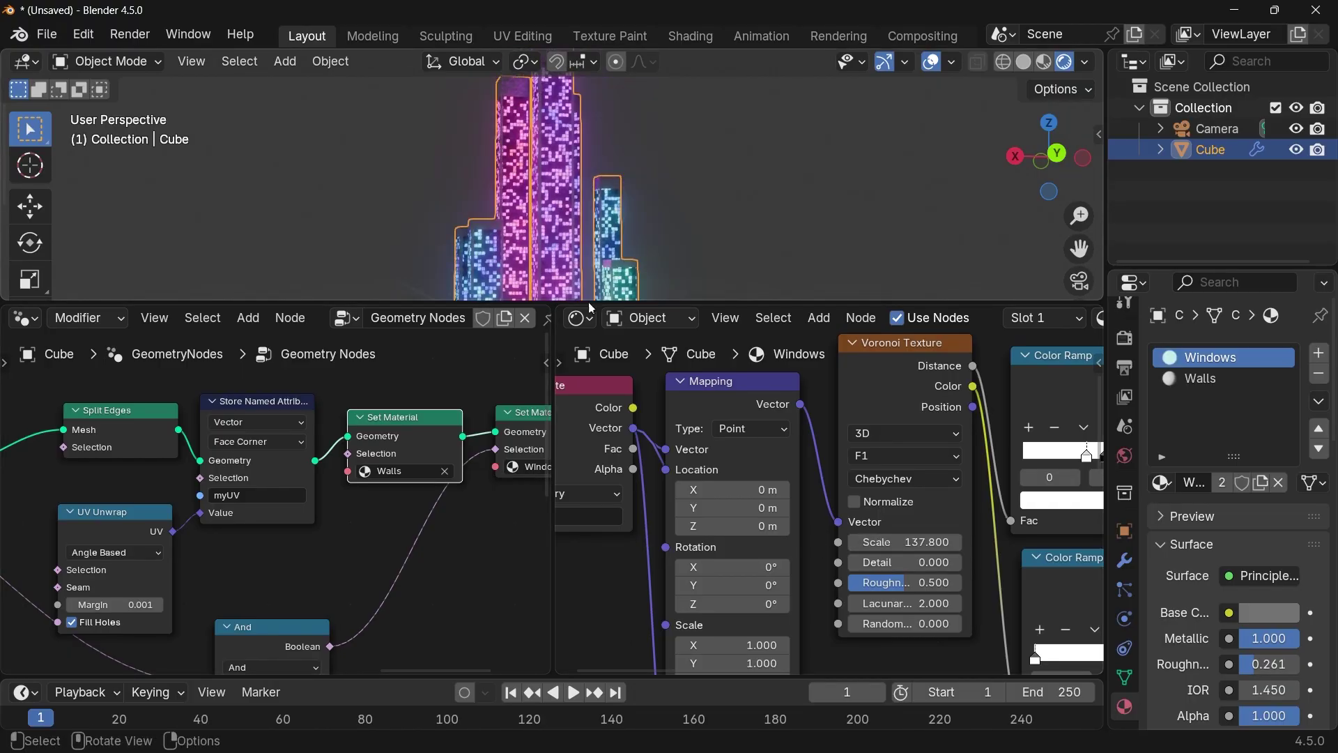
scroll(573, 546, "down", 2)
- In the buildings' geometry nodes modifier, set the minimum distance to 9.09, Max_Width to 13.46 and Min_Height to about 16.92
scroll(361, 545, "down", 9)
middle_click_drag(361, 545, 521, 473)
scroll(383, 559, "up", 3)
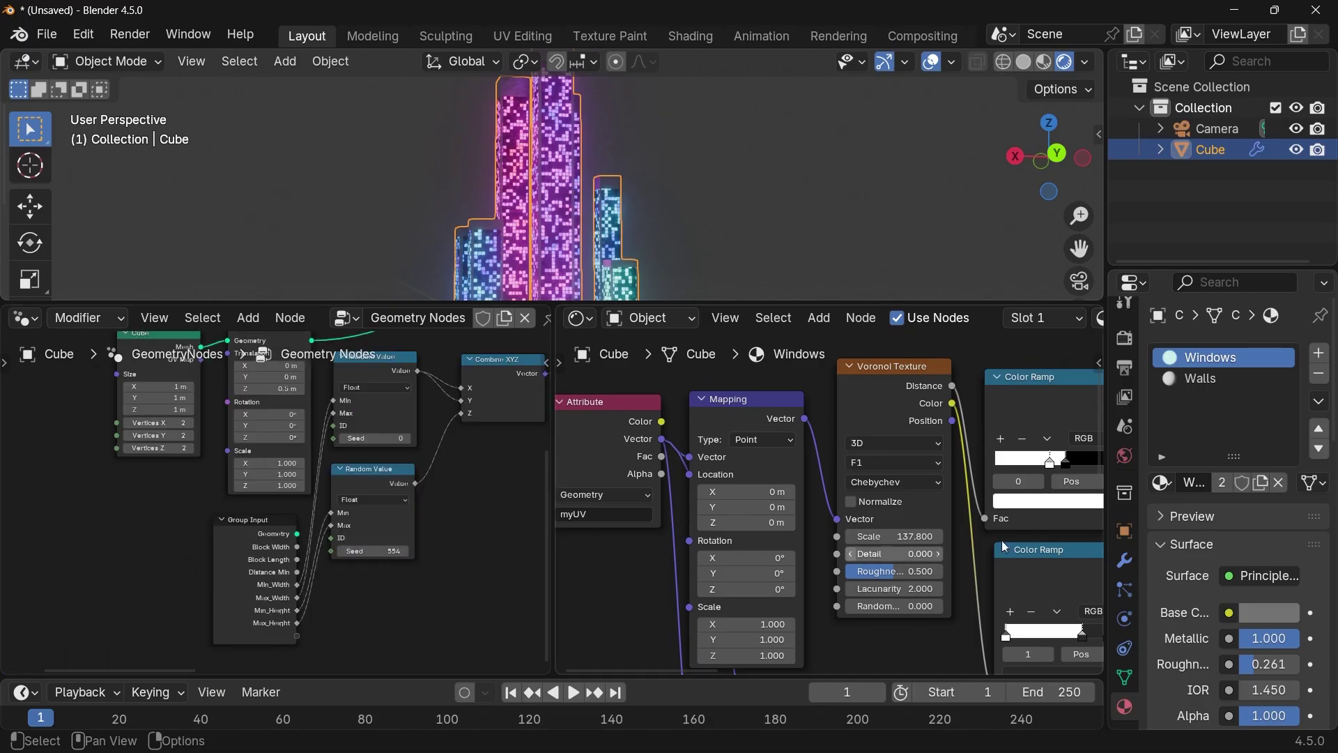
left_click(1125, 562)
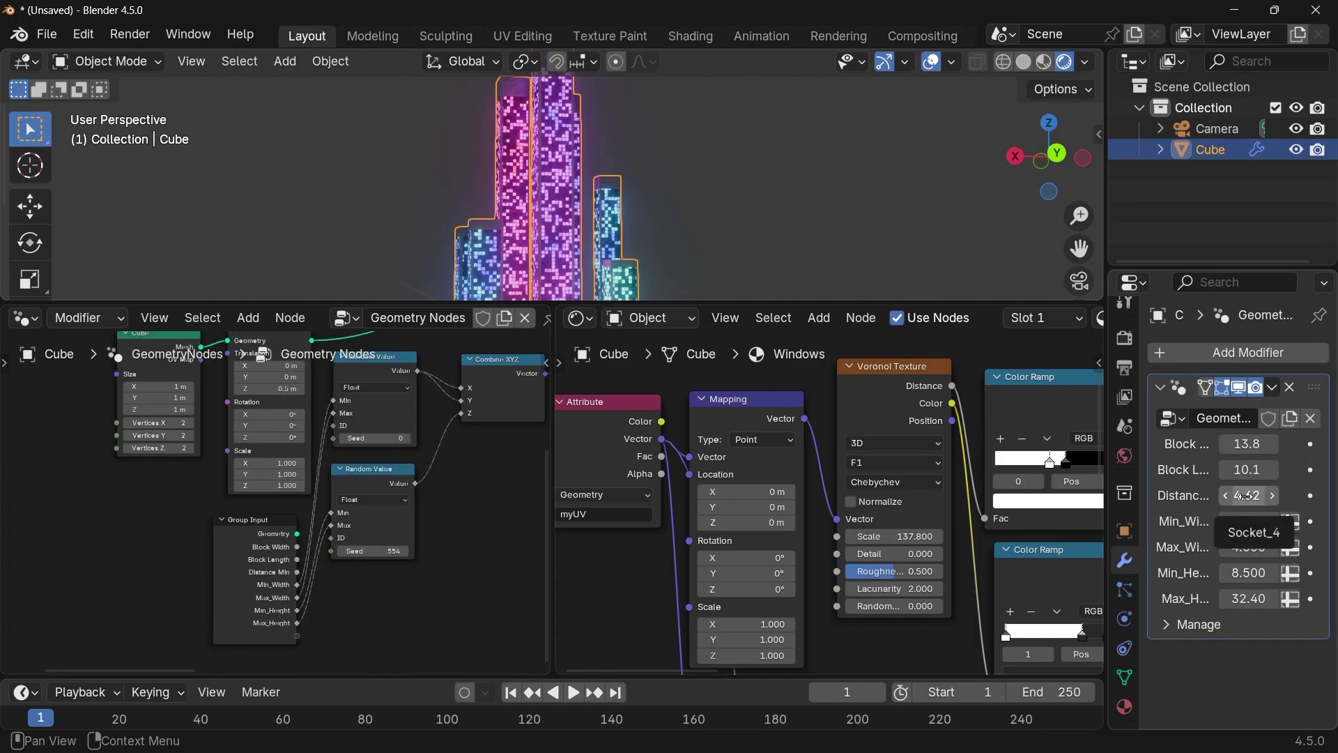
left_click_drag(1246, 496, 1288, 495)
left_click_drag(1248, 547, 1304, 547)
mouse_move(591, 239)
middle_mouse_down()
mouse_move(666, 274)
mouse_move(586, 241)
middle_mouse_up()
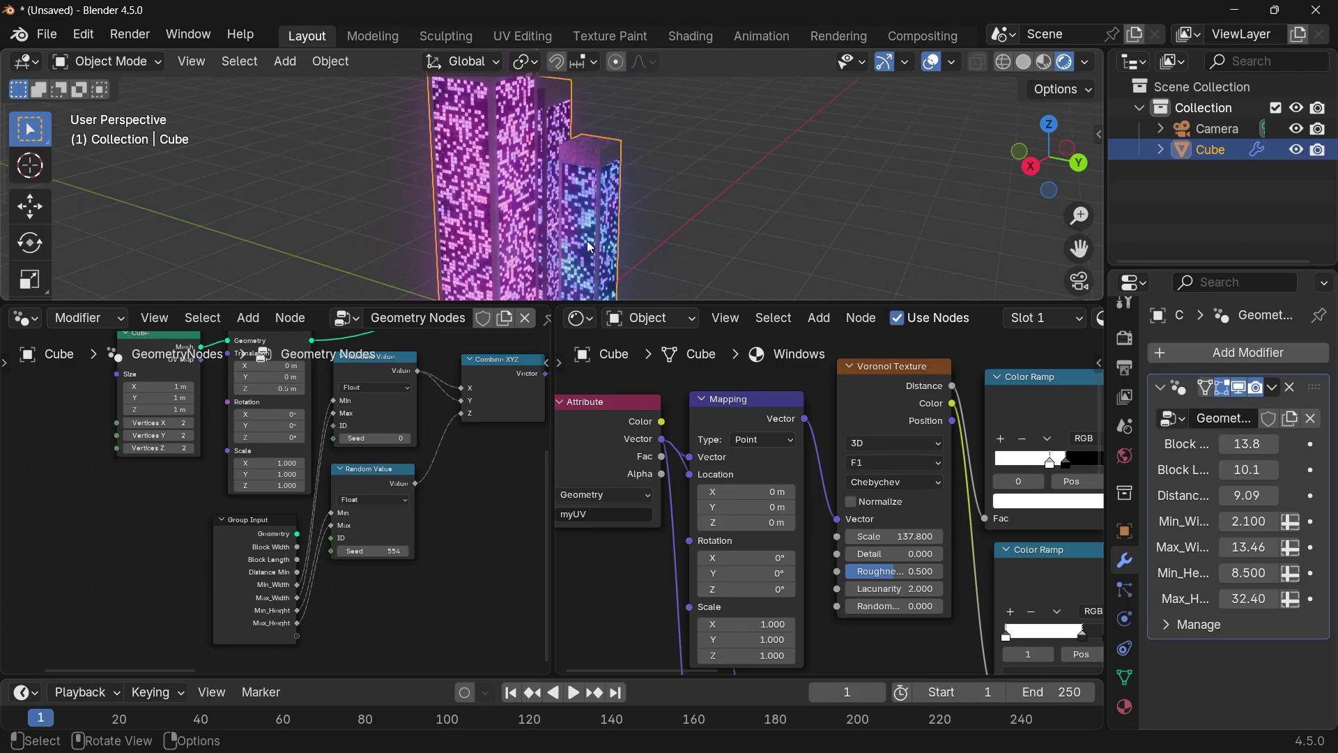
scroll(587, 240, "down", 4)
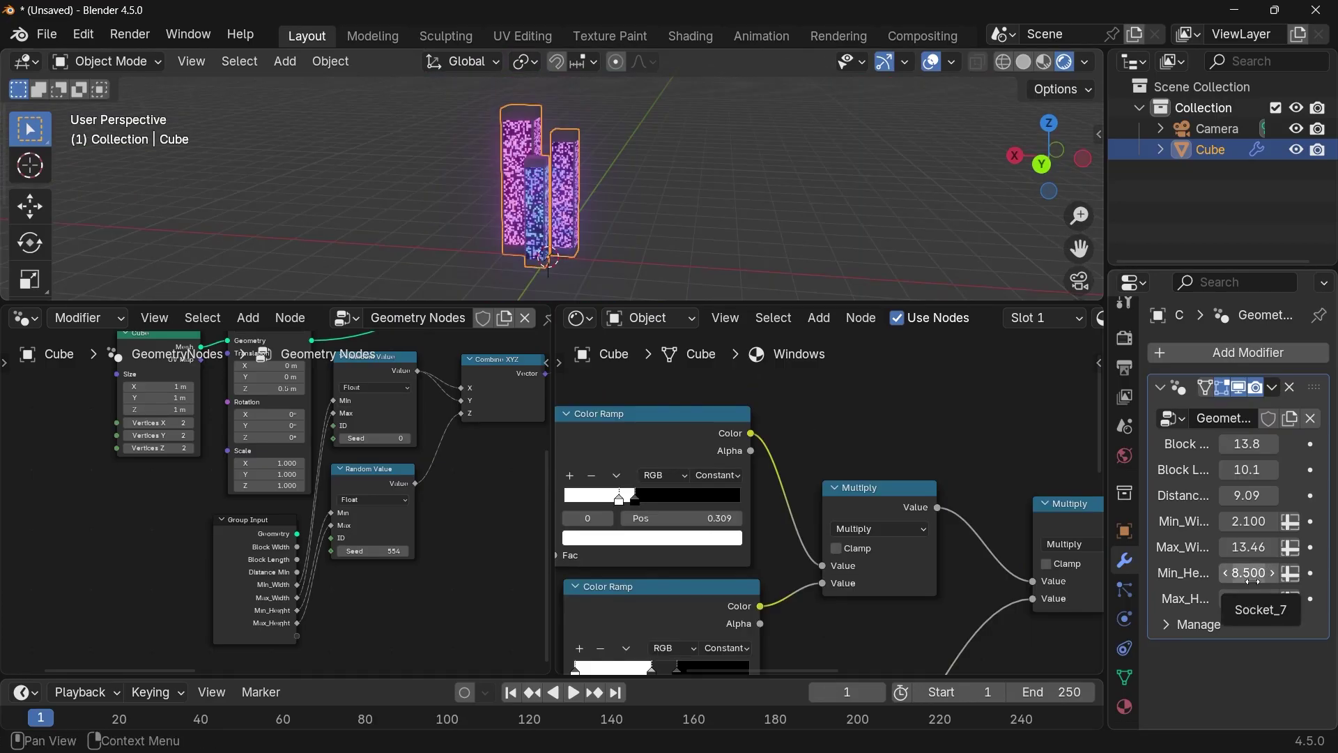
left_click_drag(1253, 580, 1298, 580)
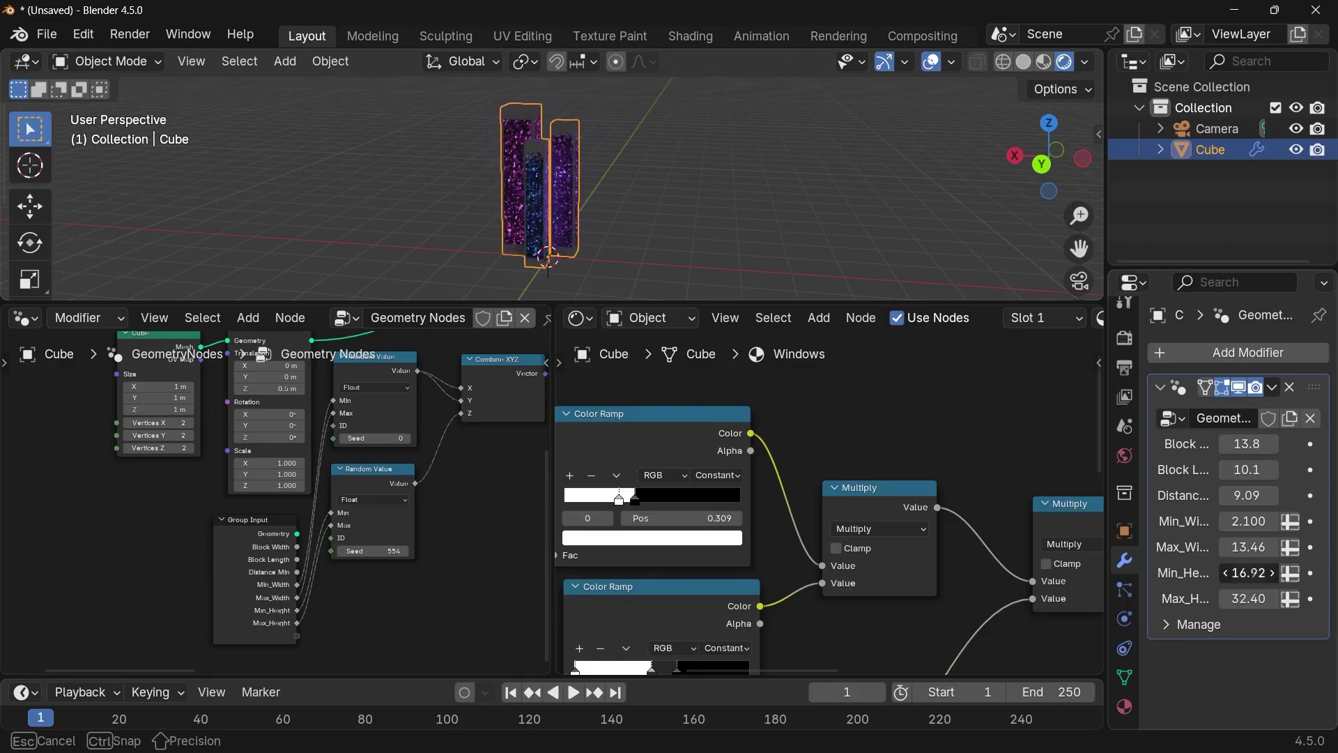